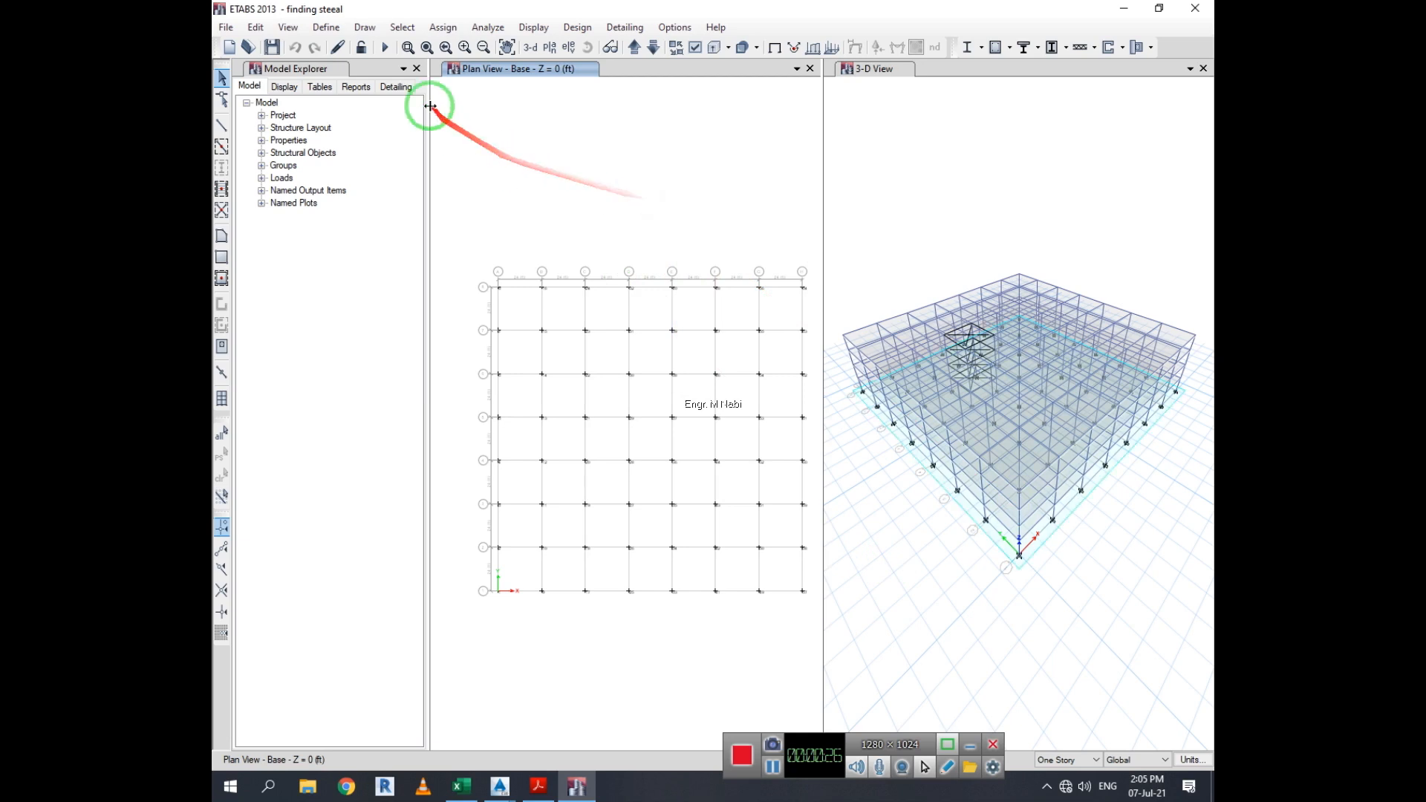
Run the analysis of the building model
click(443, 28)
mouse_move(484, 32)
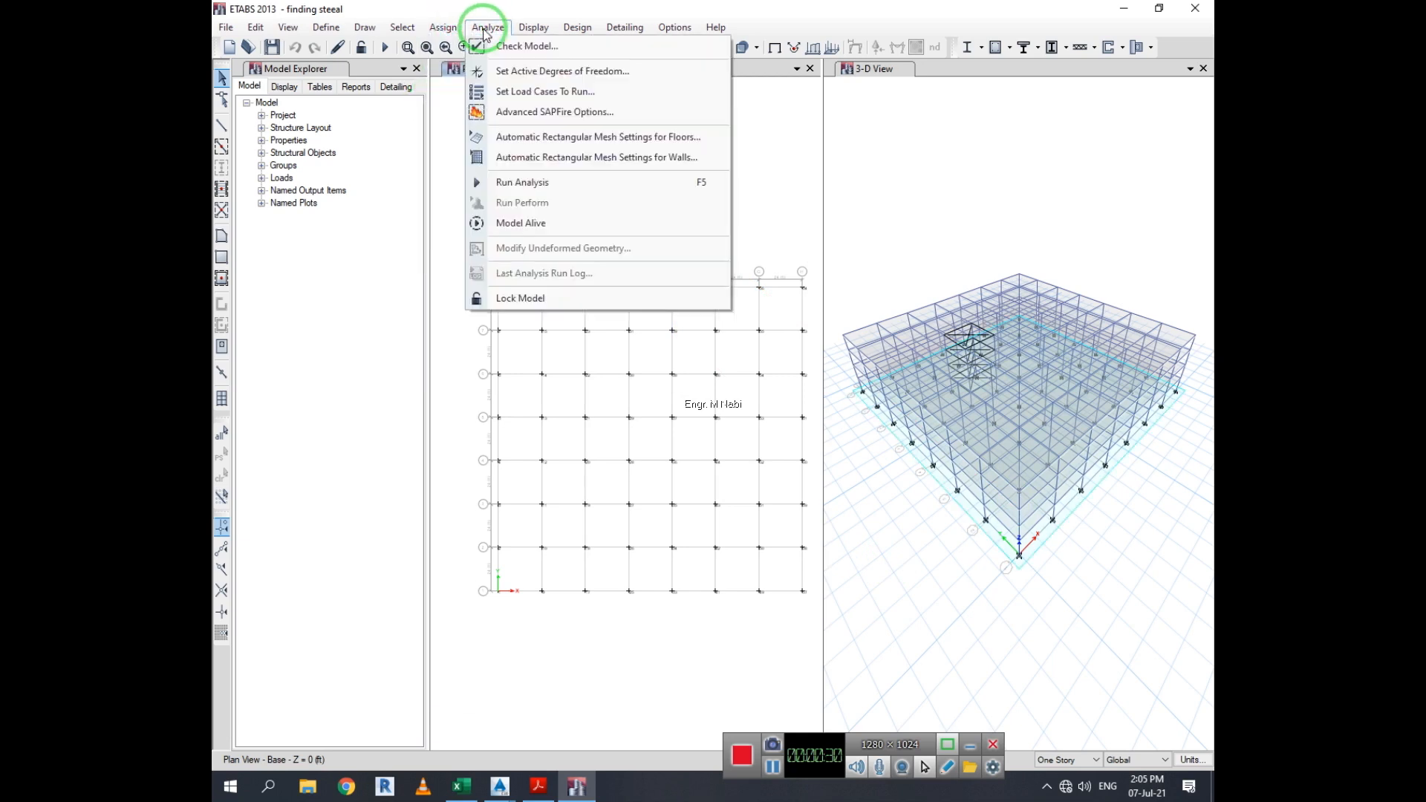
click(588, 182)
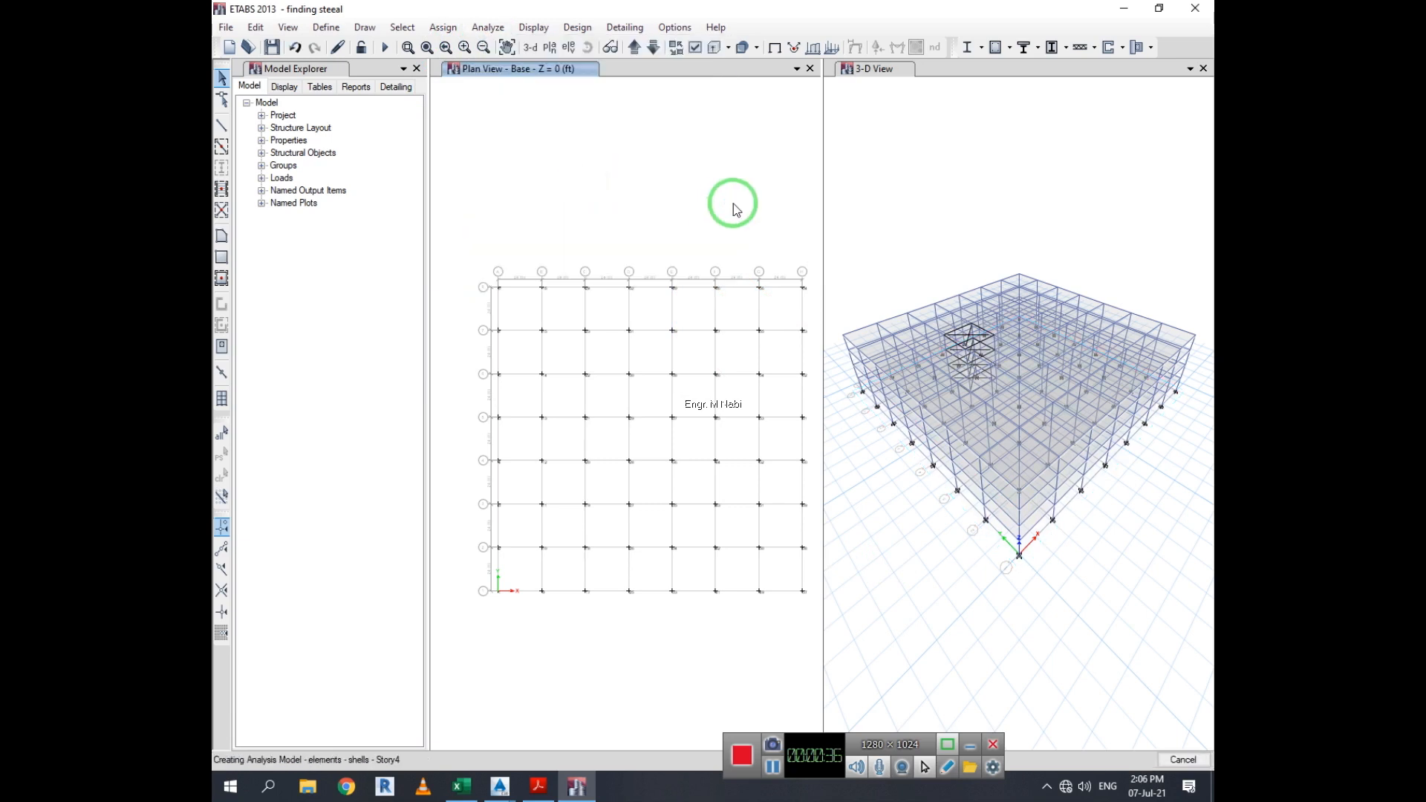
click(773, 767)
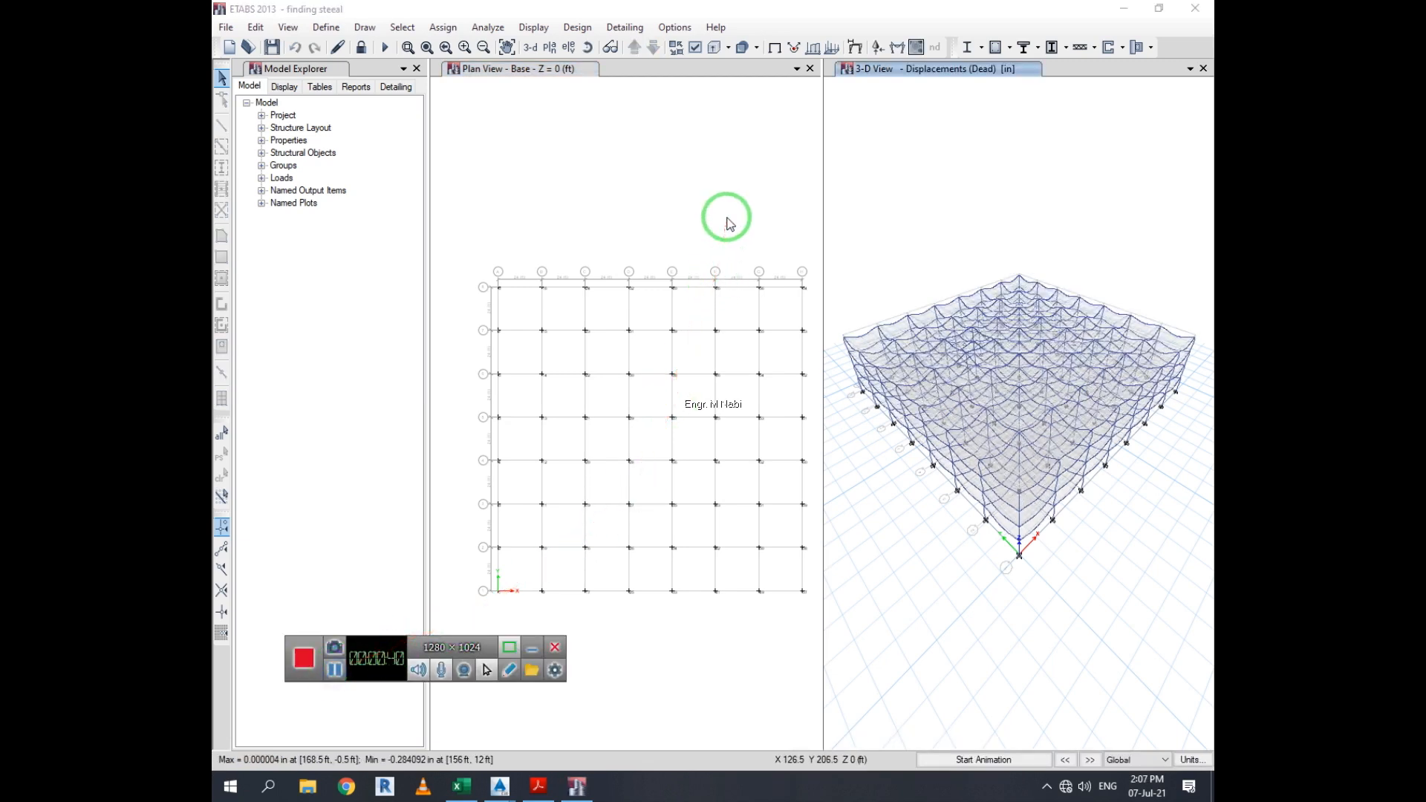
click(730, 223)
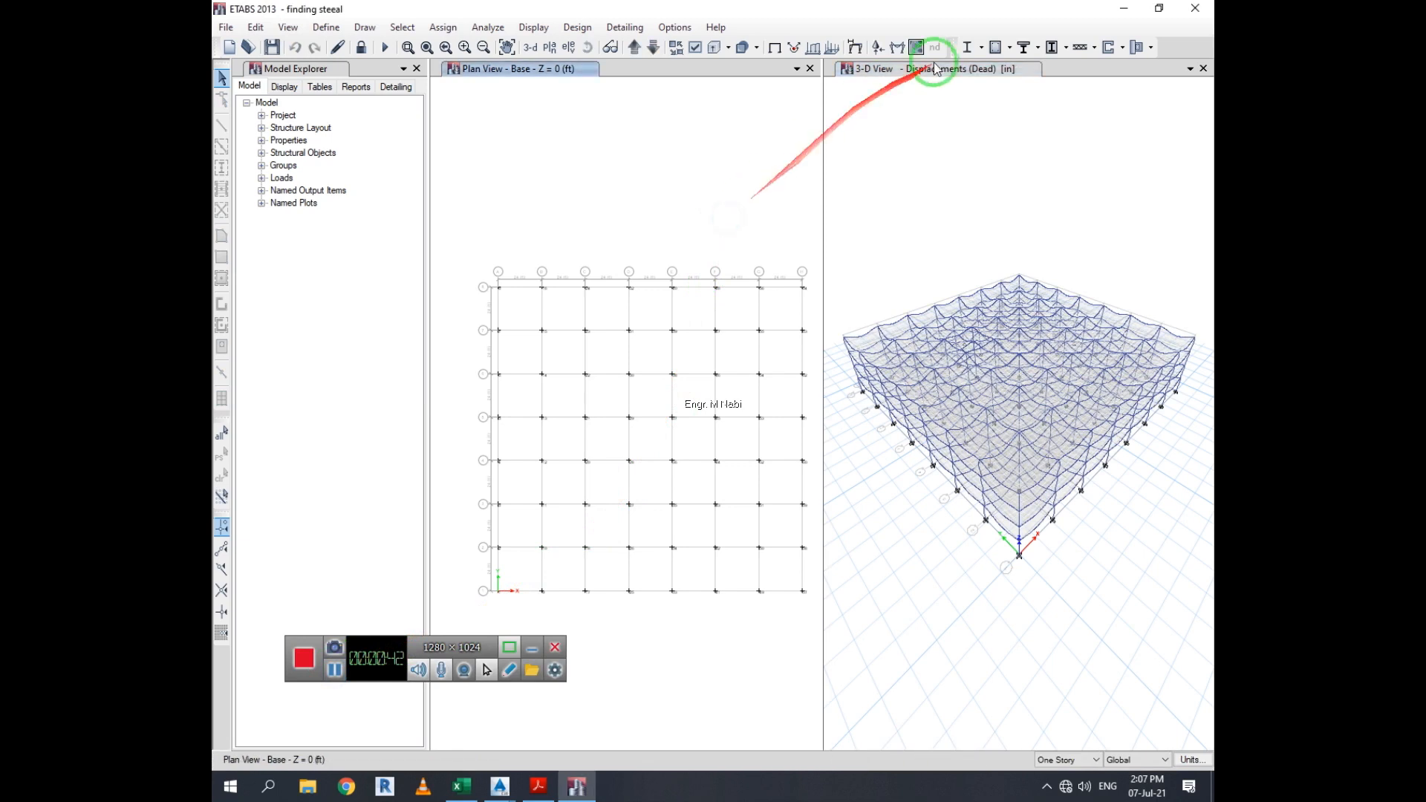
Open the concrete frame design load combinations selection and close it without changes
click(1011, 47)
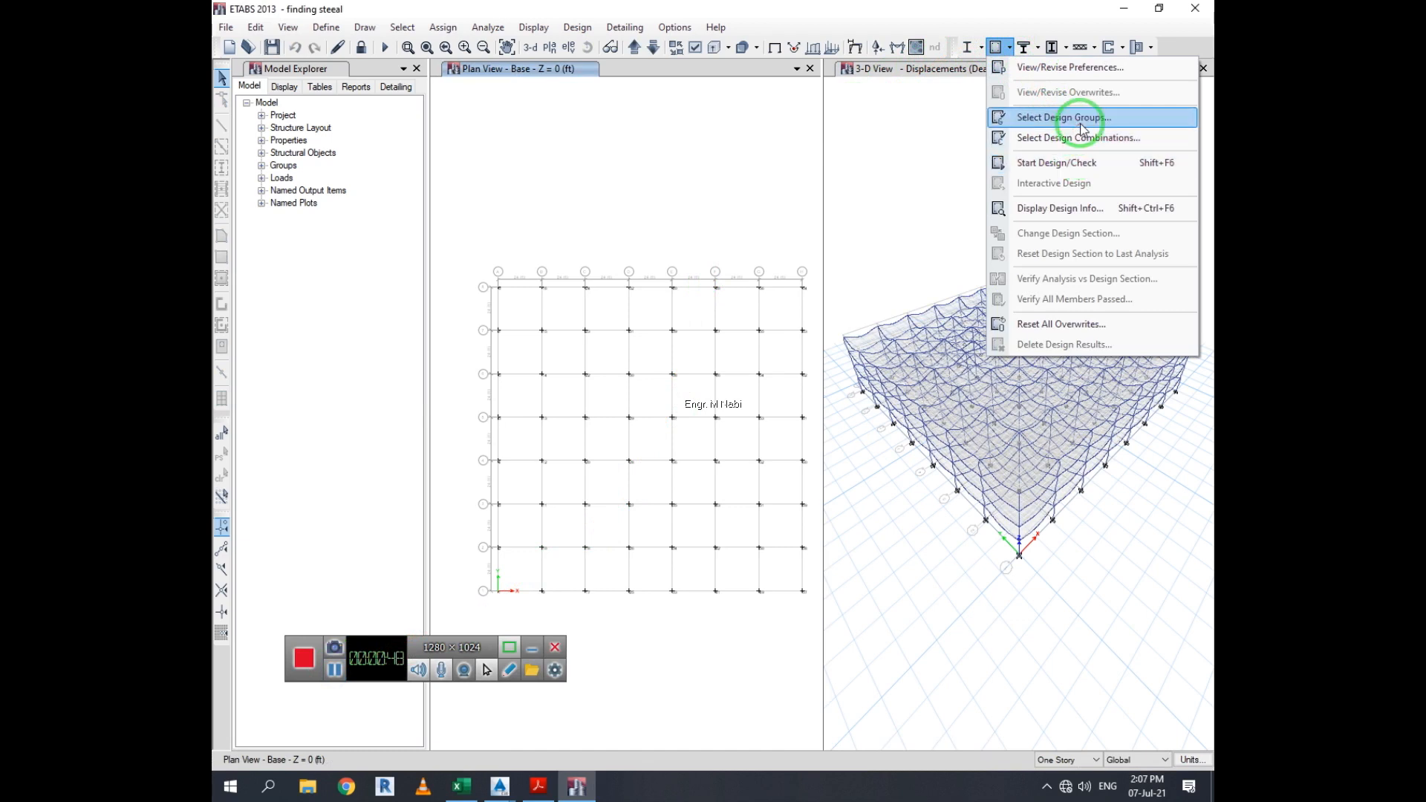
click(1010, 44)
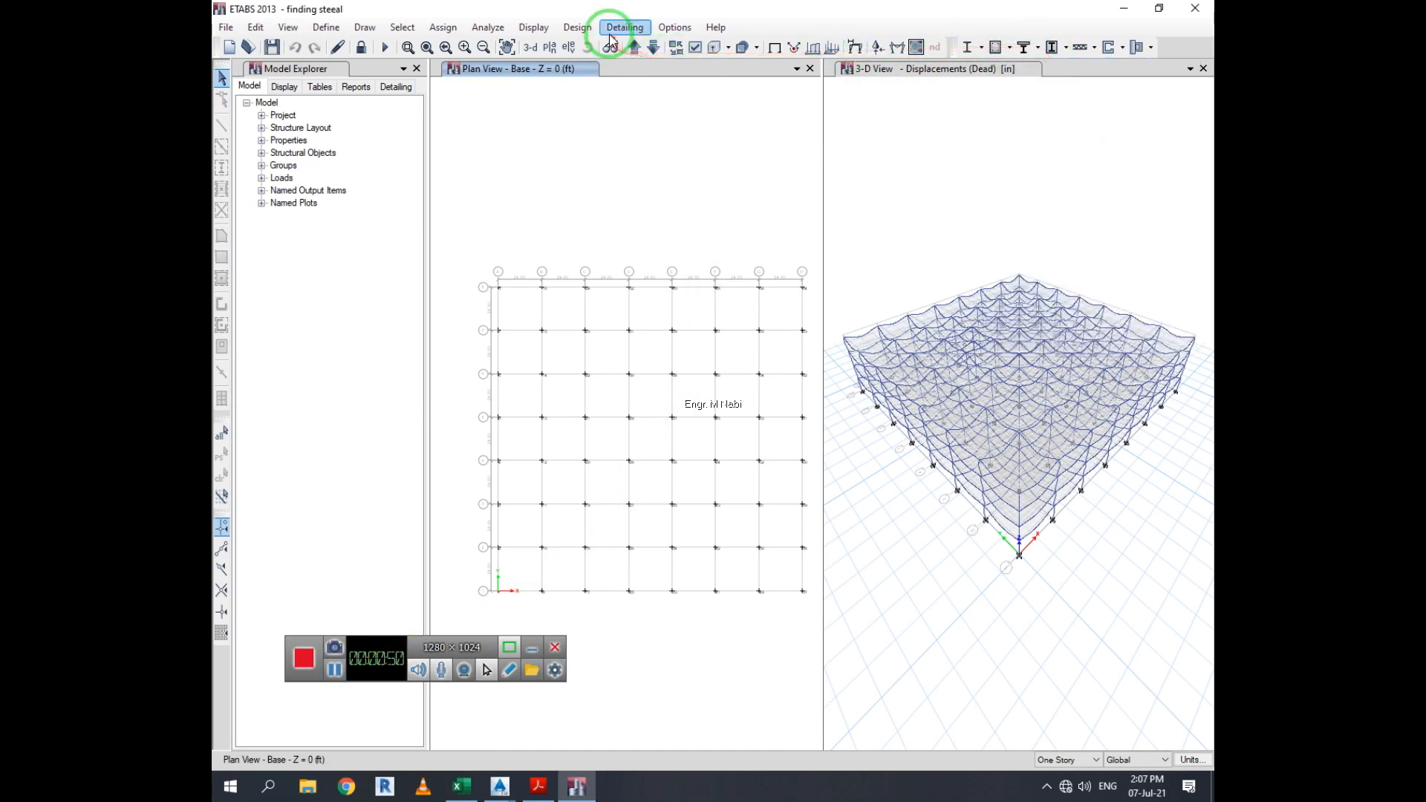
click(583, 28)
mouse_move(757, 67)
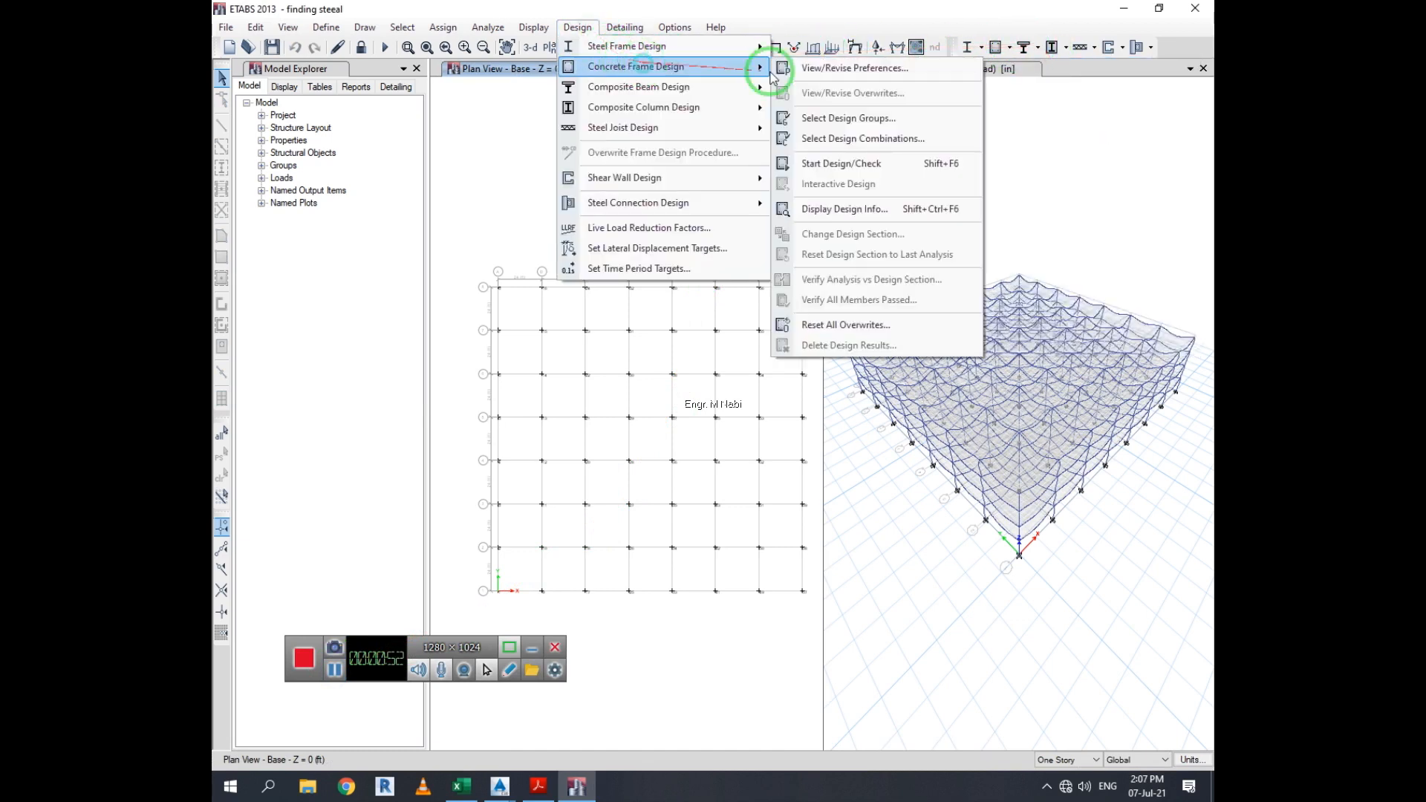
click(952, 137)
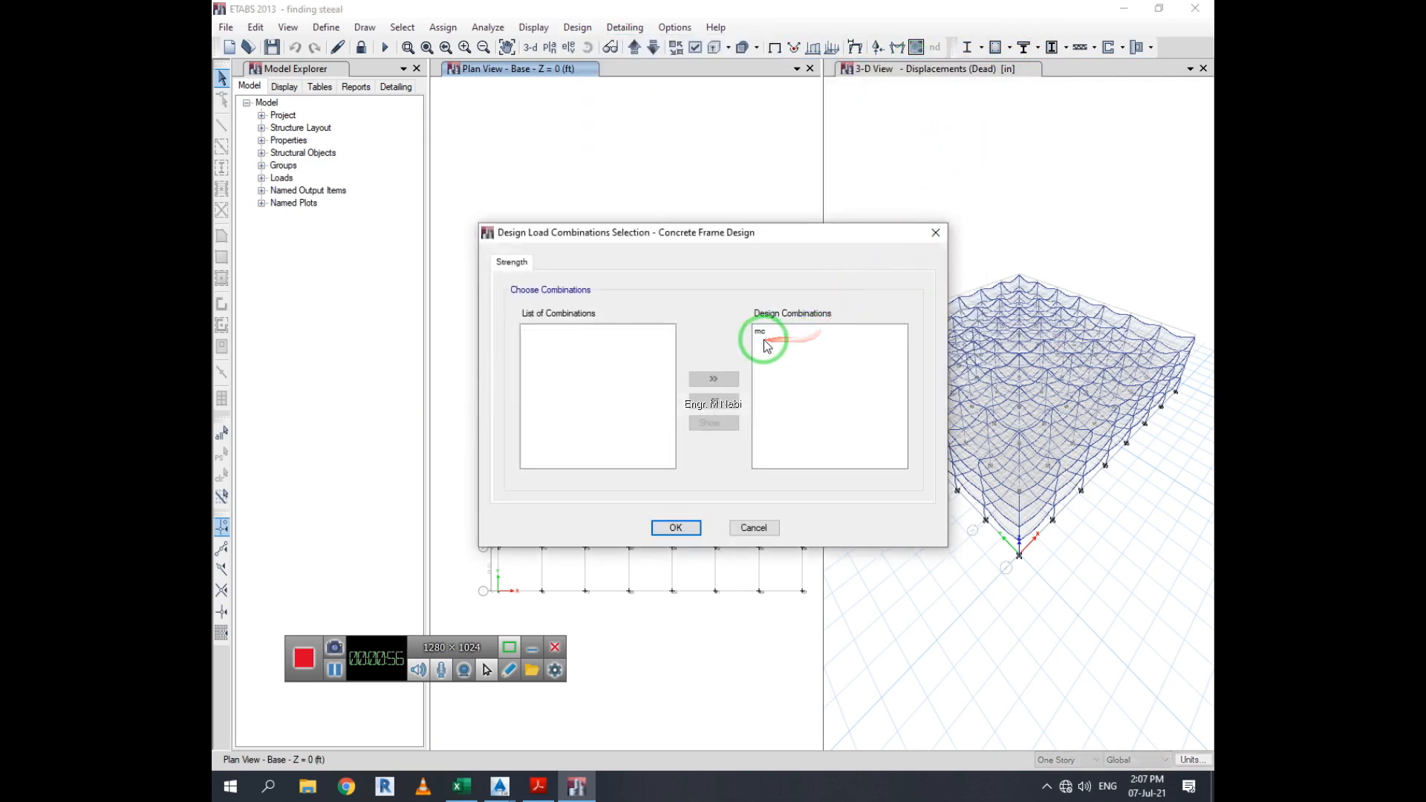
click(936, 232)
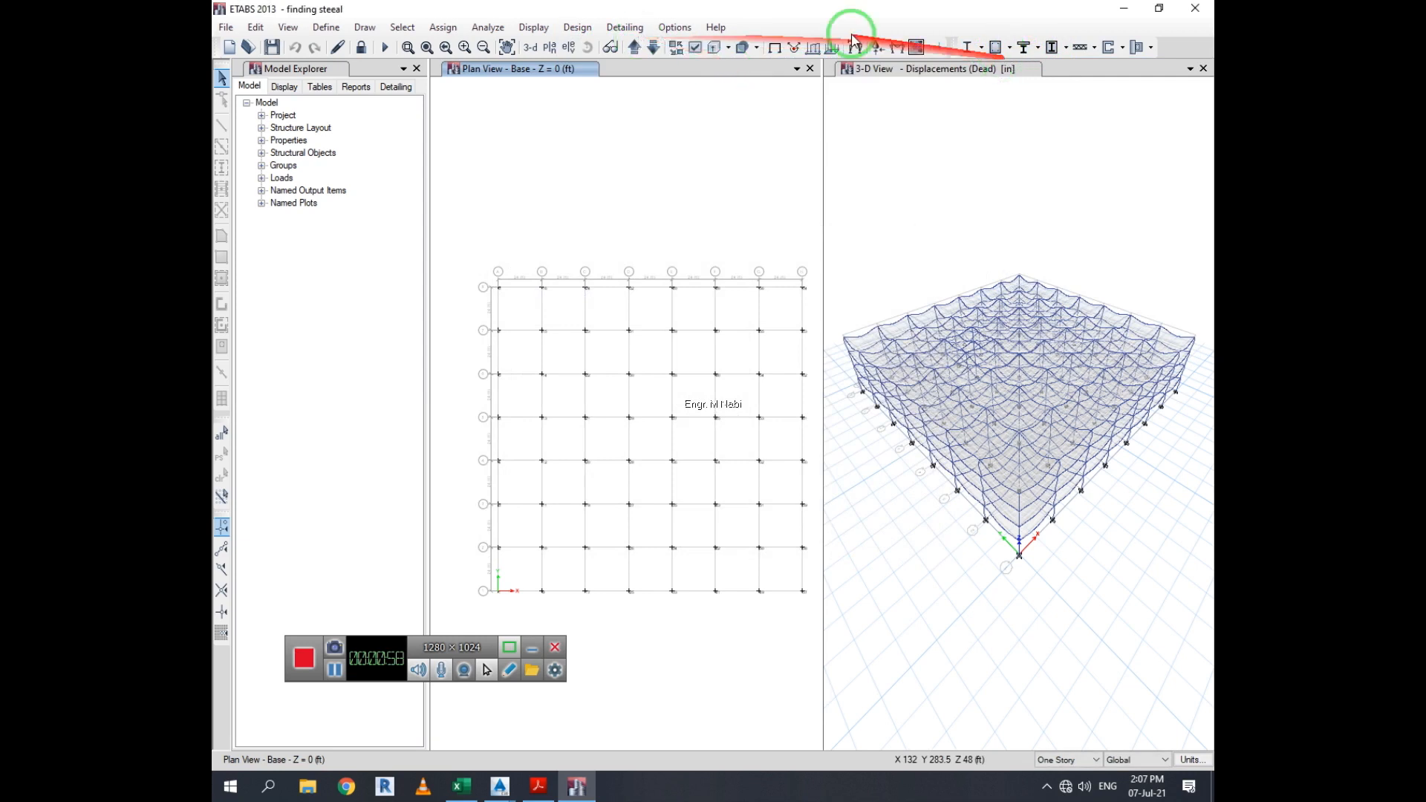
Start the concrete frame design check
click(577, 27)
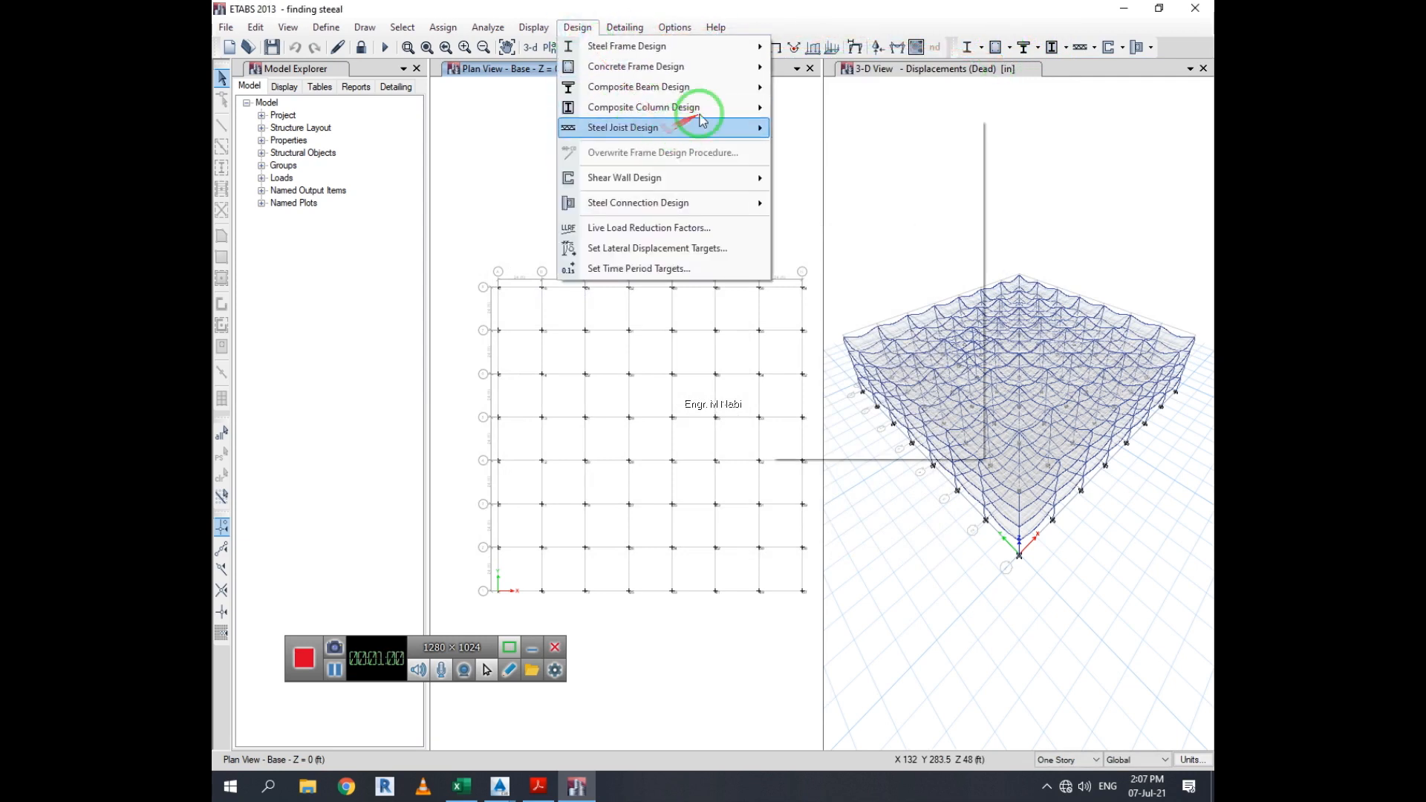
mouse_move(751, 65)
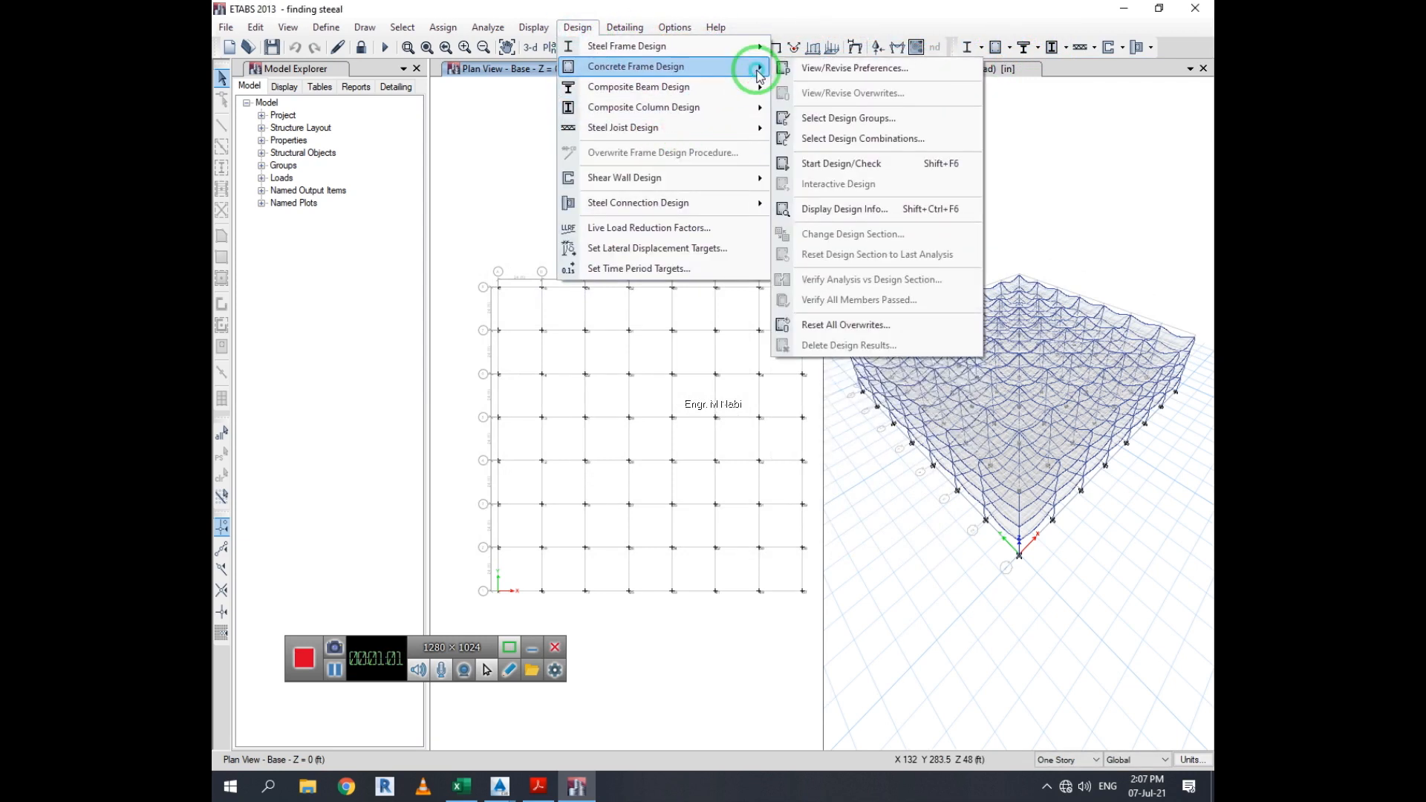
click(936, 165)
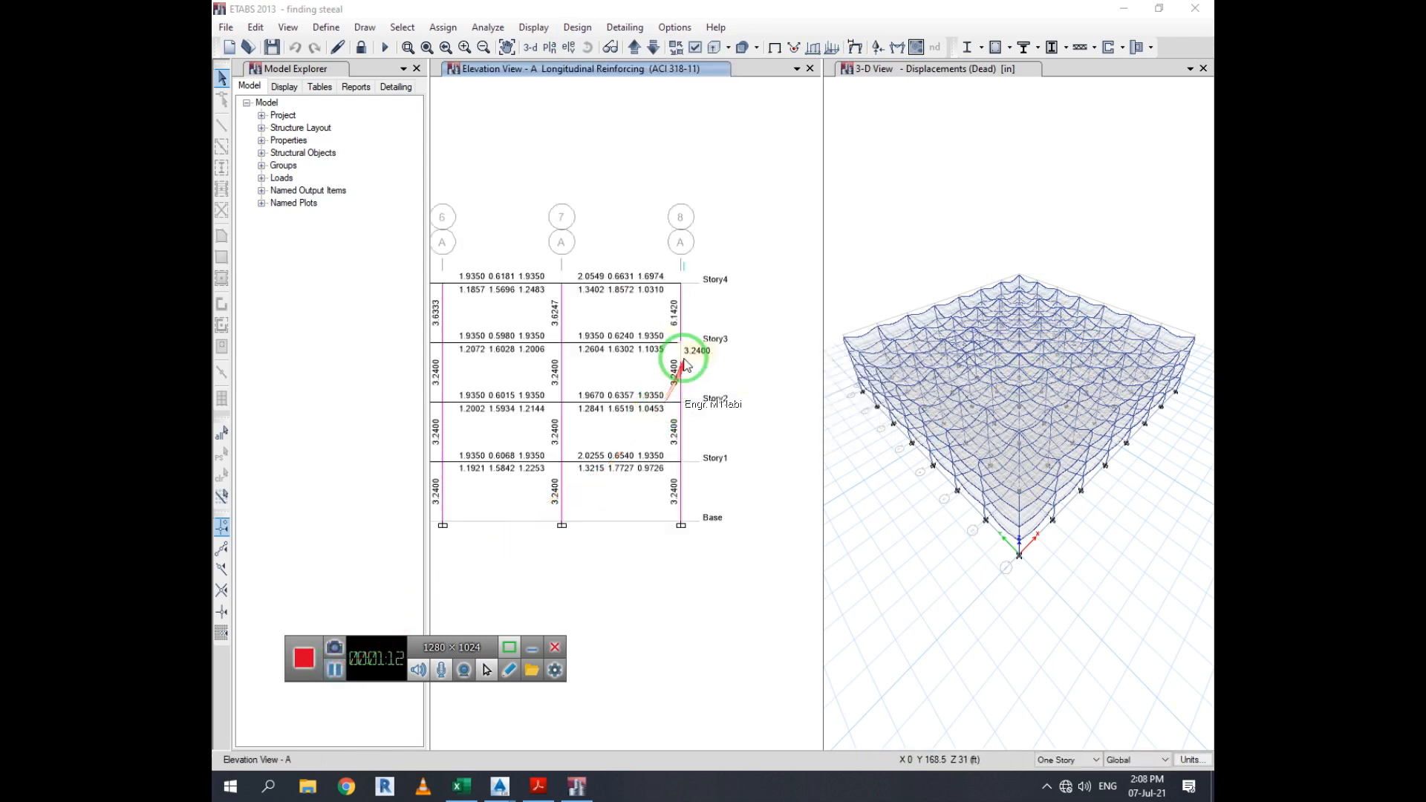
Examine the longitudinal reinforcement results across elevation A
scroll(731, 368, down, 5)
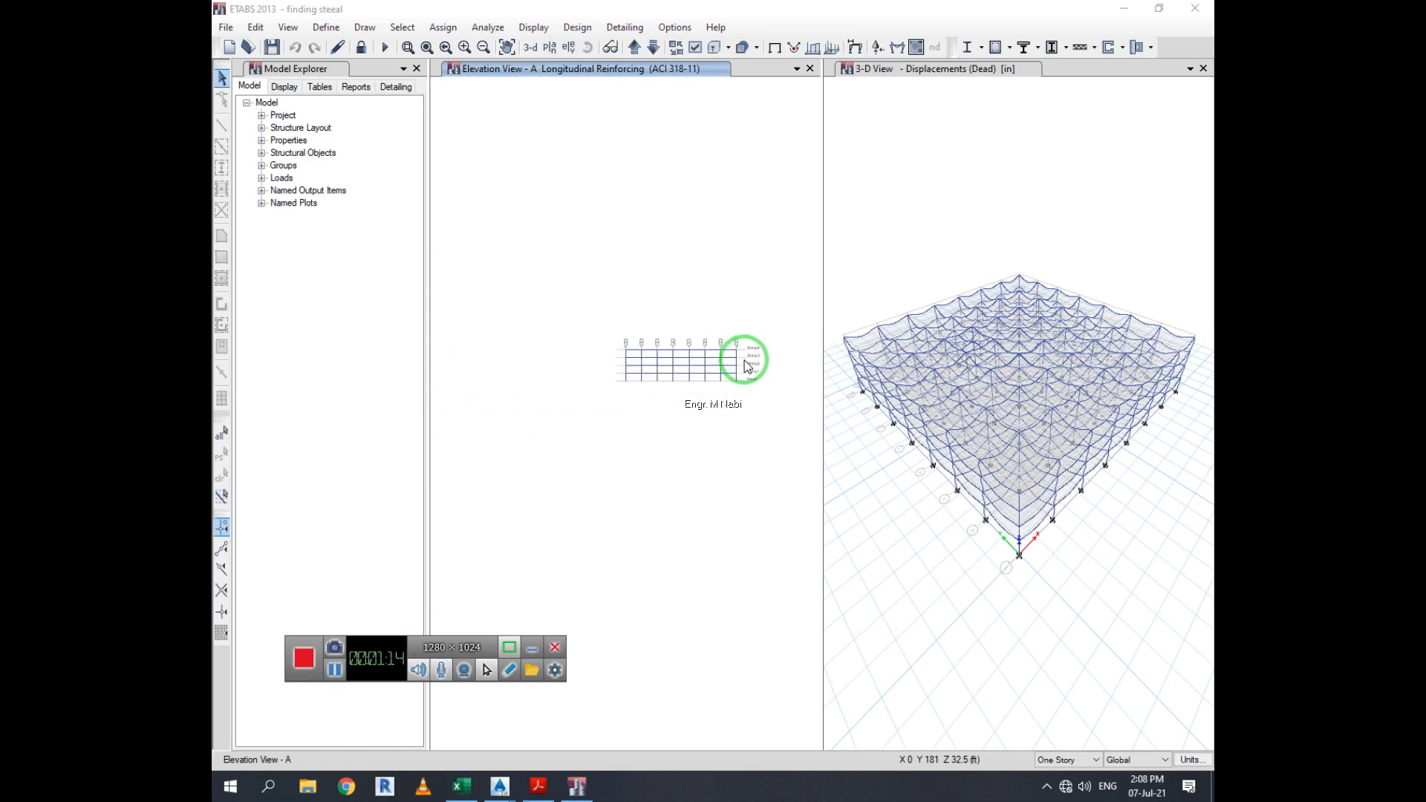
click(720, 359)
middle_drag(725, 363, 747, 384)
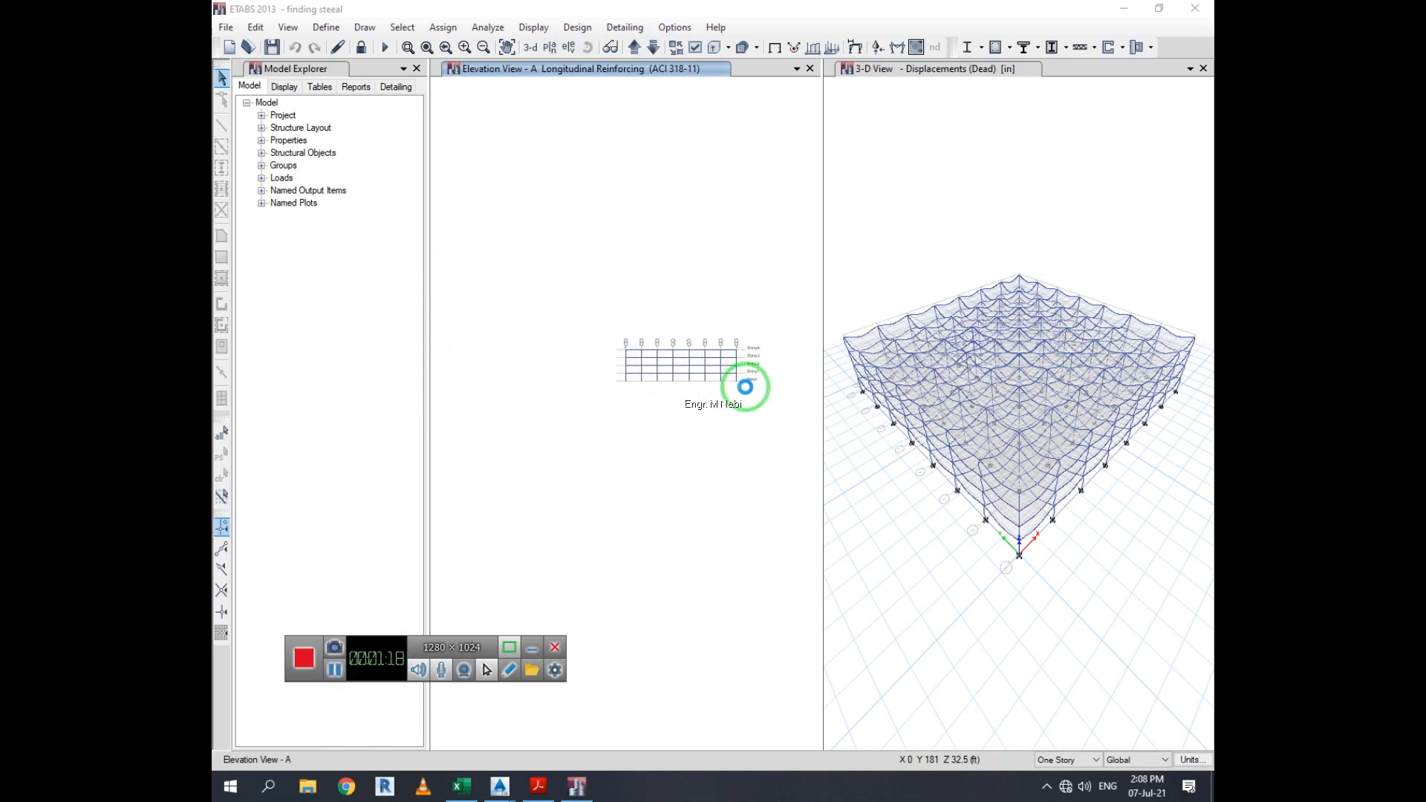
middle_drag(779, 382, 756, 378)
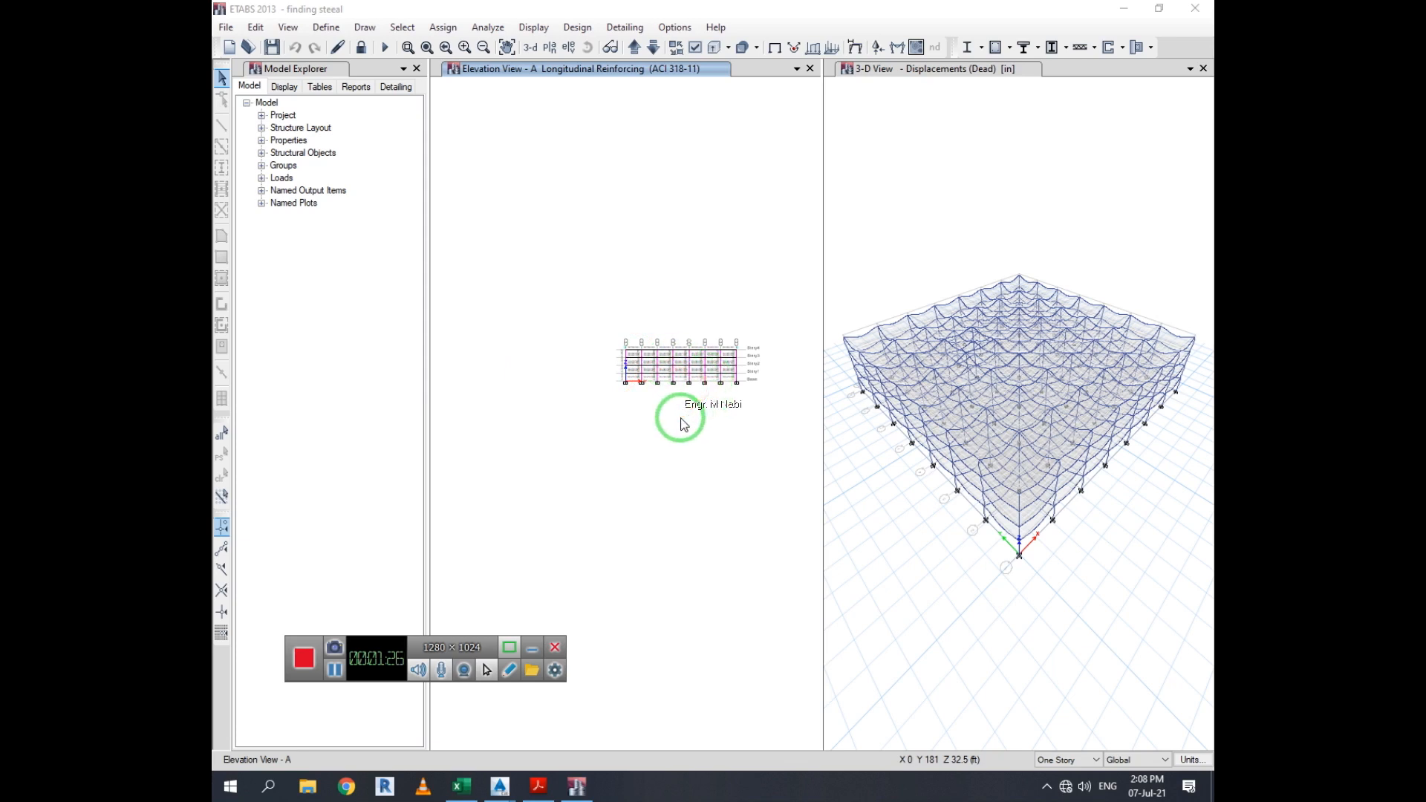
scroll(684, 424, up, 5)
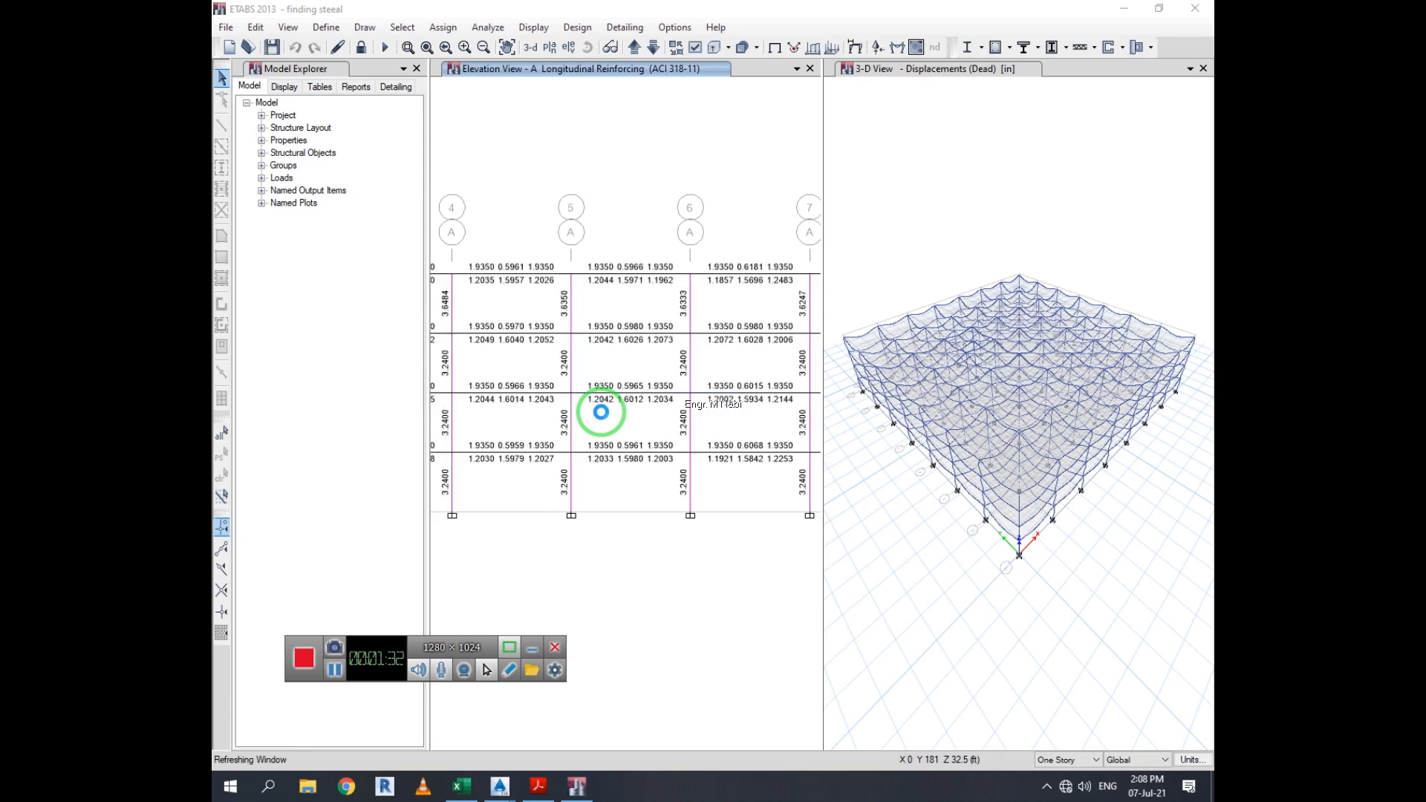
click(660, 385)
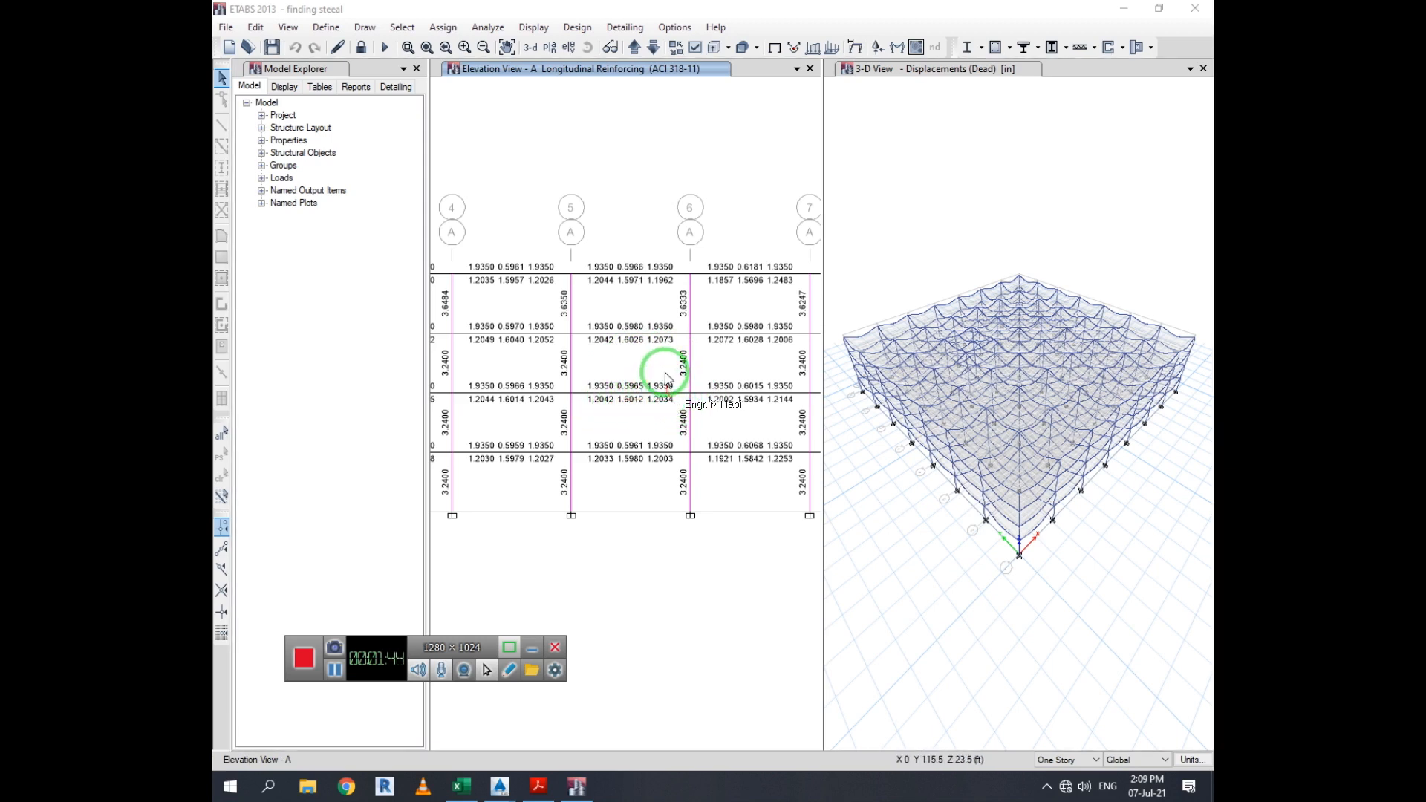
mouse_move(665, 380)
scroll(661, 379, down, 4)
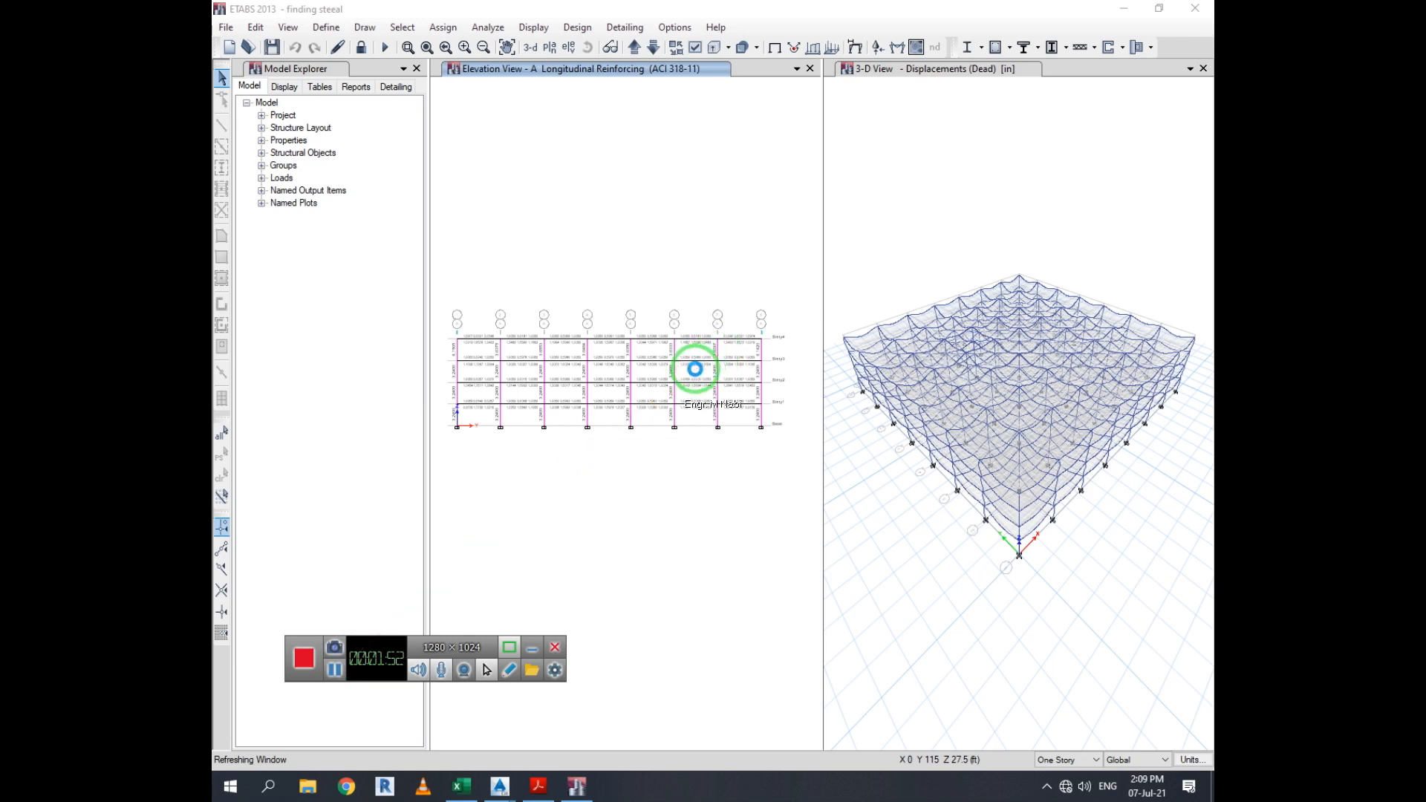
click(334, 670)
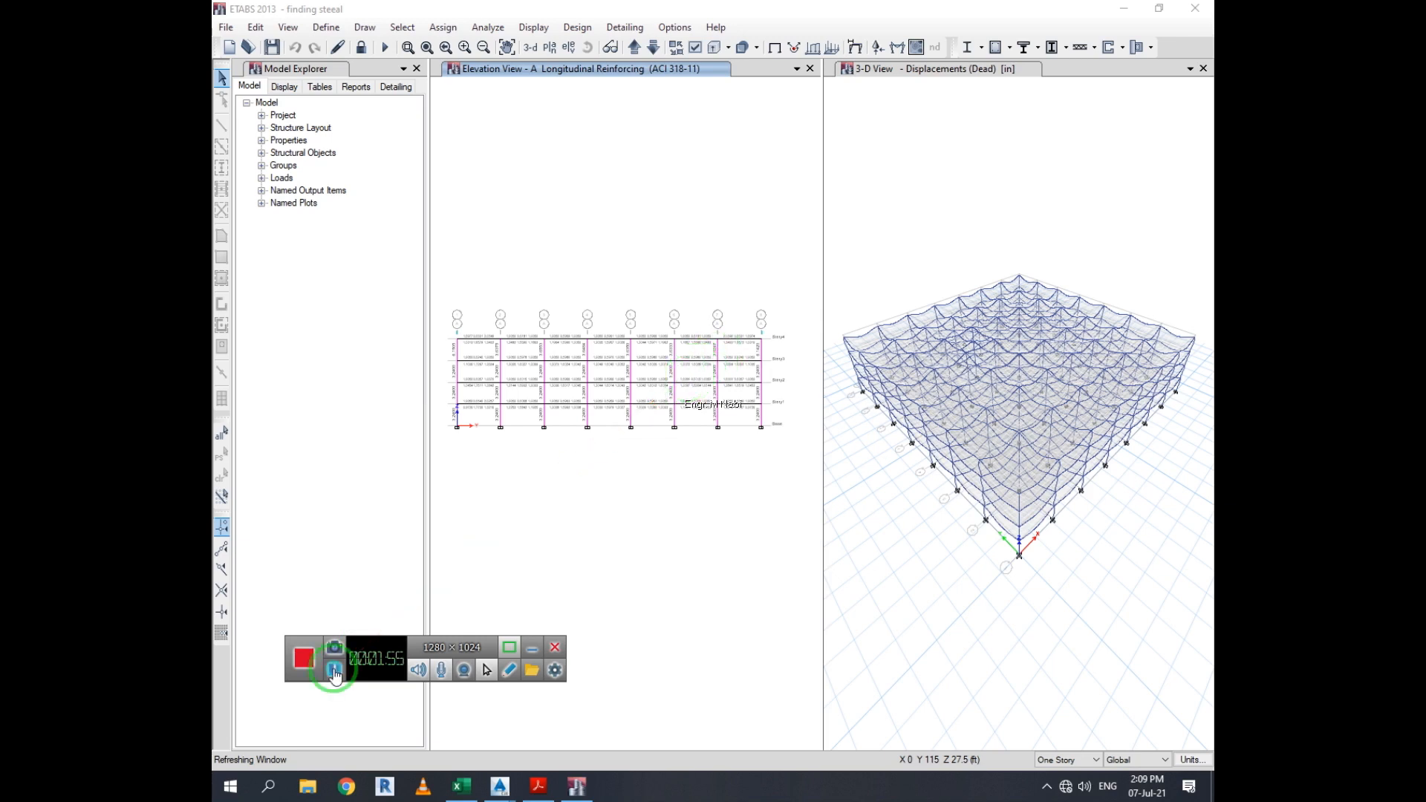
click(334, 671)
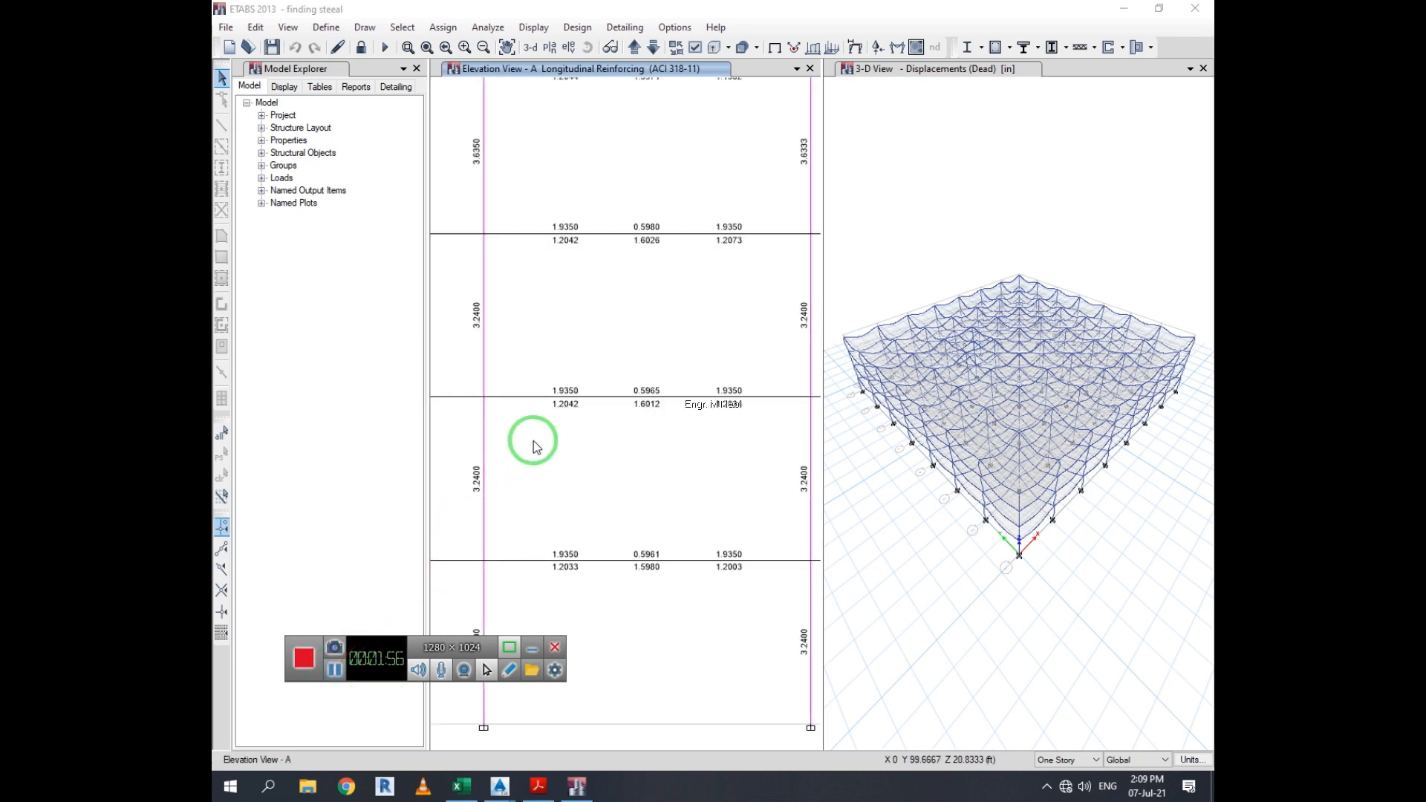
Display the concrete beam design information for the Story2 beam B61 in elevation A, then close it
drag(533, 439, 613, 440)
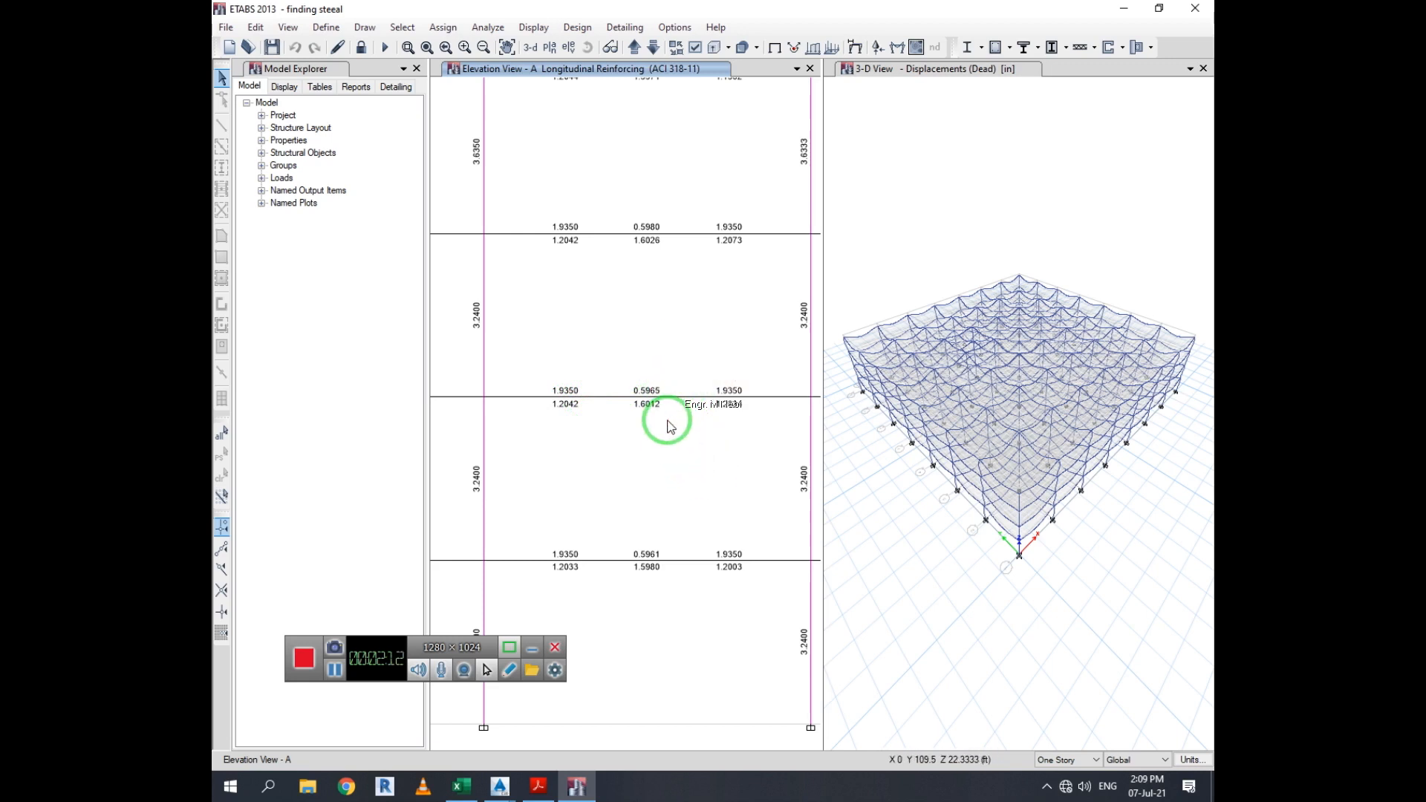
mouse_move(678, 413)
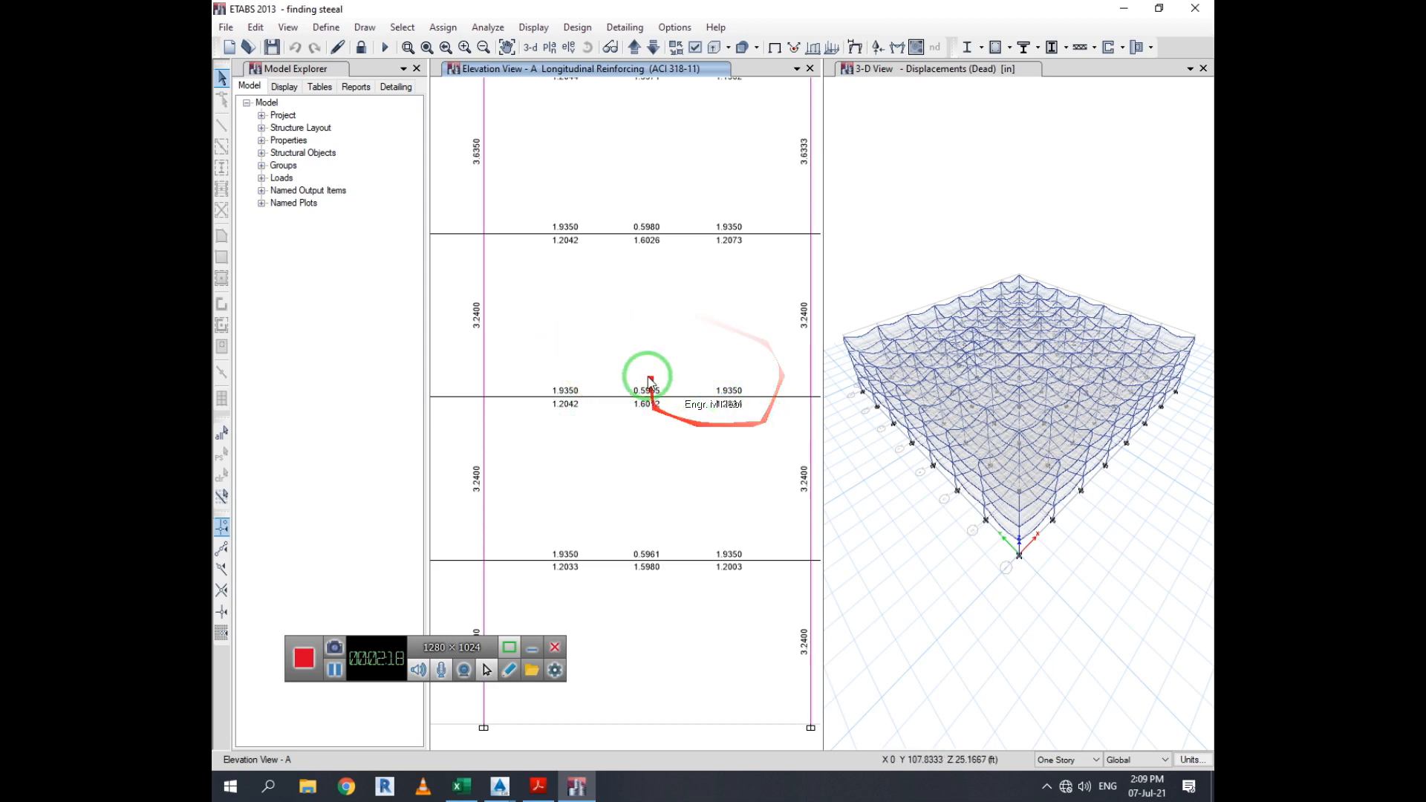
mouse_move(621, 394)
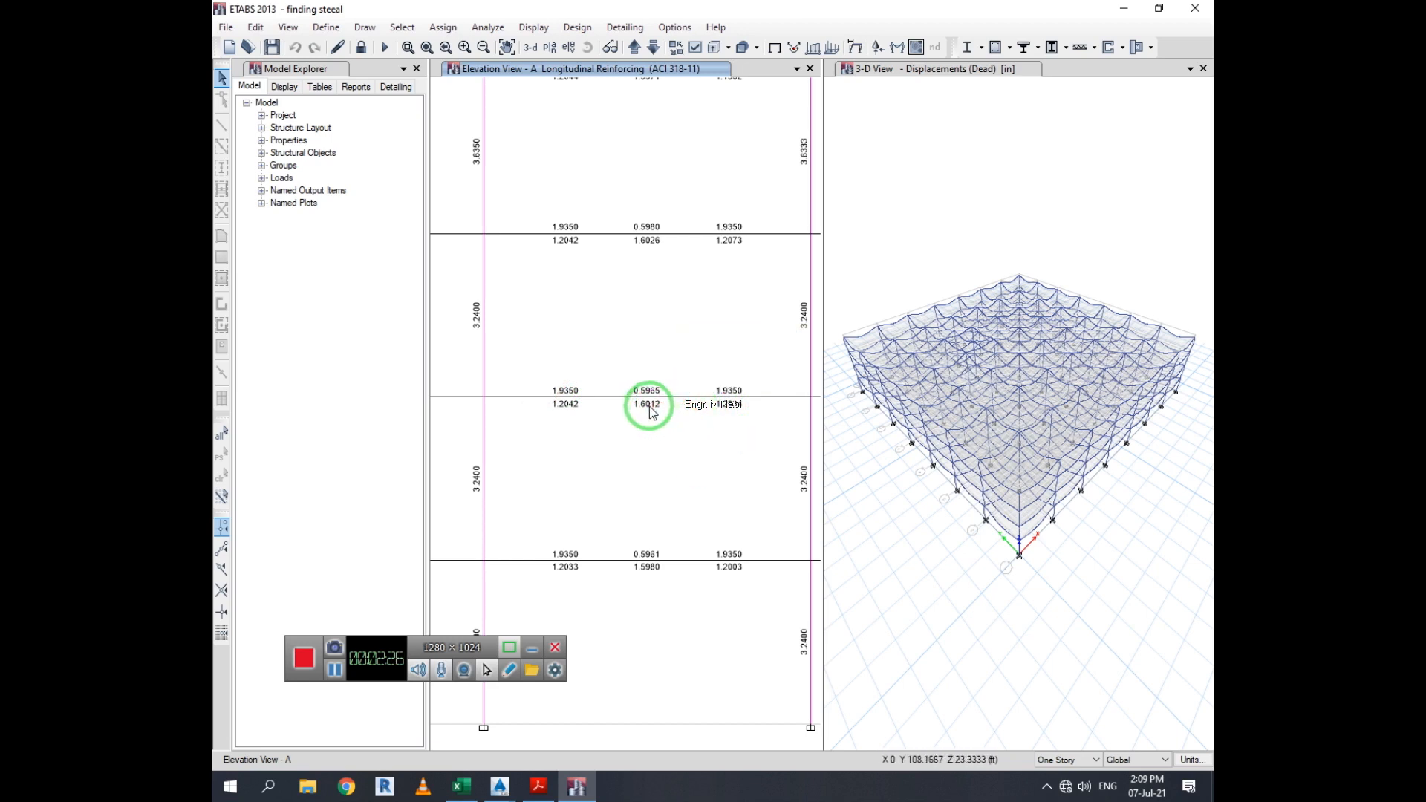
mouse_move(566, 399)
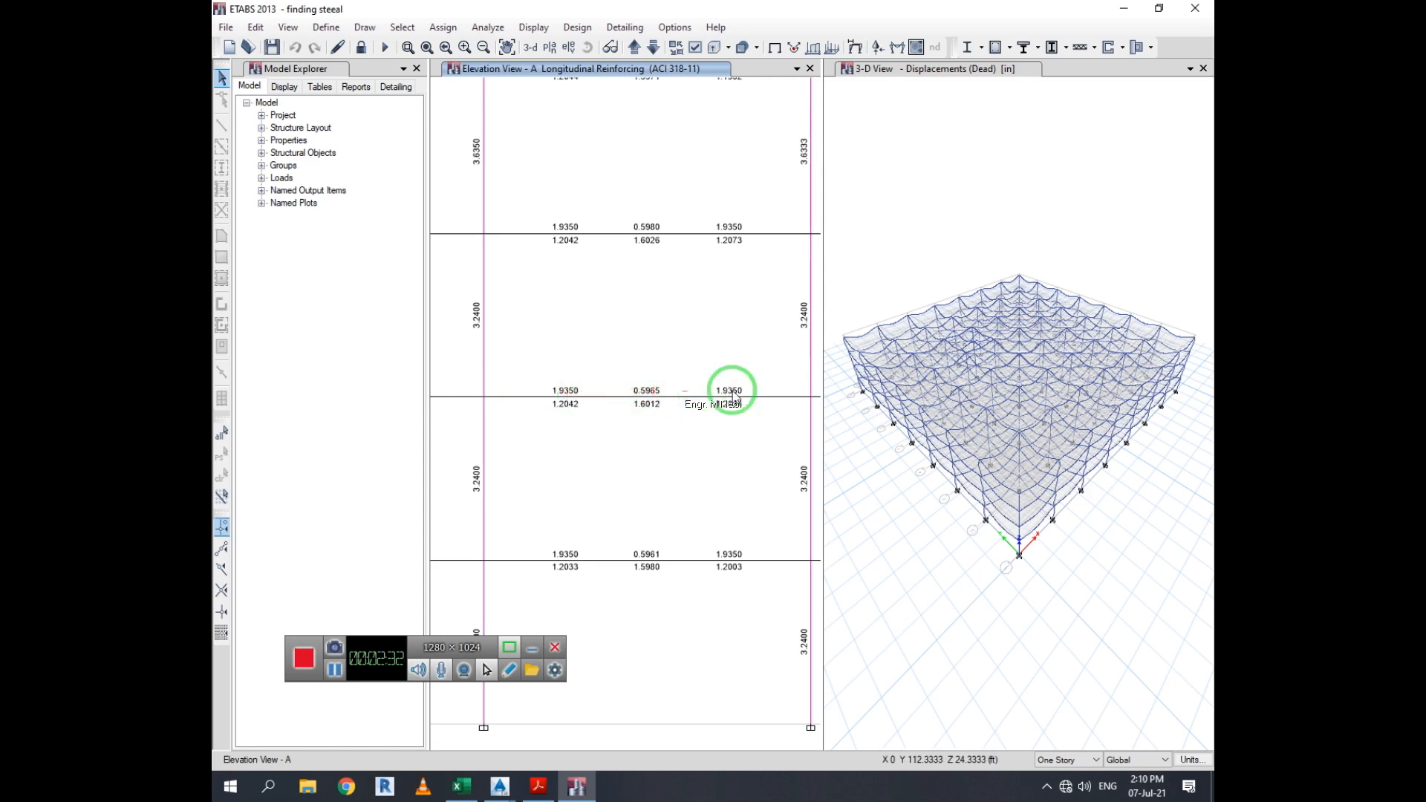
mouse_move(725, 404)
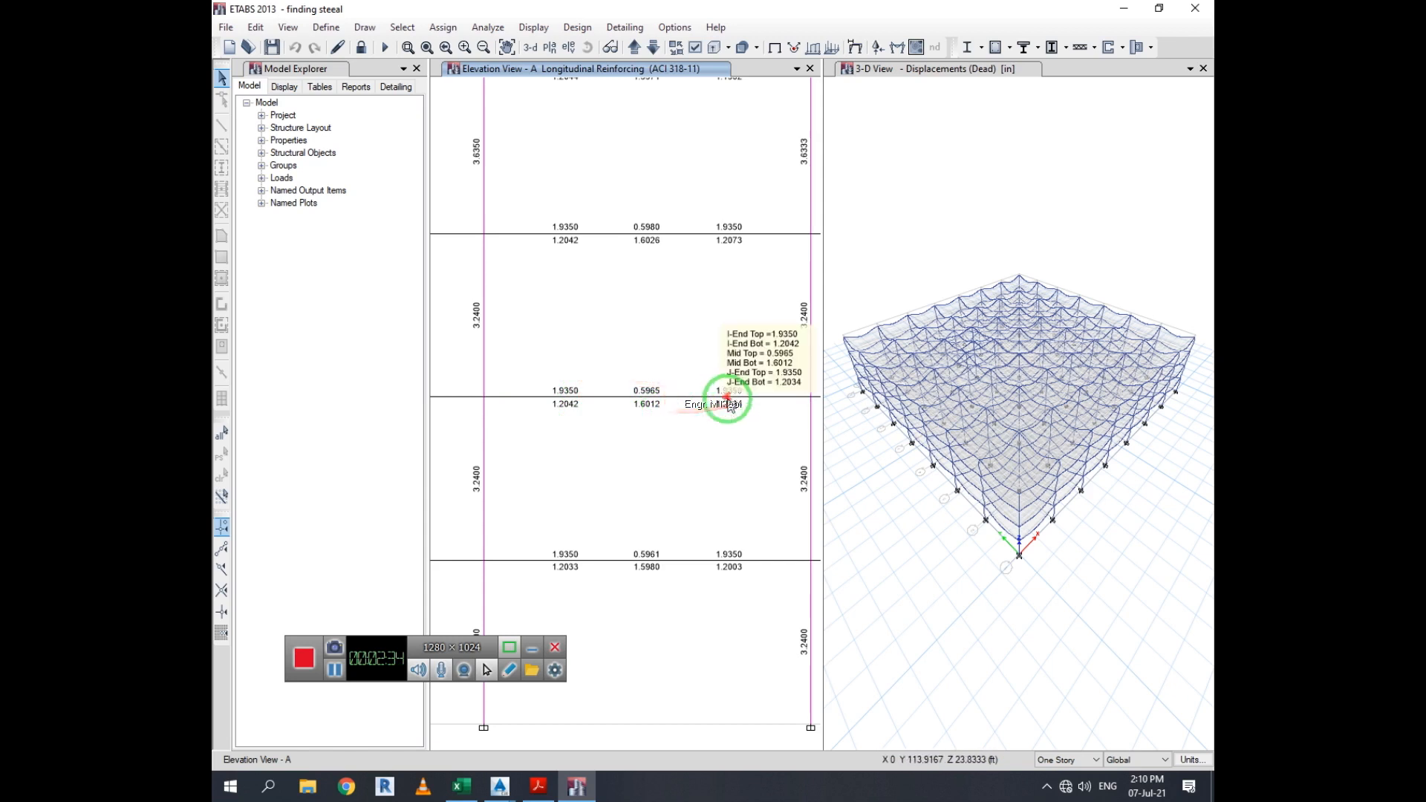
right_click(670, 404)
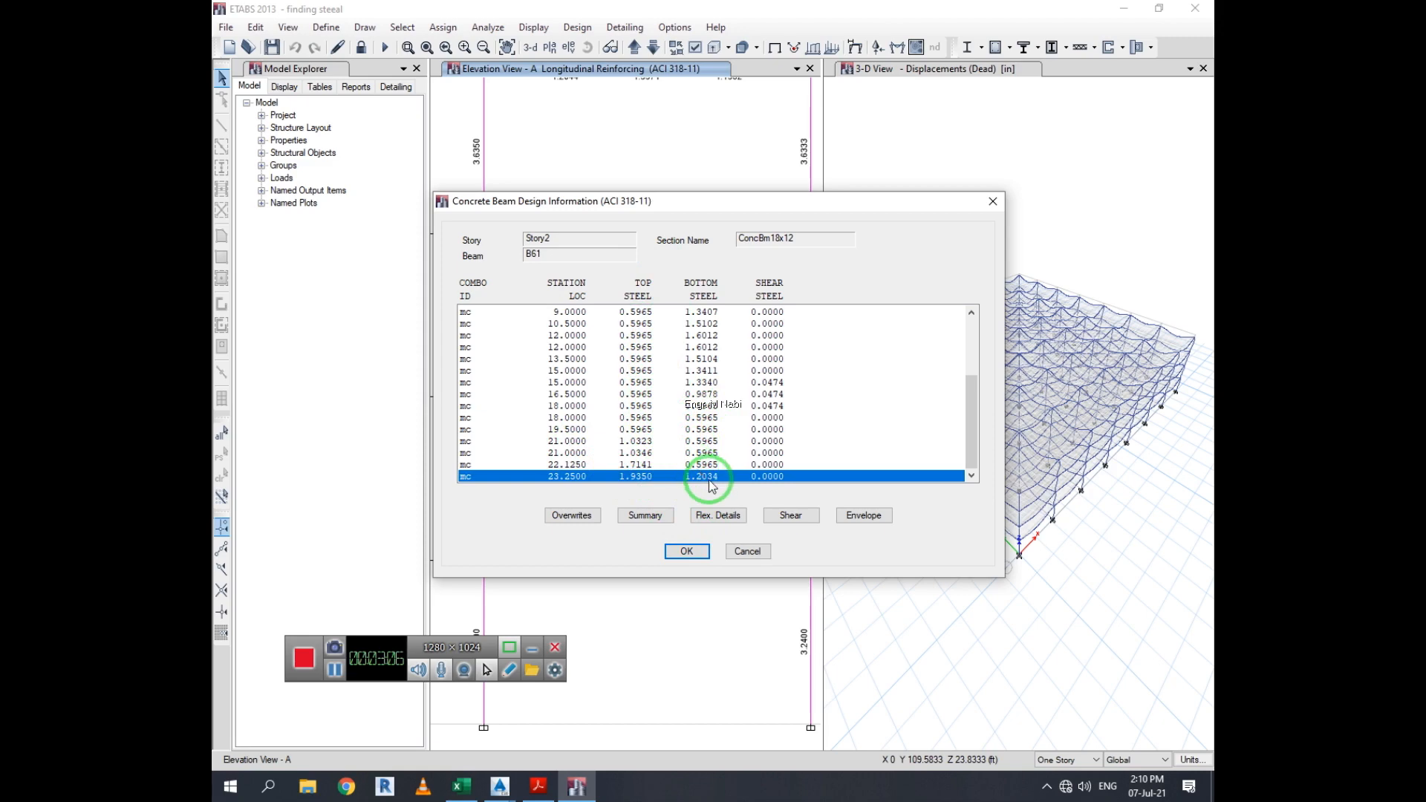
click(747, 551)
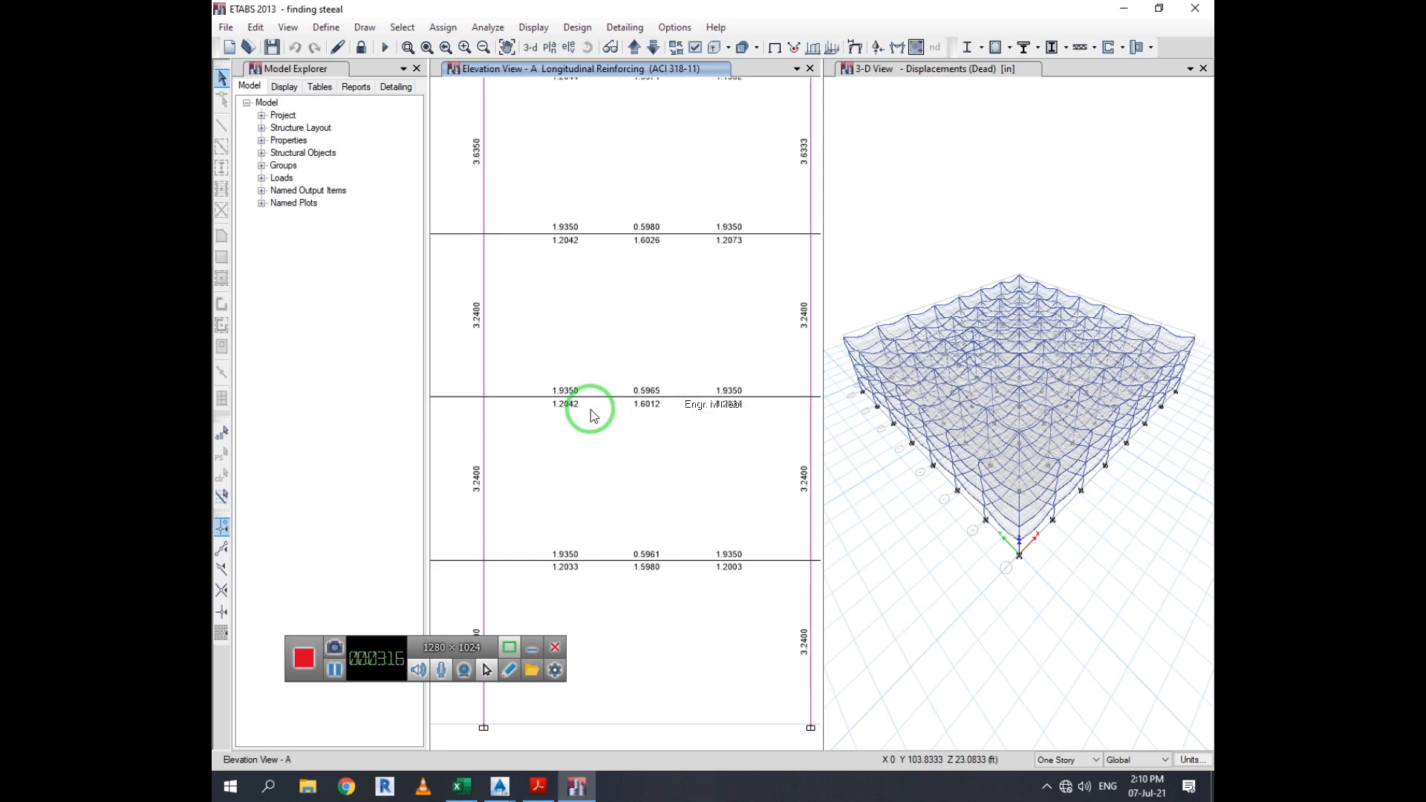
Switch to Excel, clear cell C4, and return to ETABS
click(455, 791)
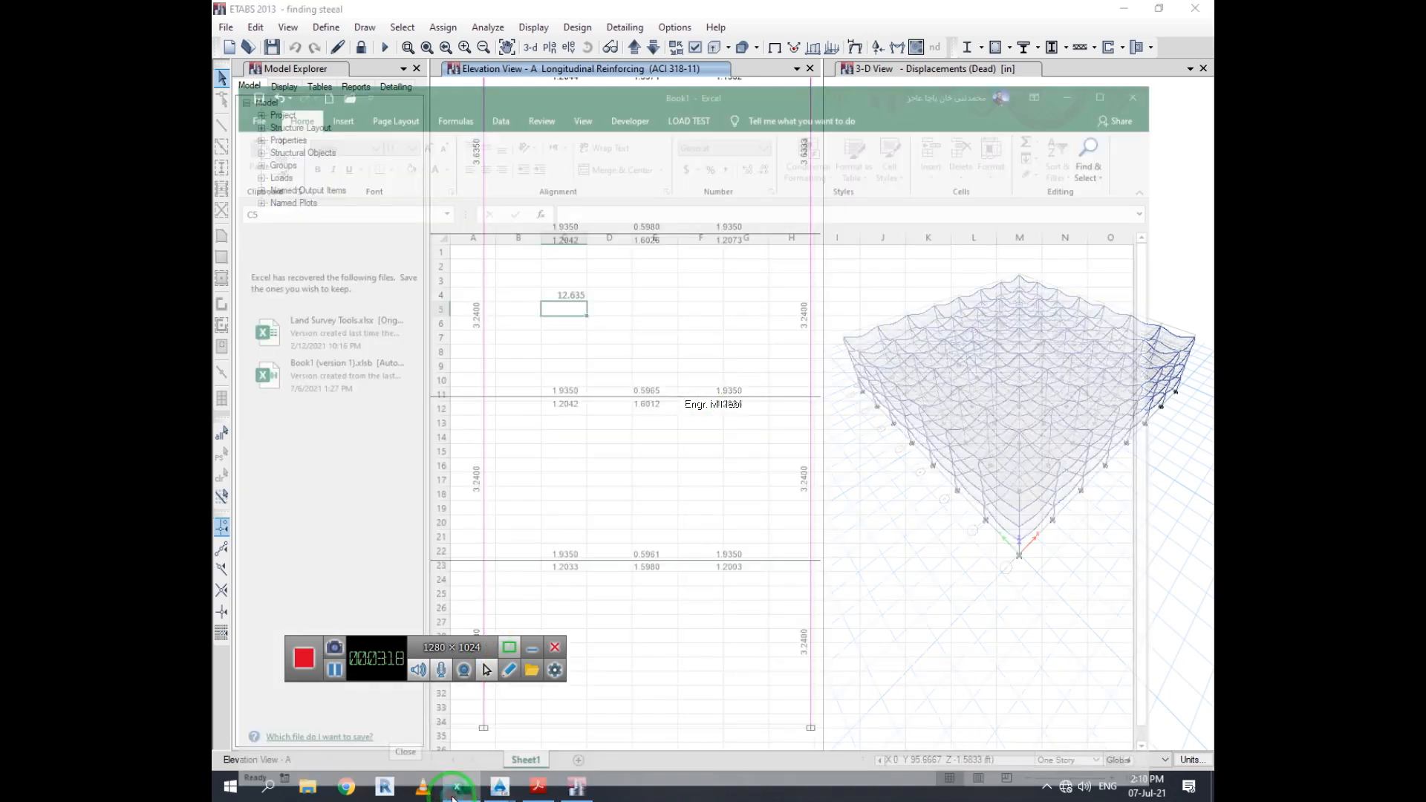
click(590, 230)
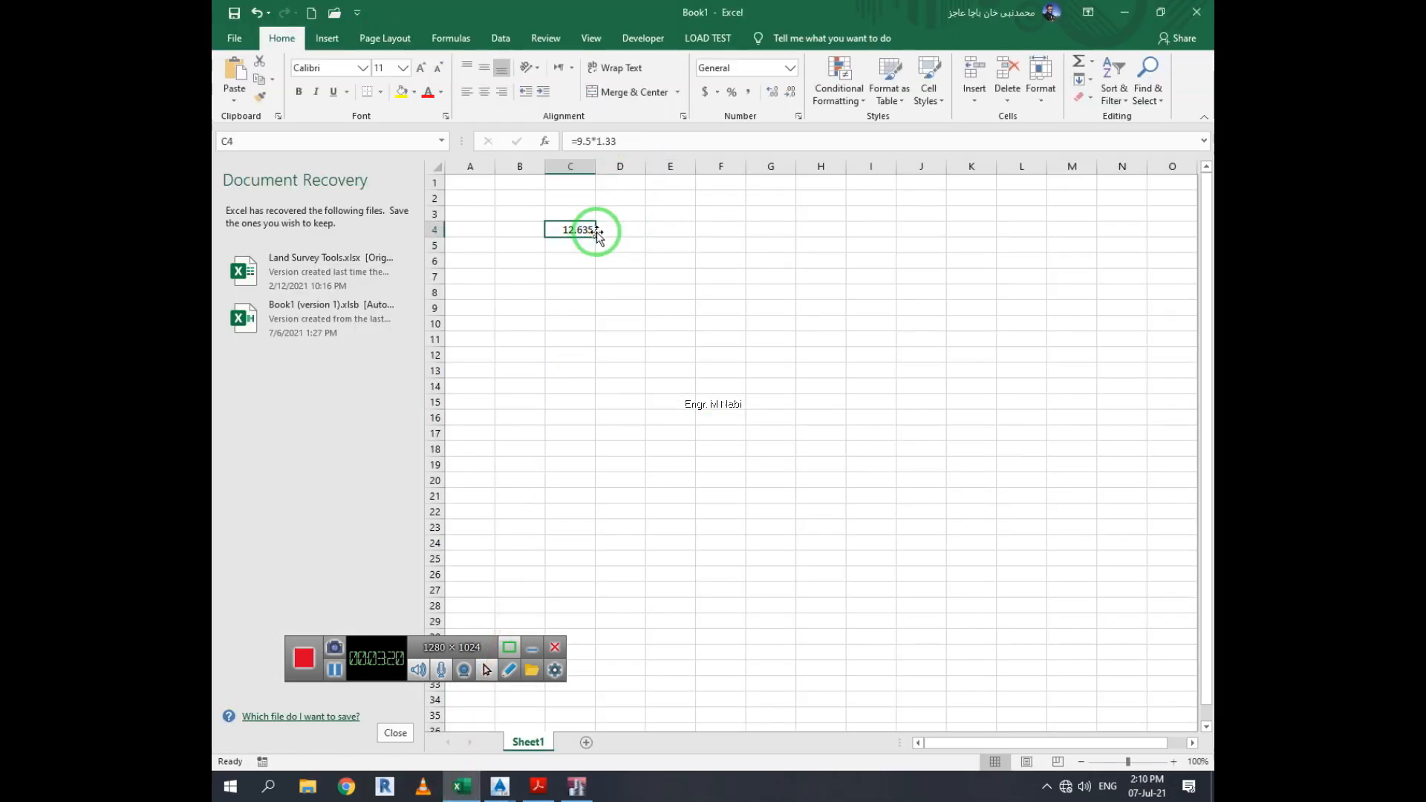
key(Delete)
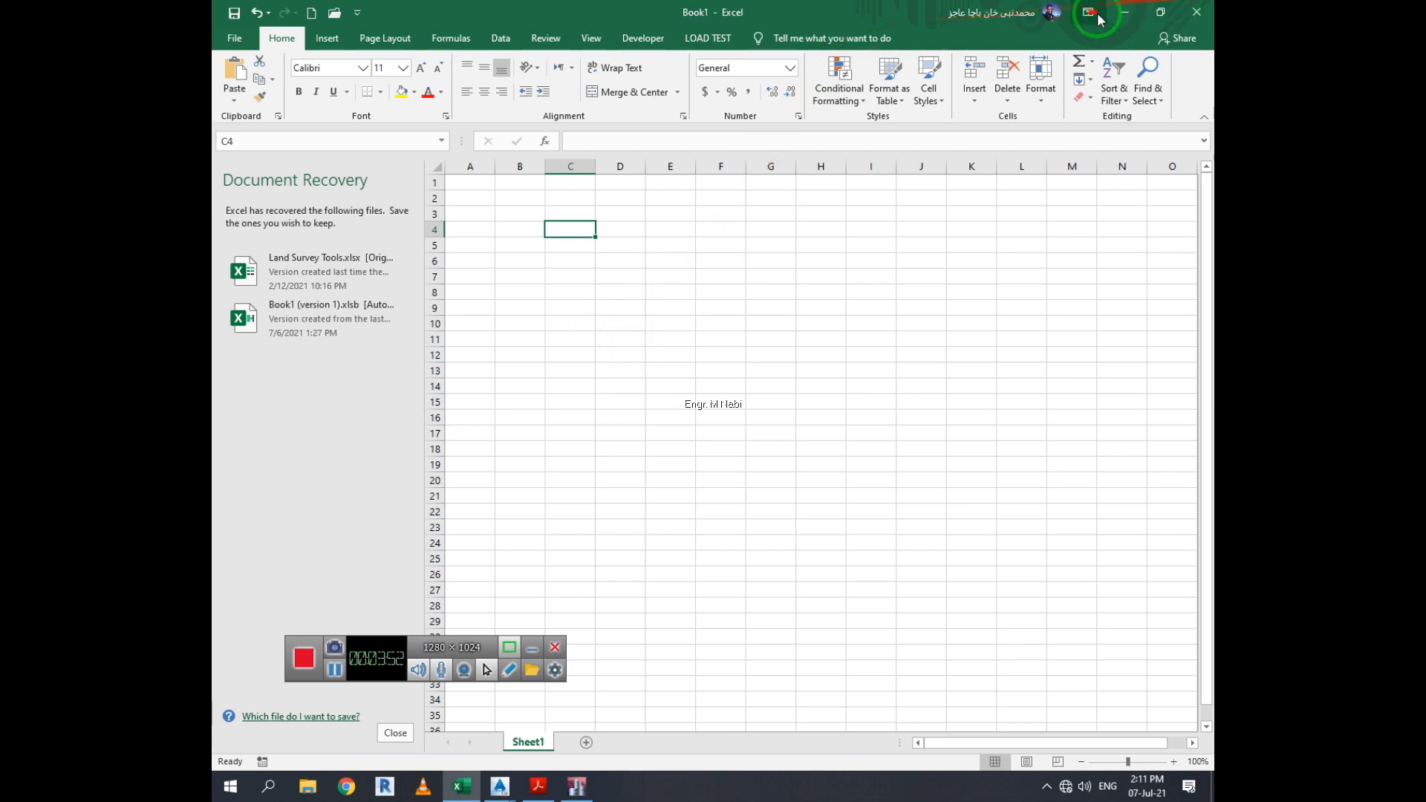
click(1125, 13)
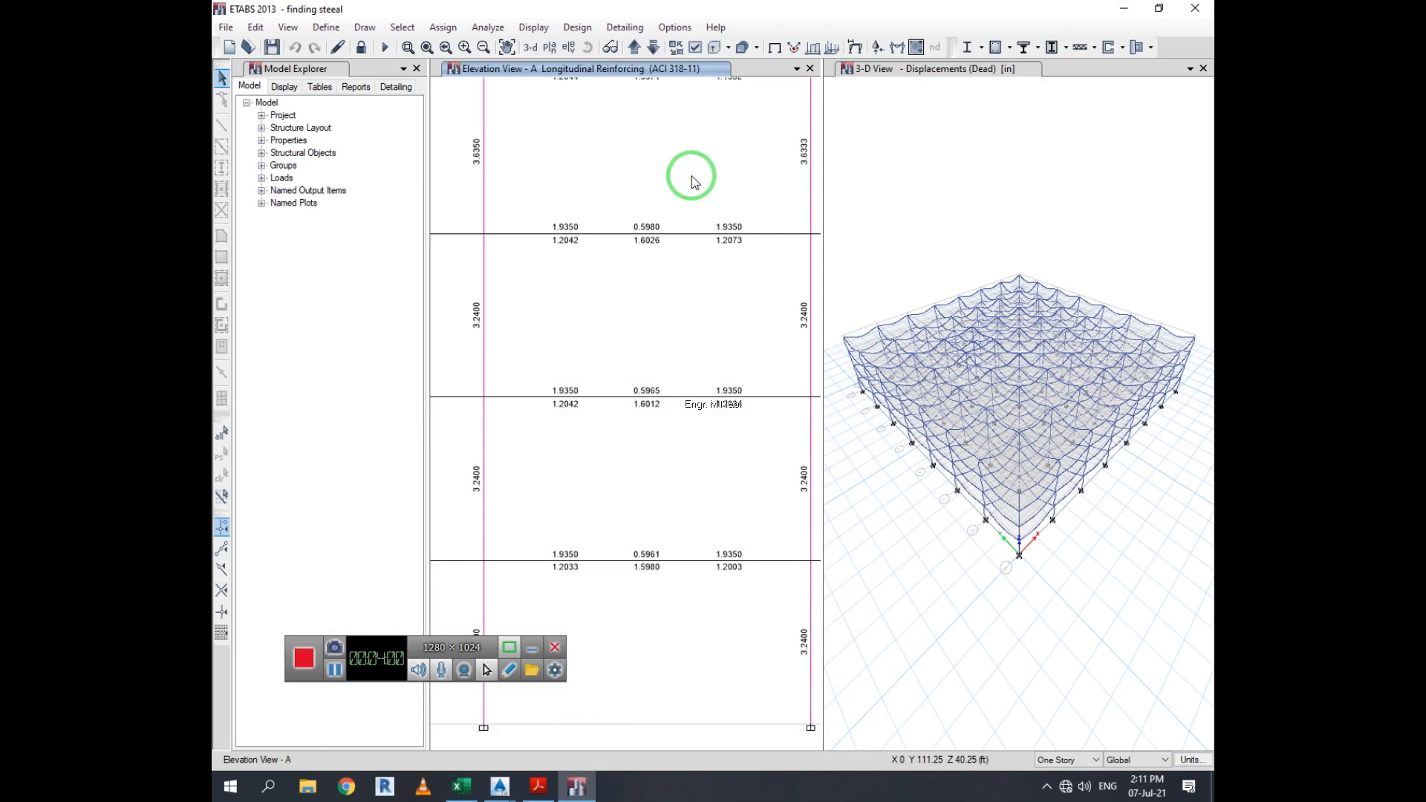
click(673, 27)
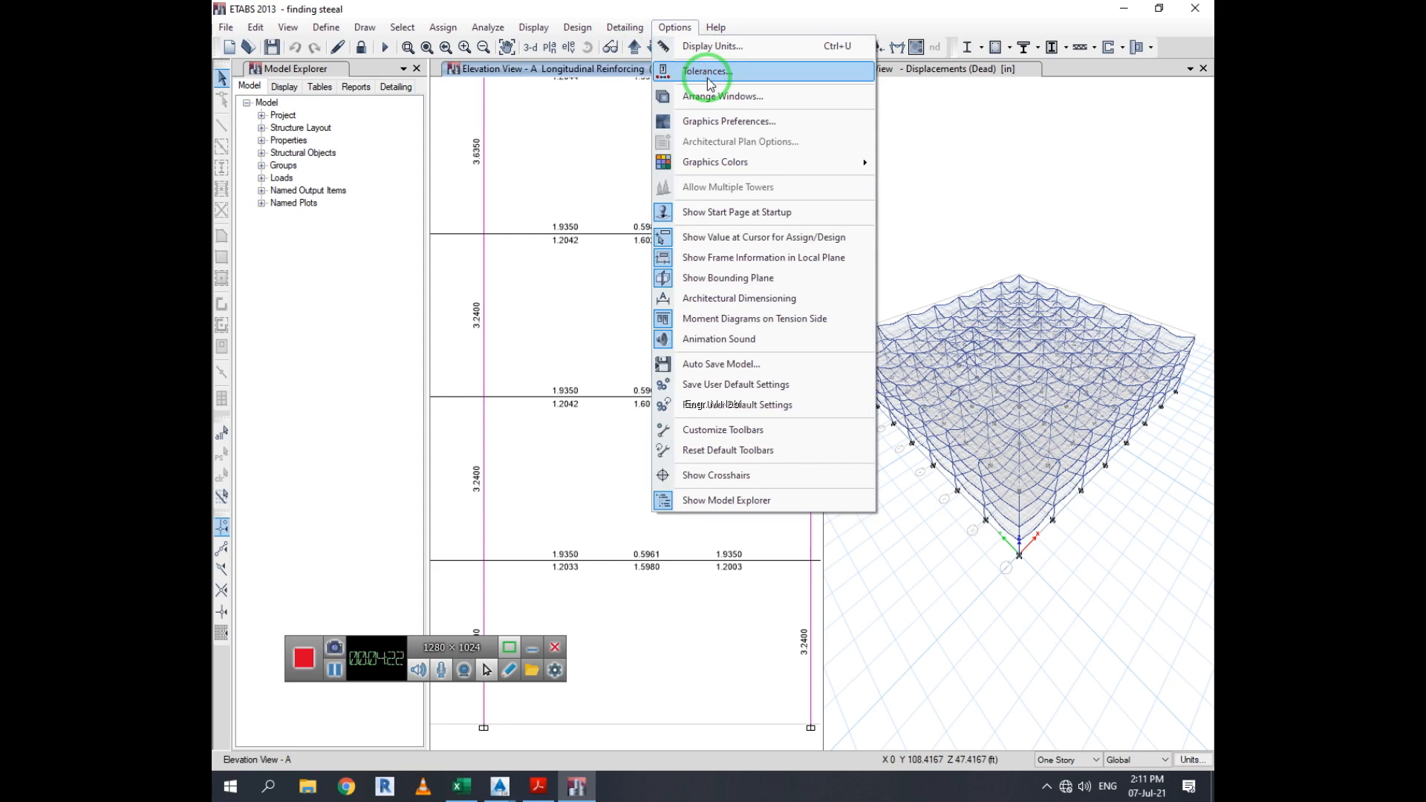
mouse_move(818, 162)
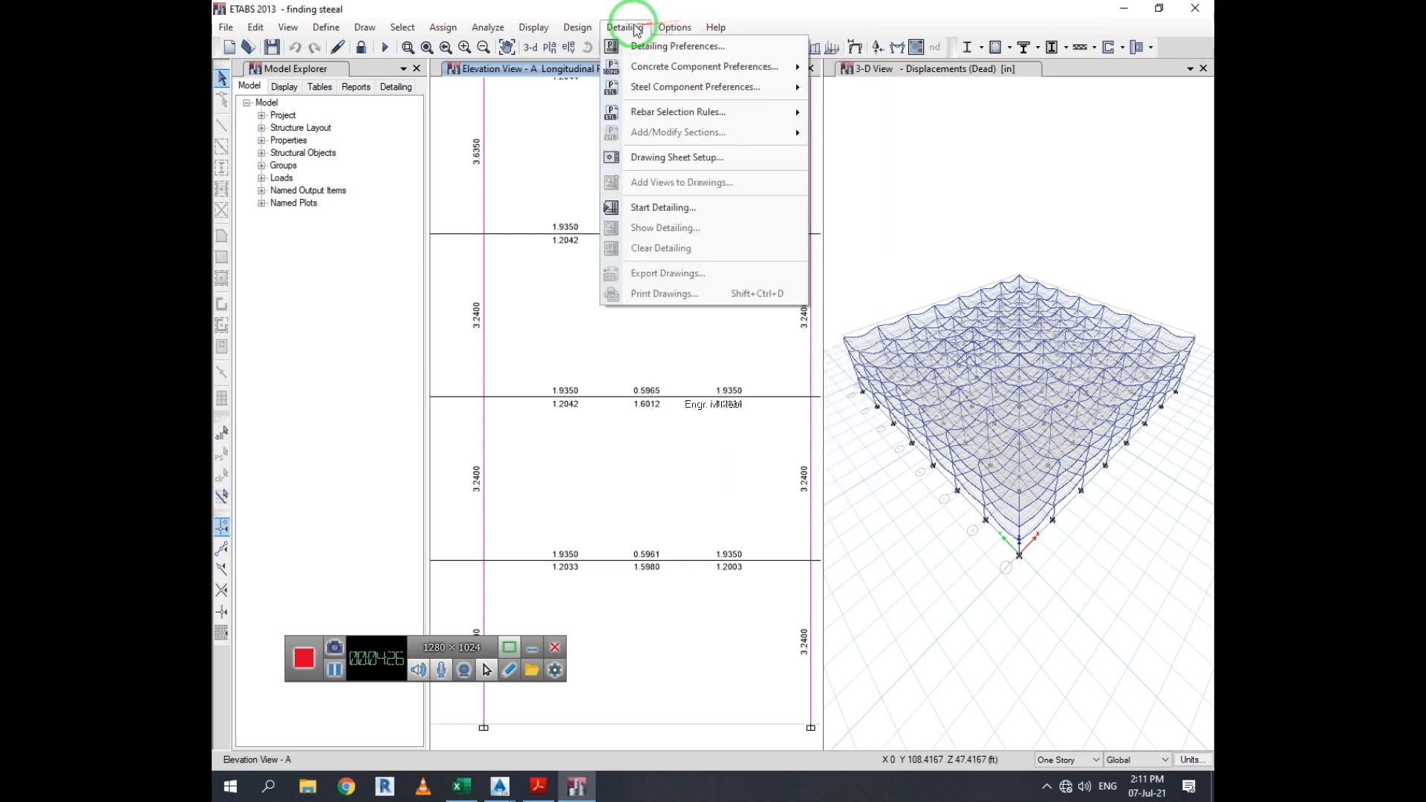
mouse_move(587, 29)
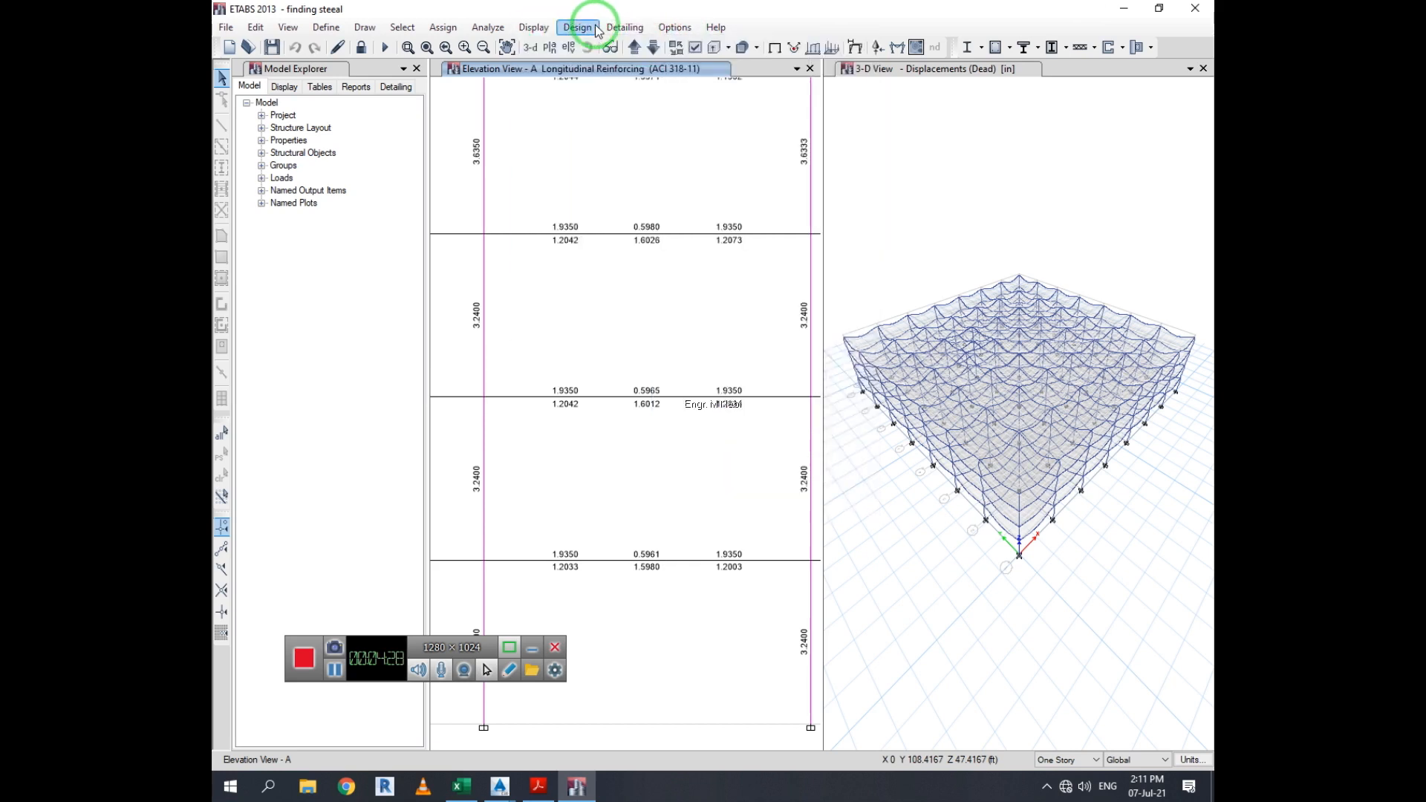
click(631, 28)
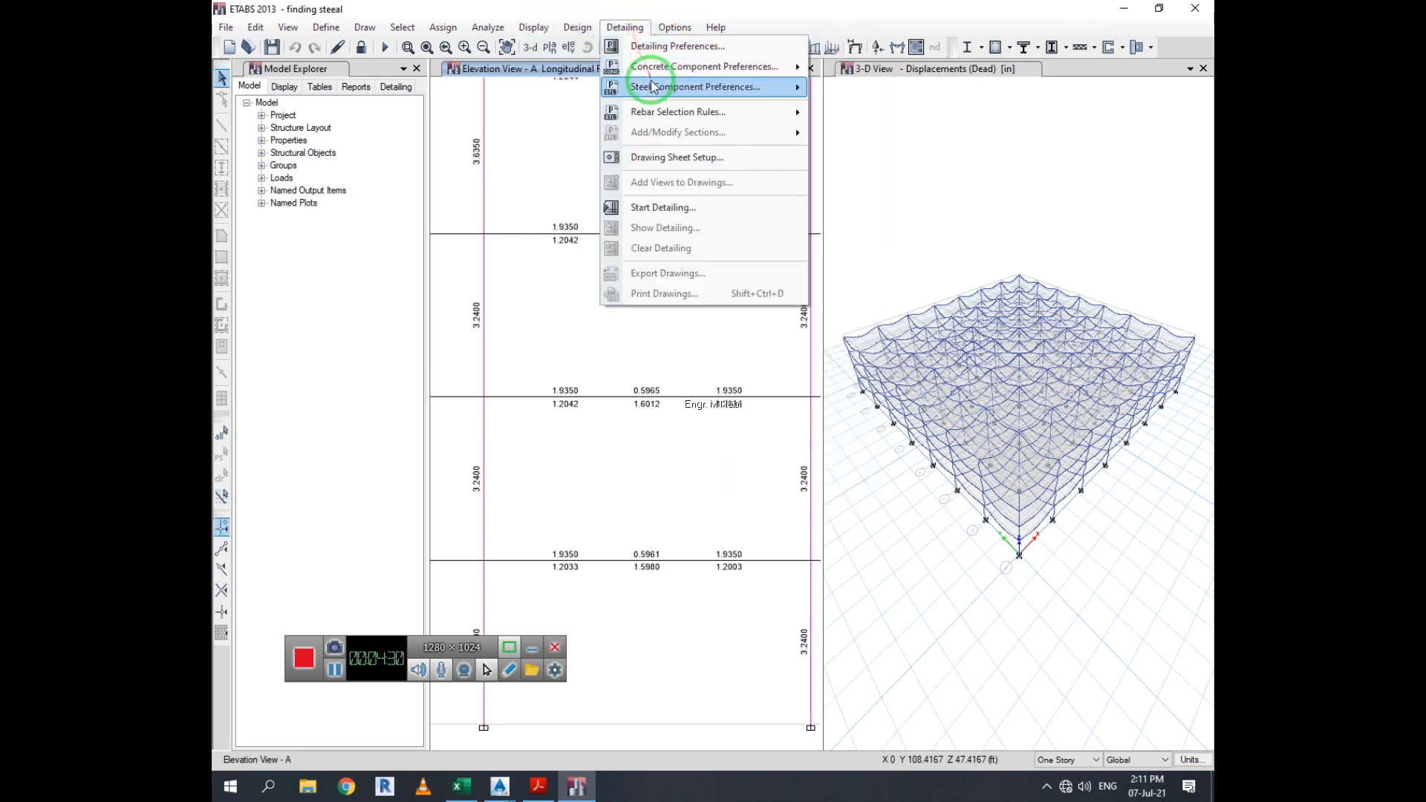
Open the joint merge and inclination tolerance settings, then close them without changes
mouse_move(655, 95)
click(674, 28)
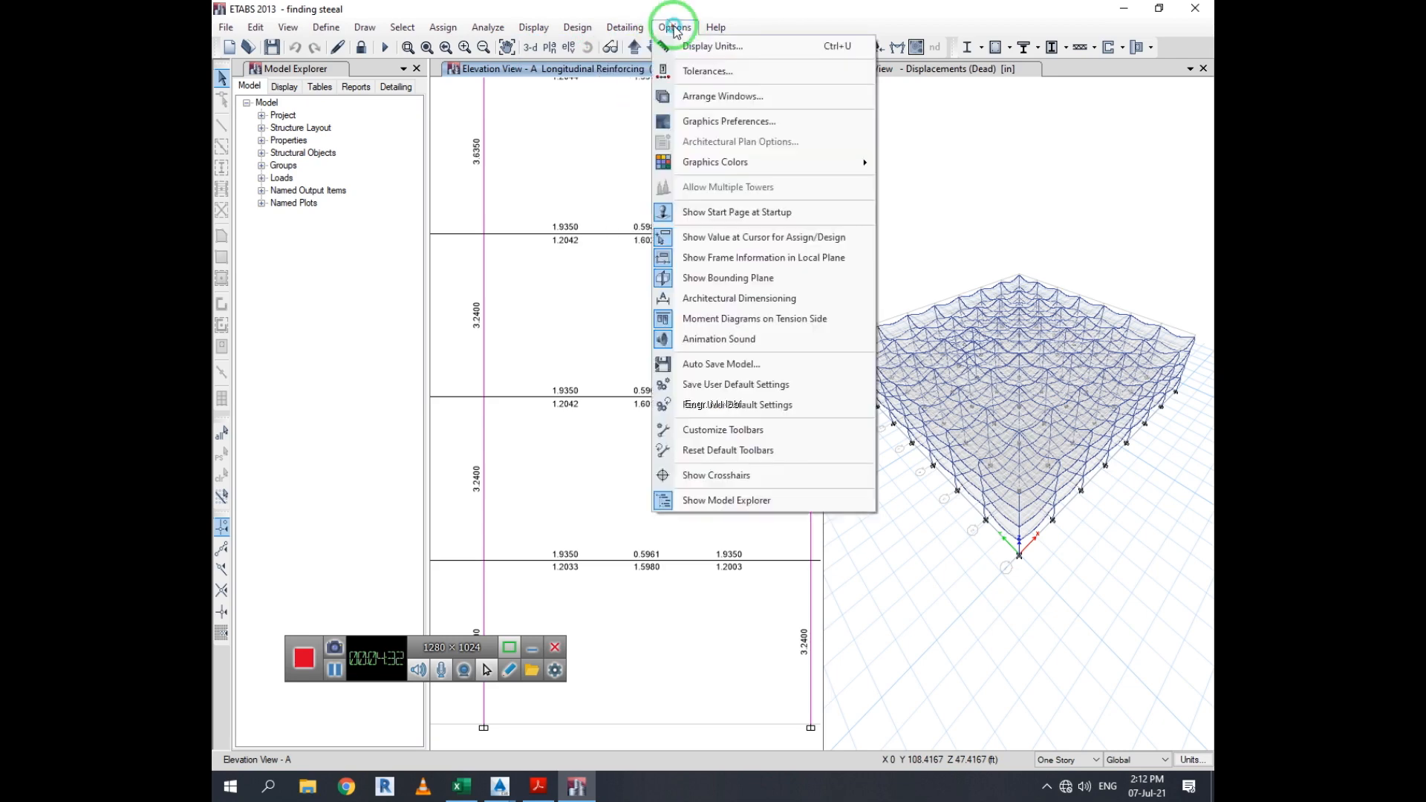
click(707, 70)
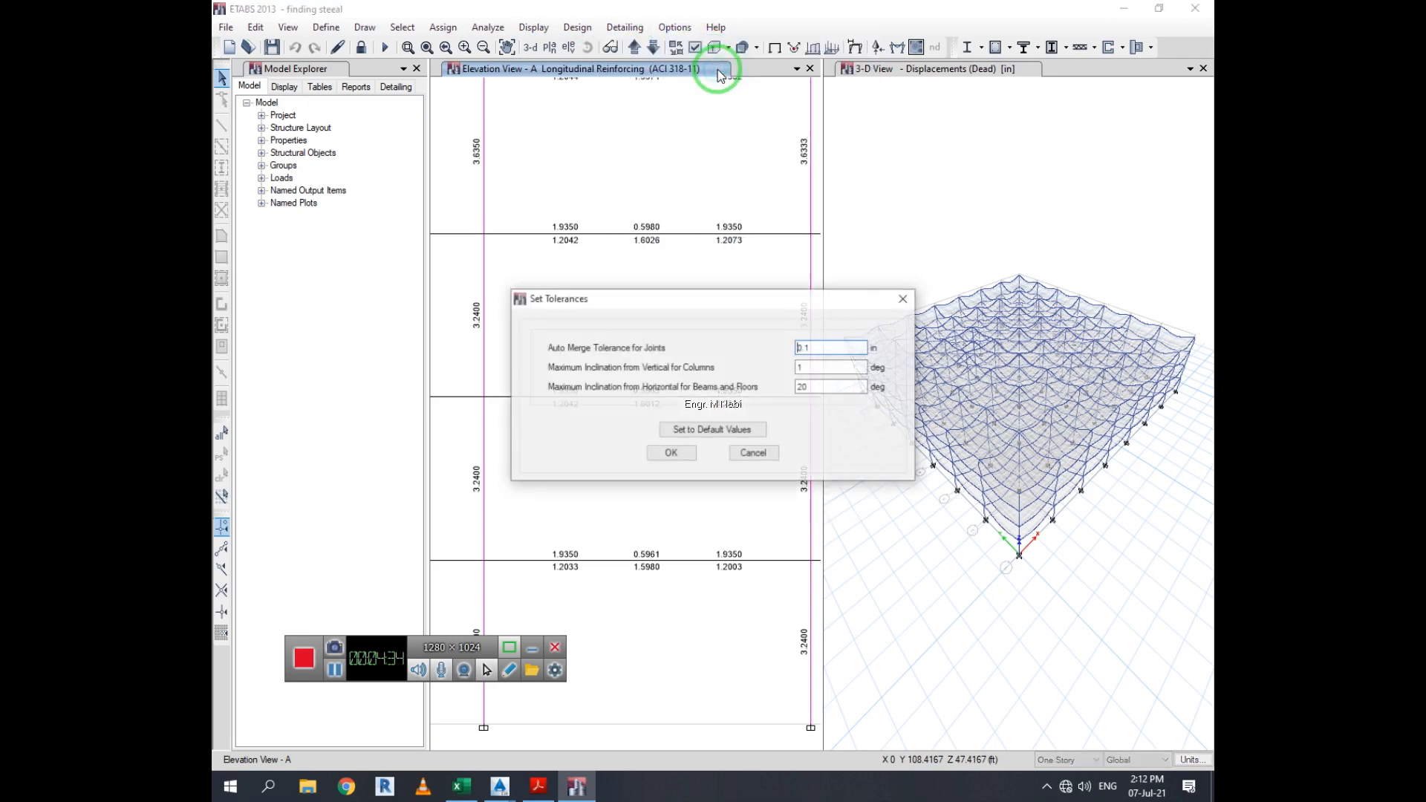
click(904, 298)
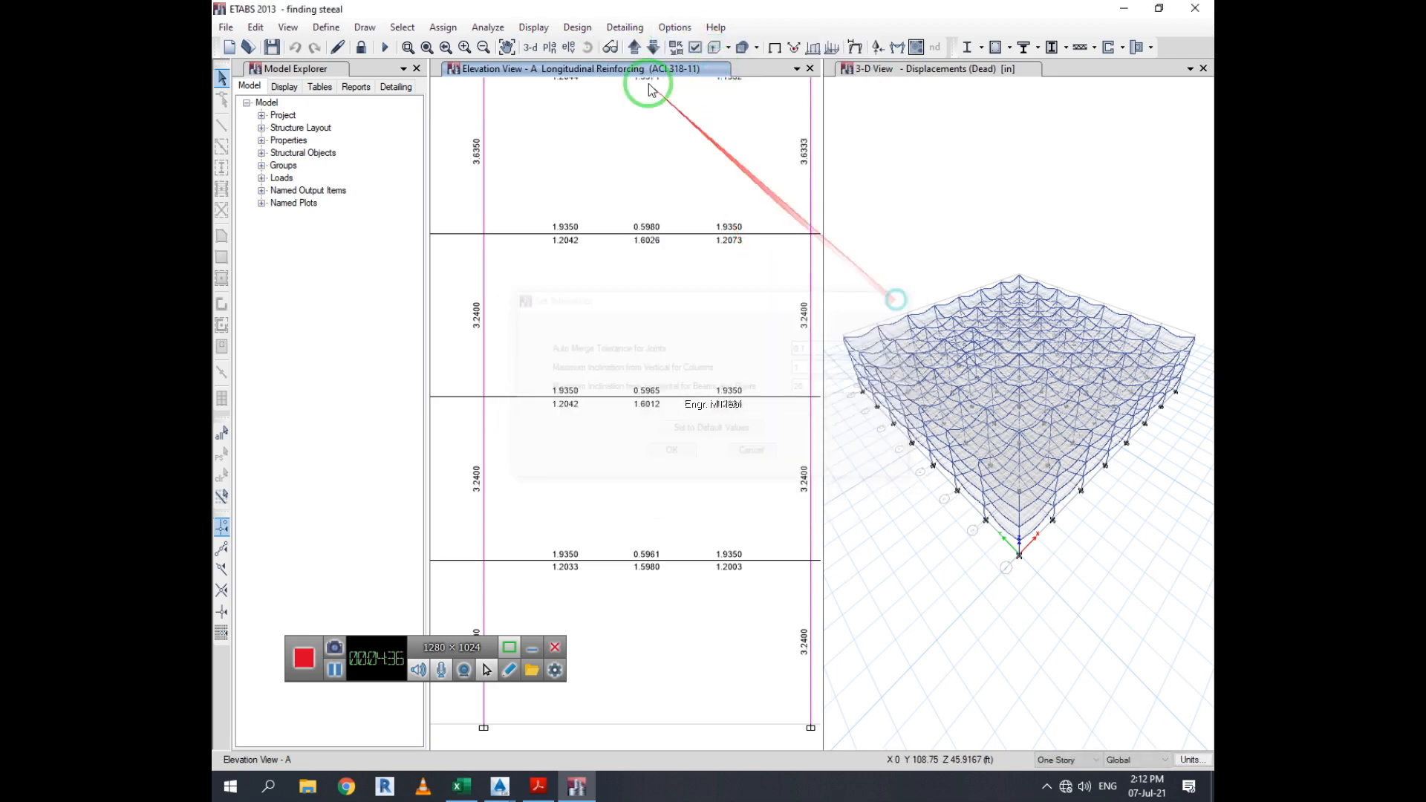
click(624, 28)
mouse_move(672, 27)
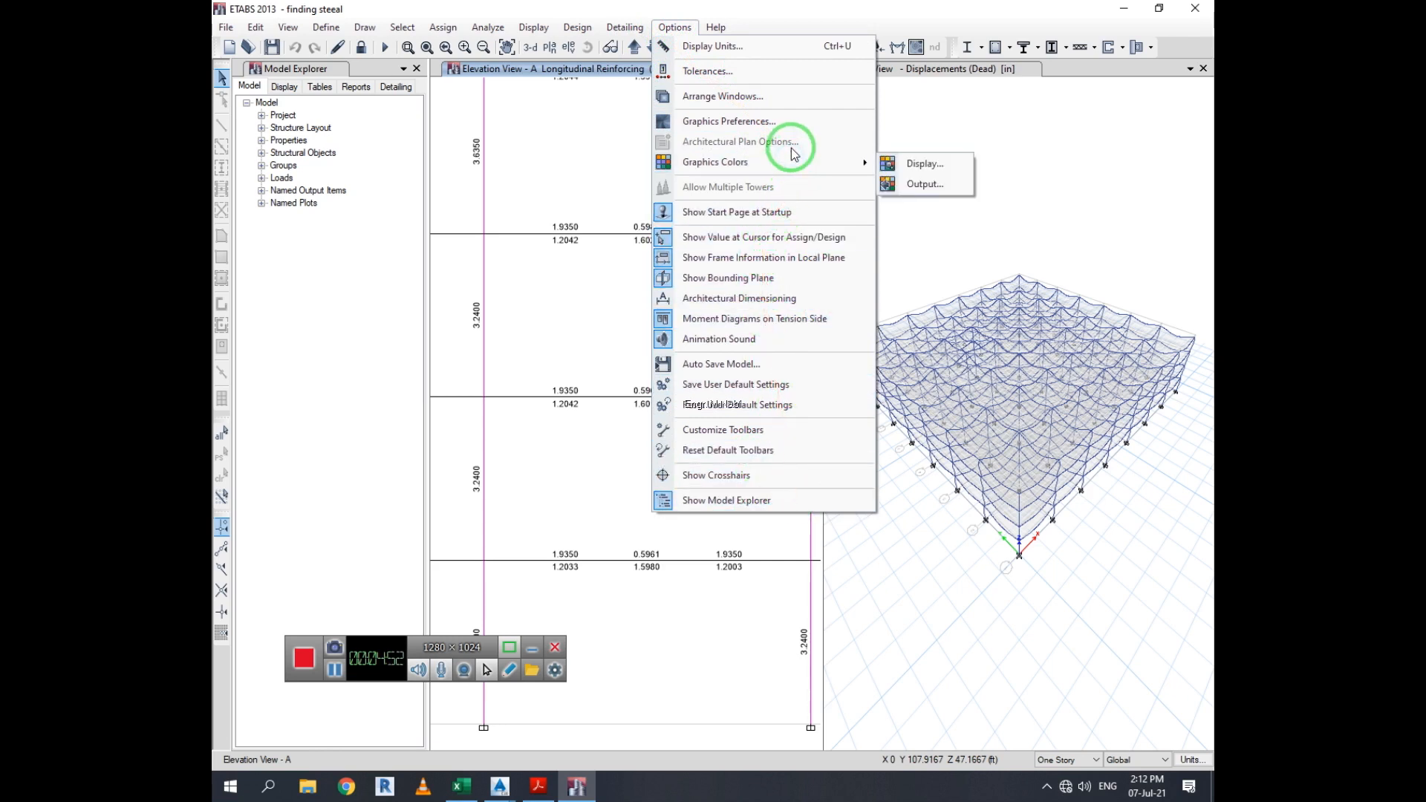
click(674, 27)
click(260, 29)
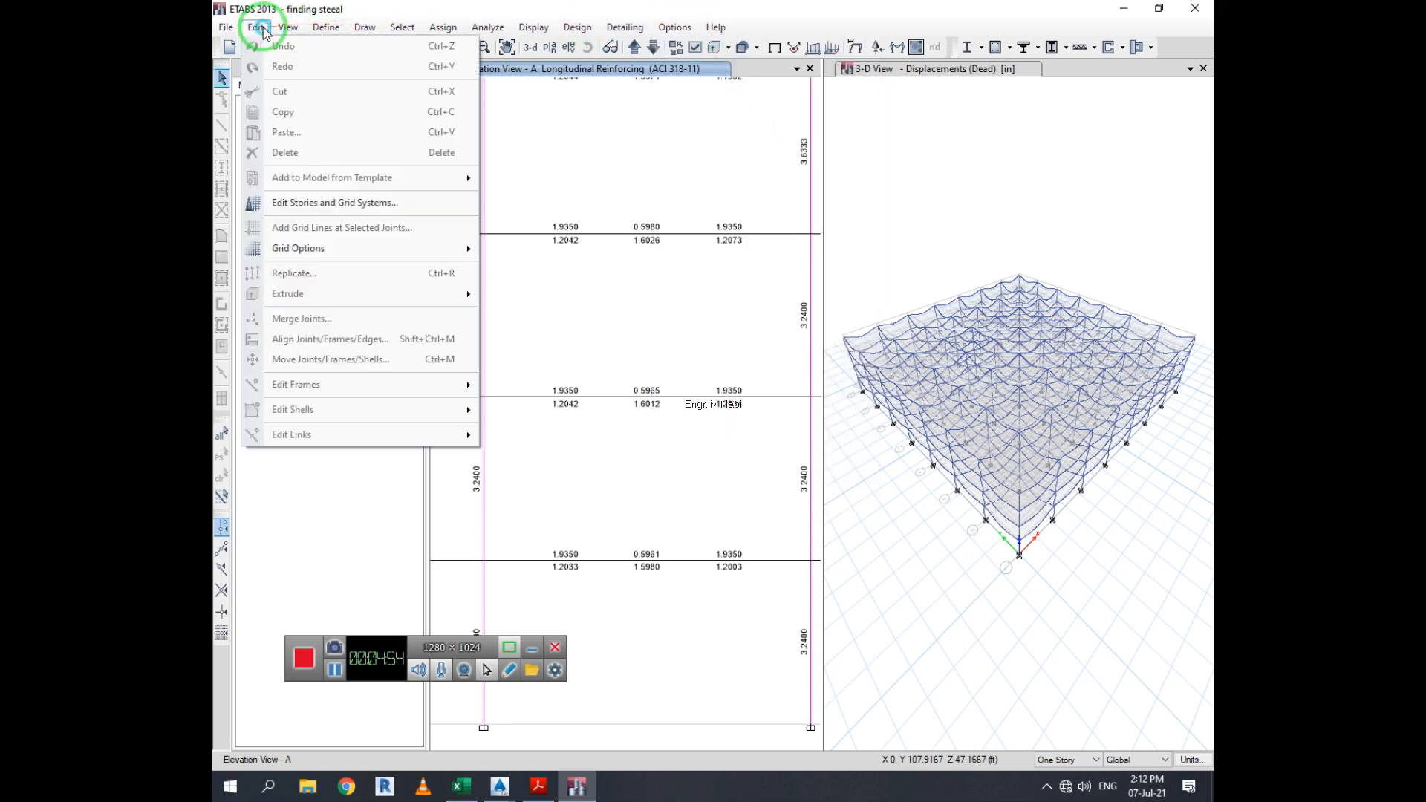
mouse_move(322, 31)
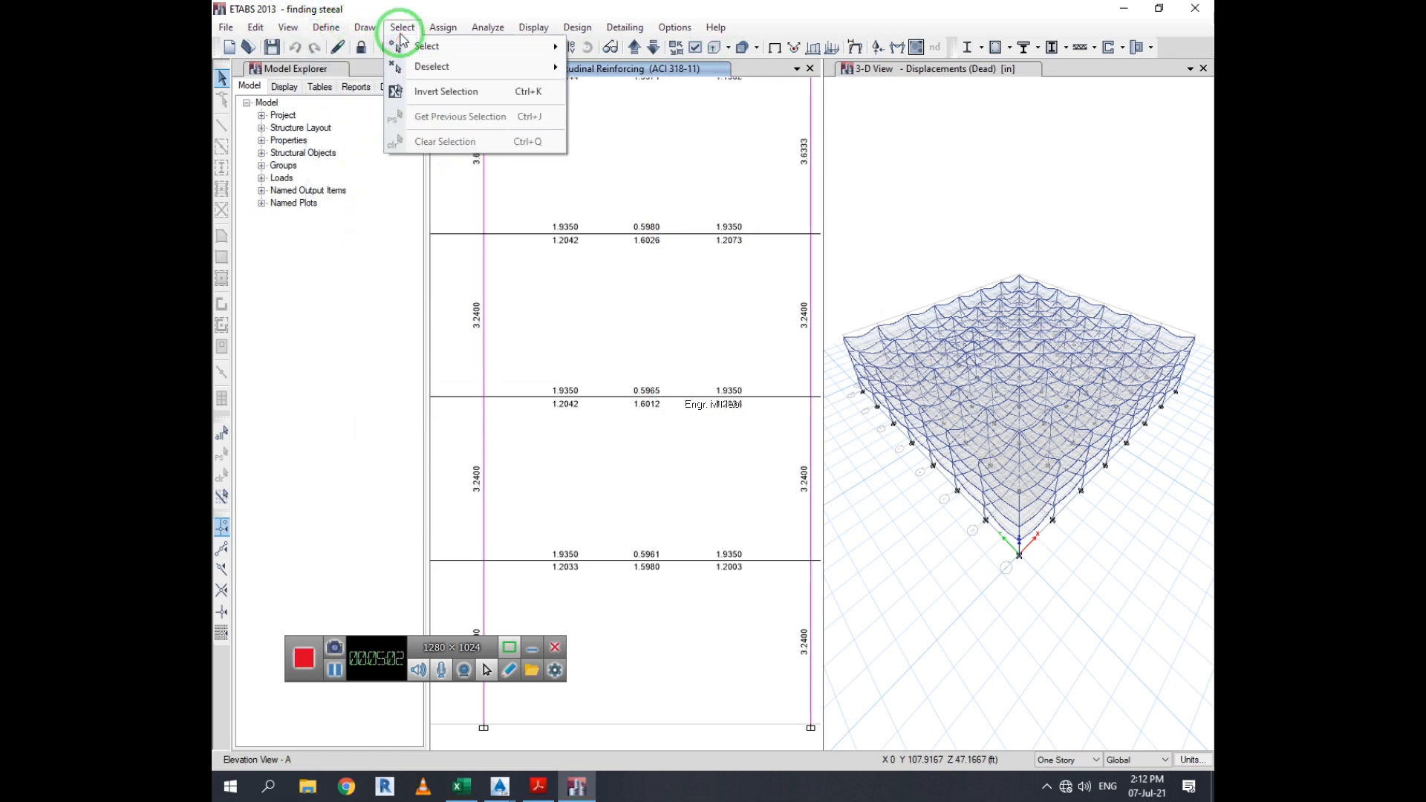
mouse_move(442, 33)
mouse_move(488, 29)
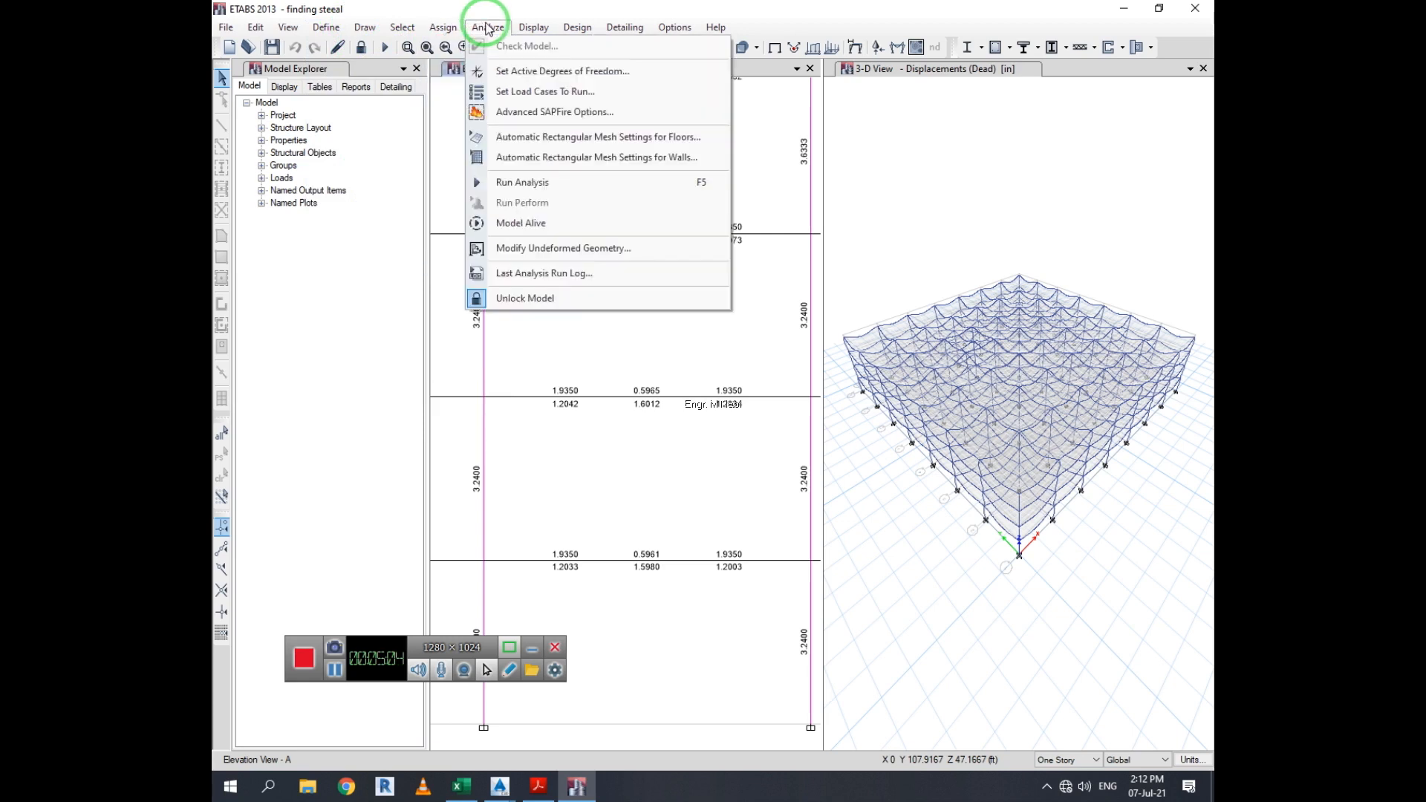
click(535, 28)
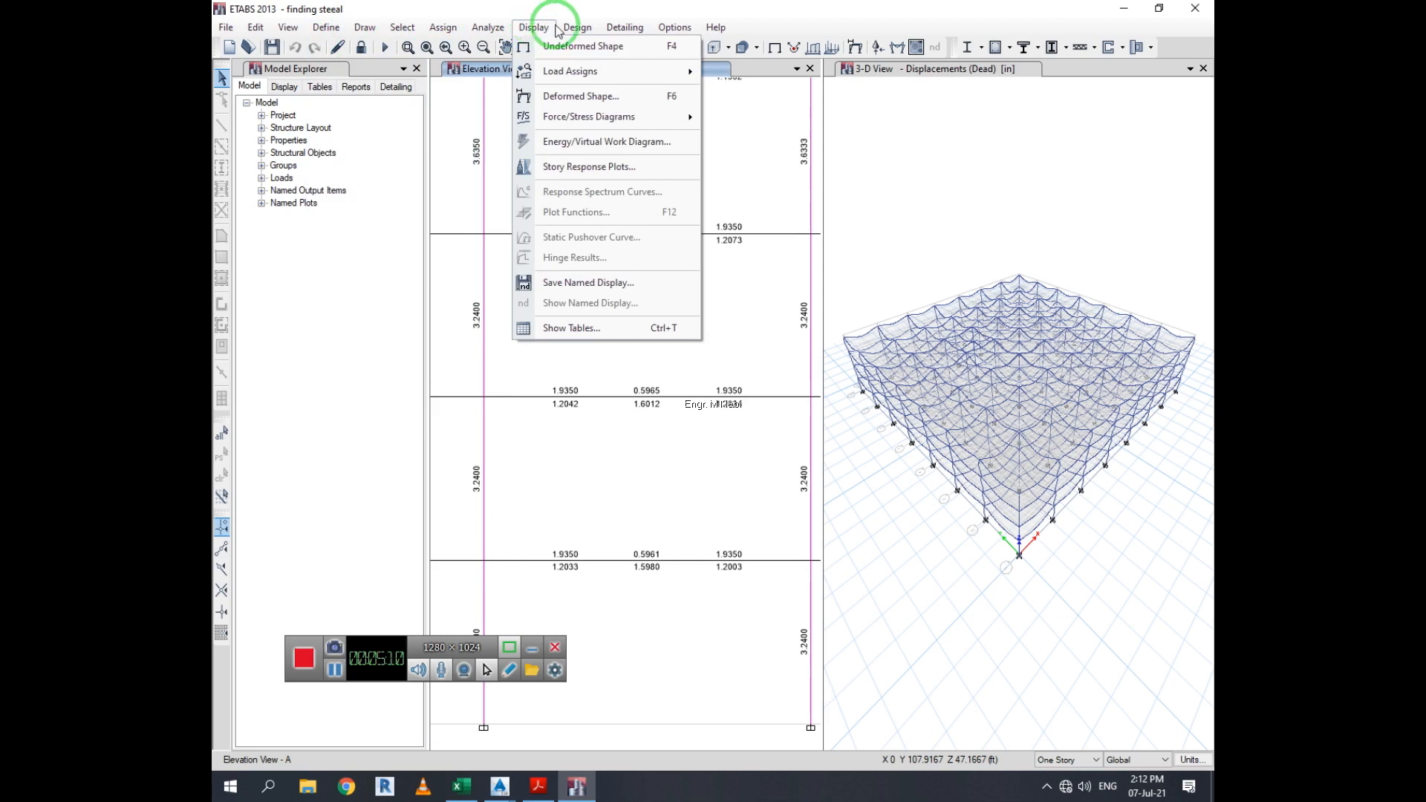
Review the concrete frame design preferences and the available design codes, keeping ACI 318-11, then cancel the dialog
mouse_move(572, 30)
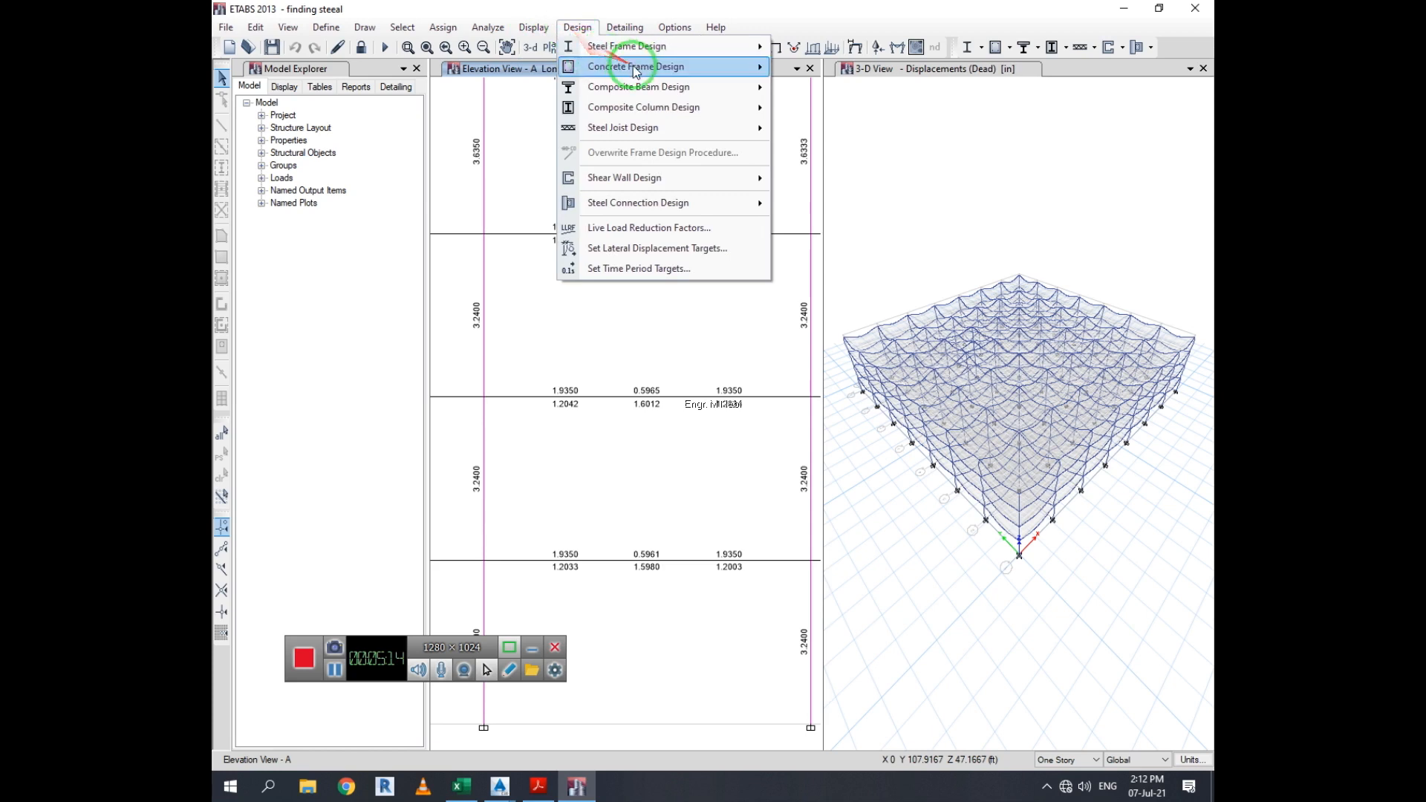
mouse_move(644, 52)
mouse_move(680, 67)
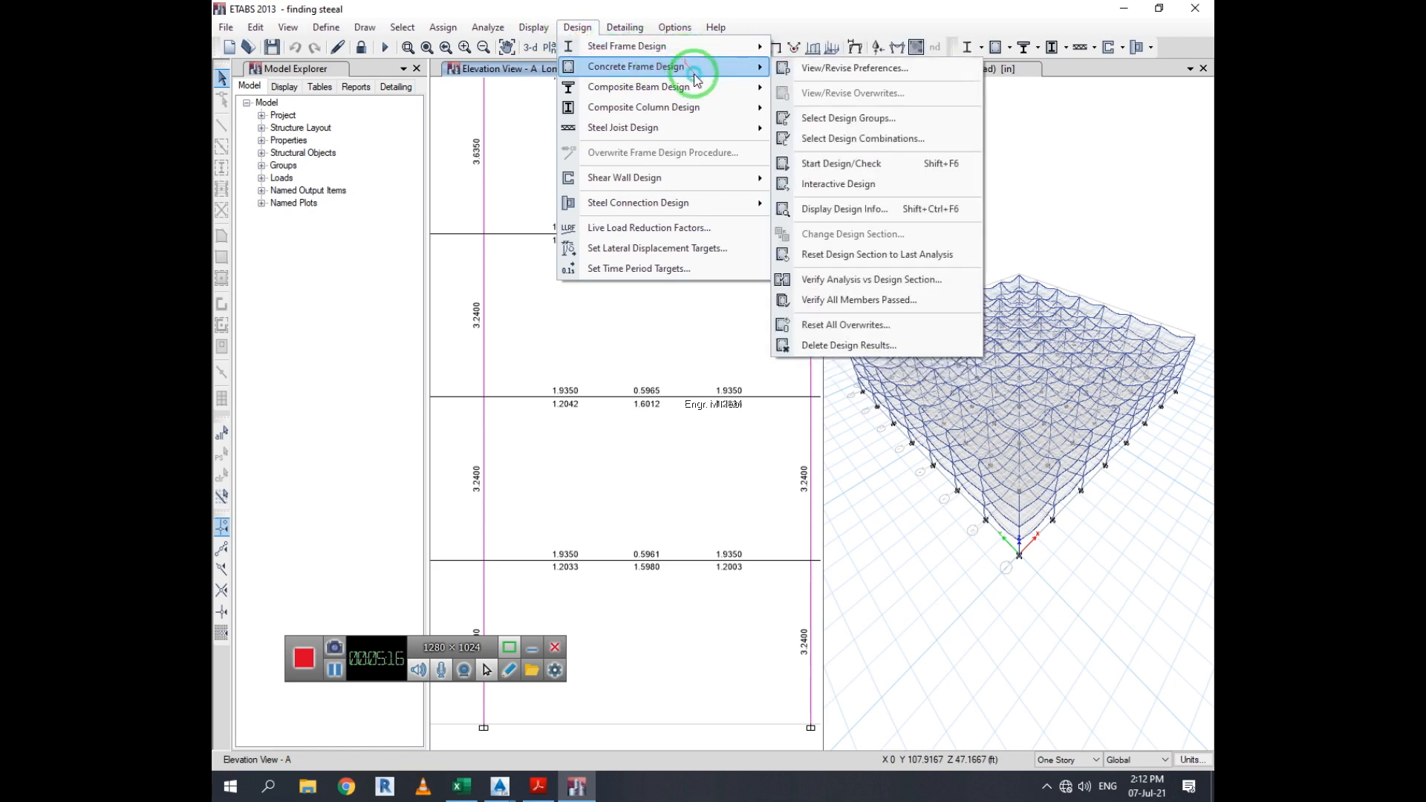
click(904, 72)
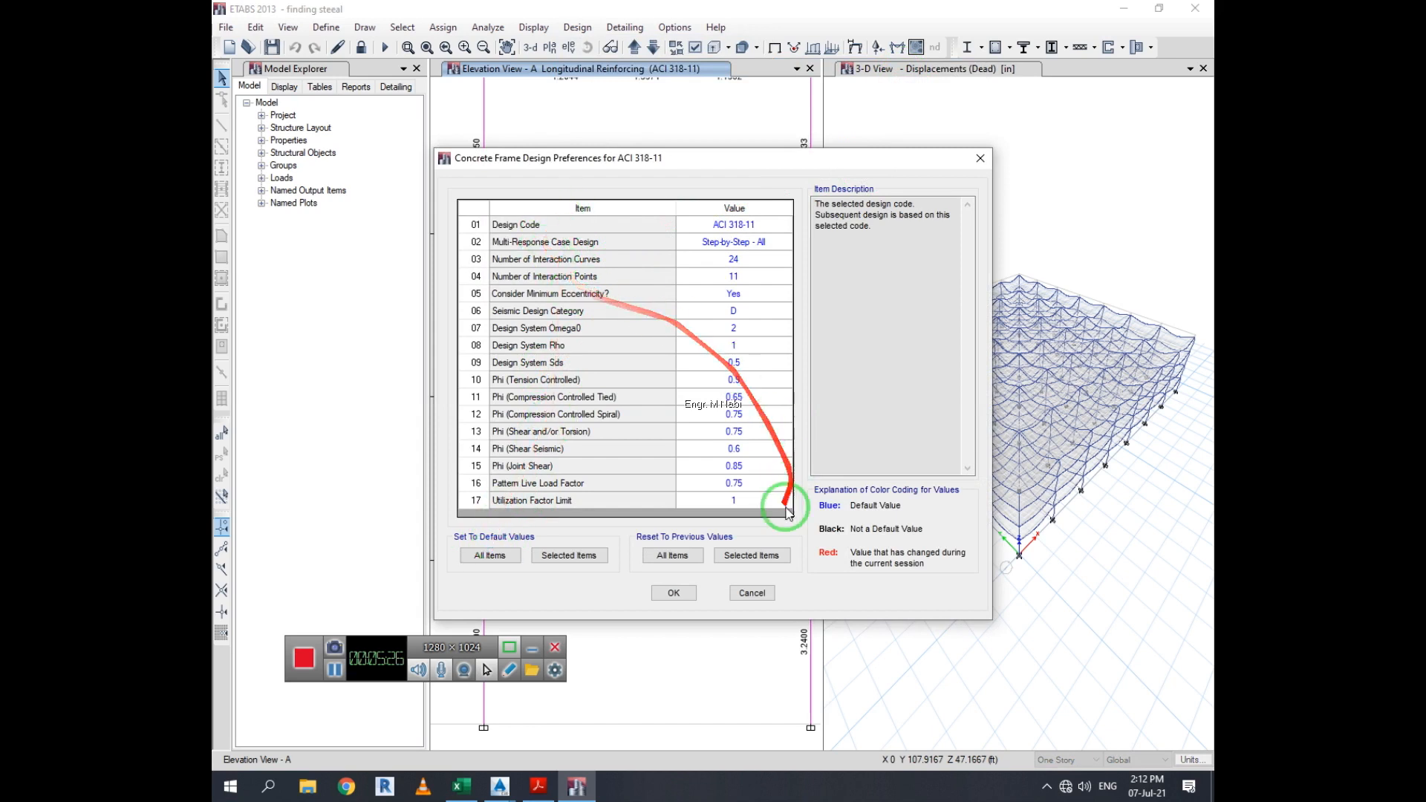
click(702, 566)
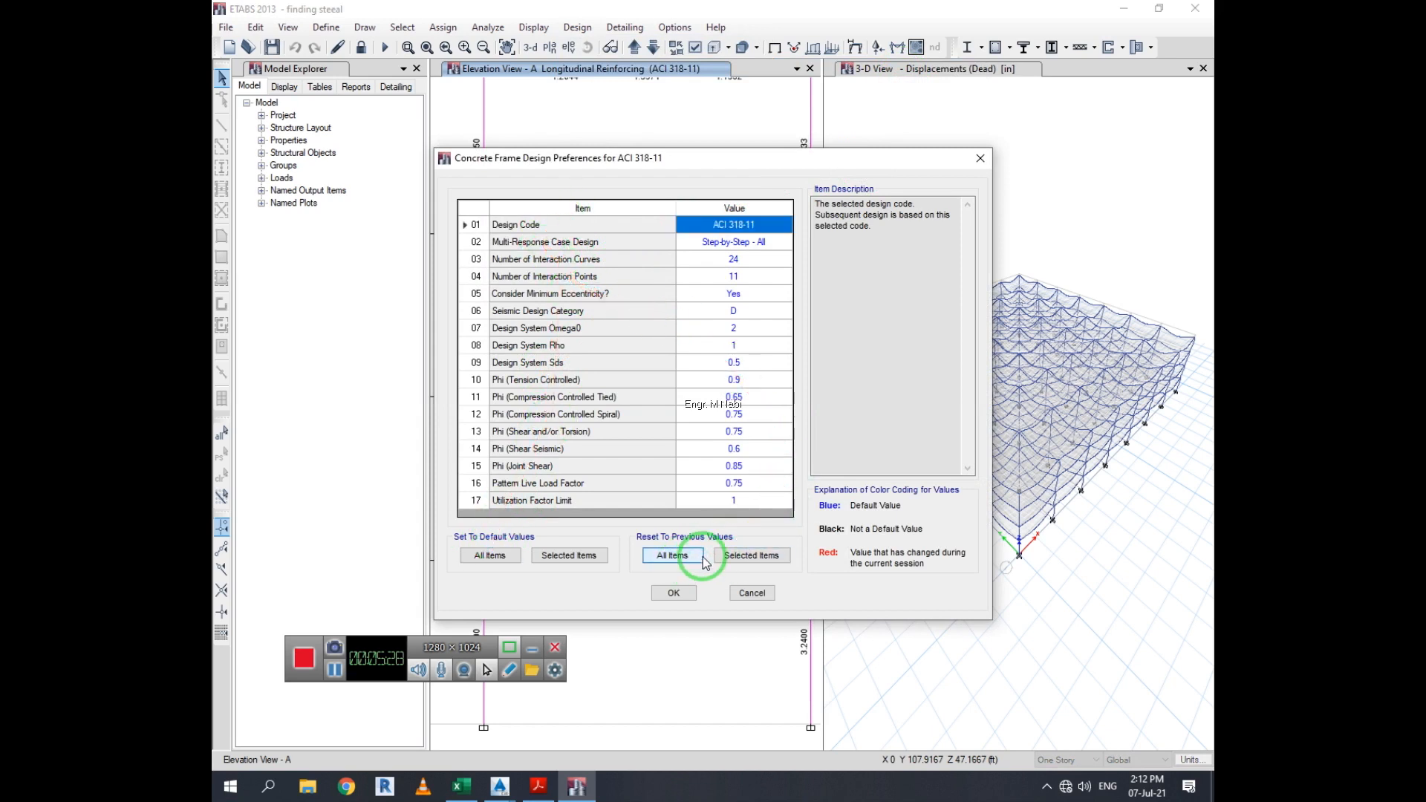
click(765, 225)
click(711, 230)
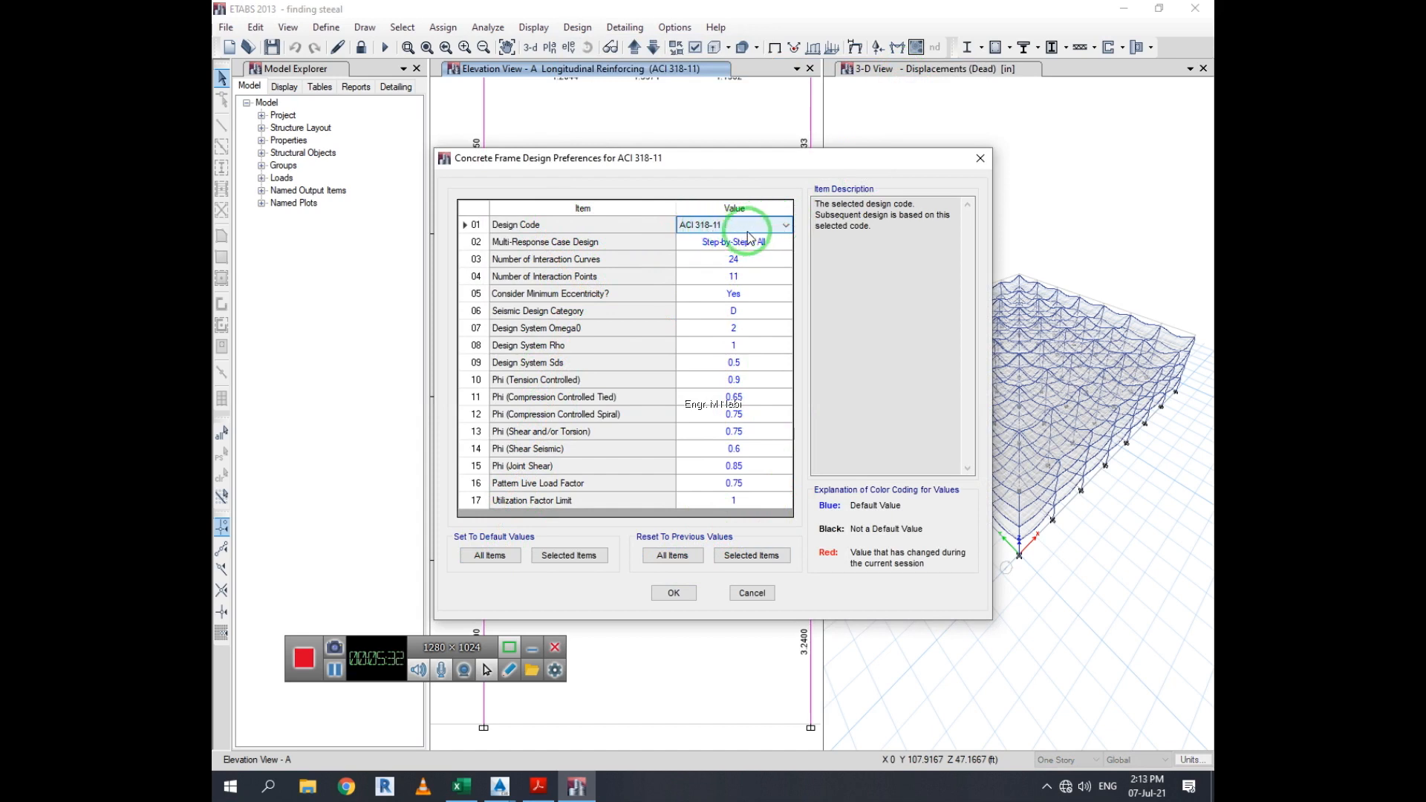
click(786, 226)
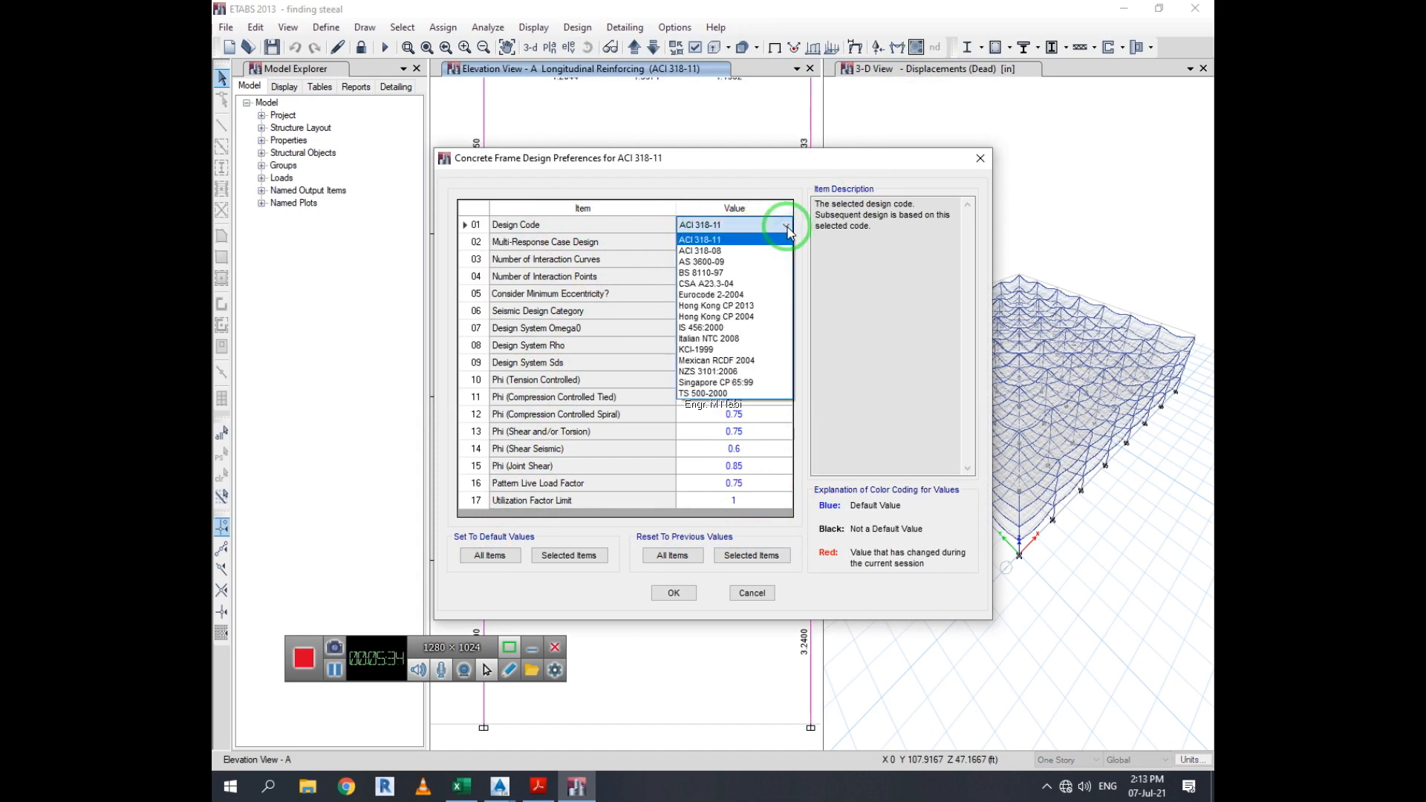
click(776, 239)
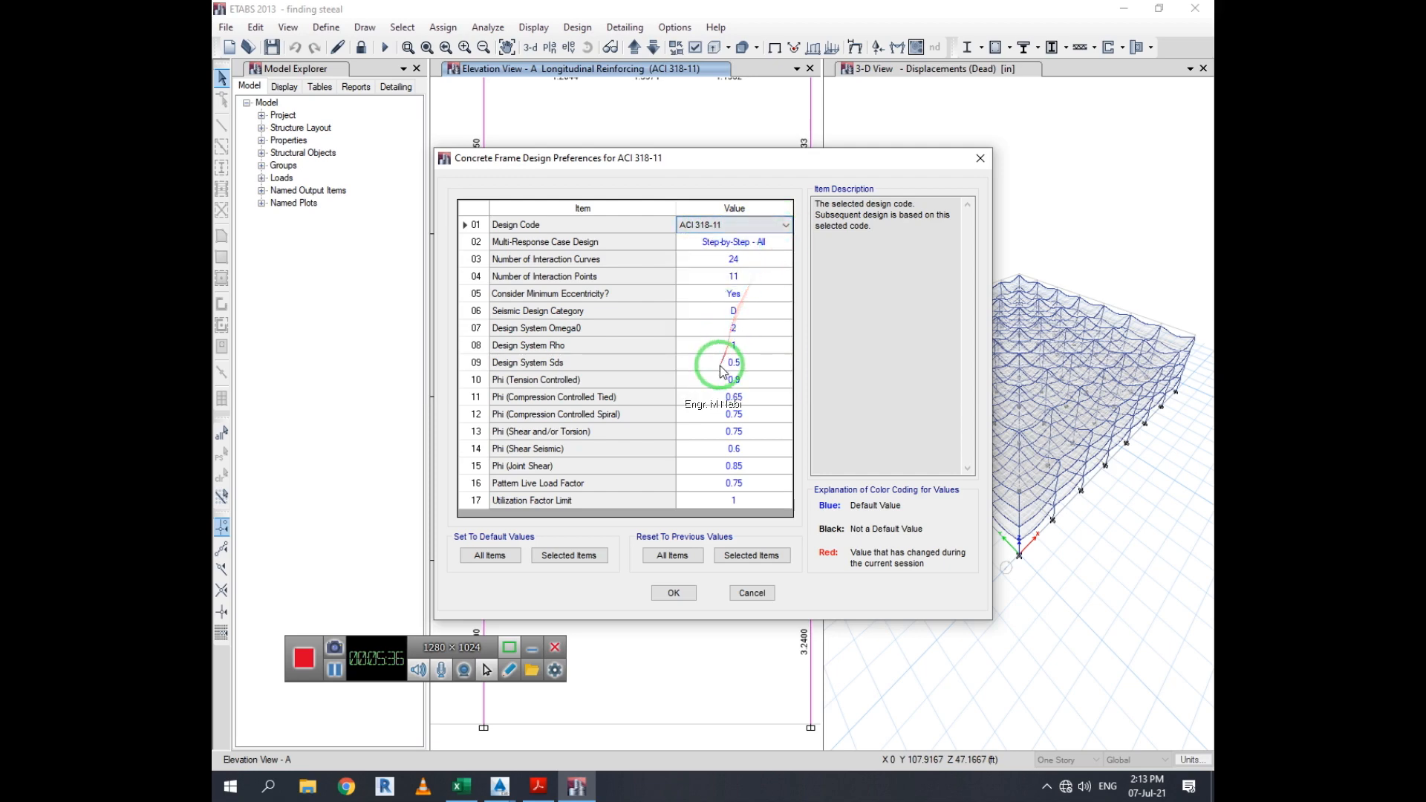
click(753, 593)
click(577, 27)
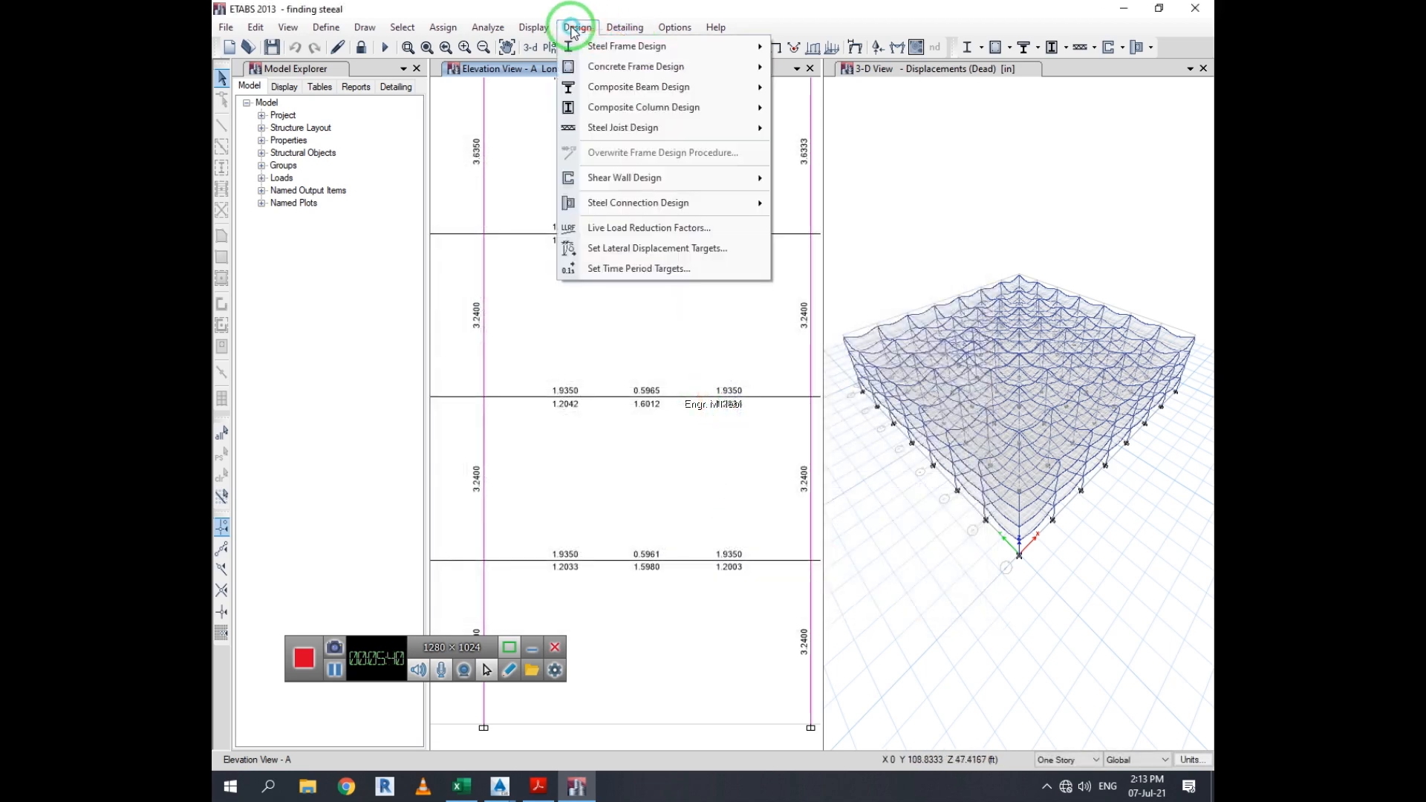
mouse_move(630, 67)
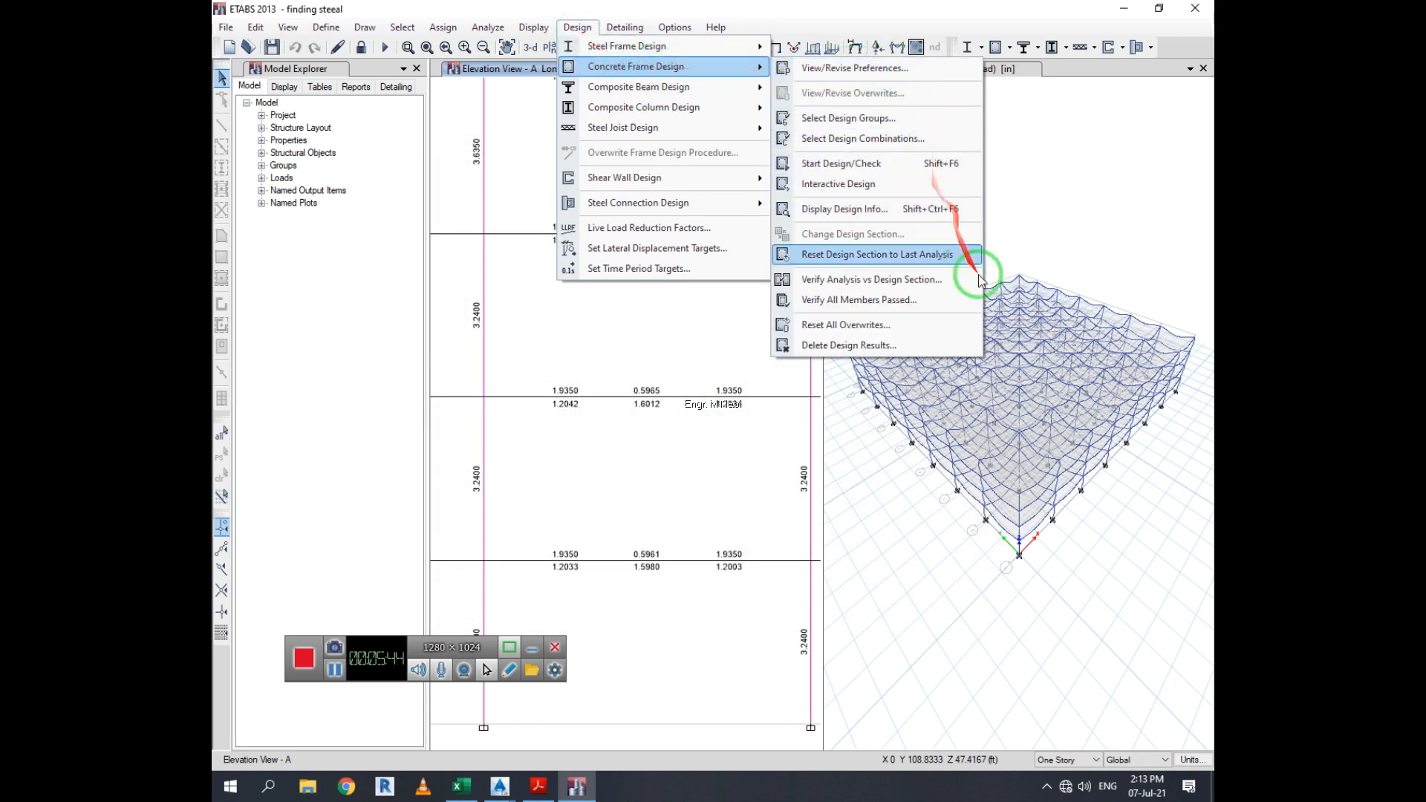
click(995, 158)
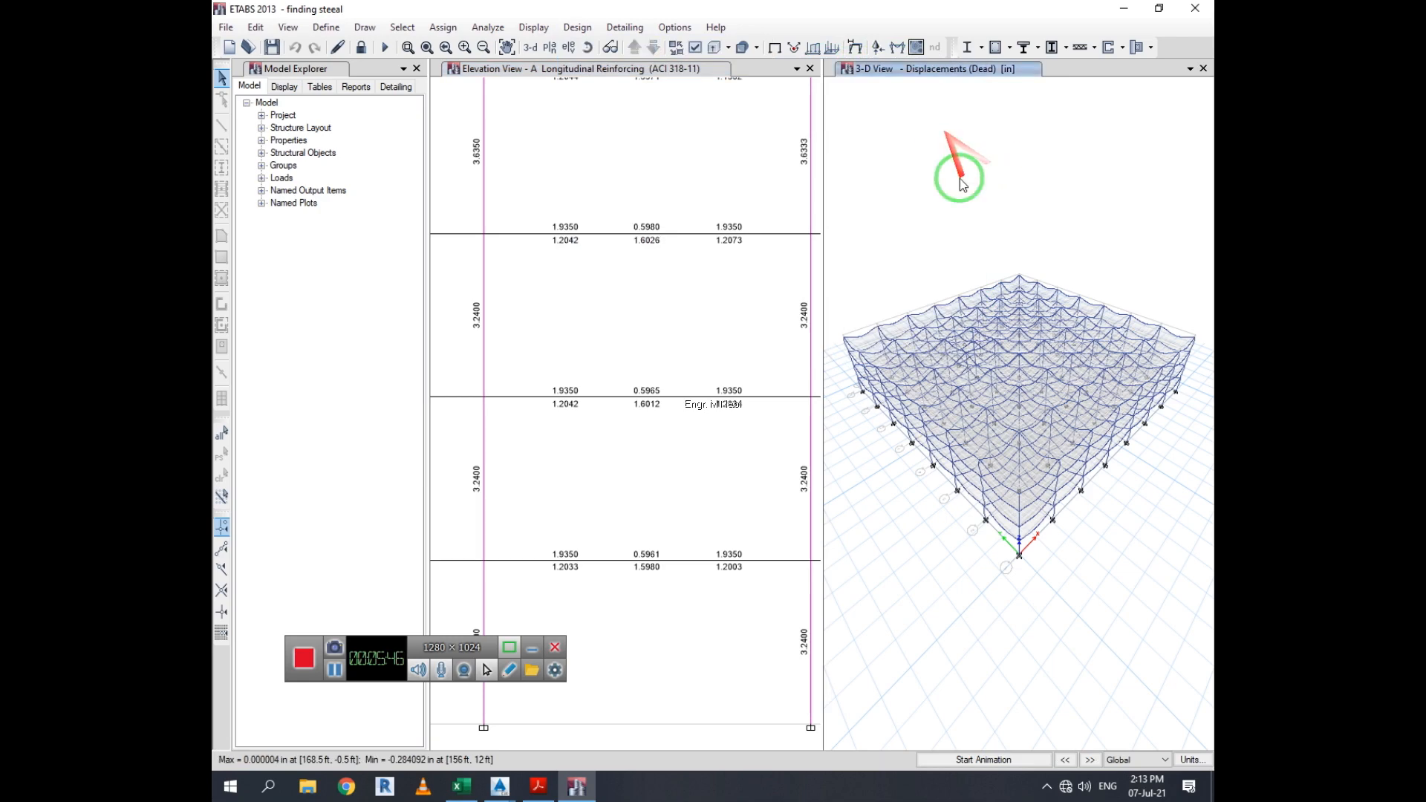
Select cell C5 in Excel, then redisplay the concrete beam design information for beam B61 in ETABS
click(462, 786)
click(603, 323)
click(568, 244)
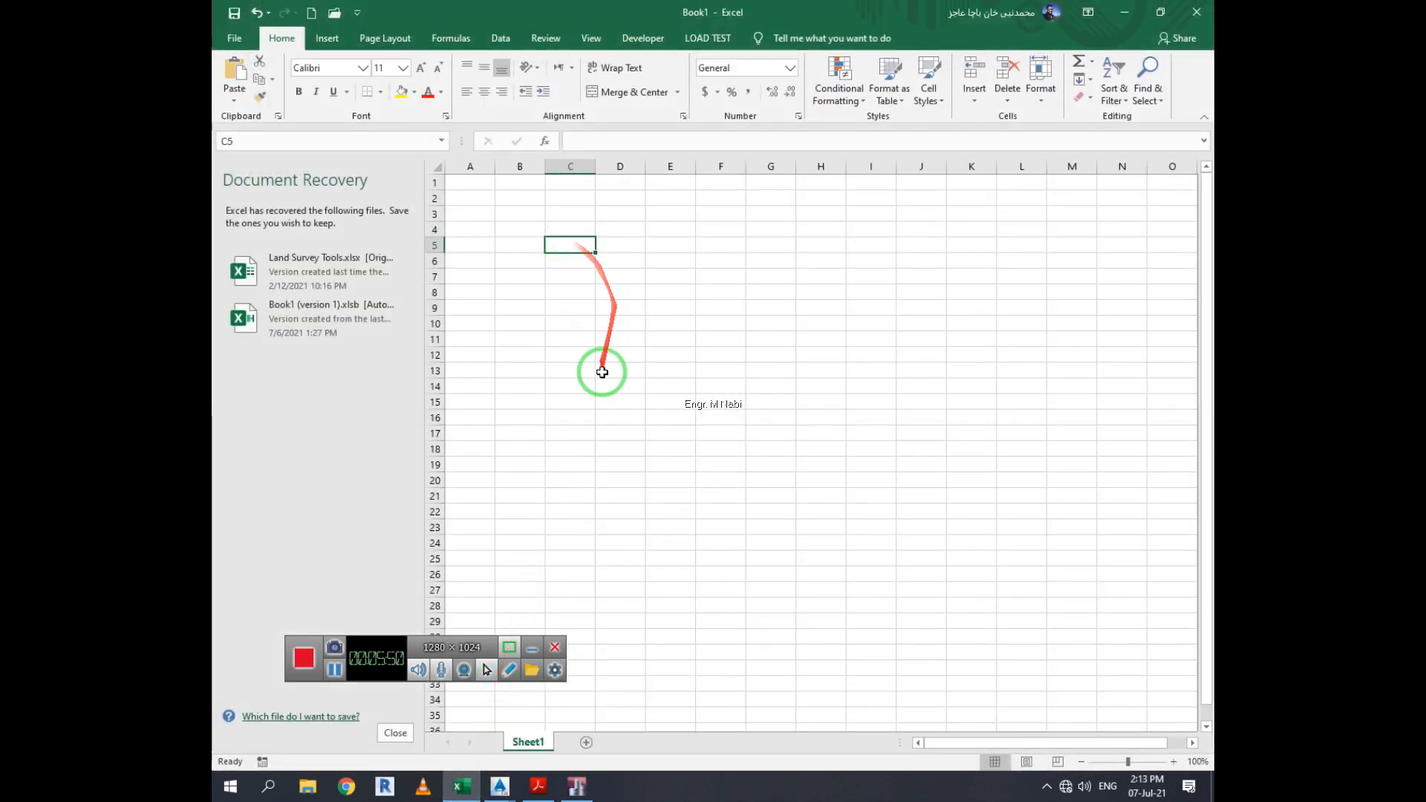
click(579, 785)
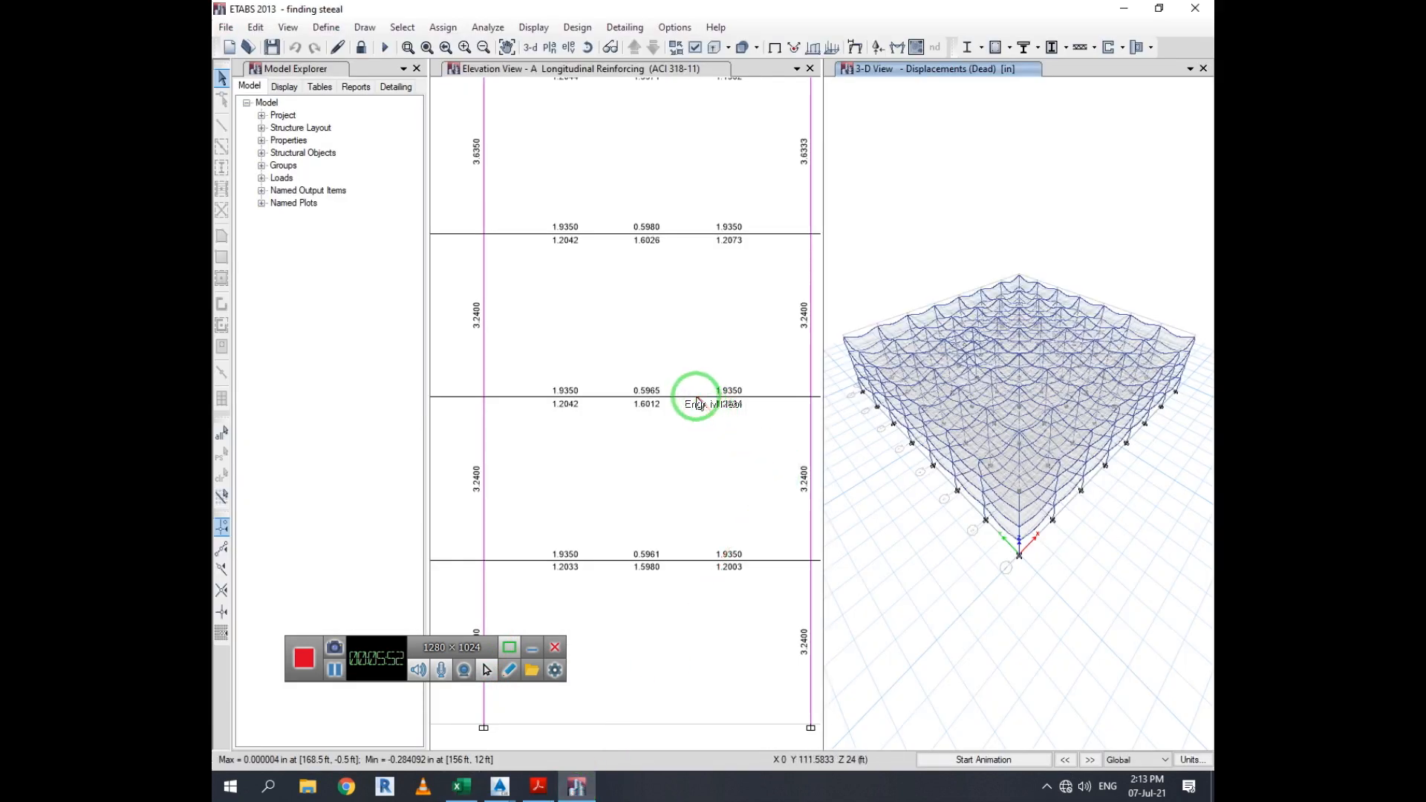
right_click(697, 402)
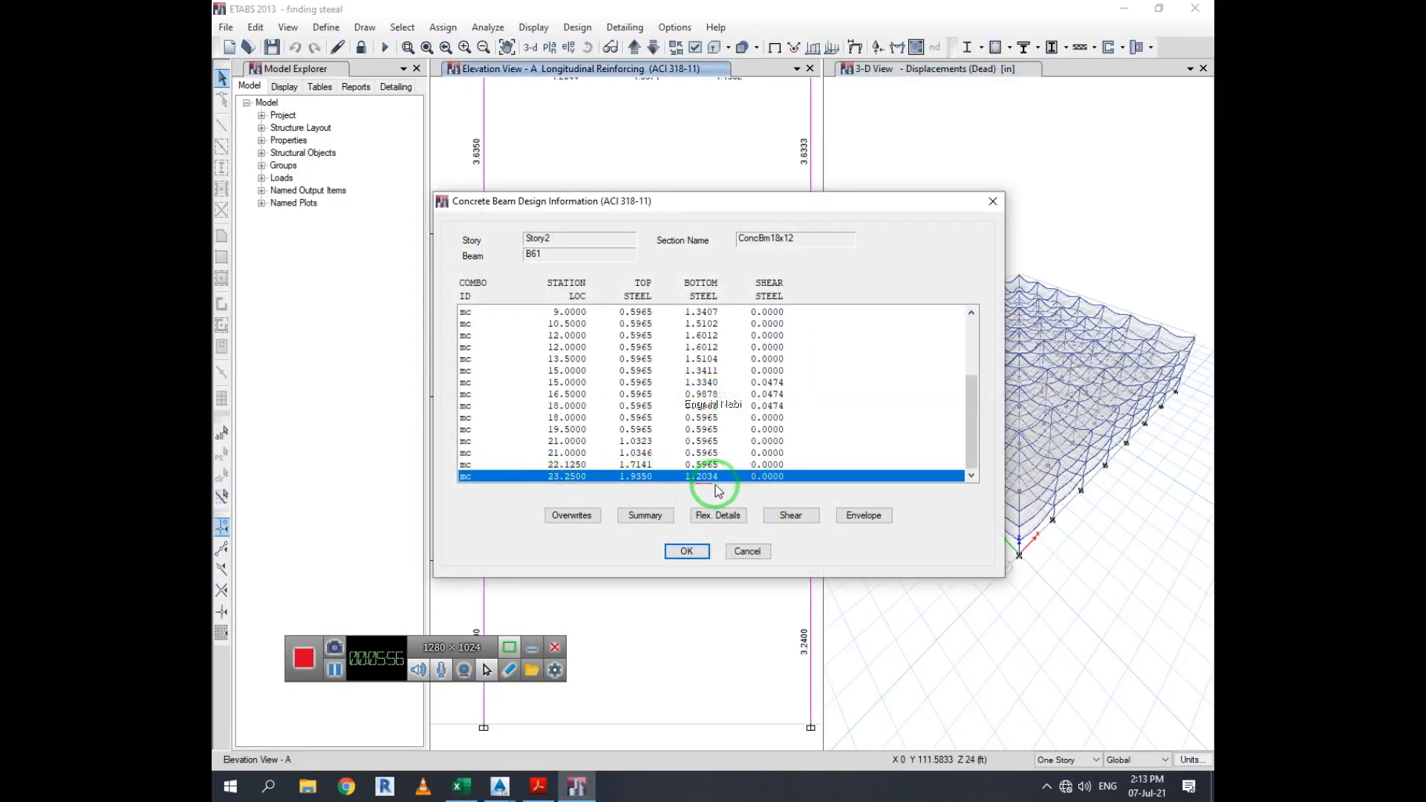
Enter the beam's top steel area 1.93 in cell C5 and bottom steel area 1.2 in cell C6
click(477, 787)
text(1.93)
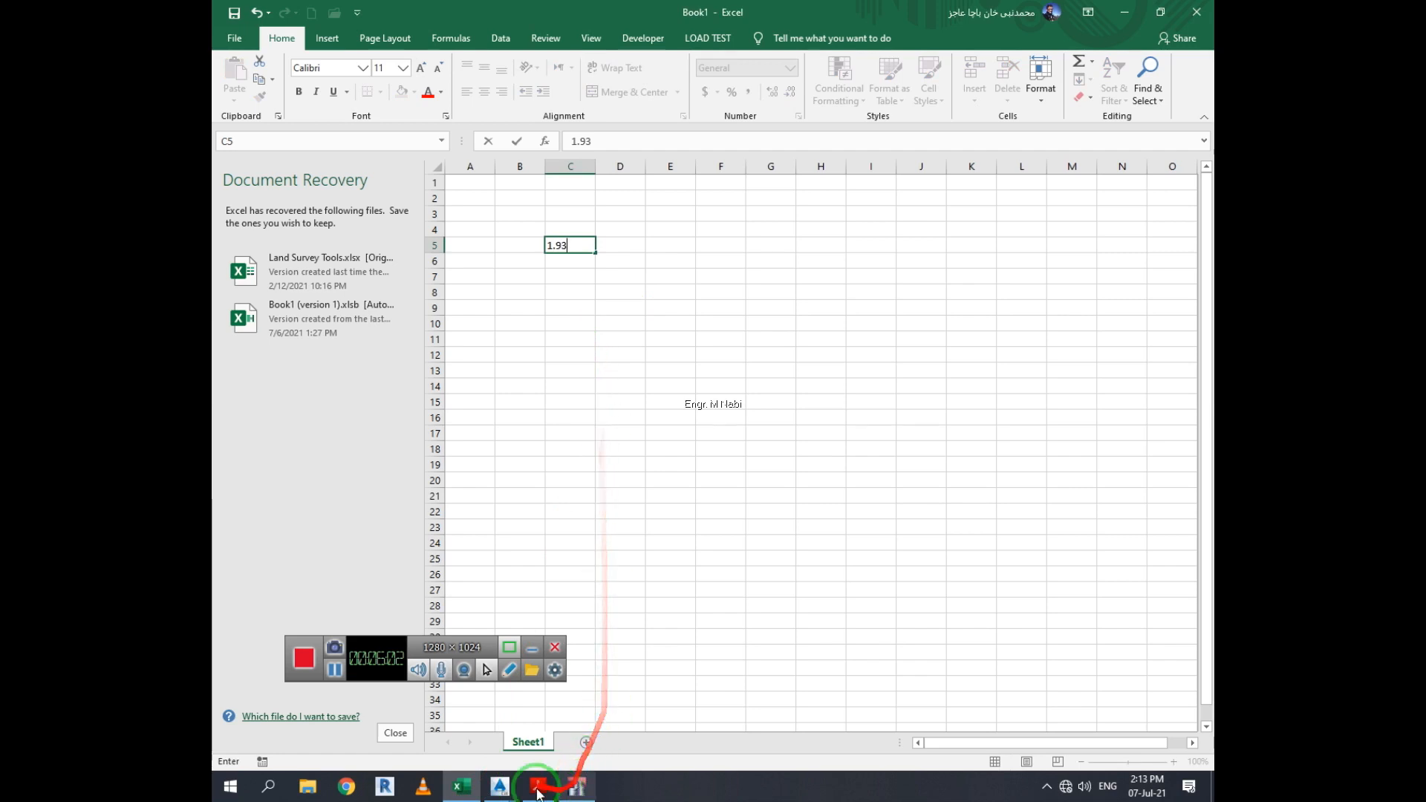
click(577, 788)
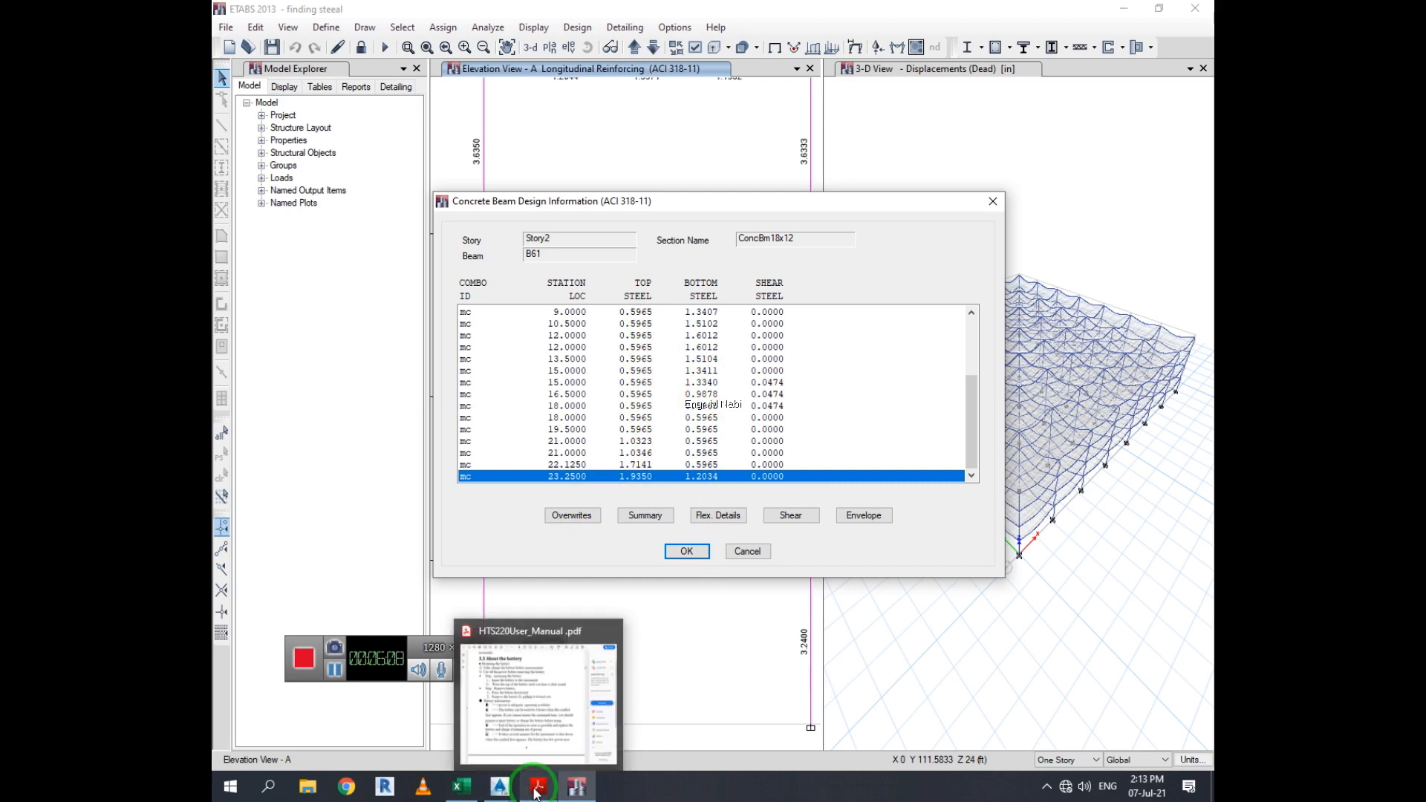
click(461, 785)
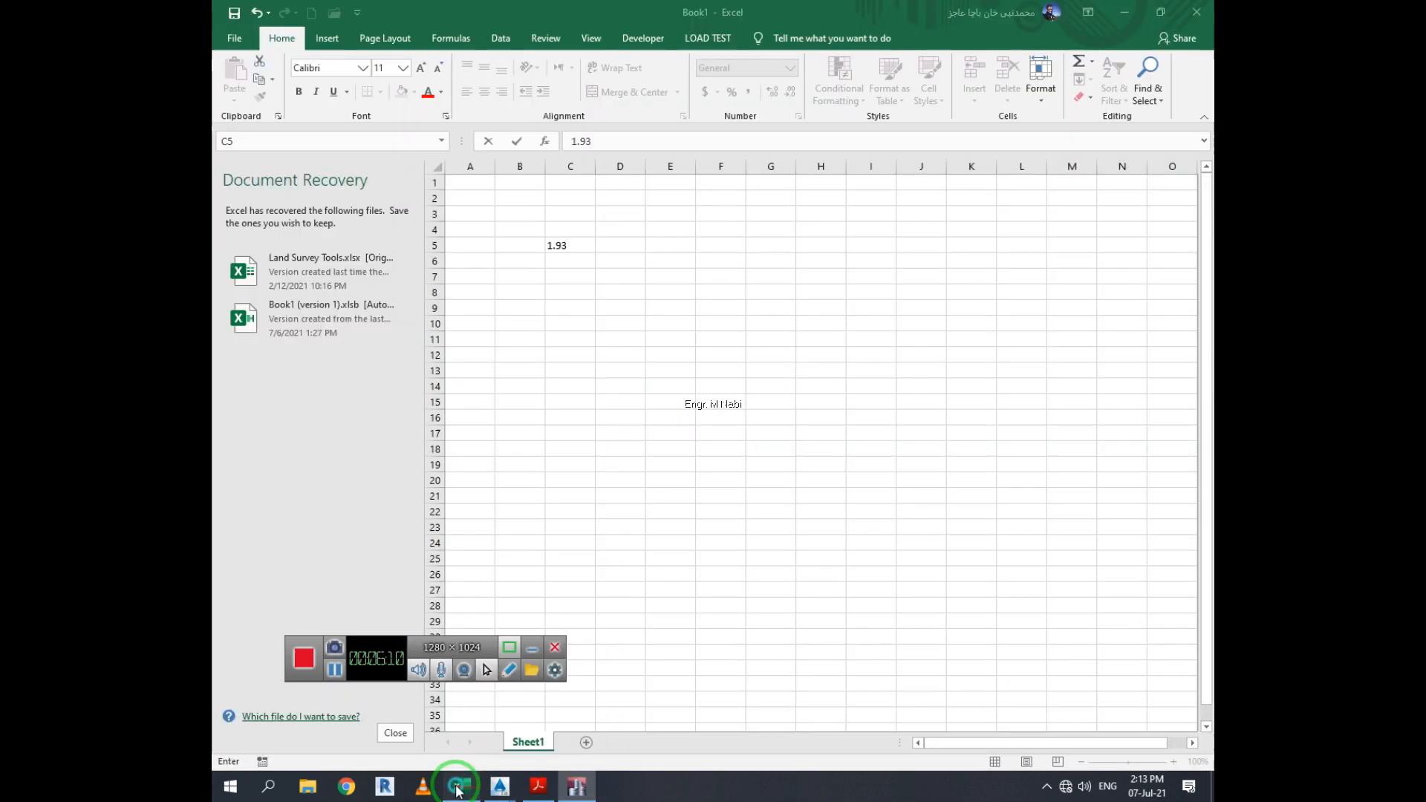
click(575, 260)
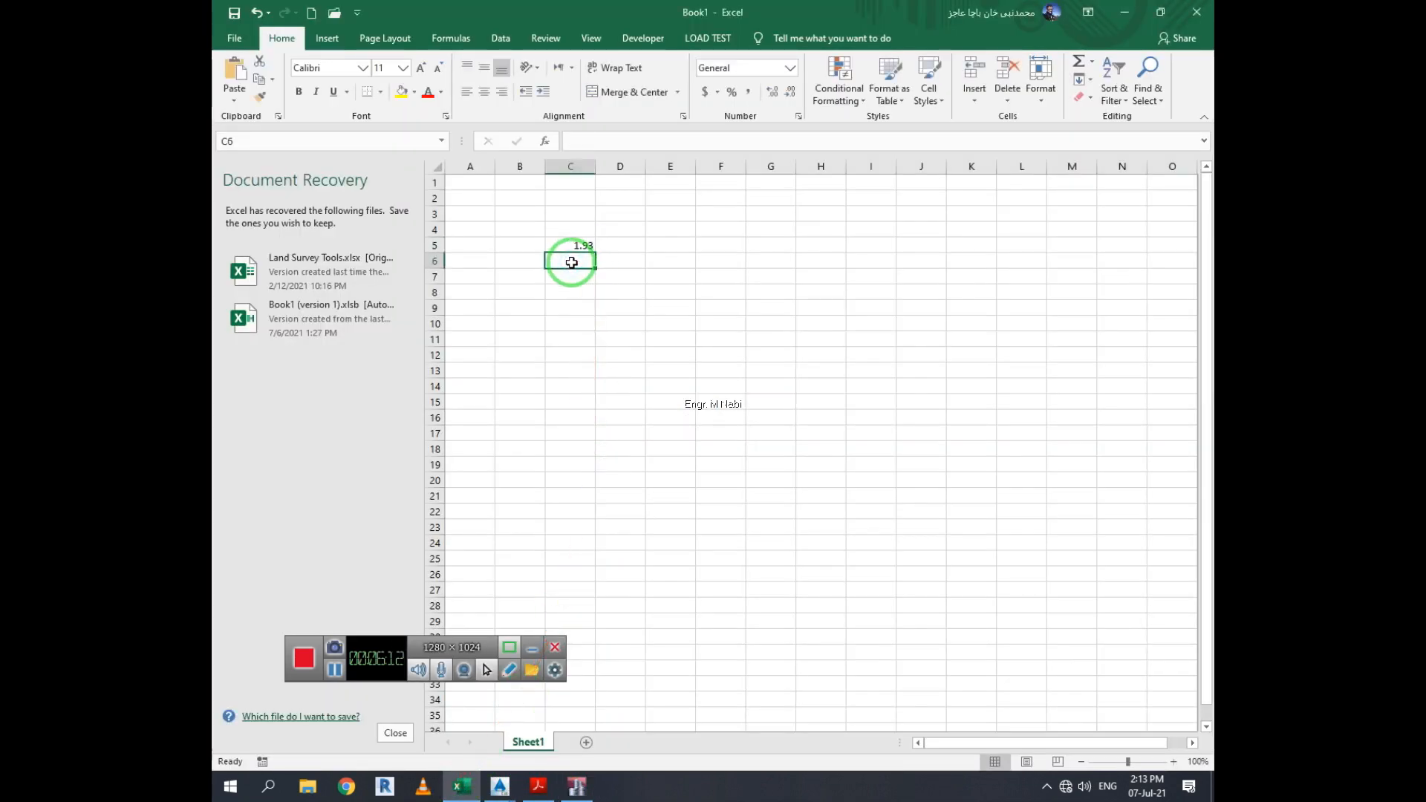
text(1.2)
Label the rows by entering top in cell B5 and btm in cell B6
click(525, 242)
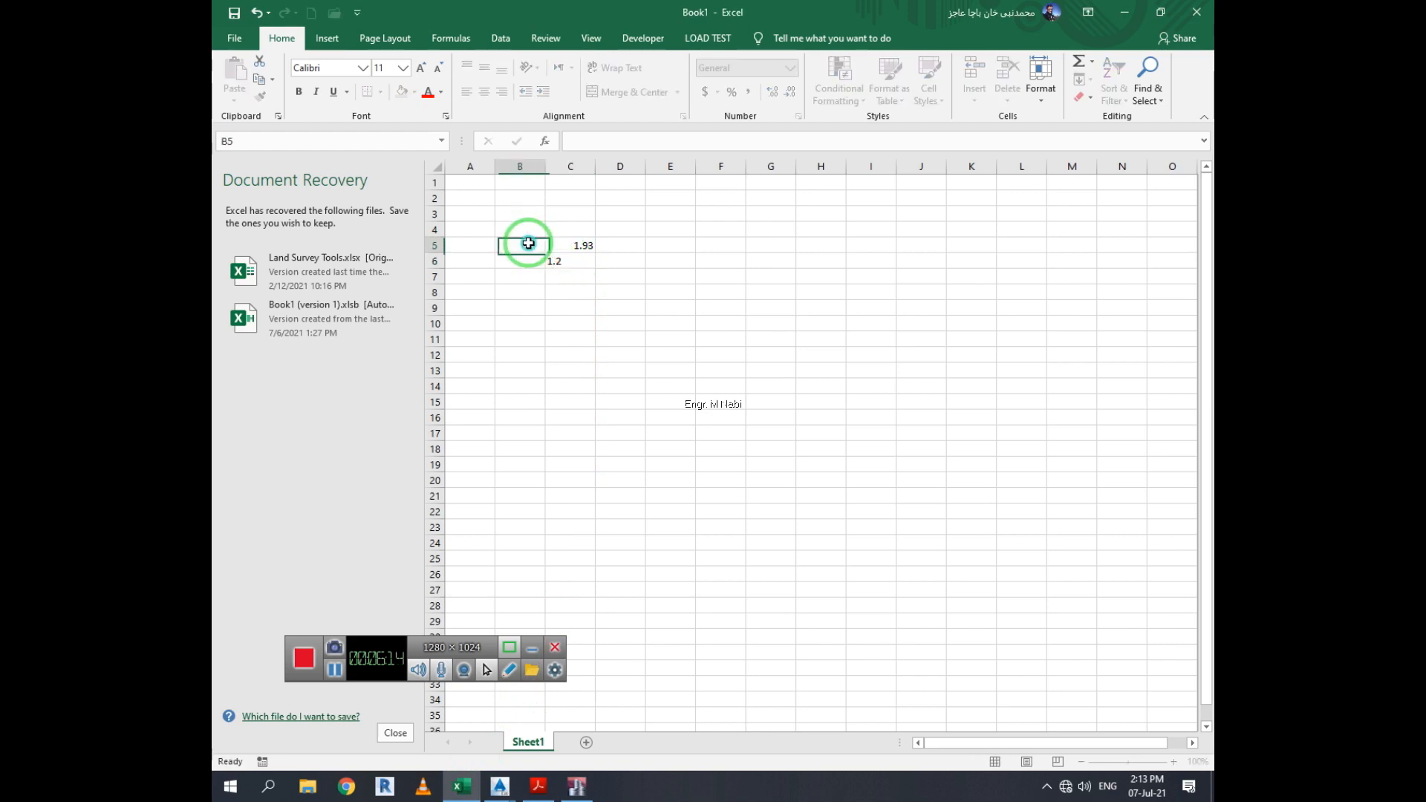
text(top)
key(Return)
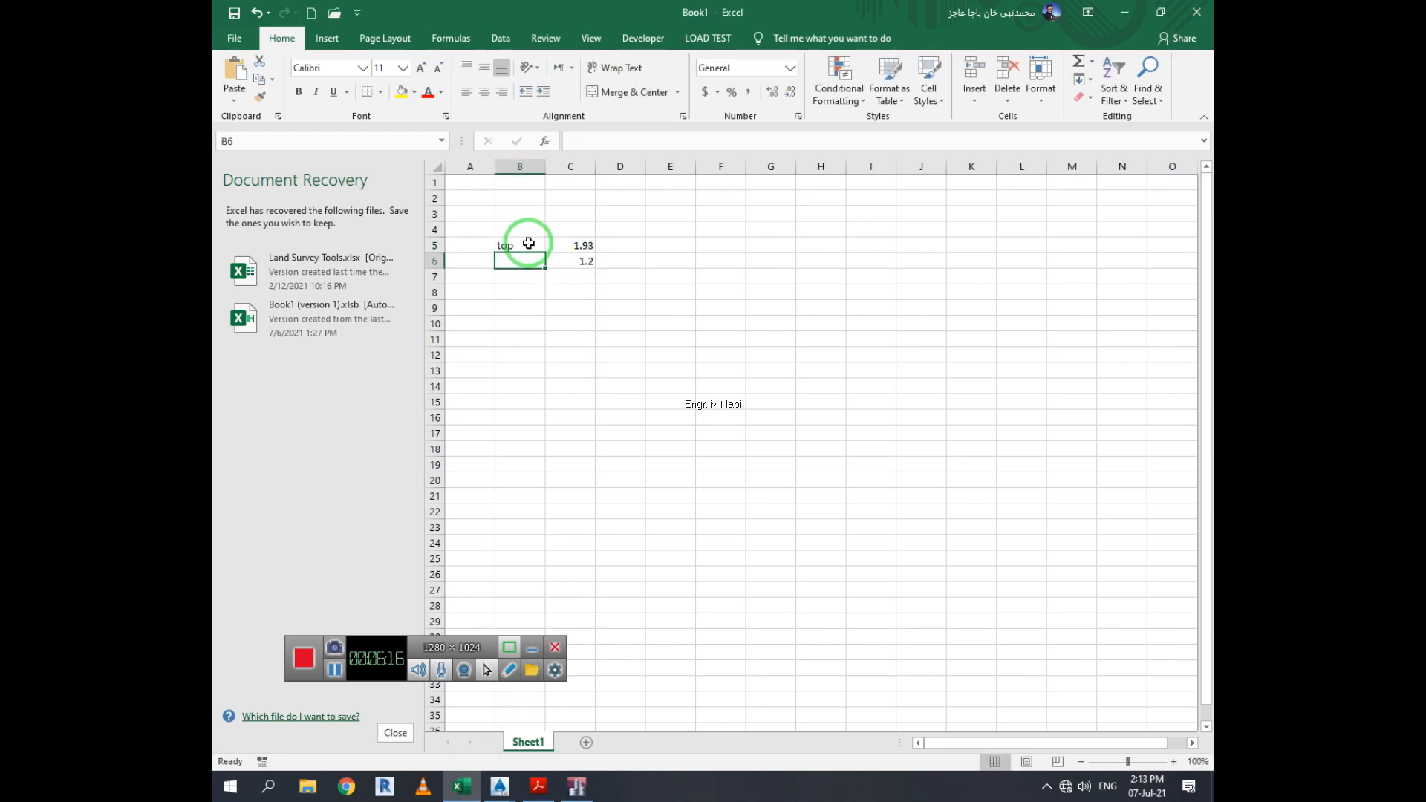
text(btm)
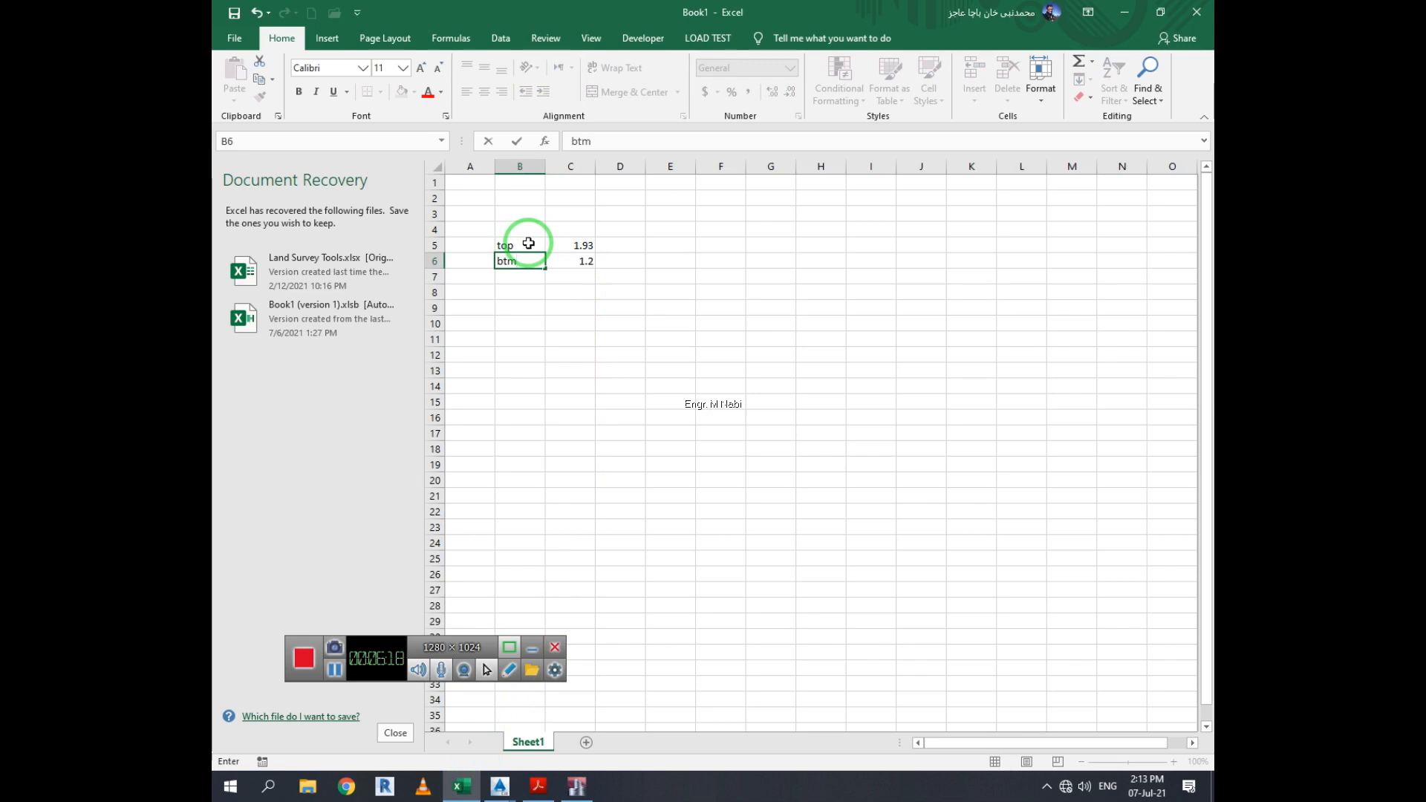
Enter the formula =C5/.11 in cell D5 to divide the top steel area by 0.11
click(633, 244)
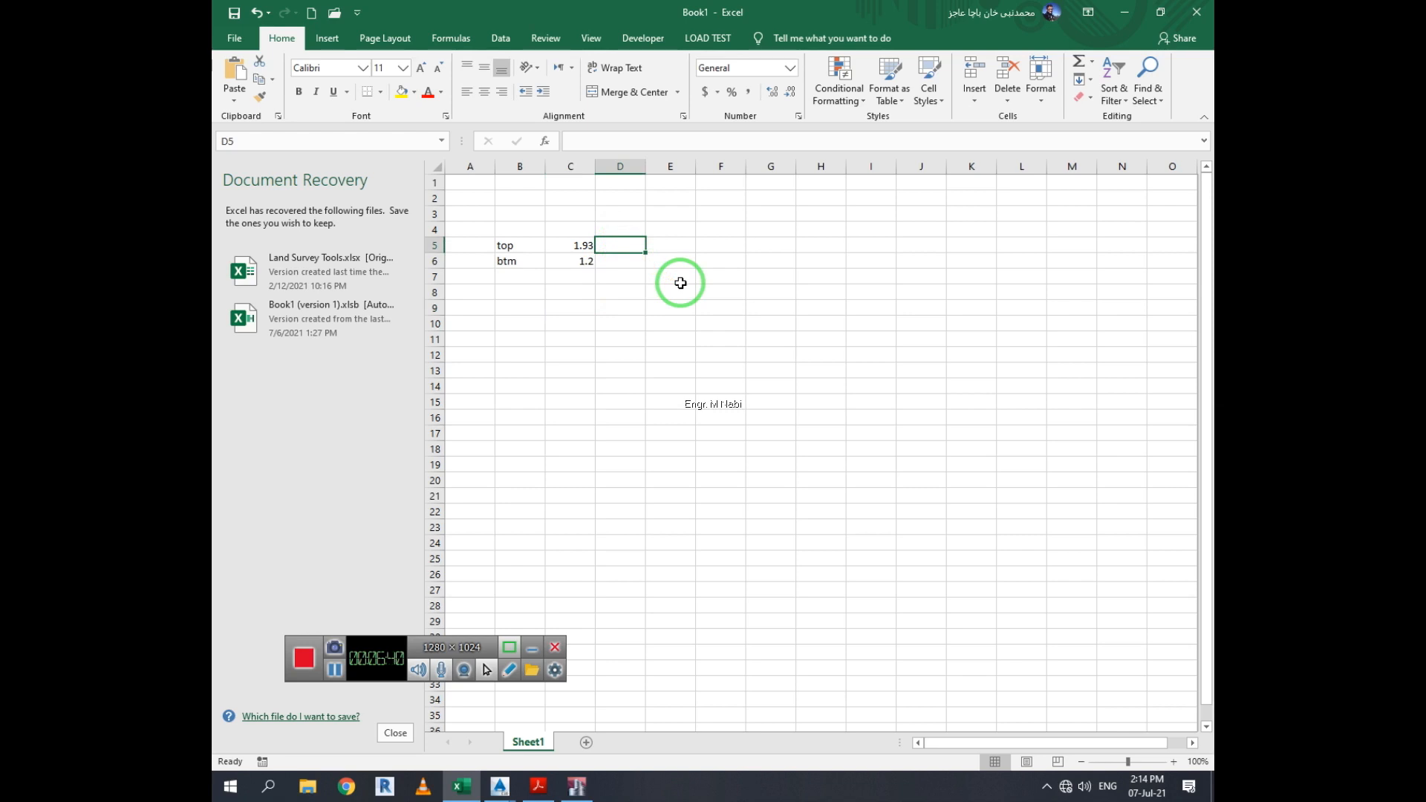
text(=)
key(Left)
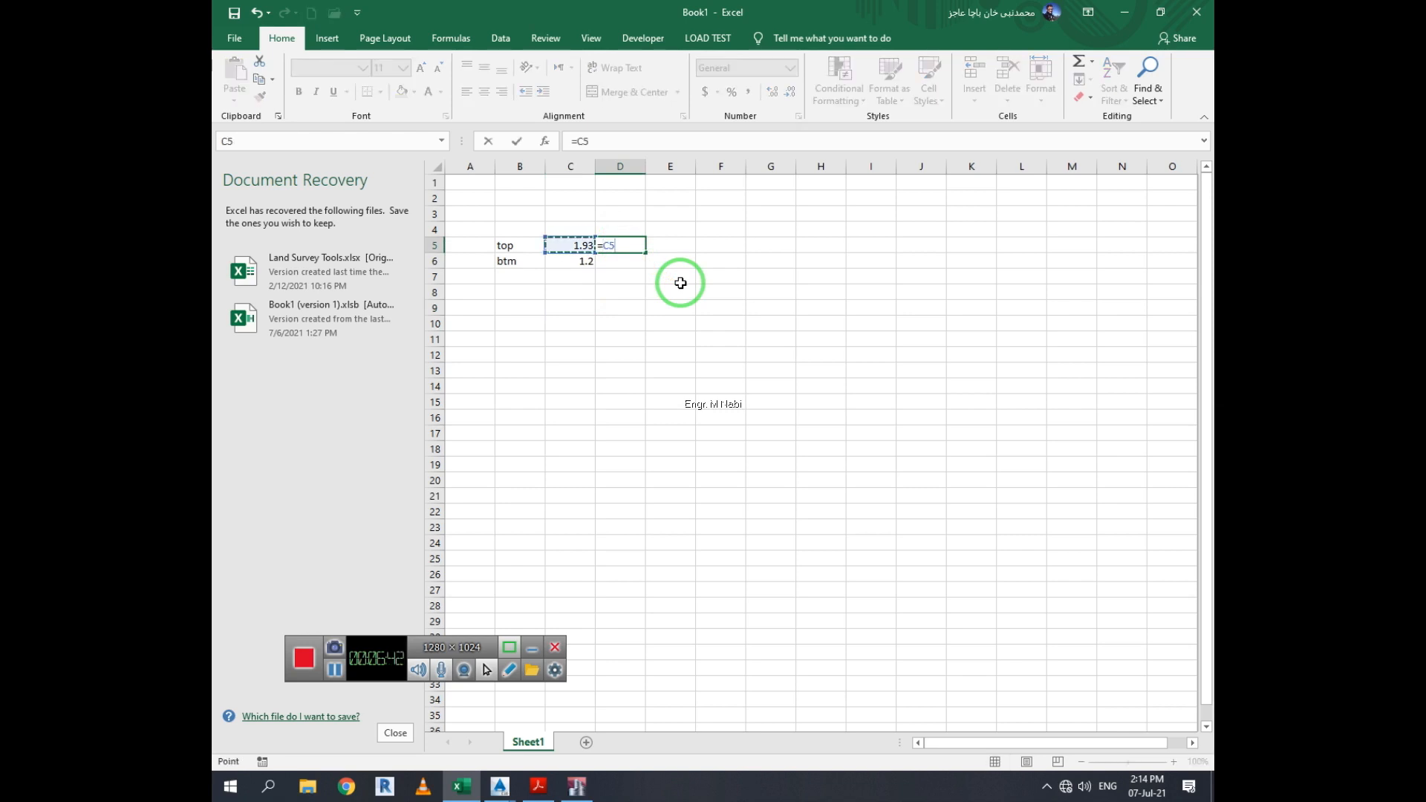
text(/.11)
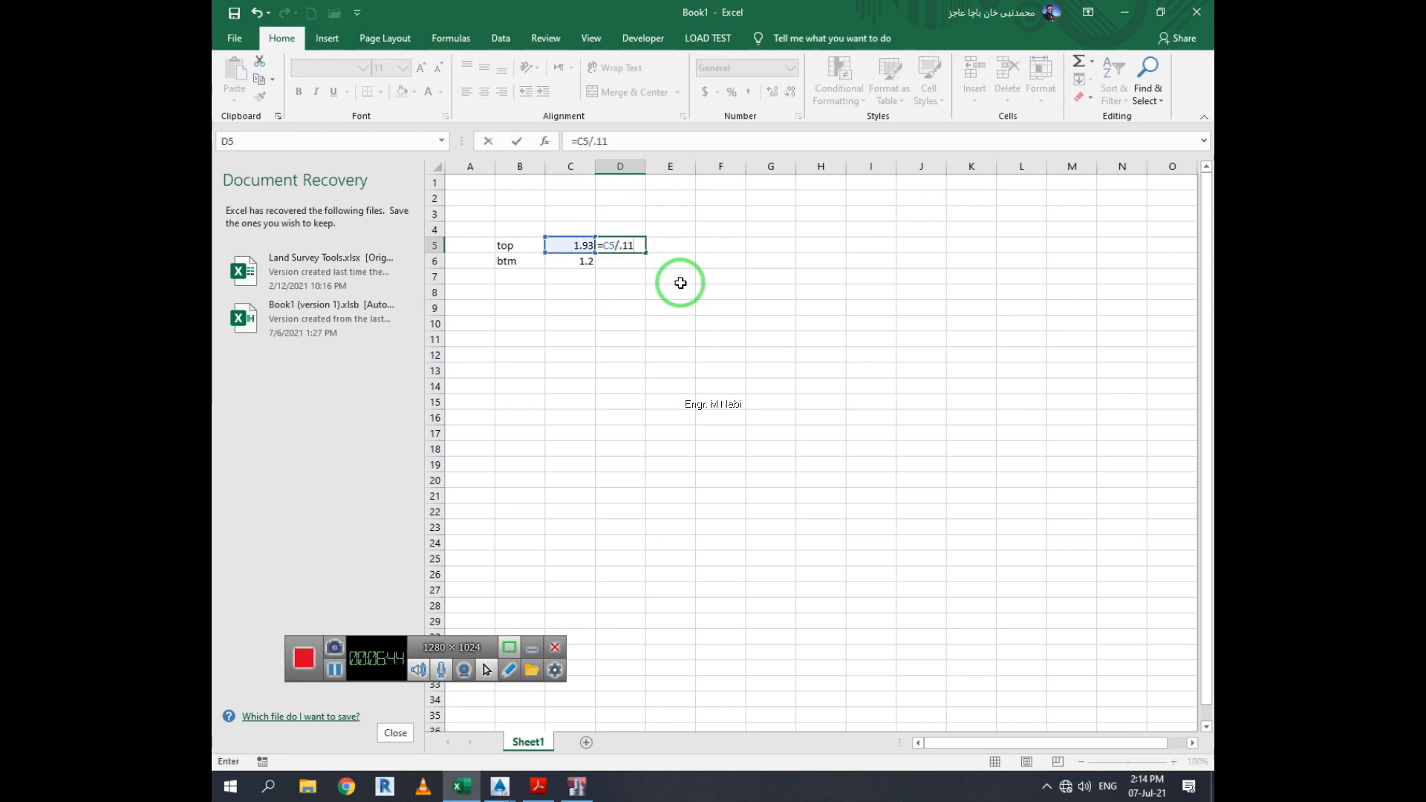
key(Return)
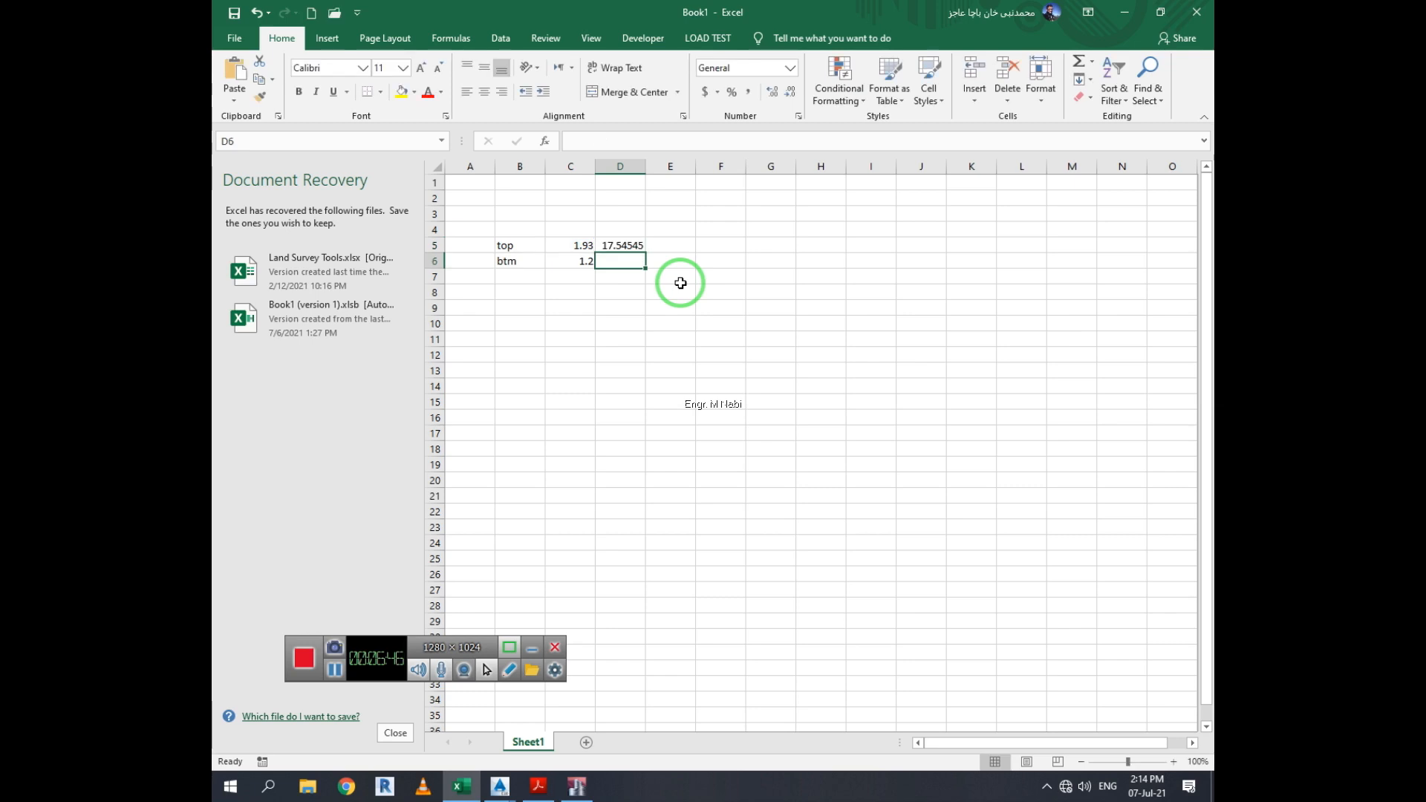
Review the division formula in cell D5
click(628, 246)
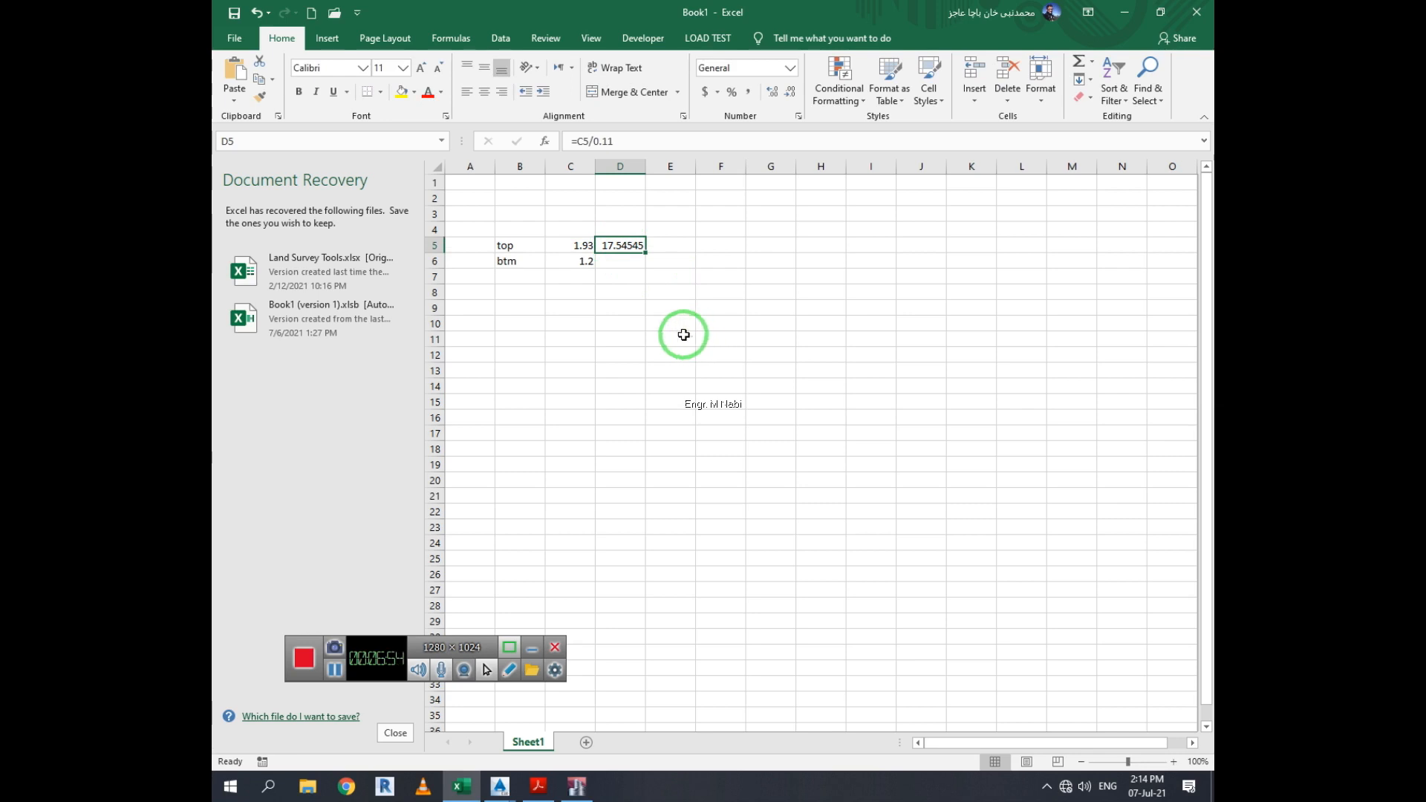
click(672, 338)
click(637, 245)
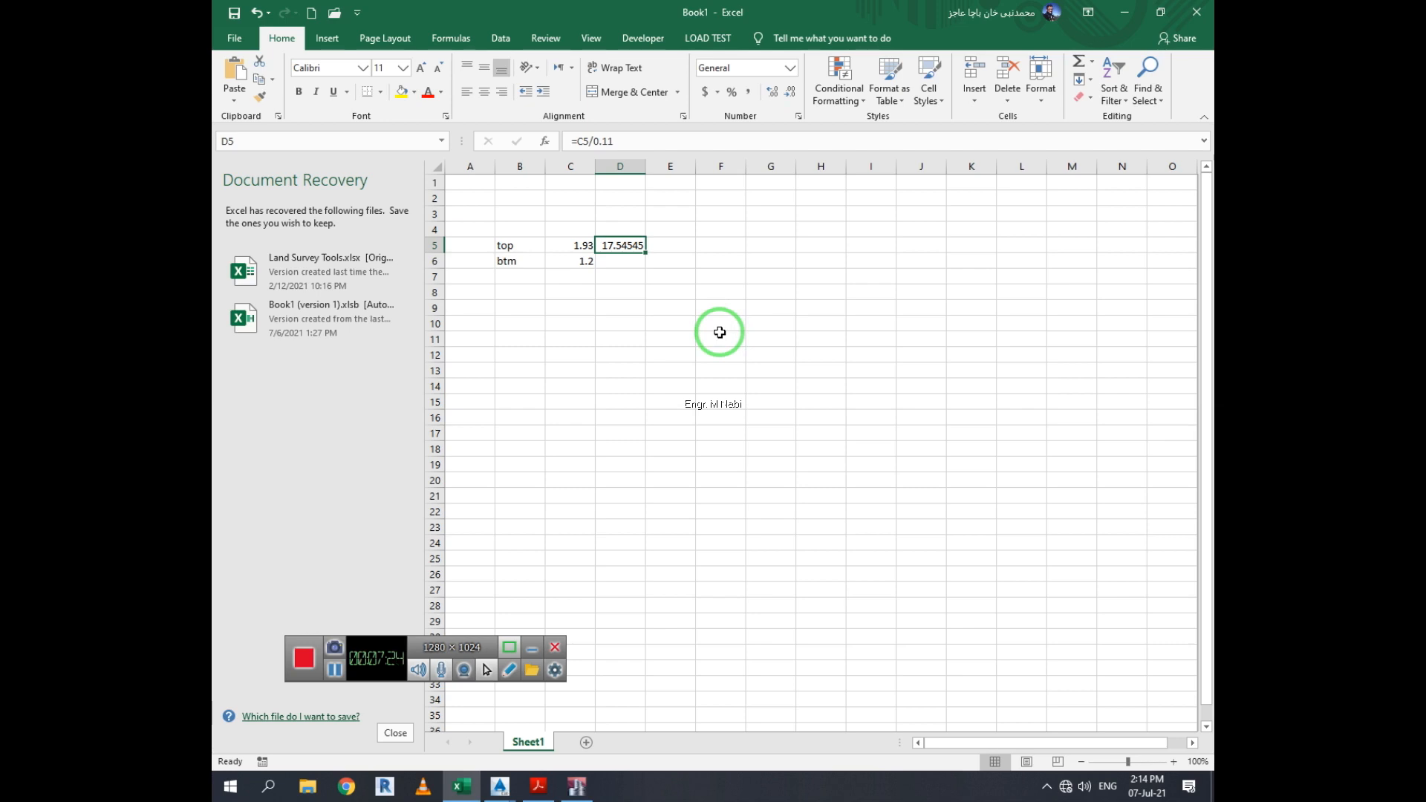
click(654, 279)
double_click(616, 245)
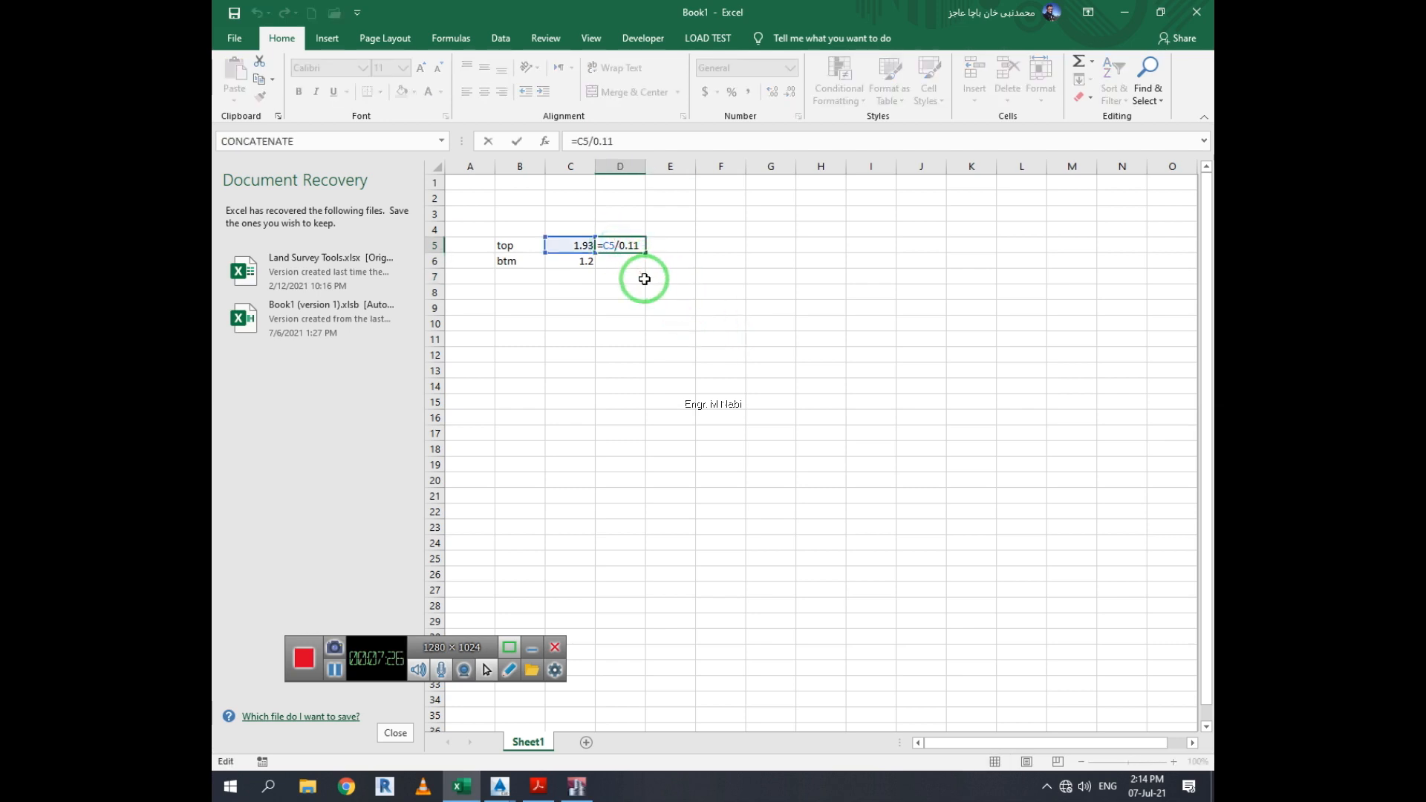
key(Escape)
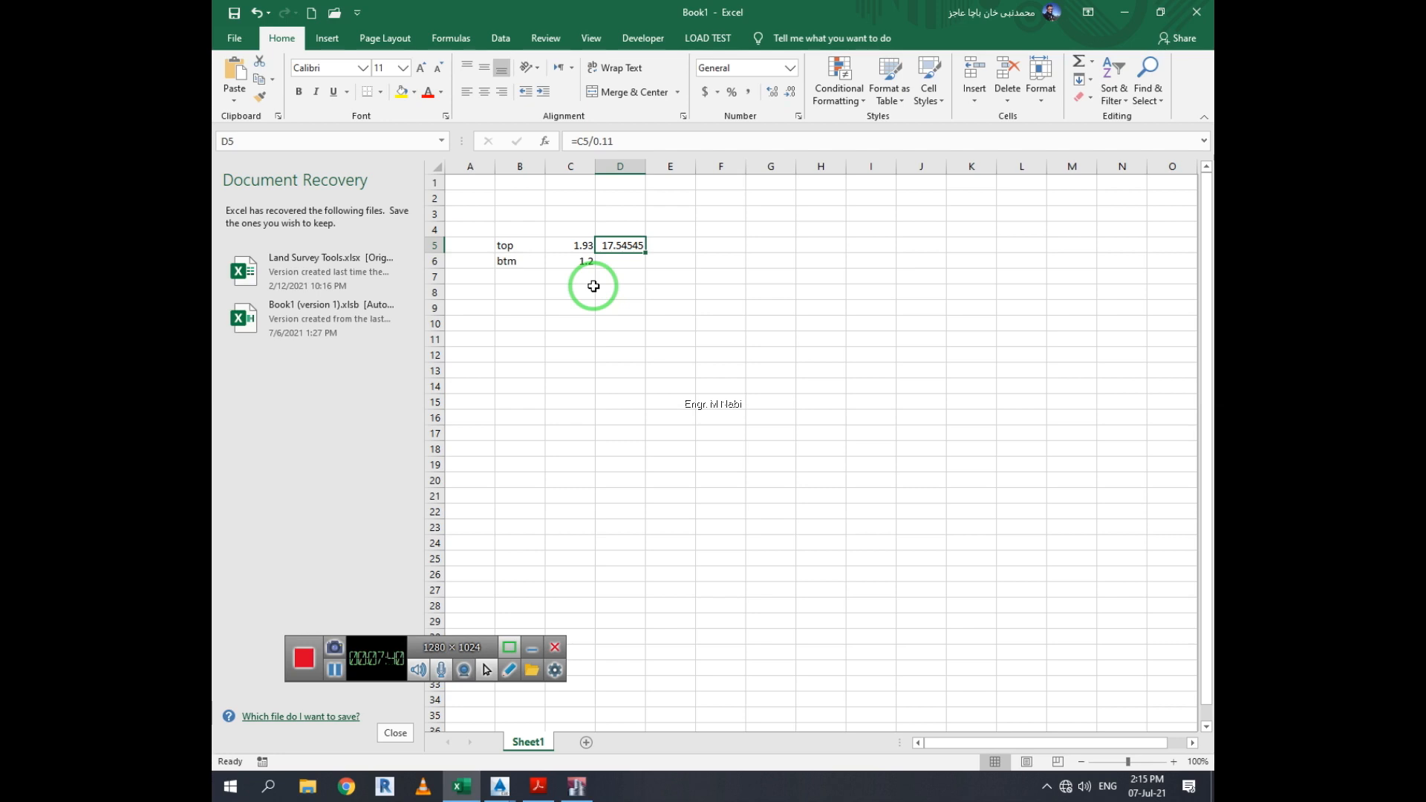
click(622, 326)
text(=)
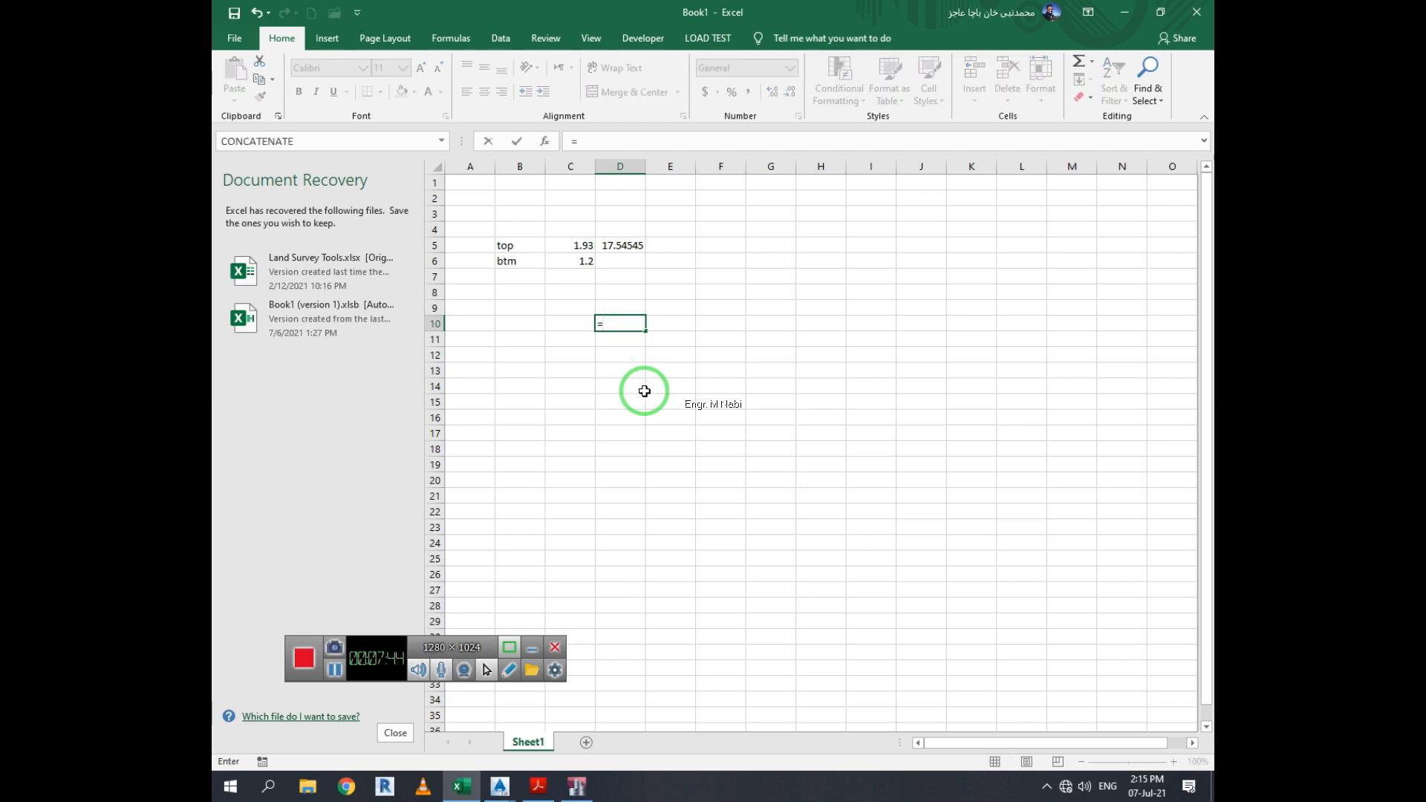
text(3.2/.11)
key(Return)
click(622, 325)
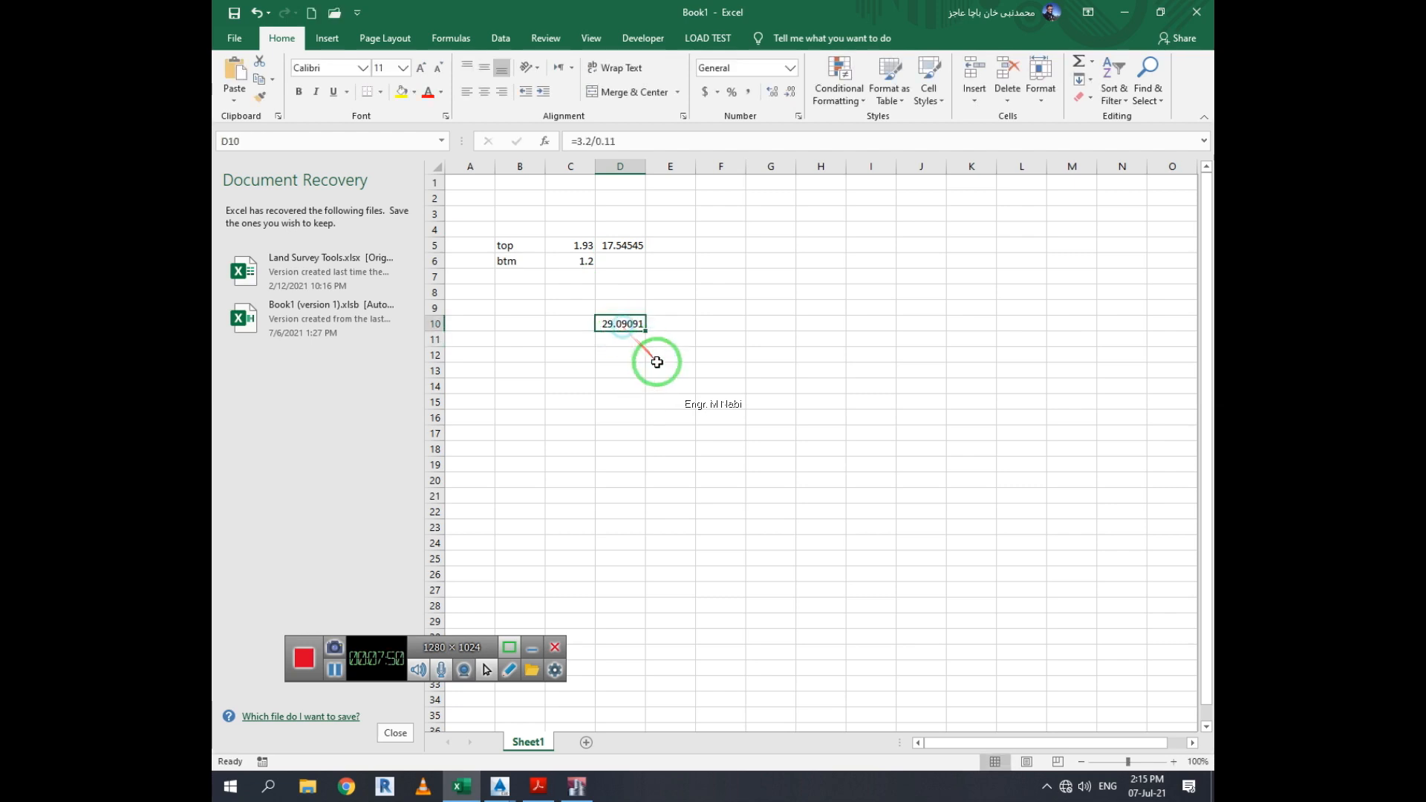
key(Delete)
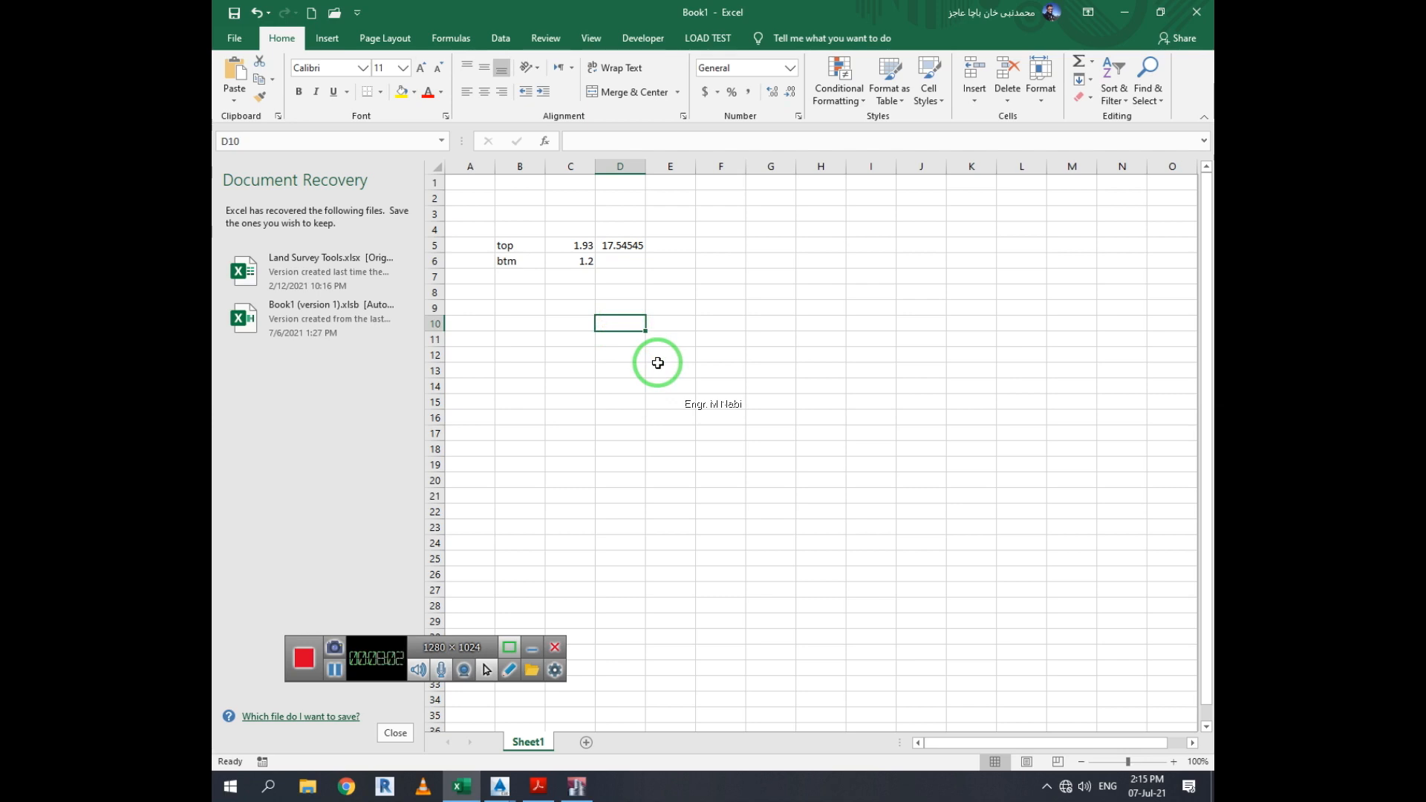
click(658, 360)
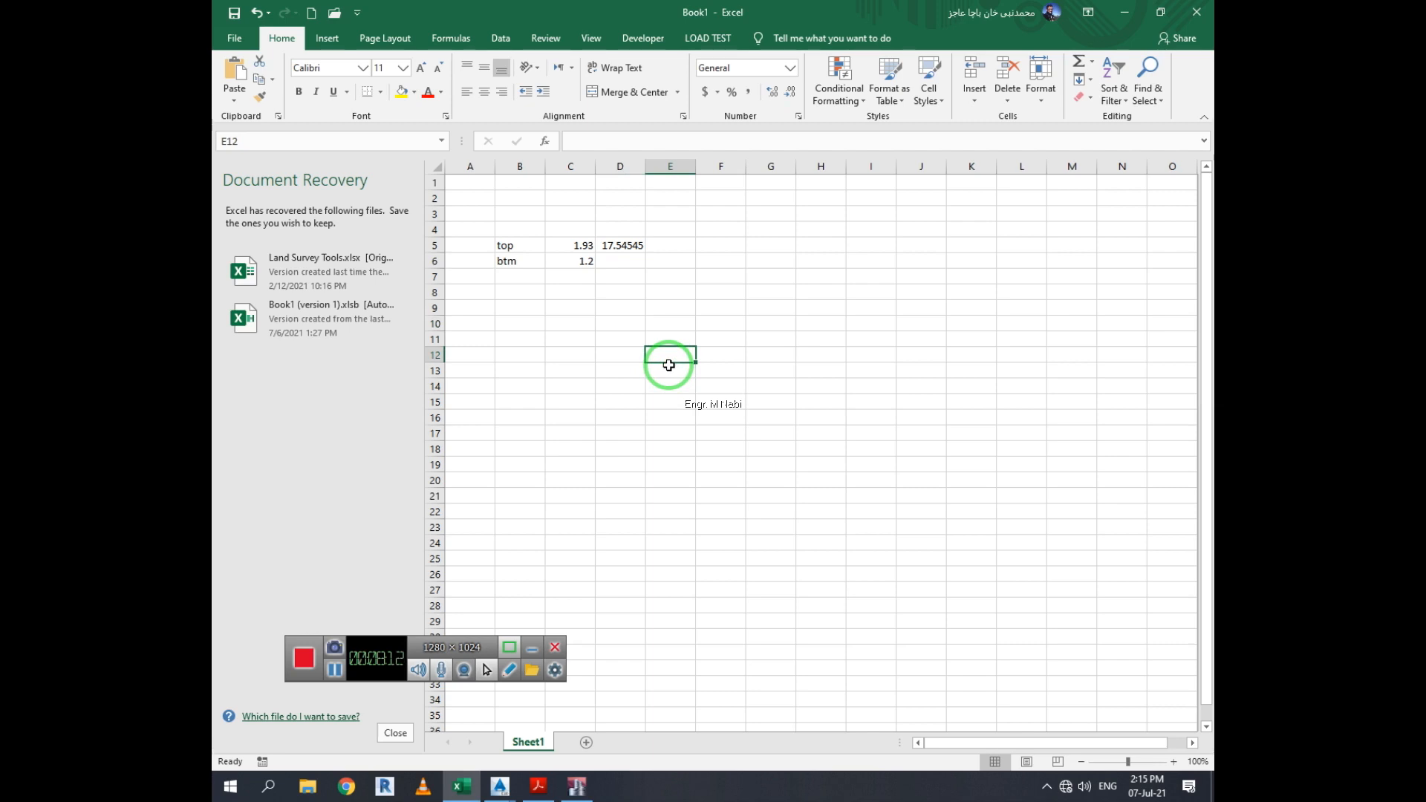
click(639, 292)
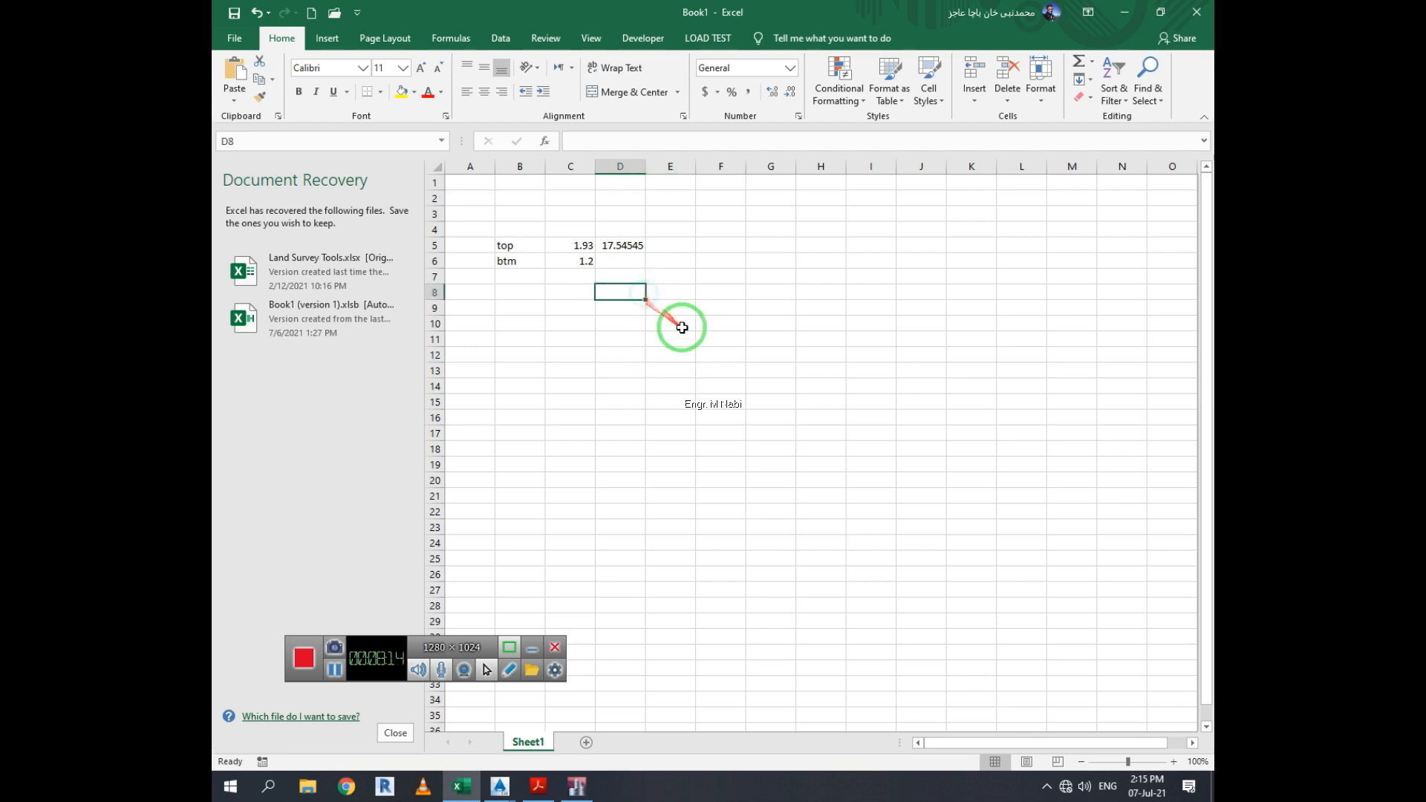
drag(613, 245, 620, 261)
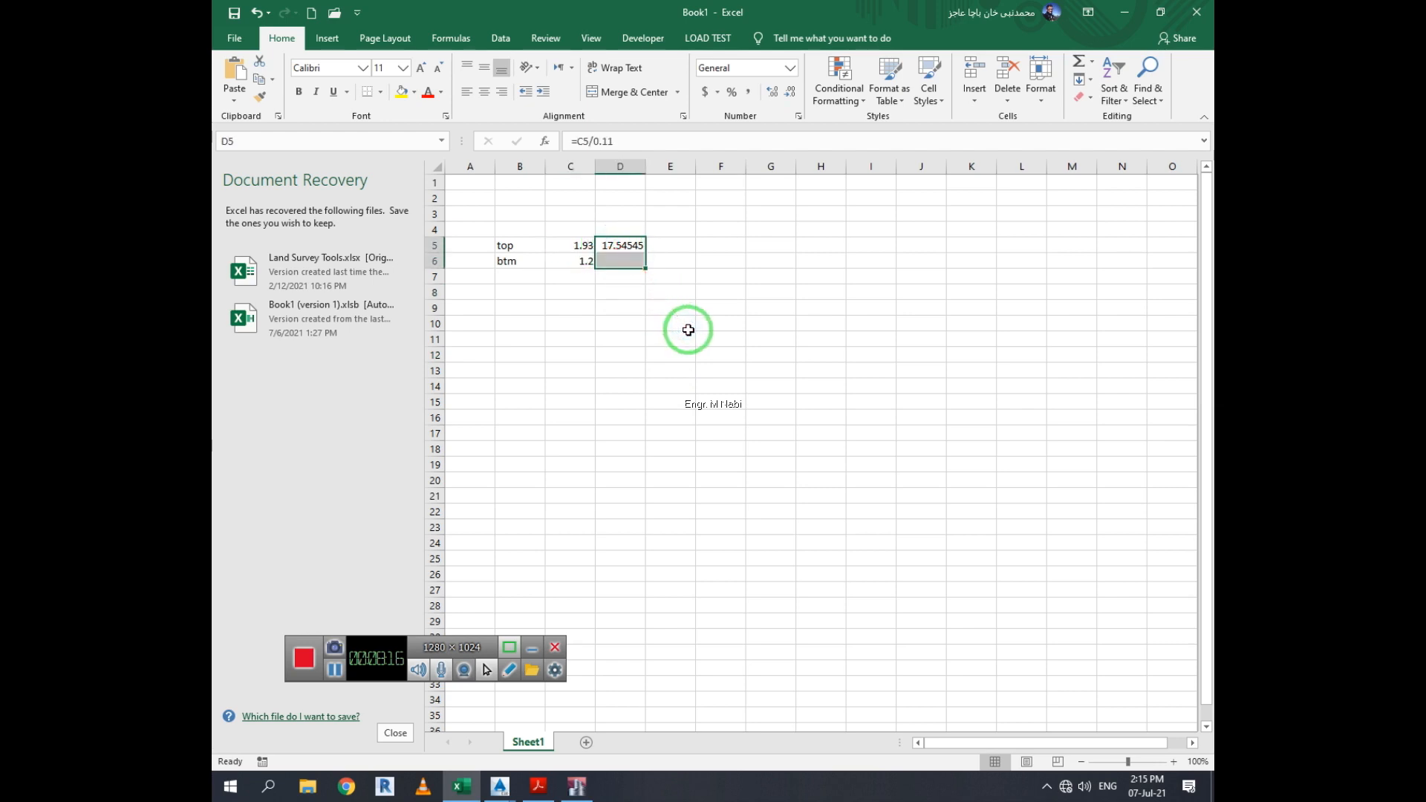
click(700, 319)
click(615, 246)
click(632, 266)
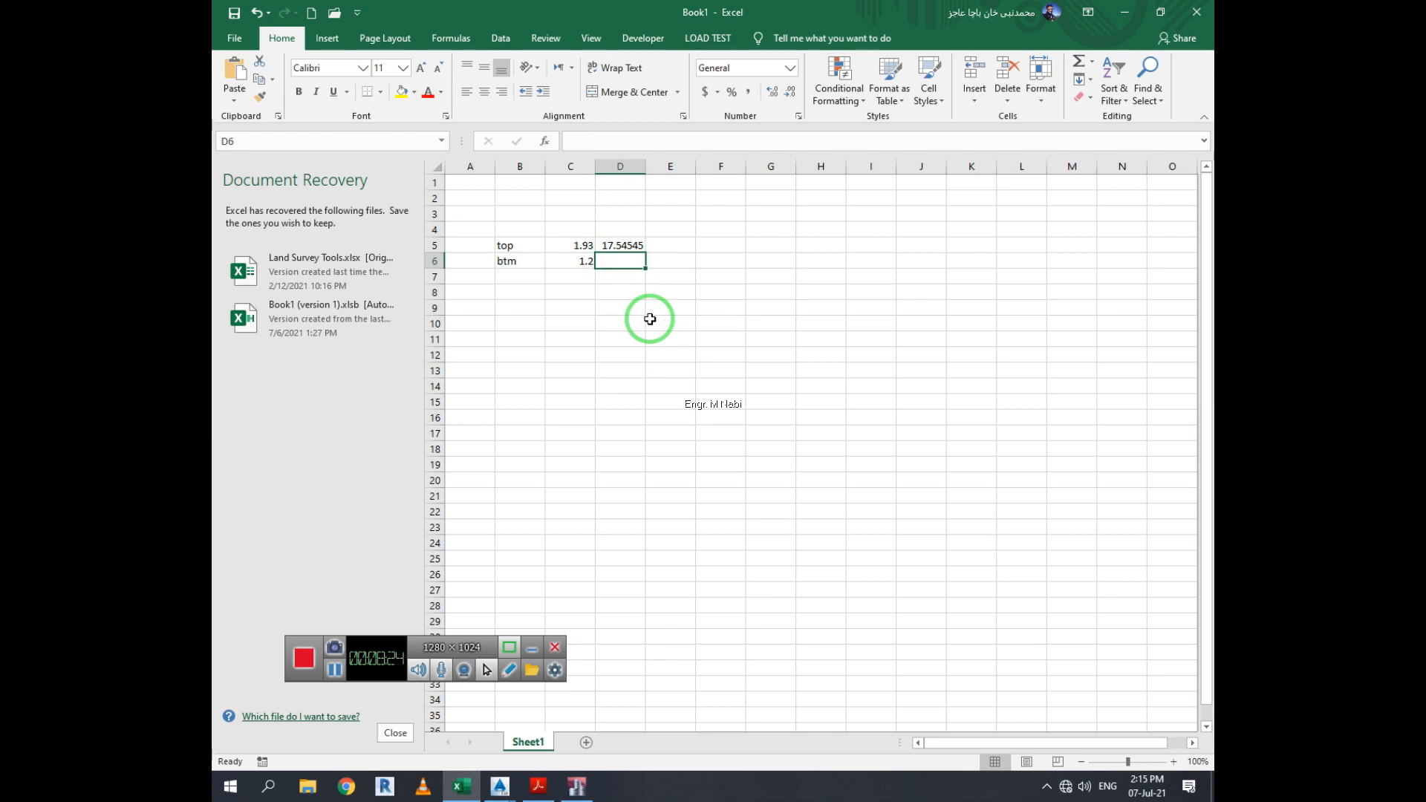
click(666, 320)
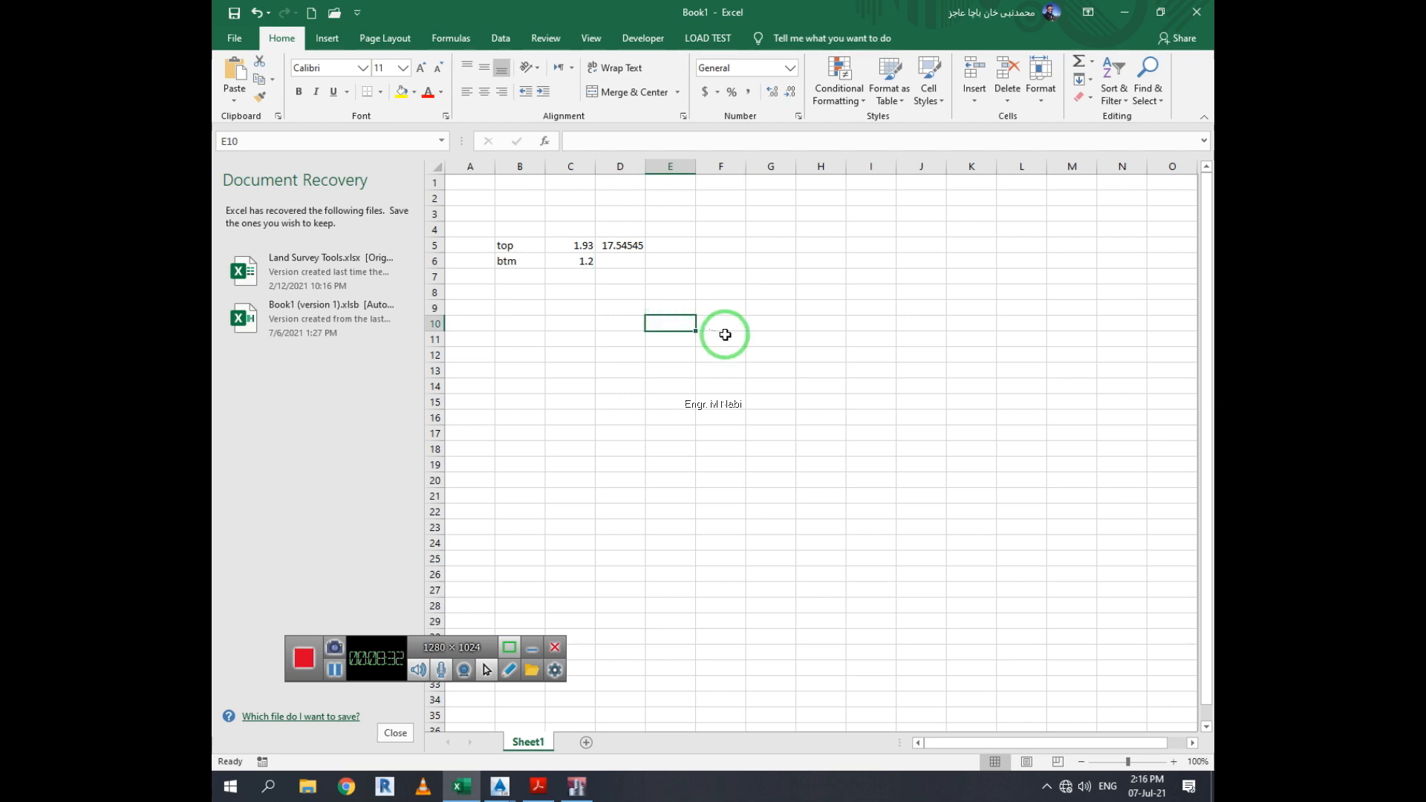
click(719, 260)
Enter the bar diameter formula =6/8 in cell E9
click(679, 304)
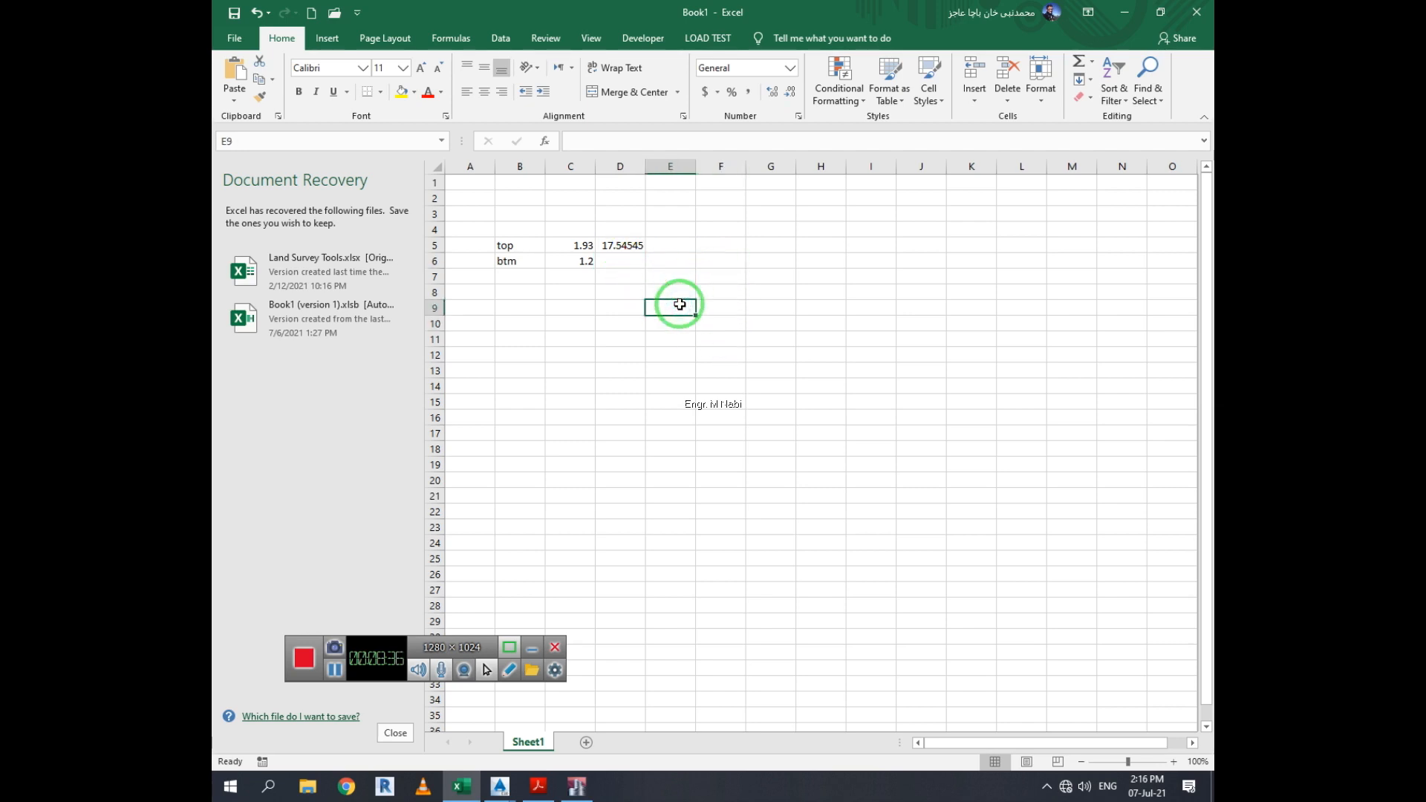
text(=)
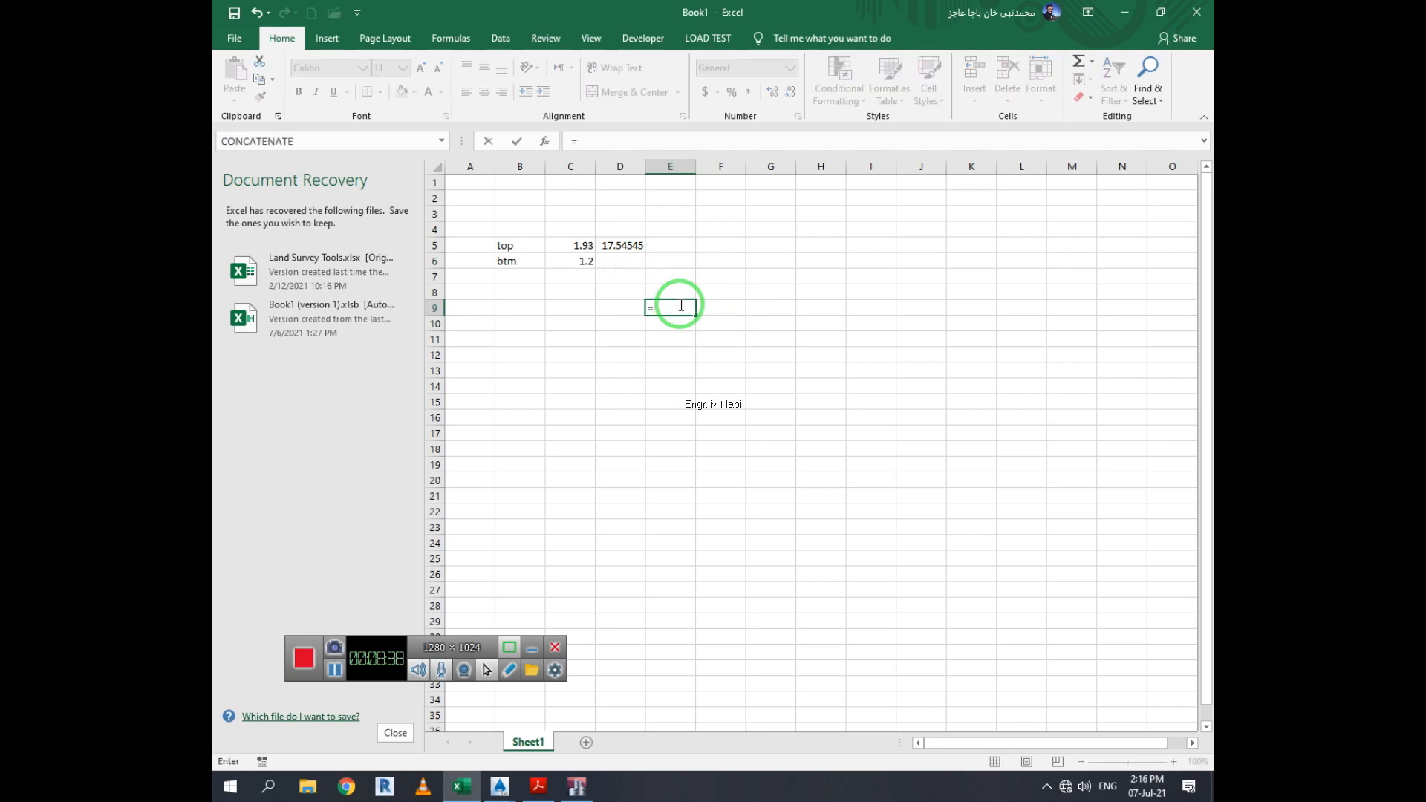
text(6)
text(8)
key(Return)
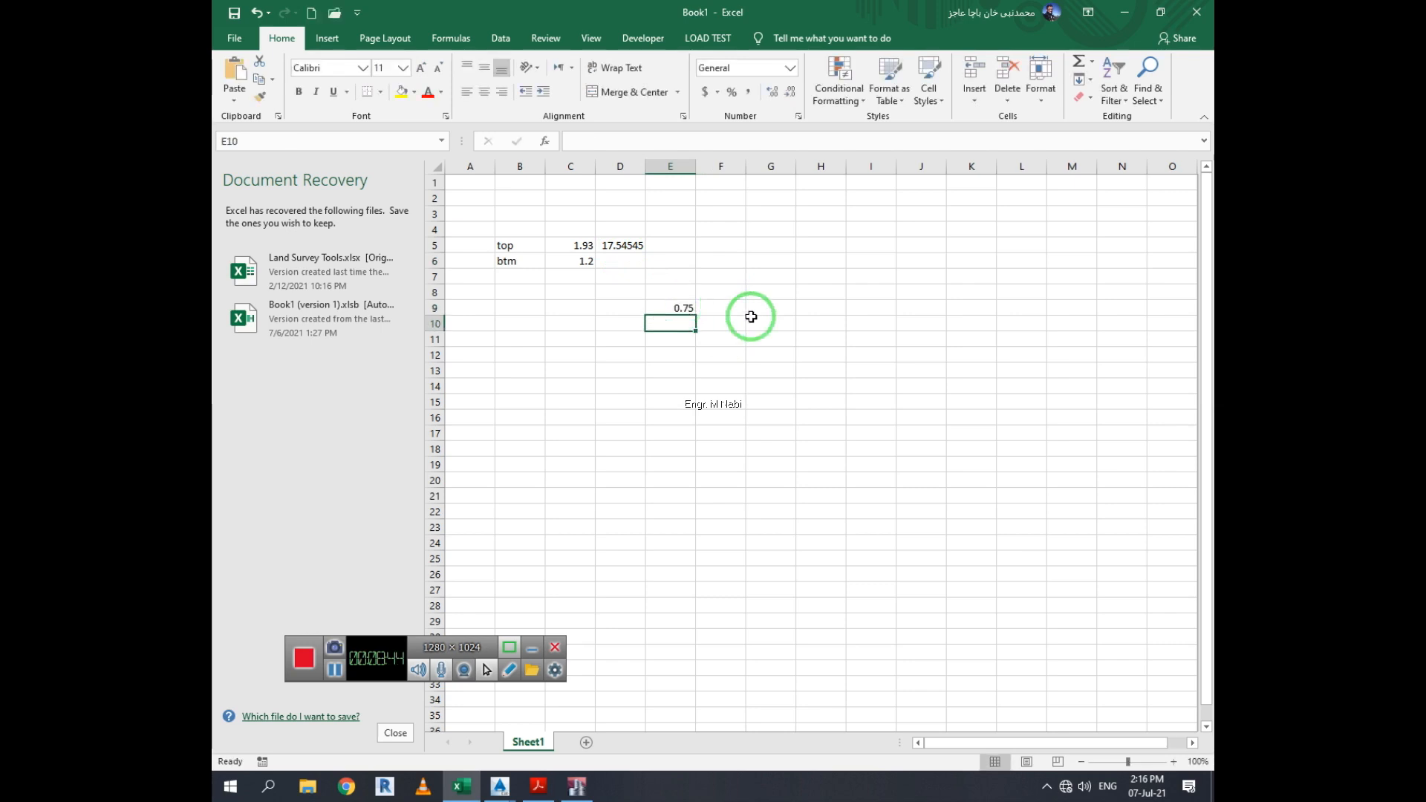
Enter the formula =3.14/4 in cell F9
click(713, 306)
text(=)
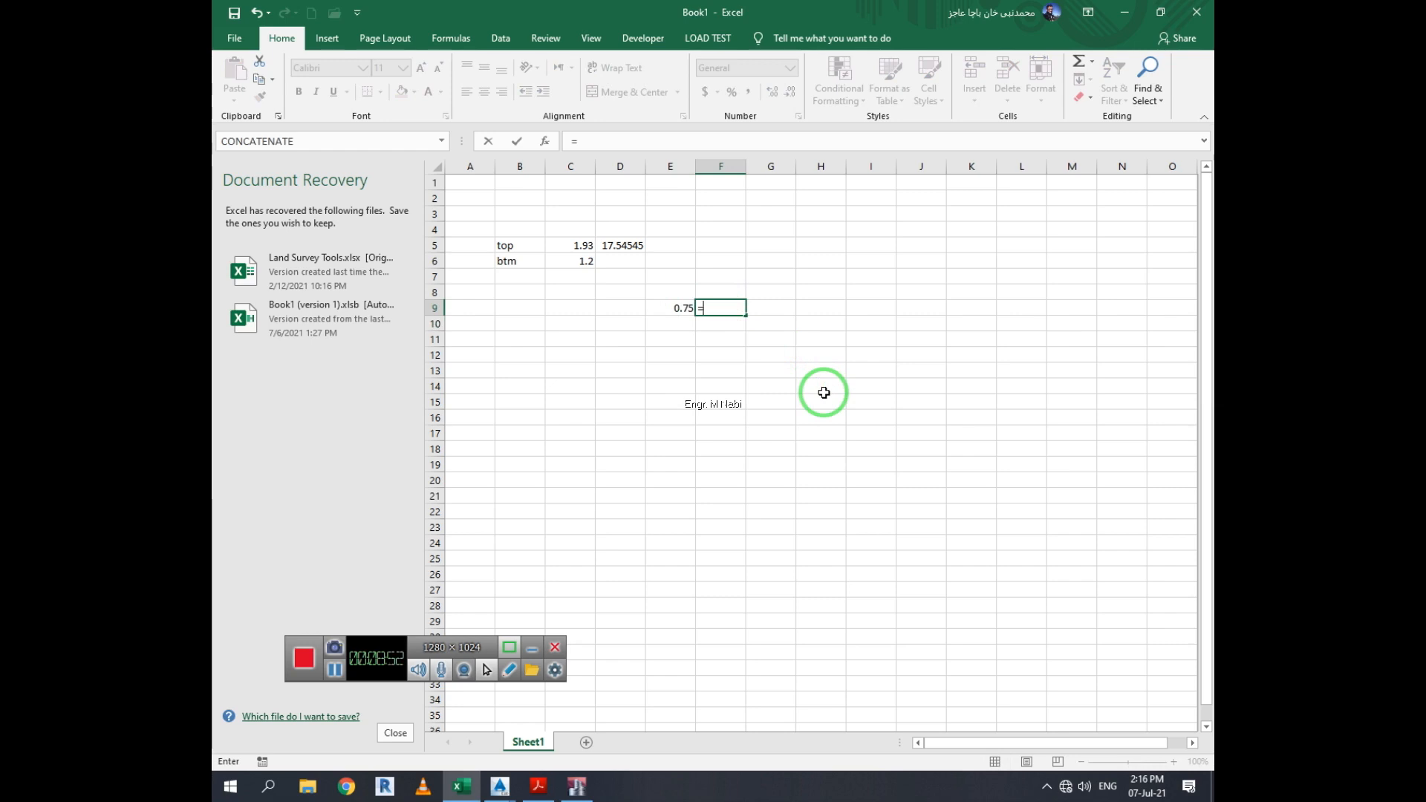
text(3.14)
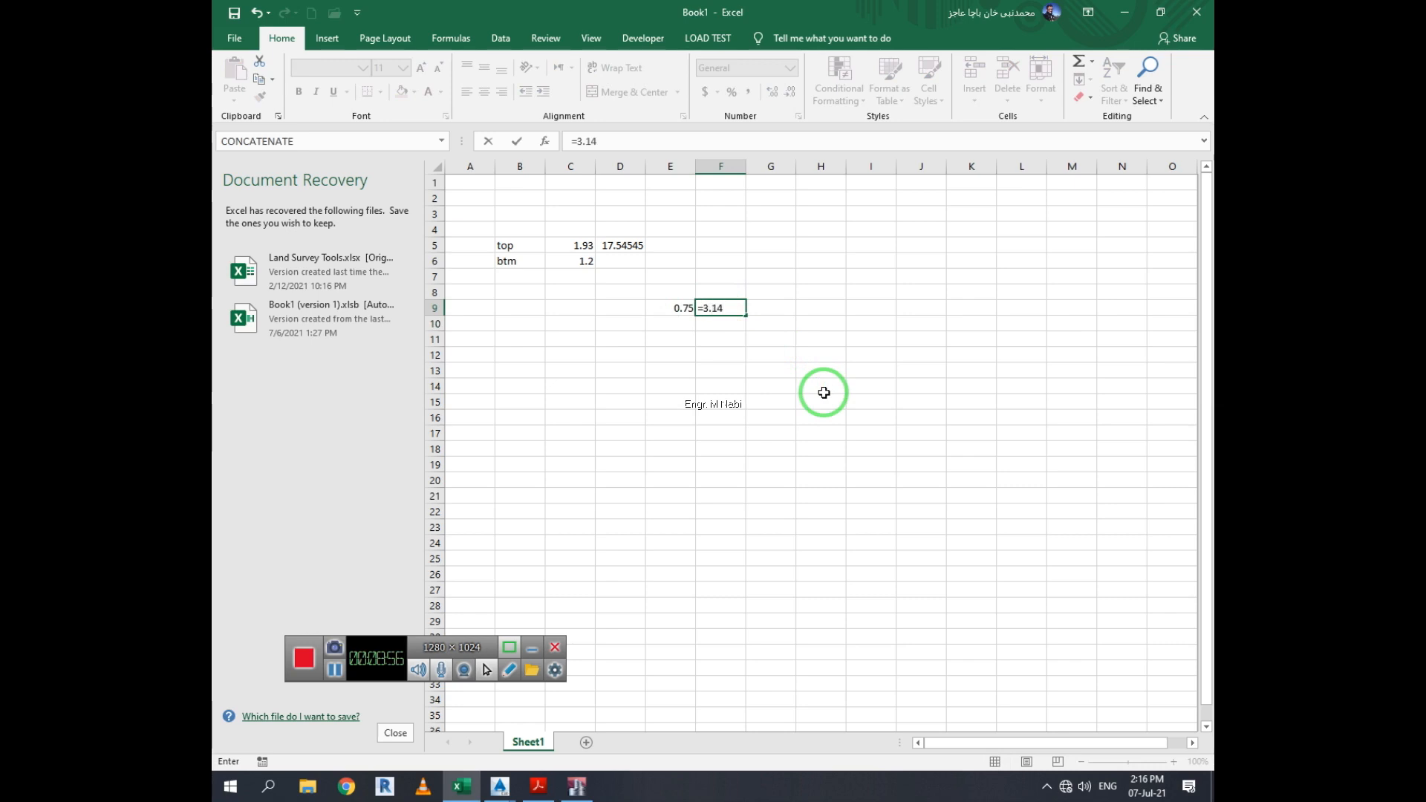
text(/4)
key(Return)
key(Up)
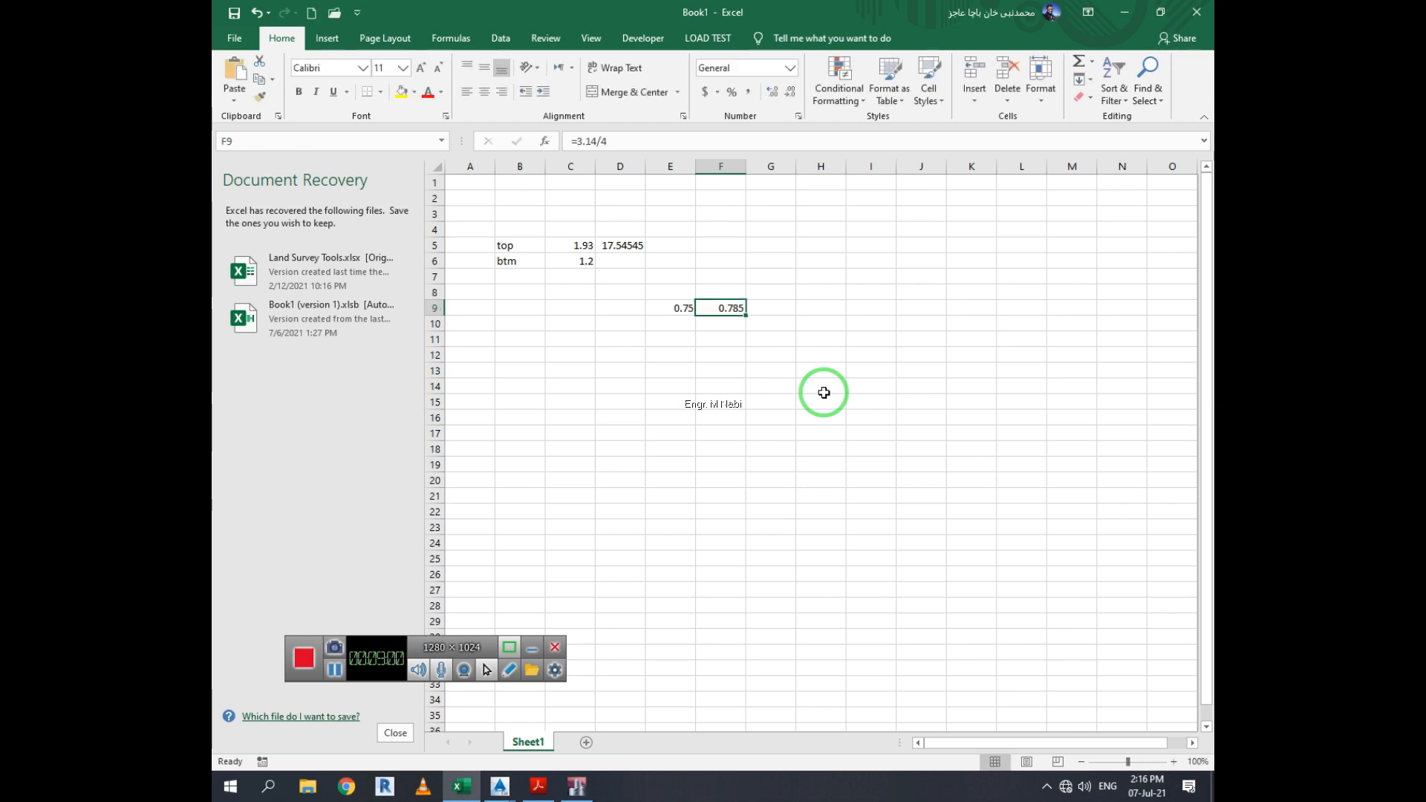
key(Right)
text(=)
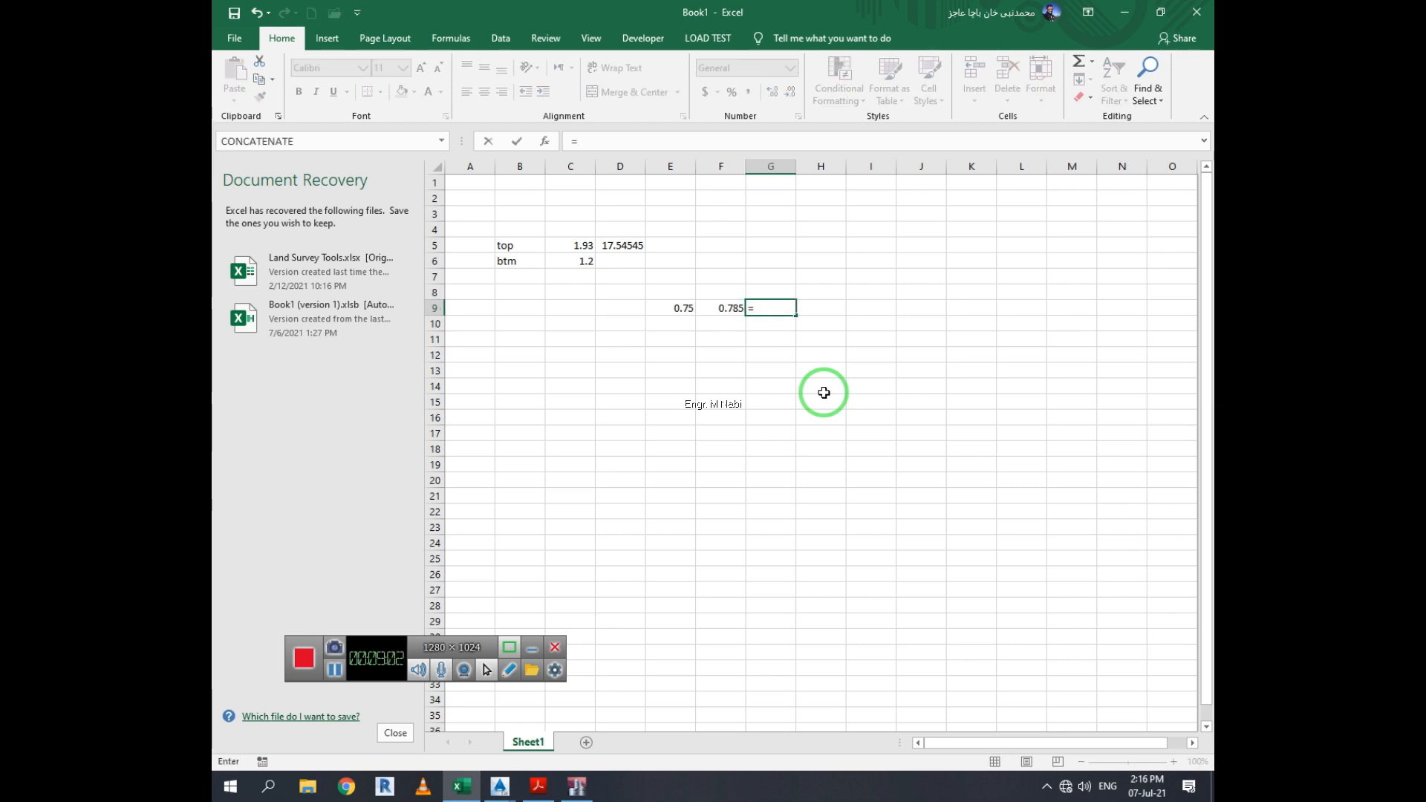
key(Left)
text(*)
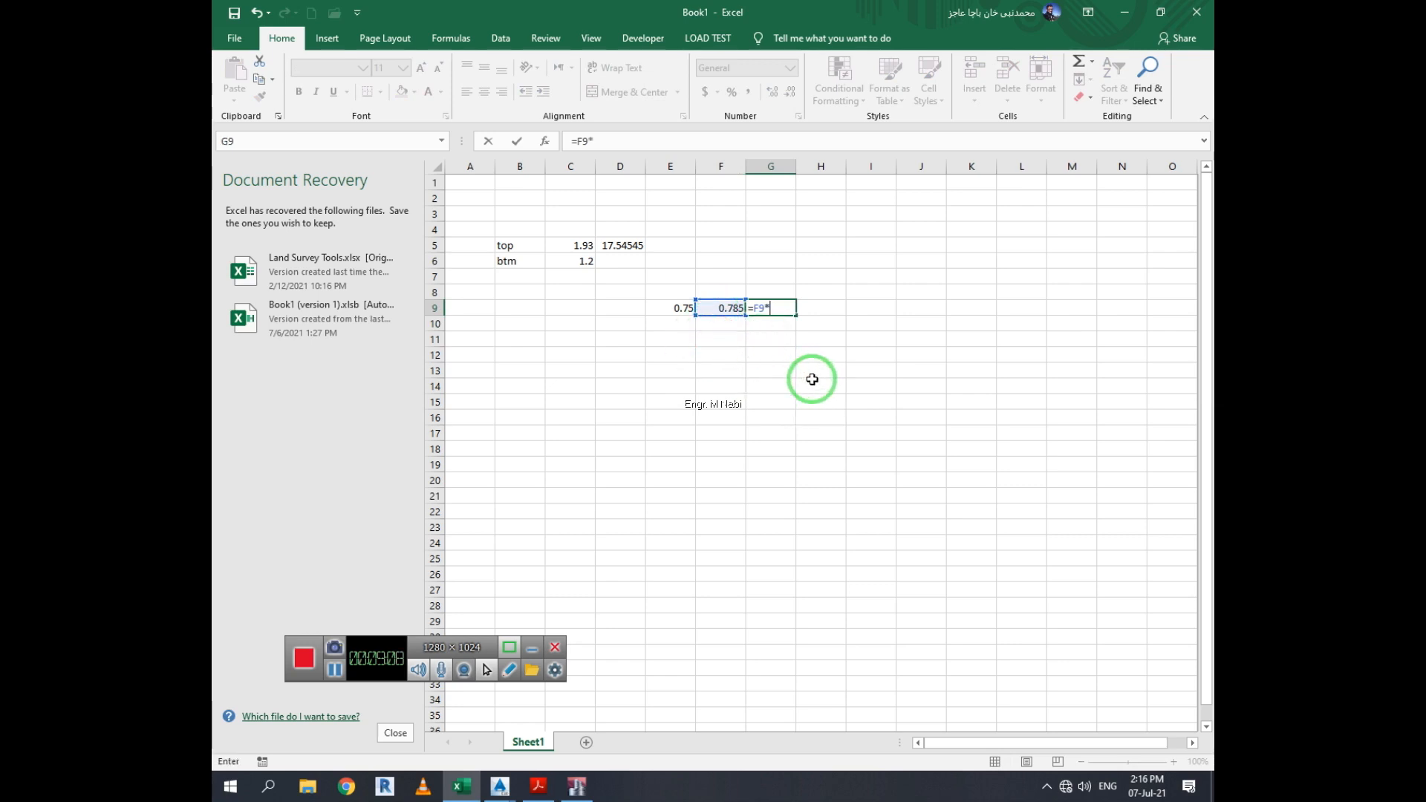
key(Escape)
click(742, 312)
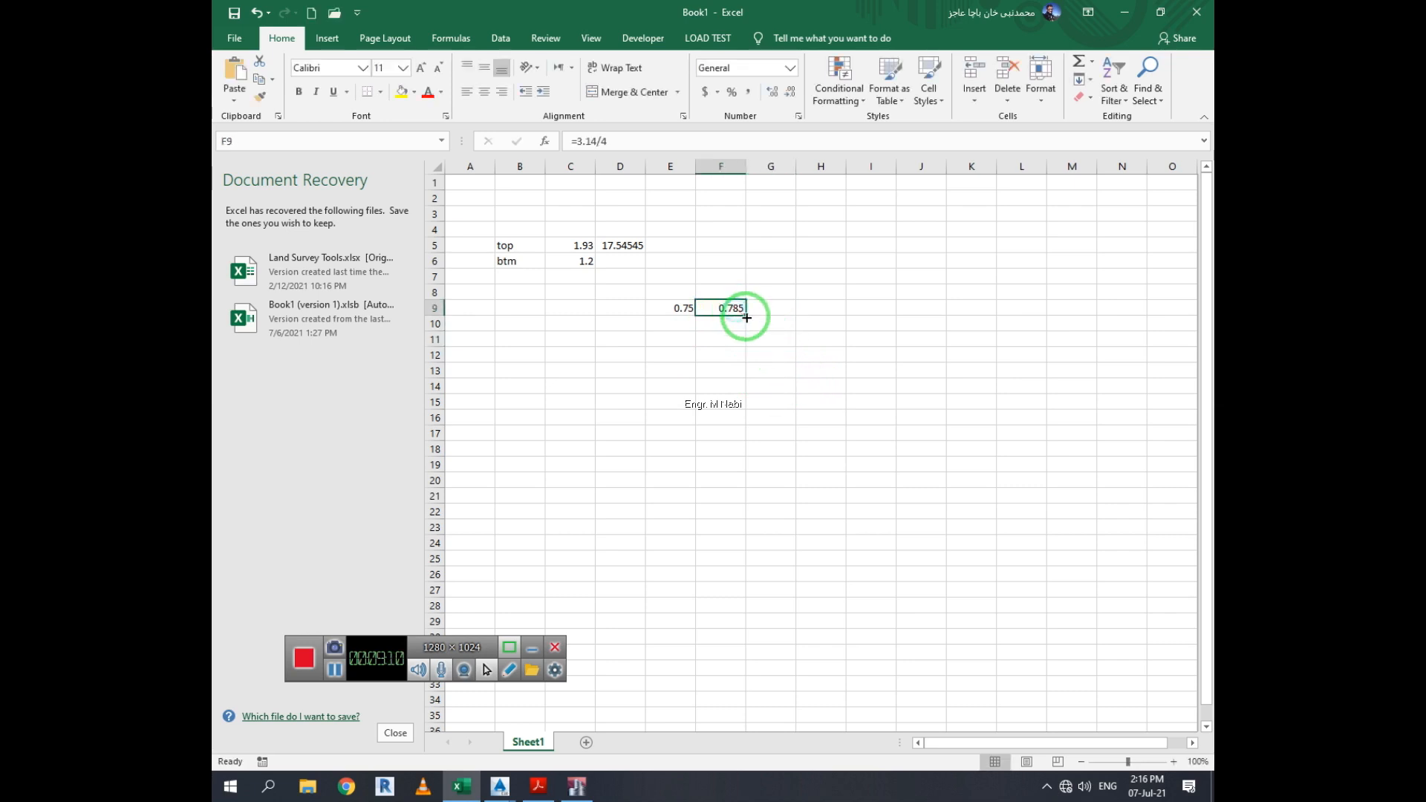
double_click(735, 309)
key(Escape)
click(778, 303)
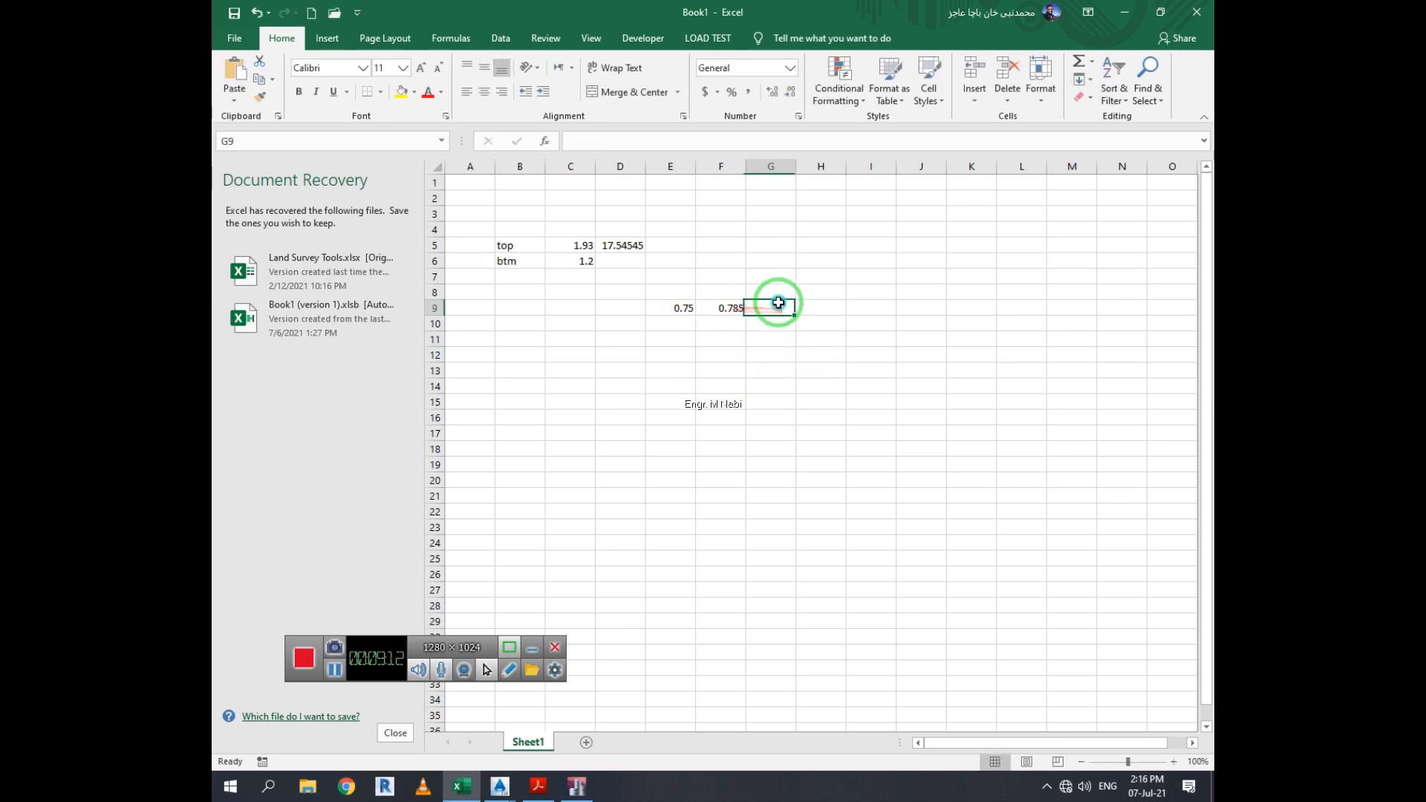
Edit the formula in F9 to =(3.14/4)*E9^2 to compute the bar's cross-sectional area
double_click(737, 307)
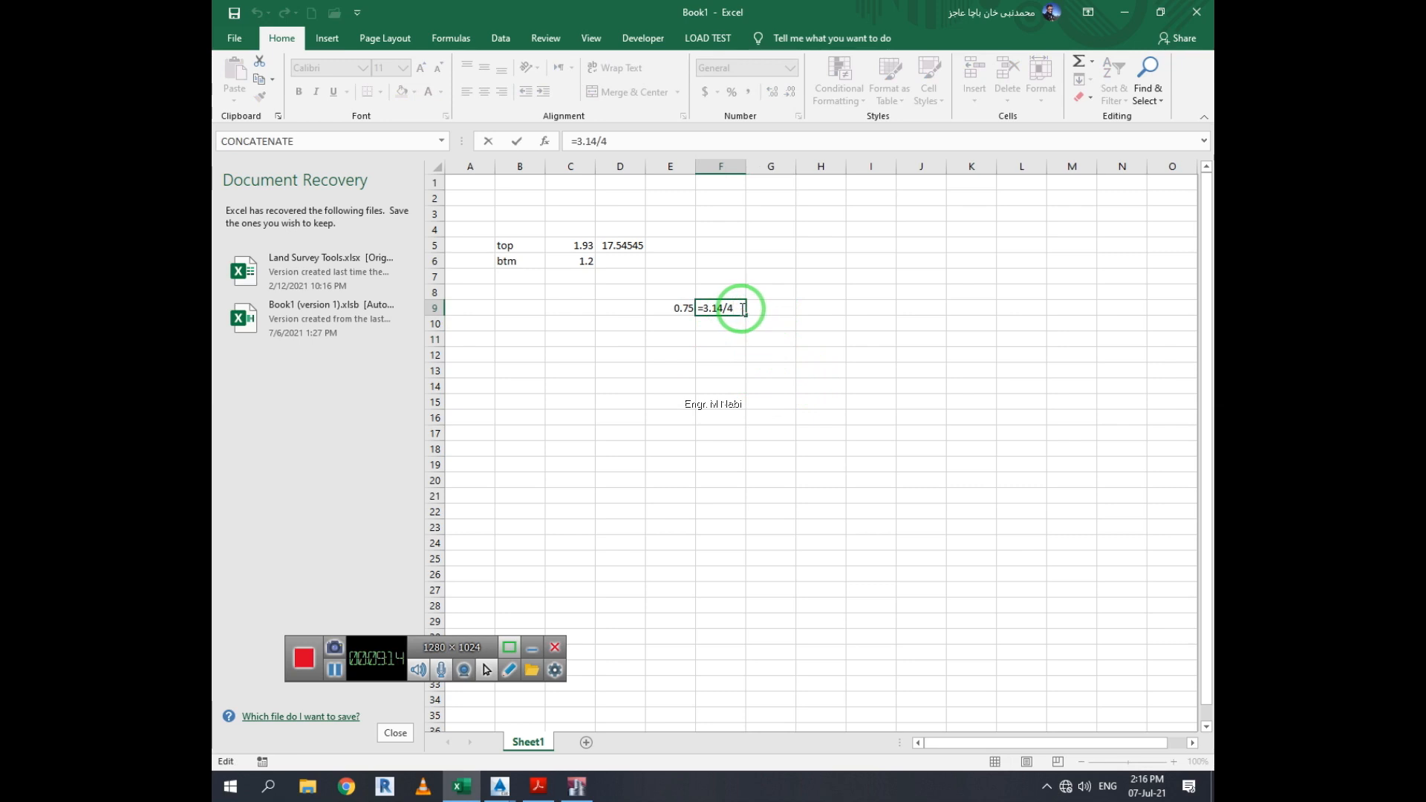
text())
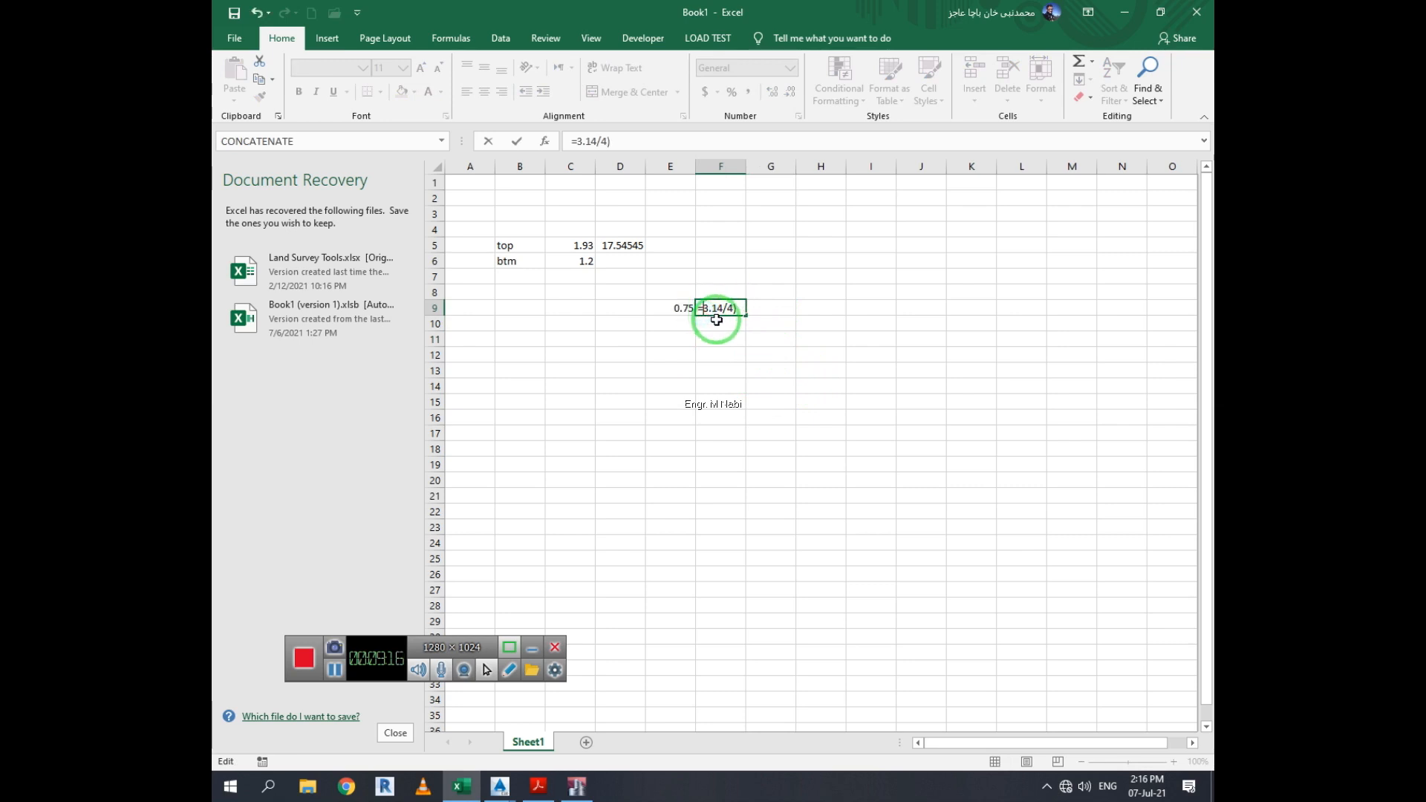
text(()
click(741, 310)
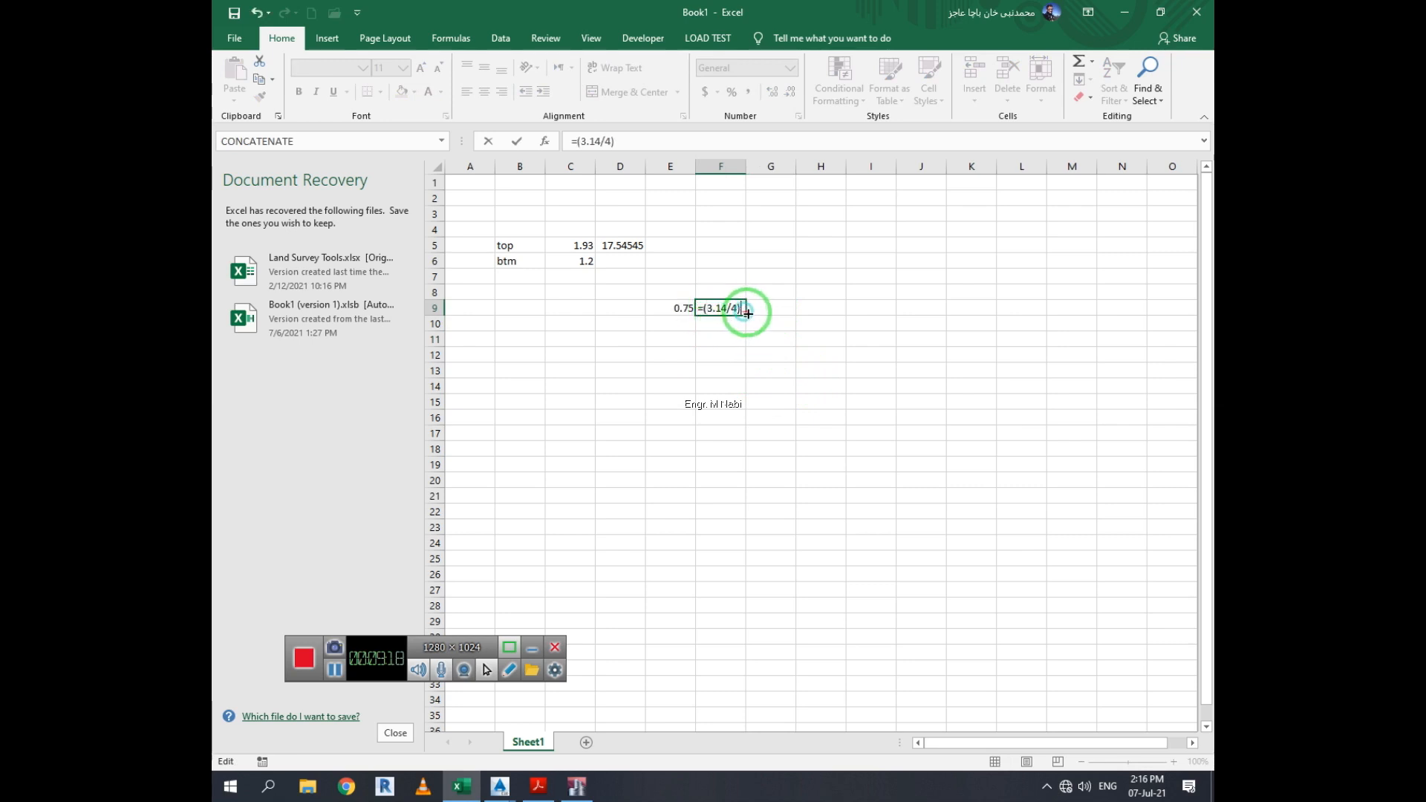
click(683, 309)
click(733, 308)
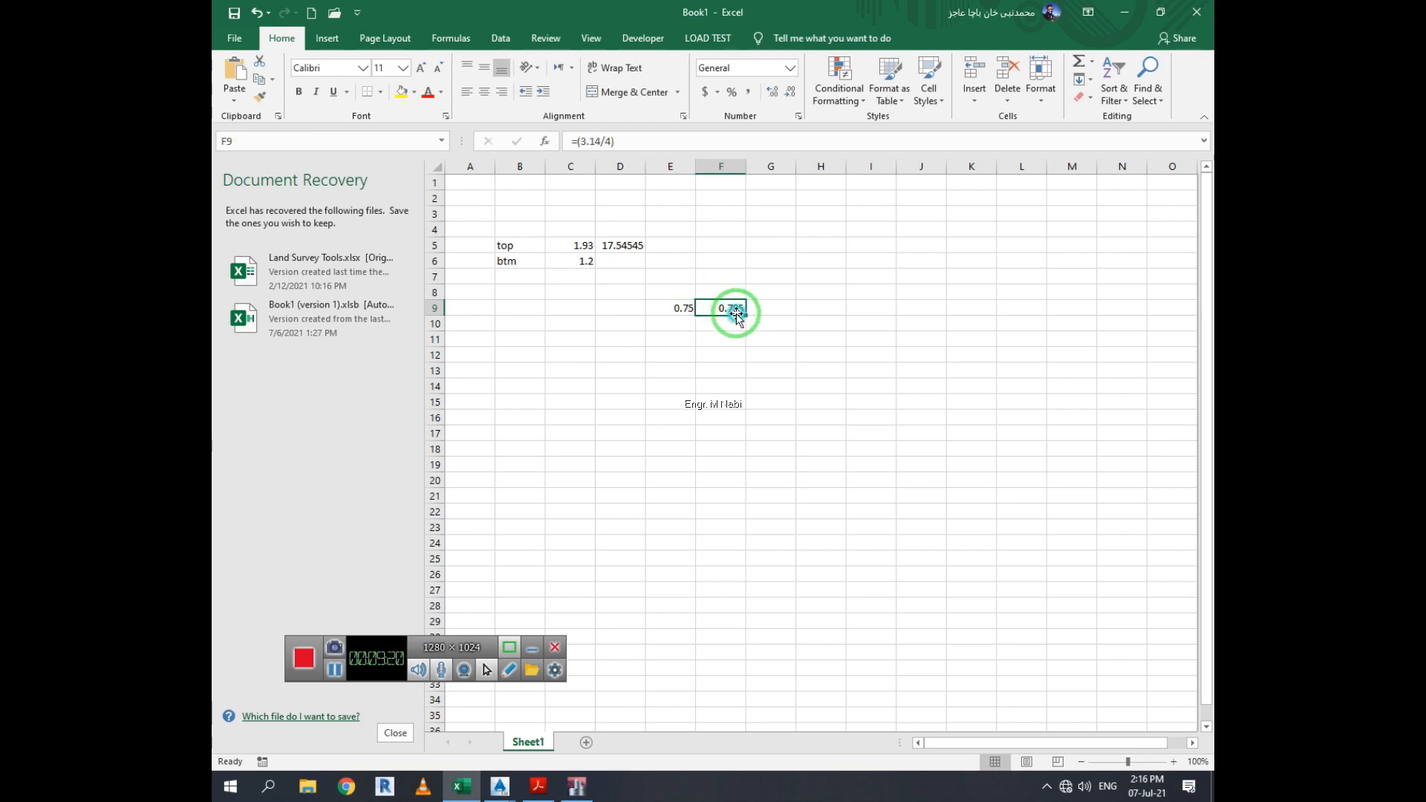
double_click(736, 308)
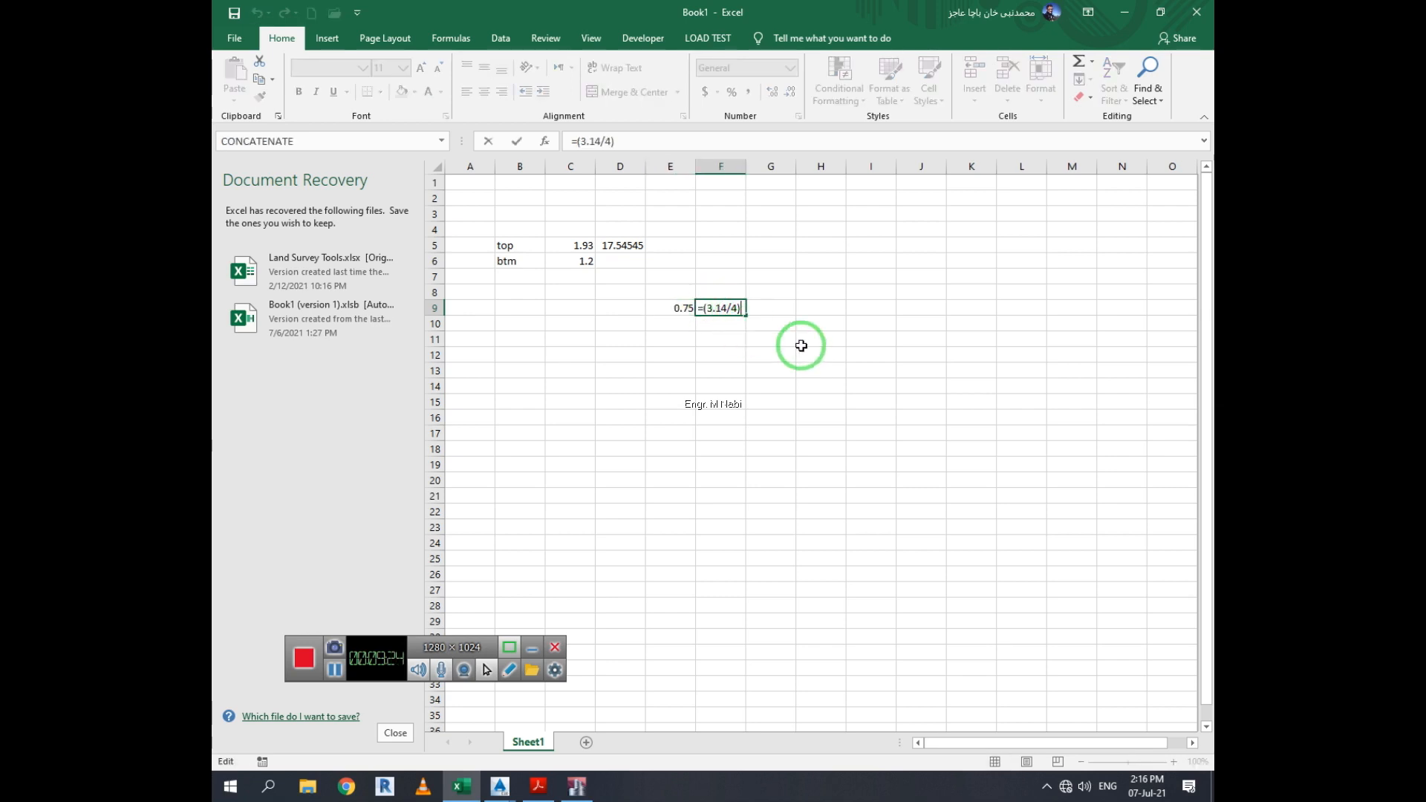
text(*)
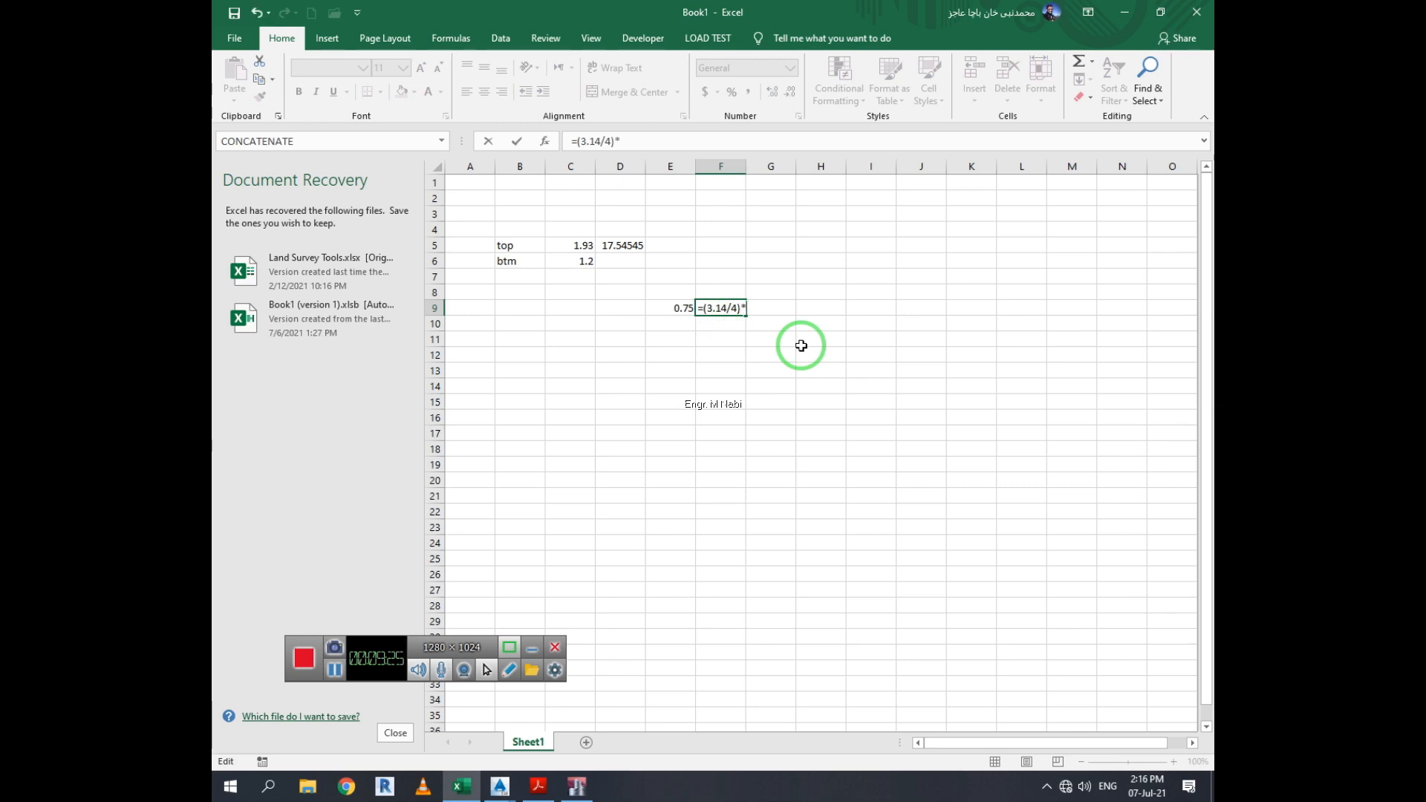
click(677, 307)
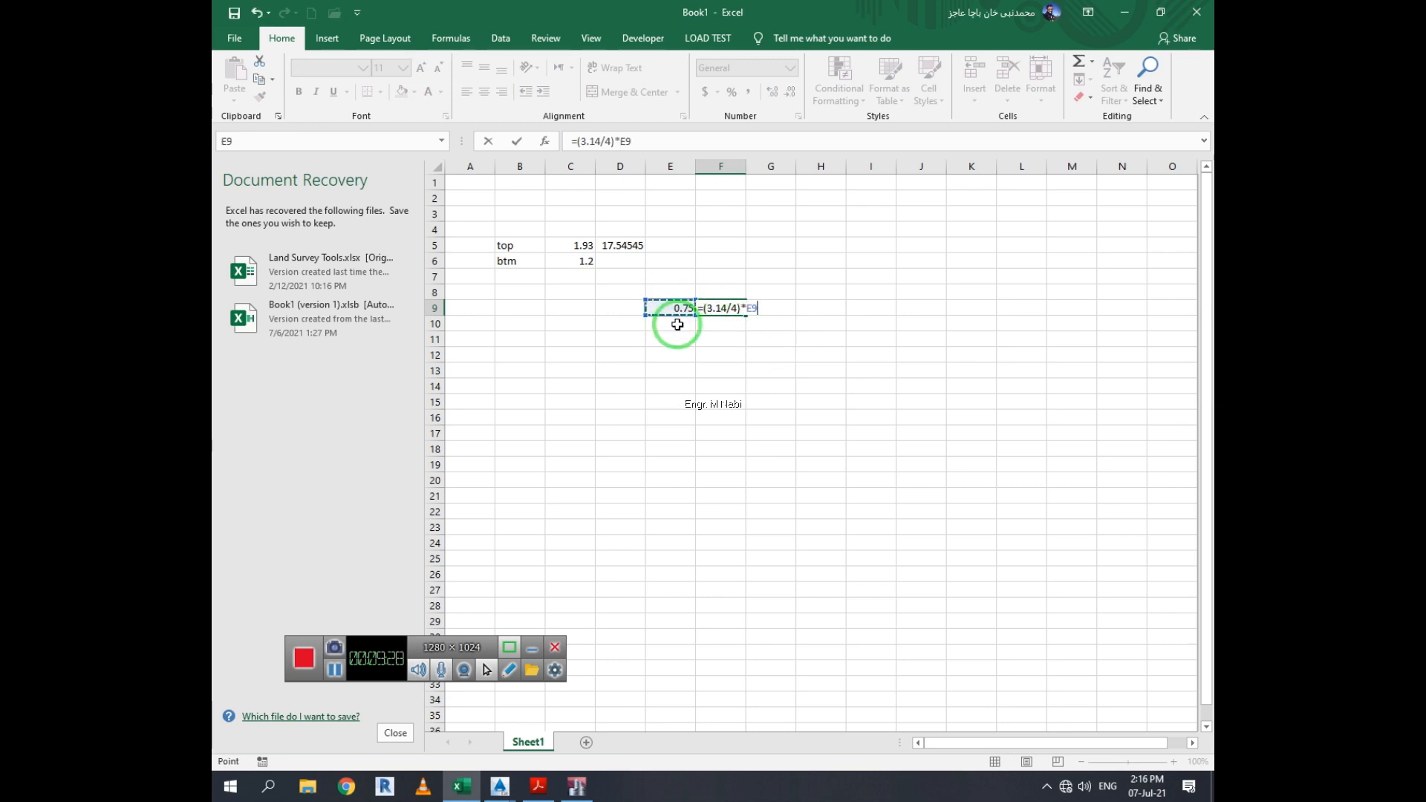
text(^2)
key(Return)
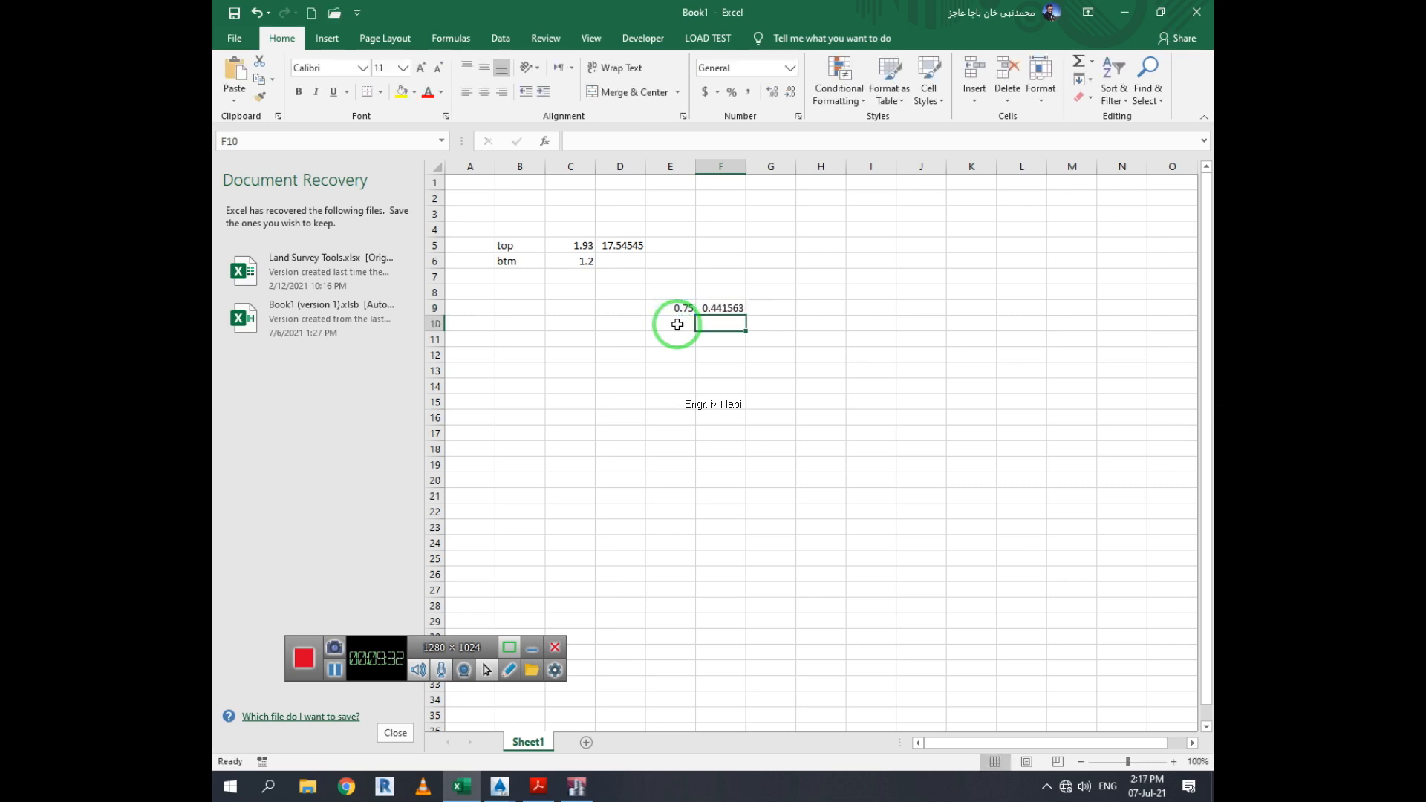
Change the formula in D5 to =C5/0.44 to divide the top steel area by 0.44
click(821, 371)
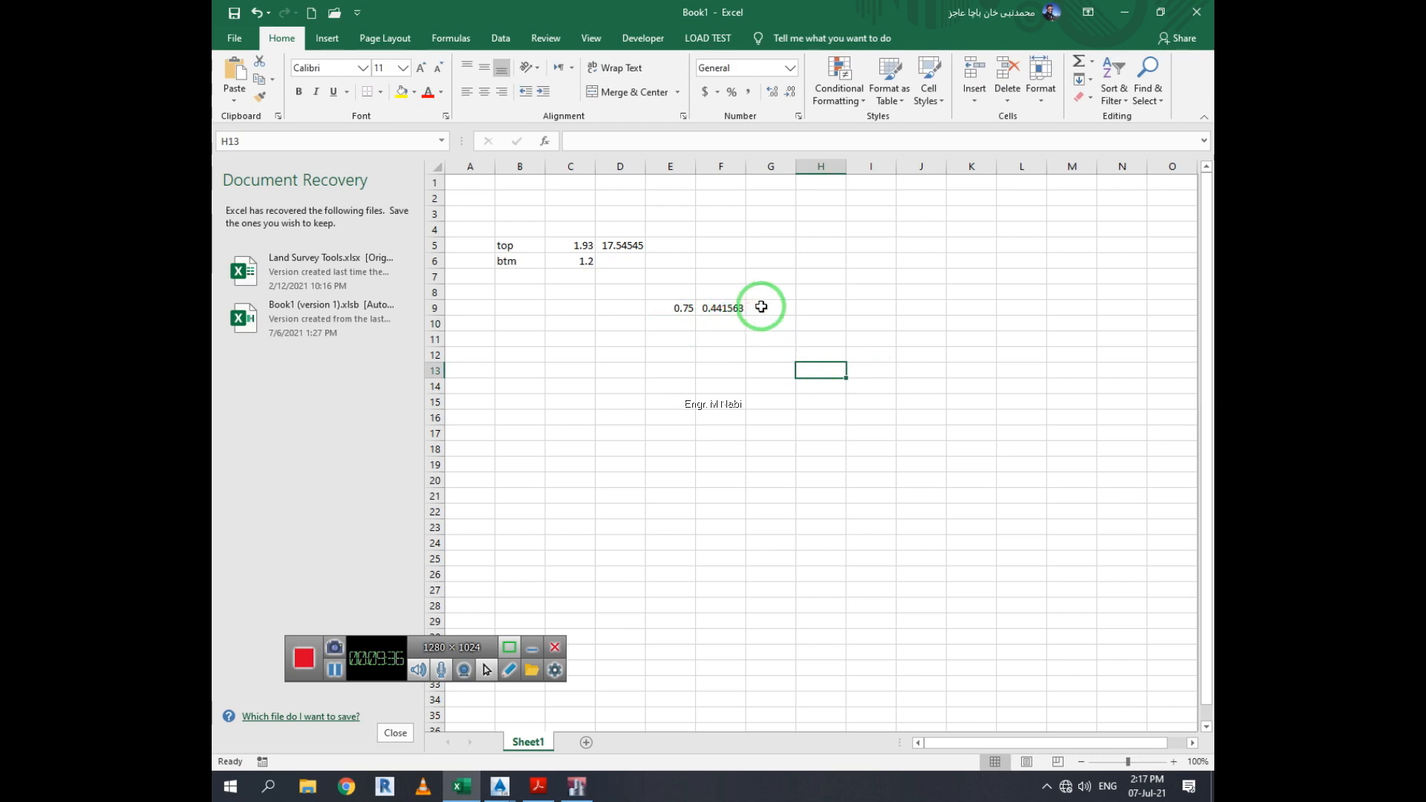
double_click(638, 245)
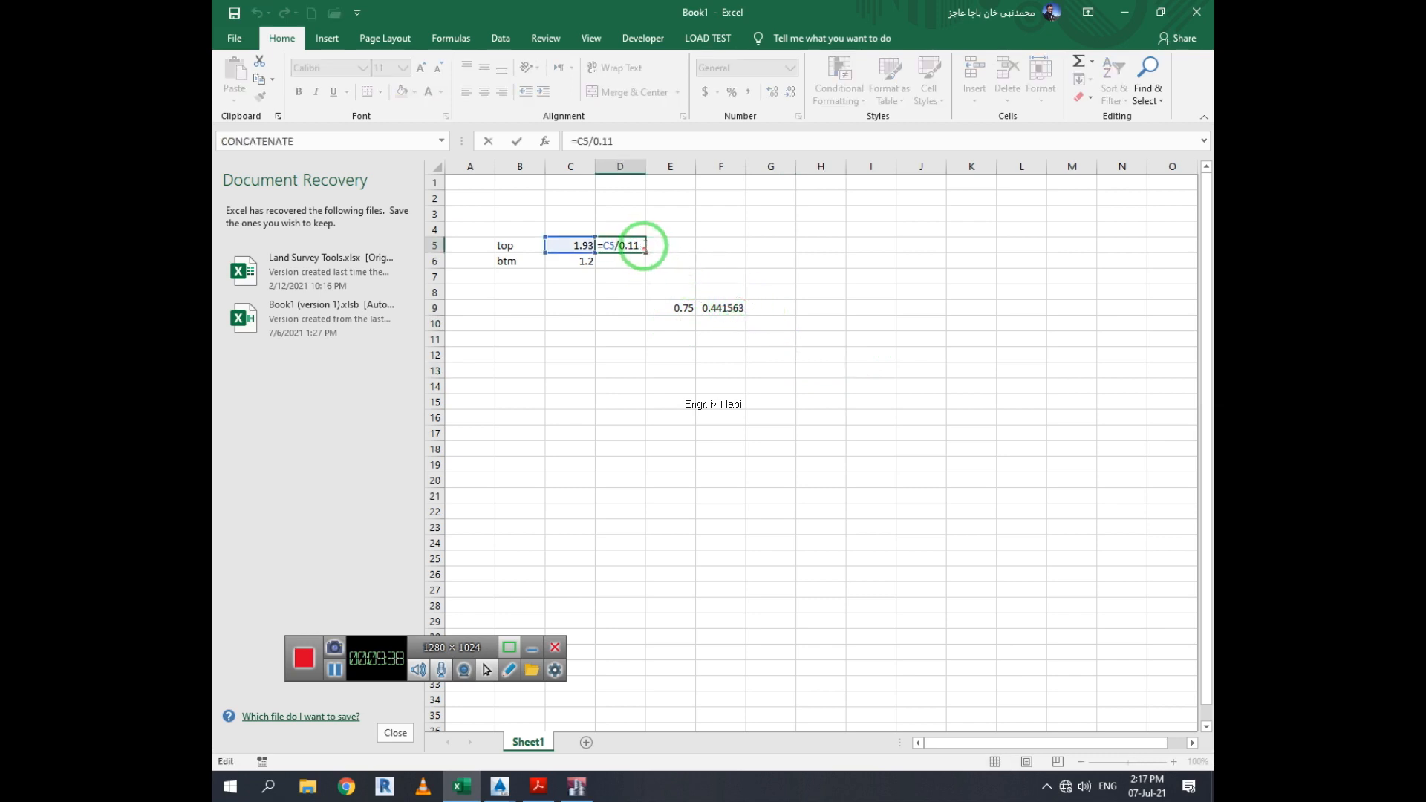
key(BackSpace)
key(BackSpace)
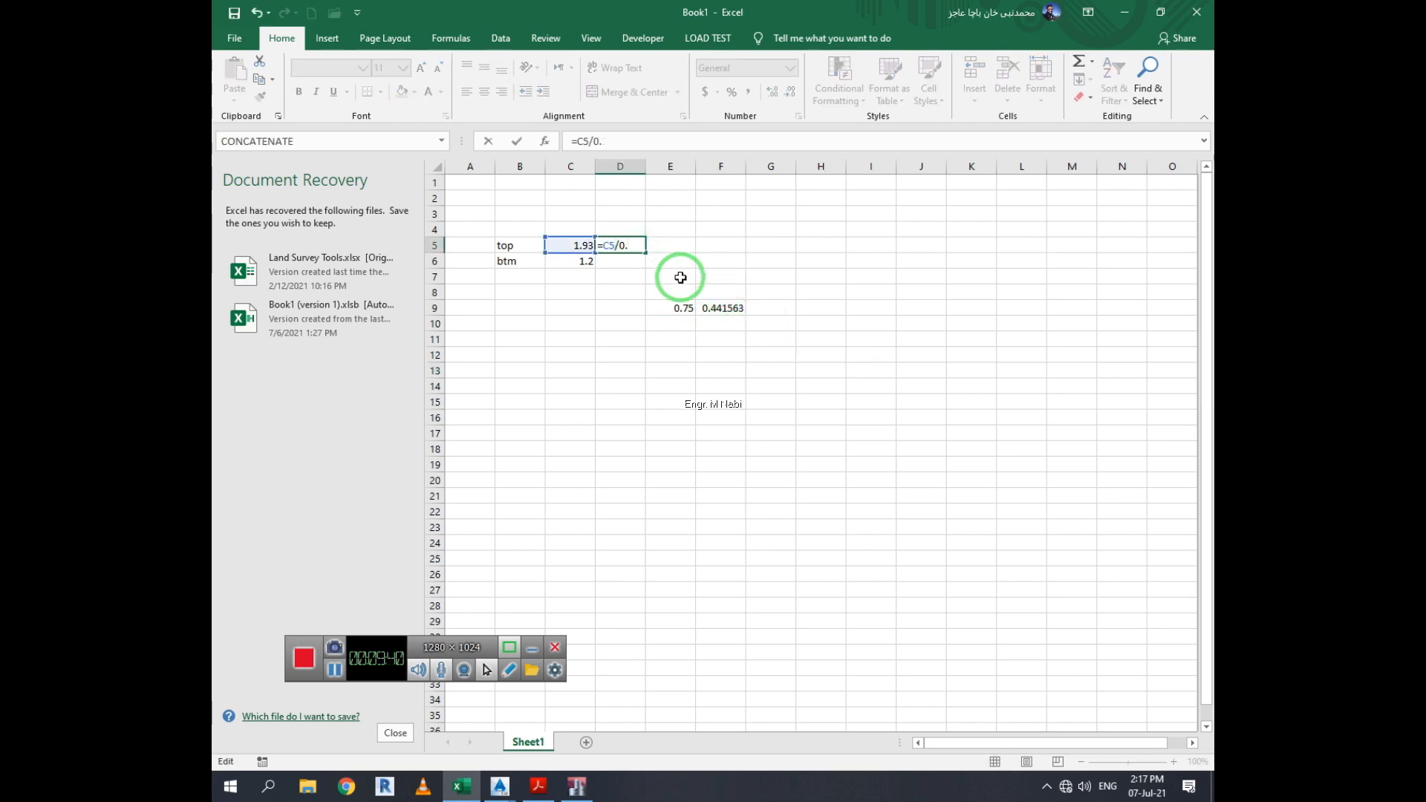
text(44)
key(Return)
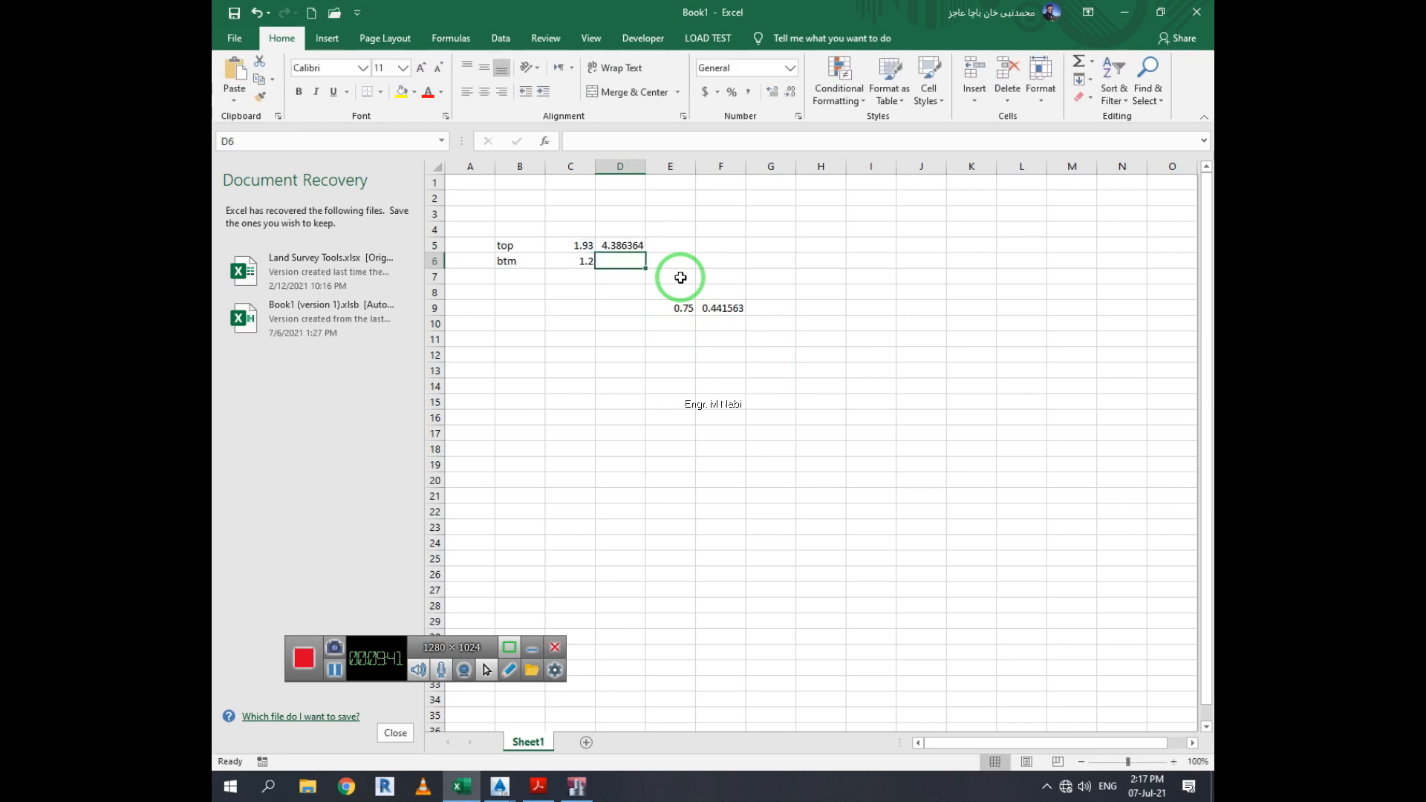
click(793, 355)
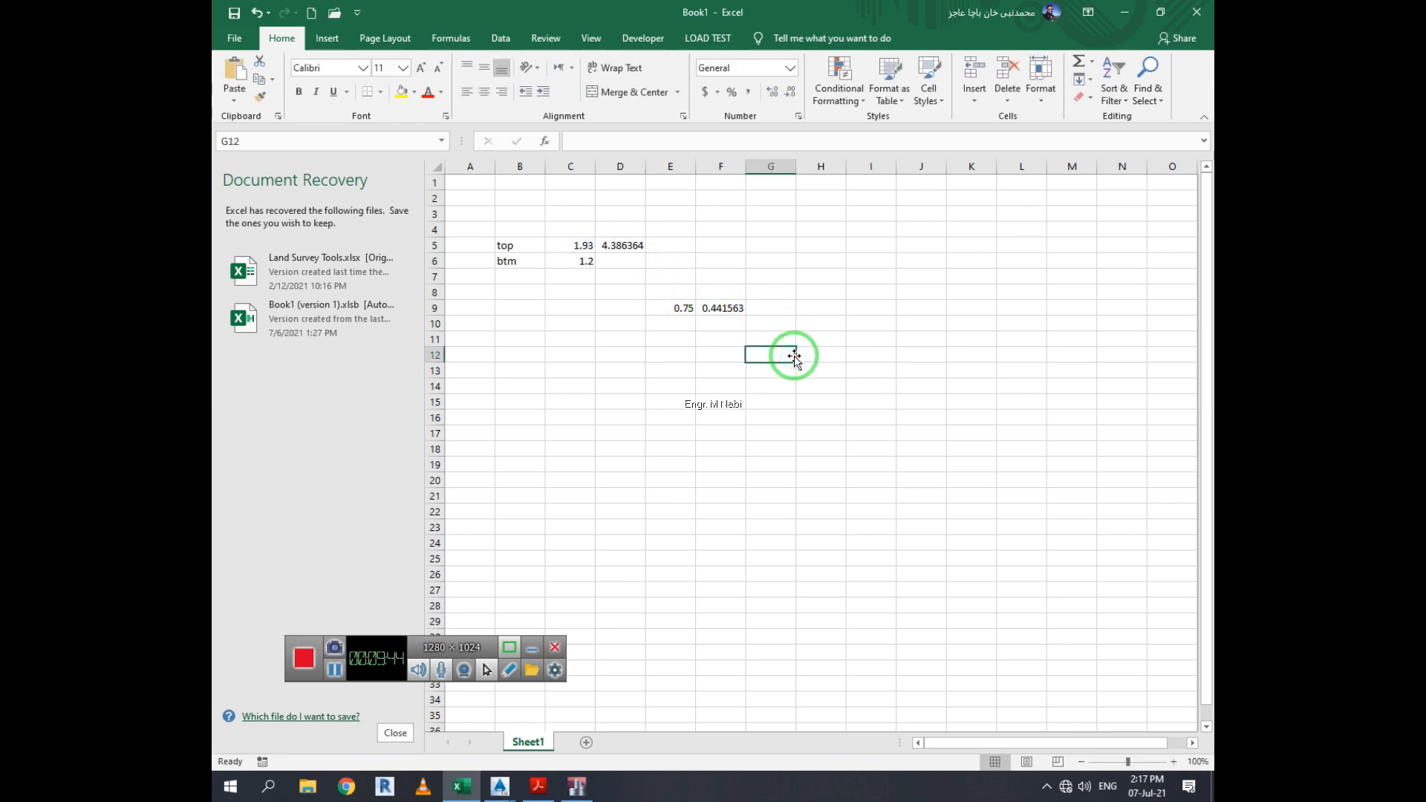
Try to wrap the formula in D5 in a ROUND function
double_click(622, 247)
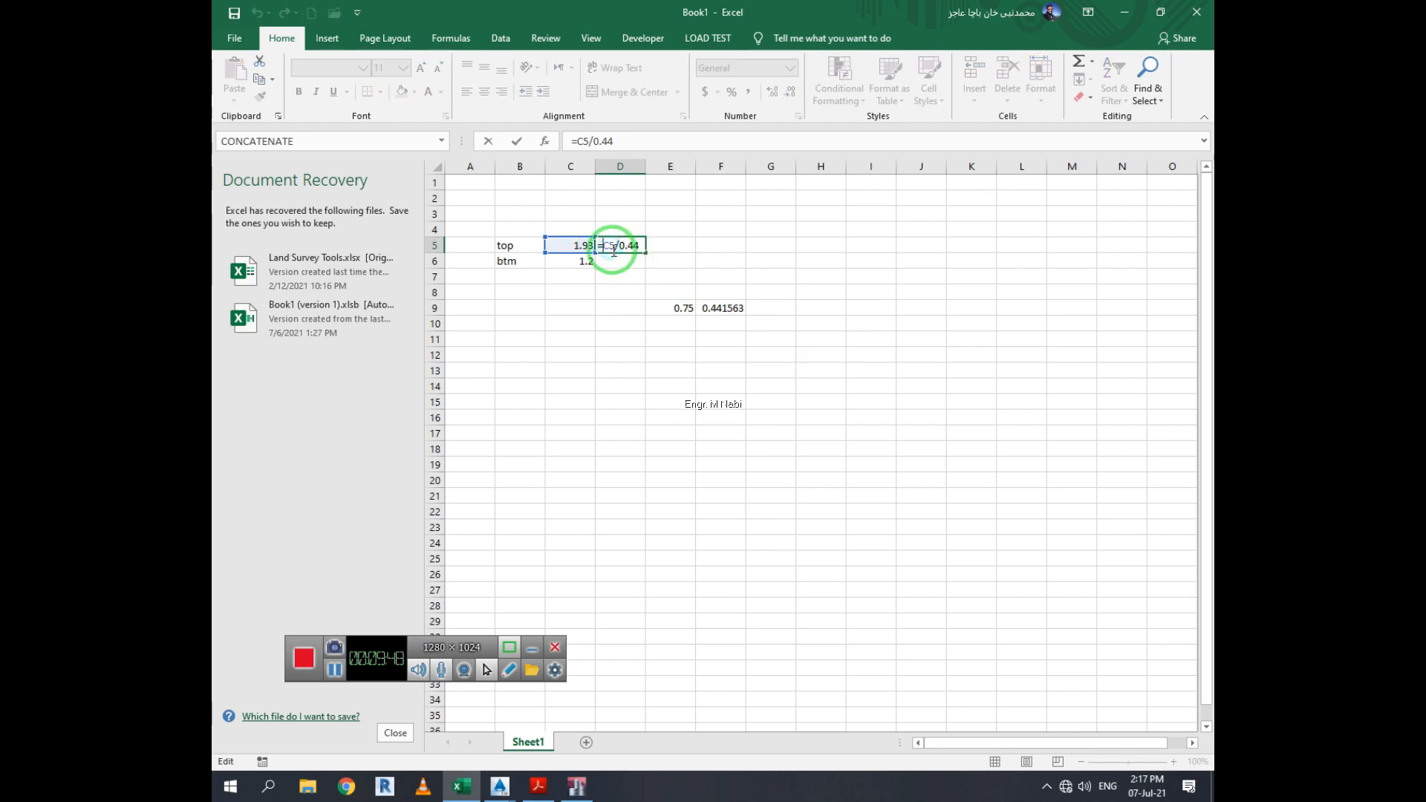
text(round)
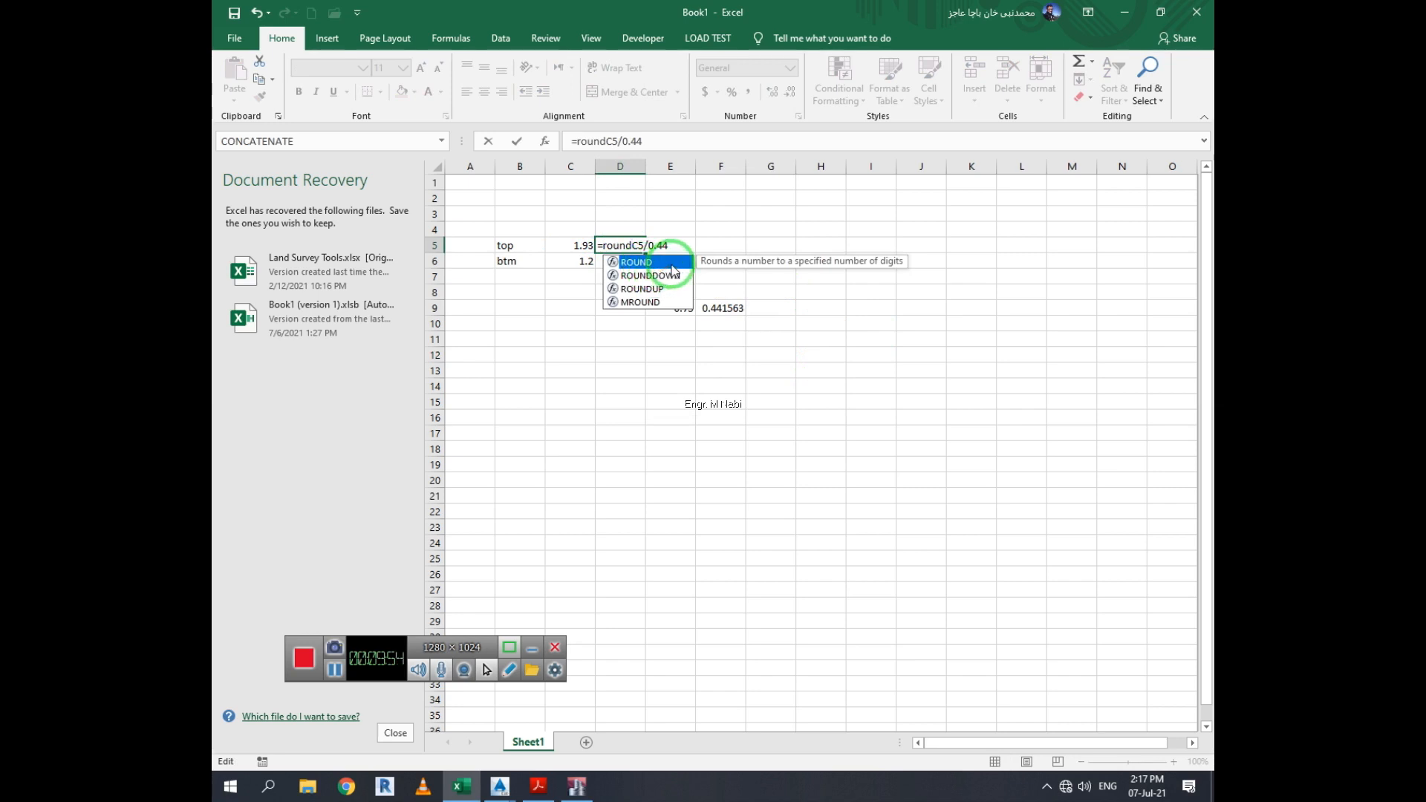
double_click(672, 265)
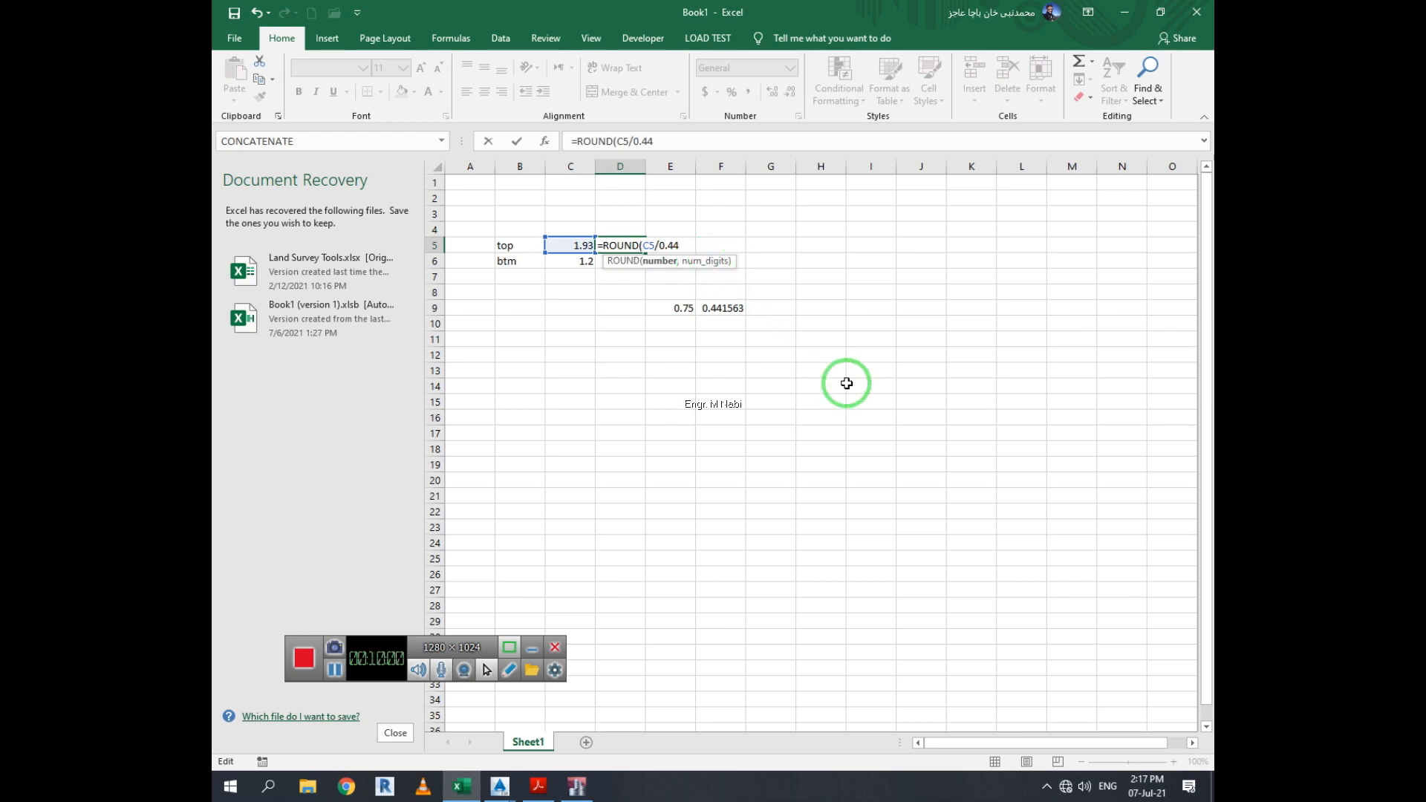
text()())
key(Return)
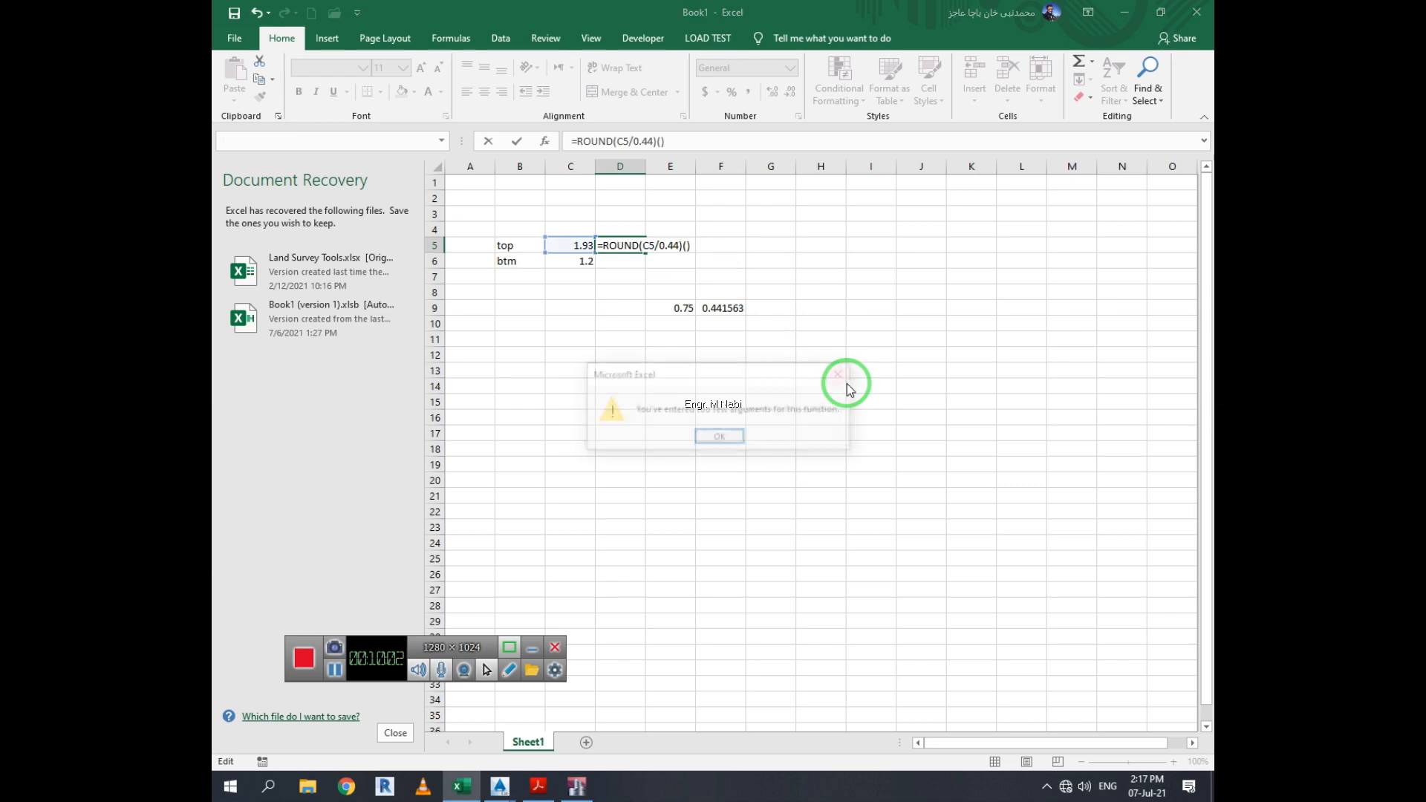
click(719, 436)
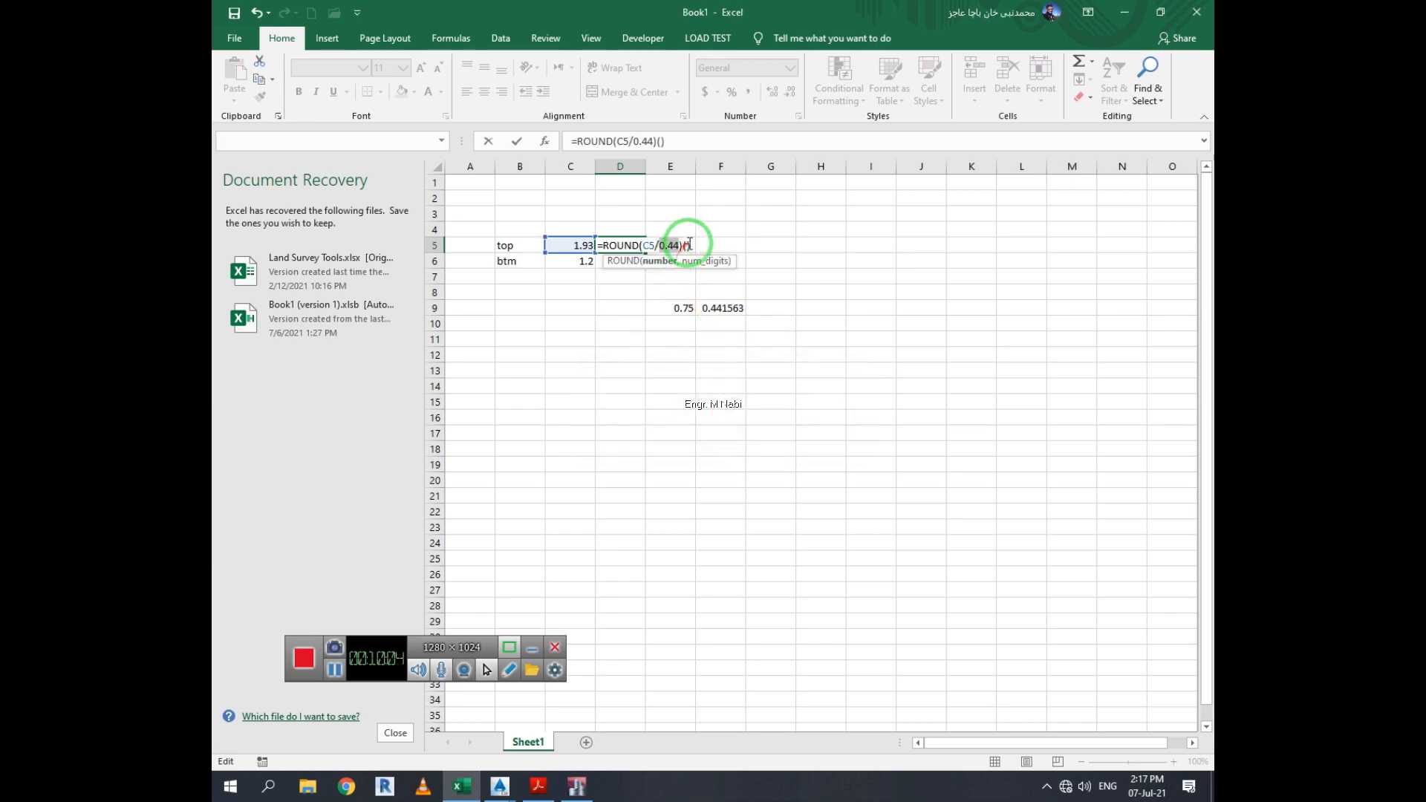
key(BackSpace)
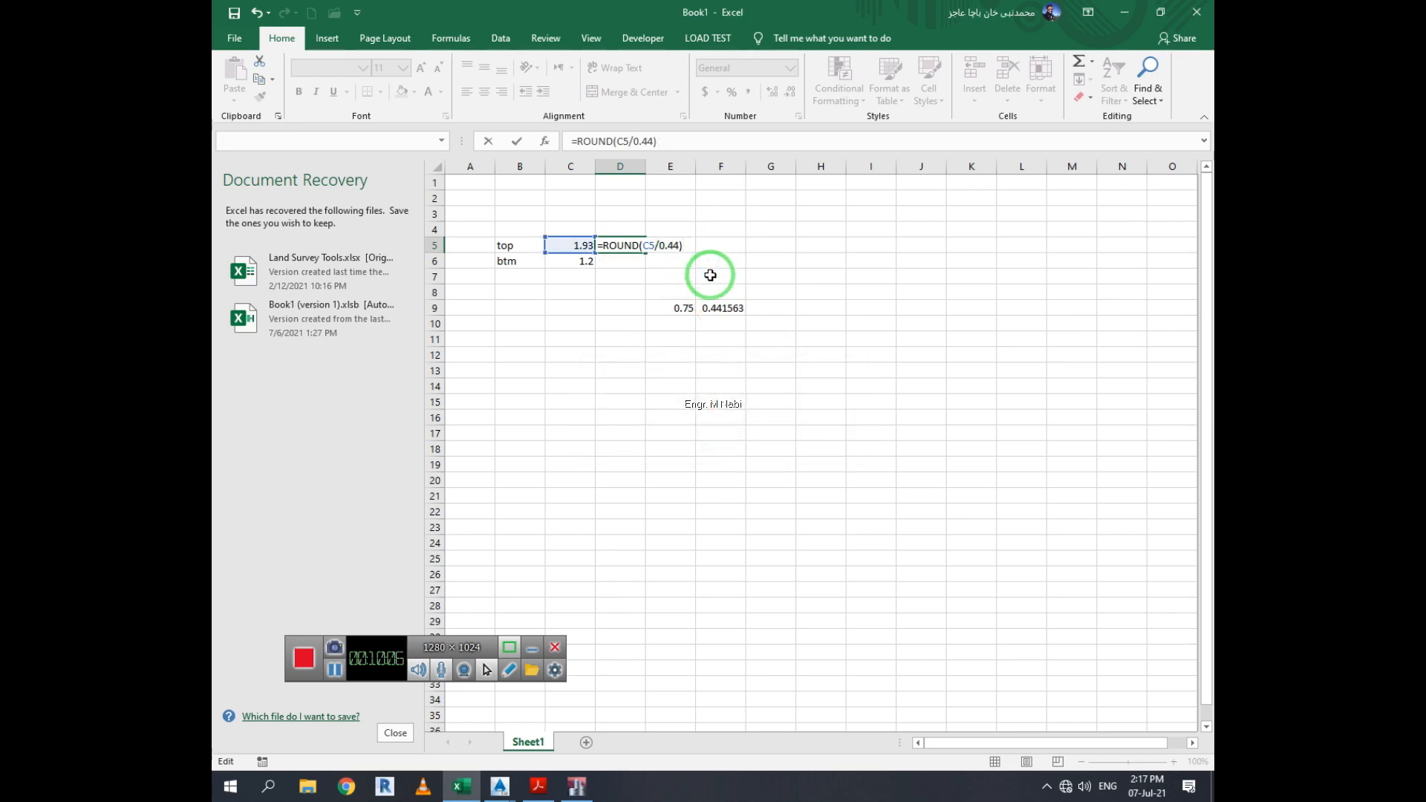
key(Return)
click(720, 436)
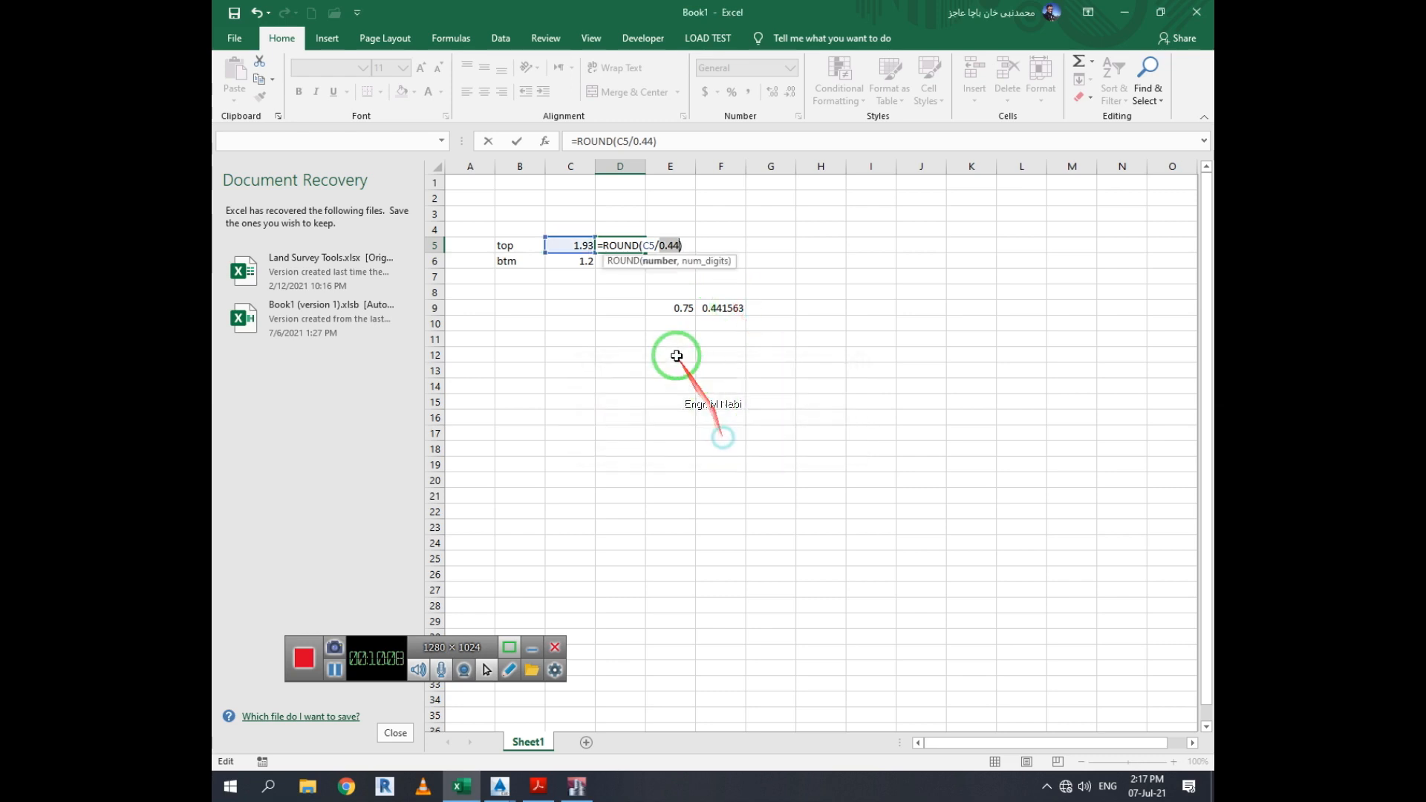
Try rewriting D5's formula with MROUND, then undo the entry
click(644, 245)
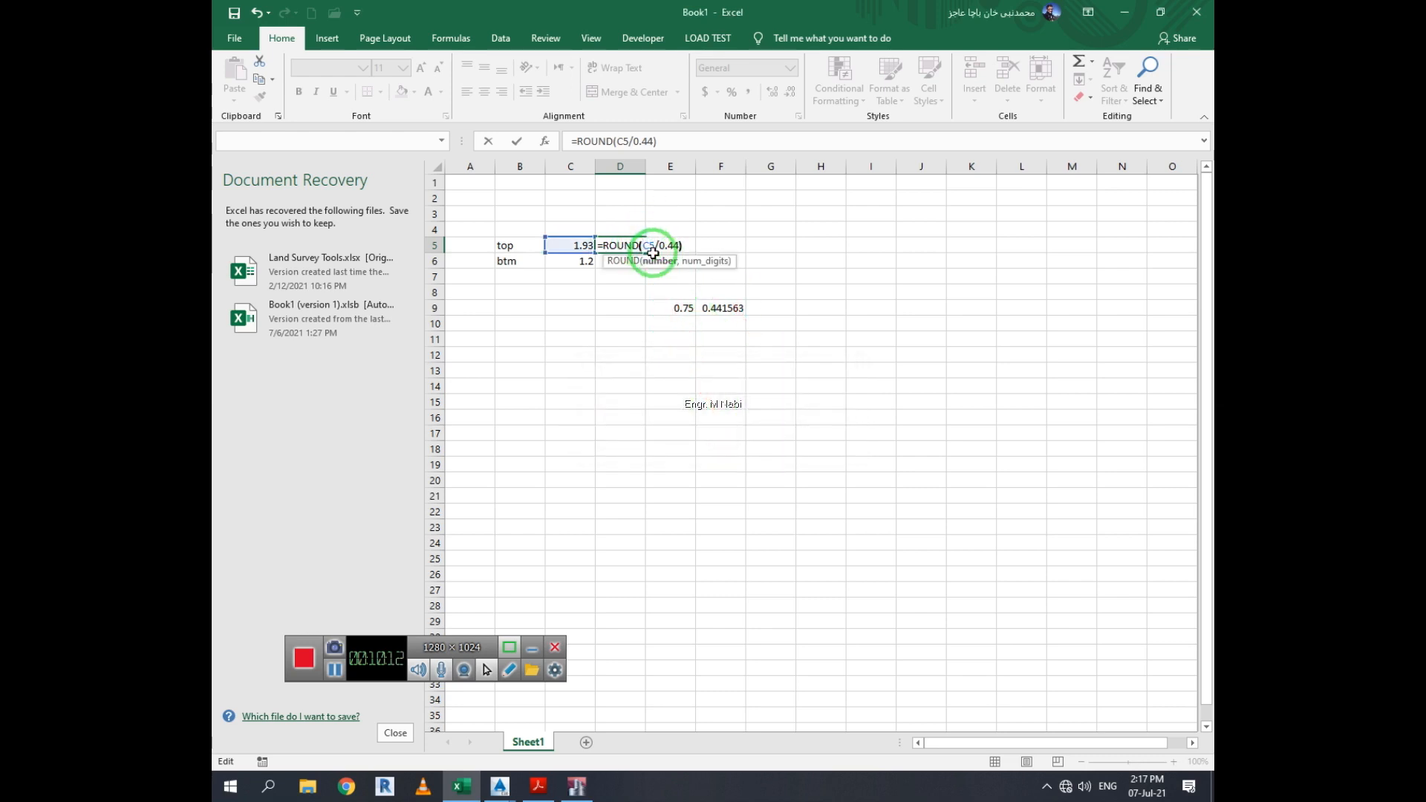
text(o)
key(BackSpace)
key(BackSpace)
key(BackSpace)
key(BackSpace)
key(BackSpace)
key(BackSpace)
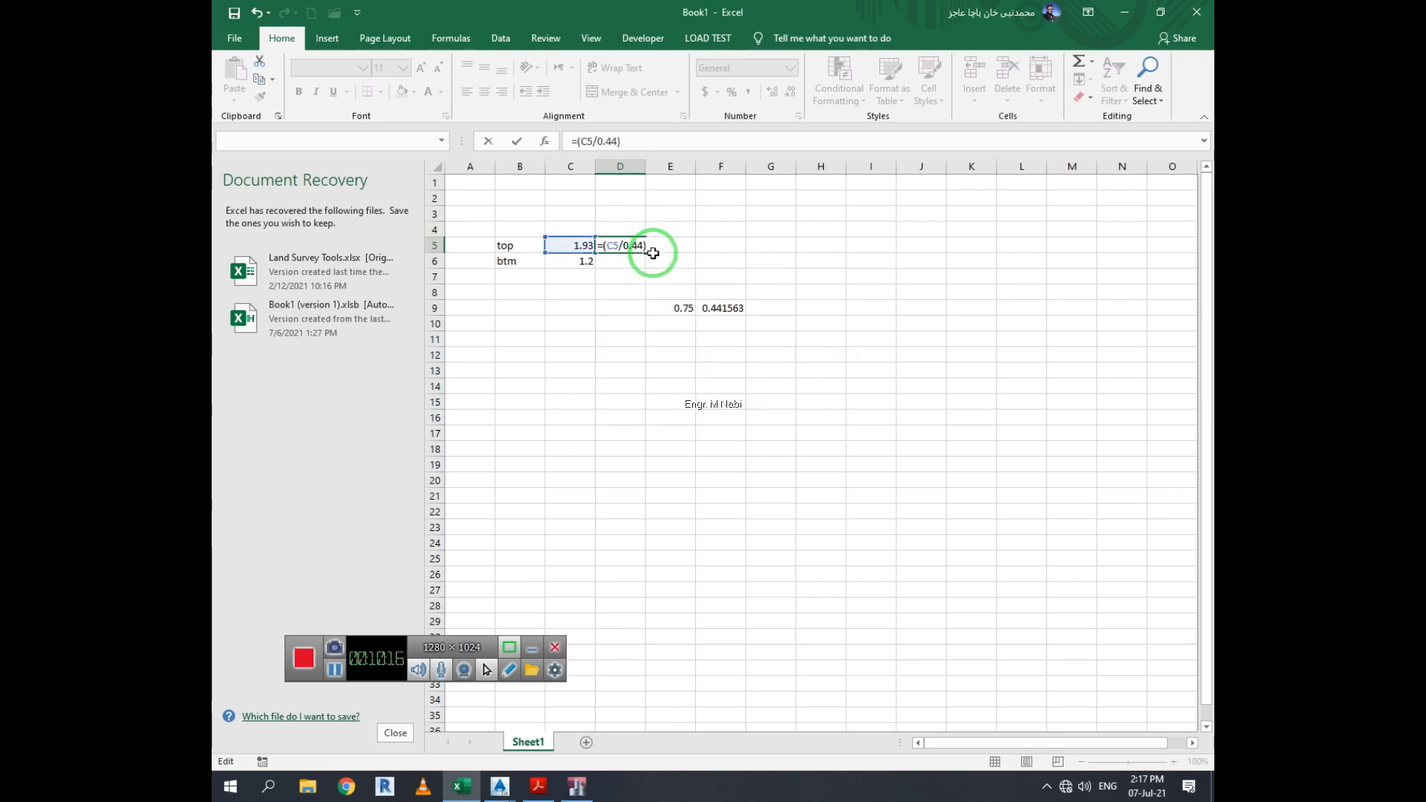
text(roun)
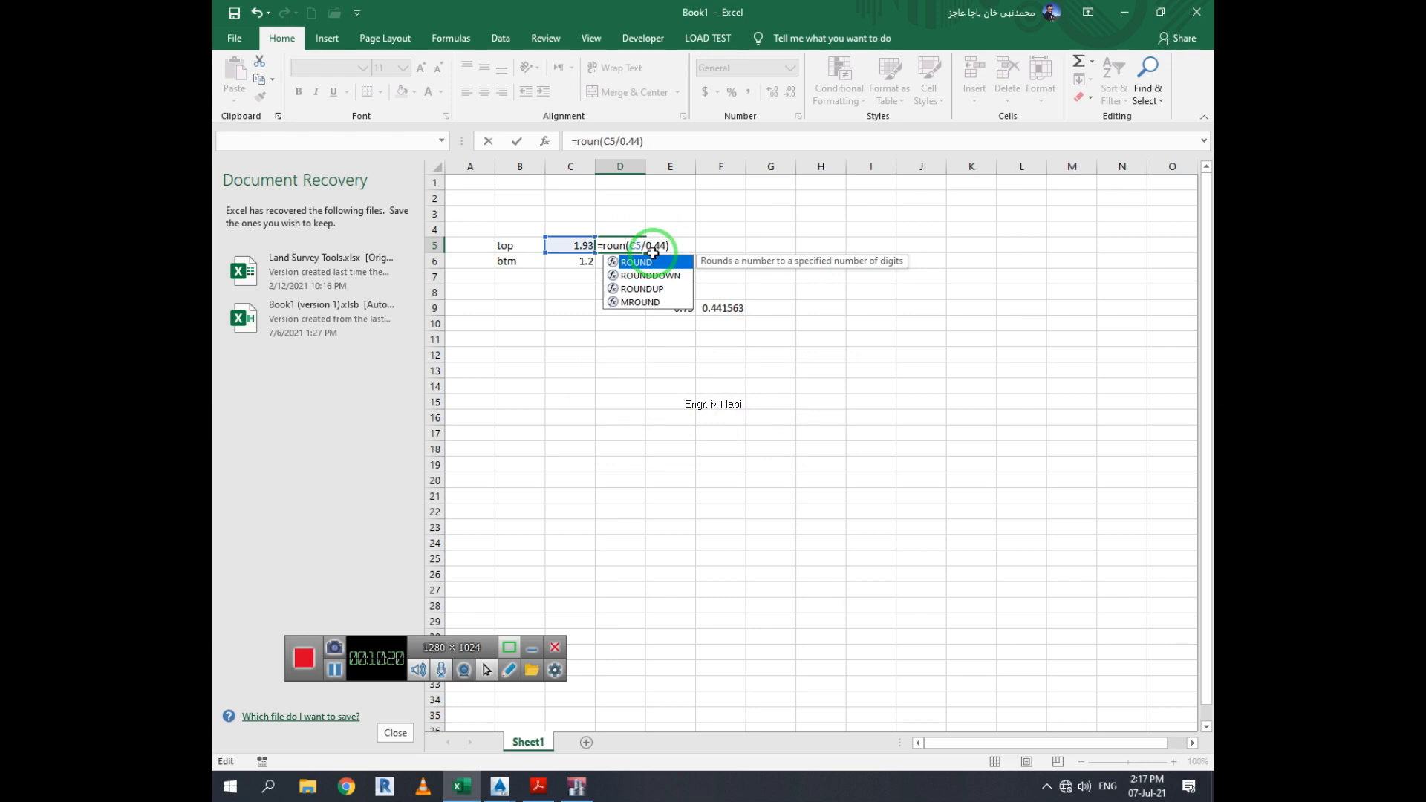
key(Down)
key(Down)
key(Down)
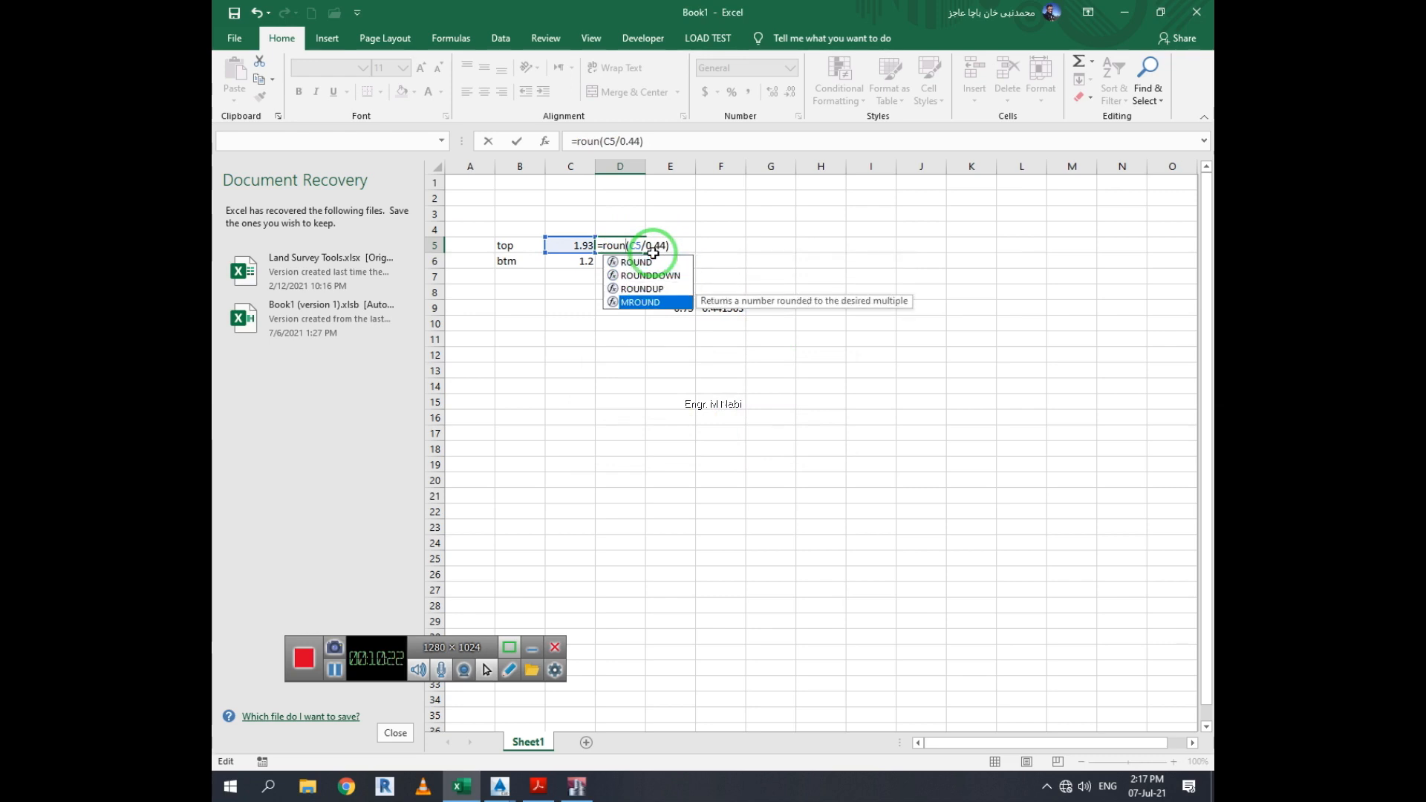
key(Return)
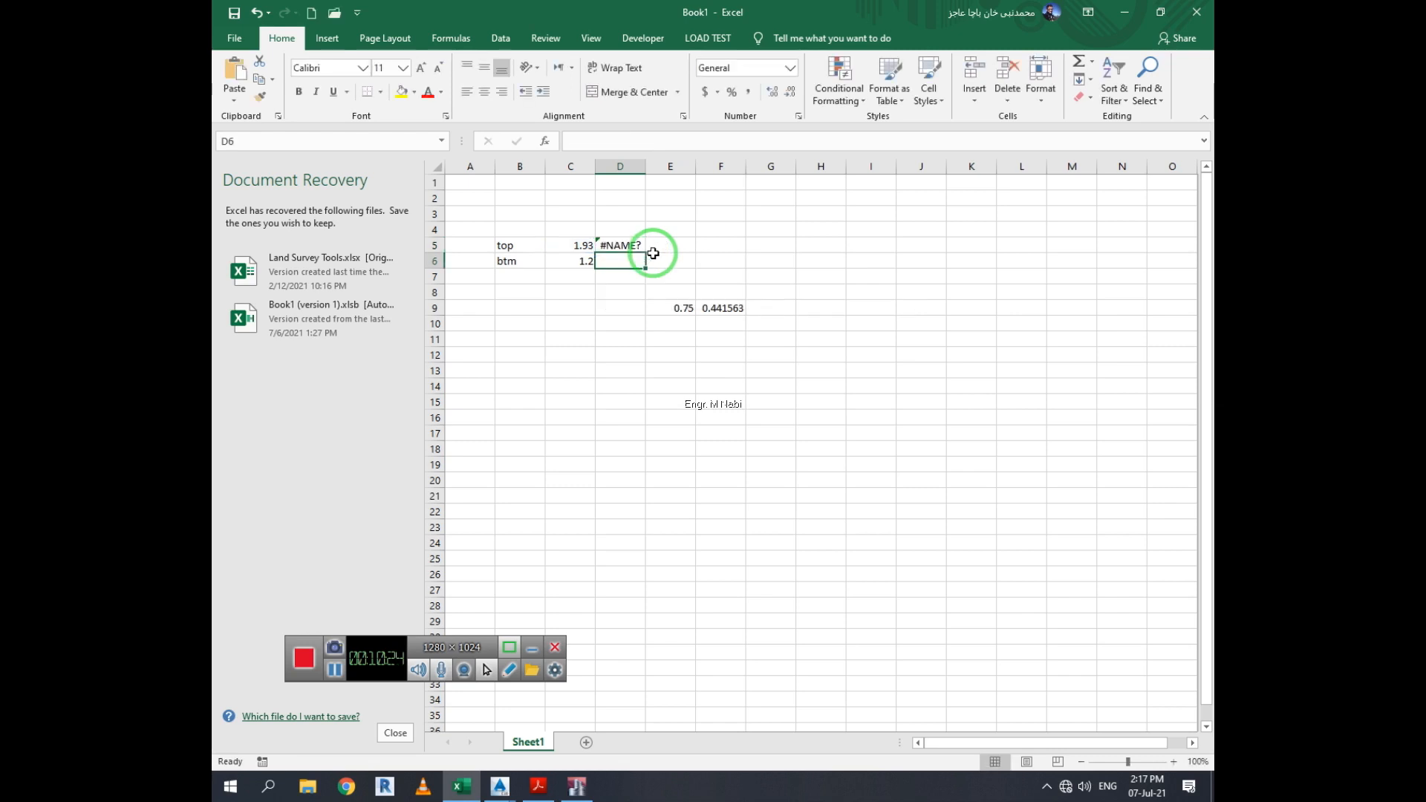
key(ctrl+z)
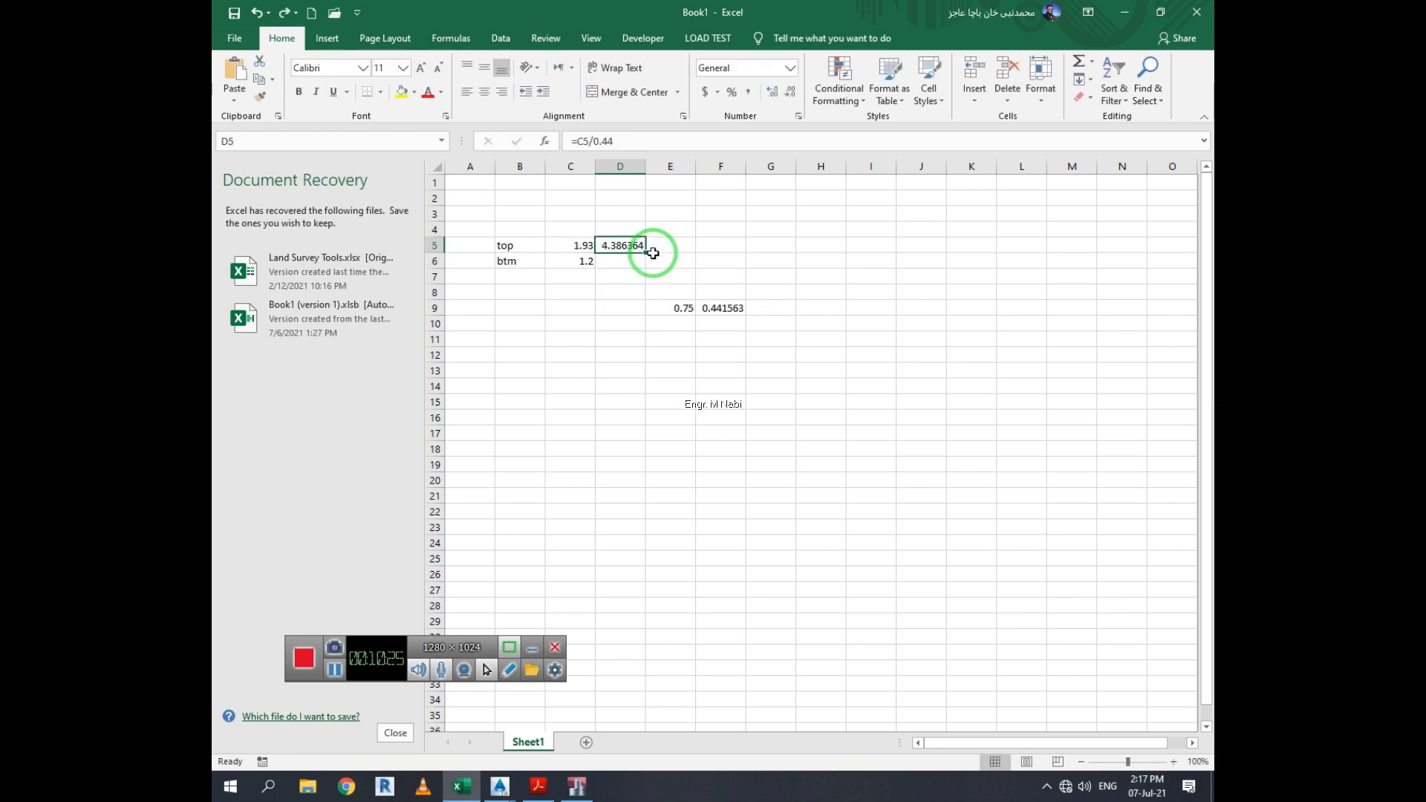
Decrease the decimal places of D5 so the top bar count shows as a whole number
click(792, 92)
click(792, 92)
click(793, 93)
click(792, 93)
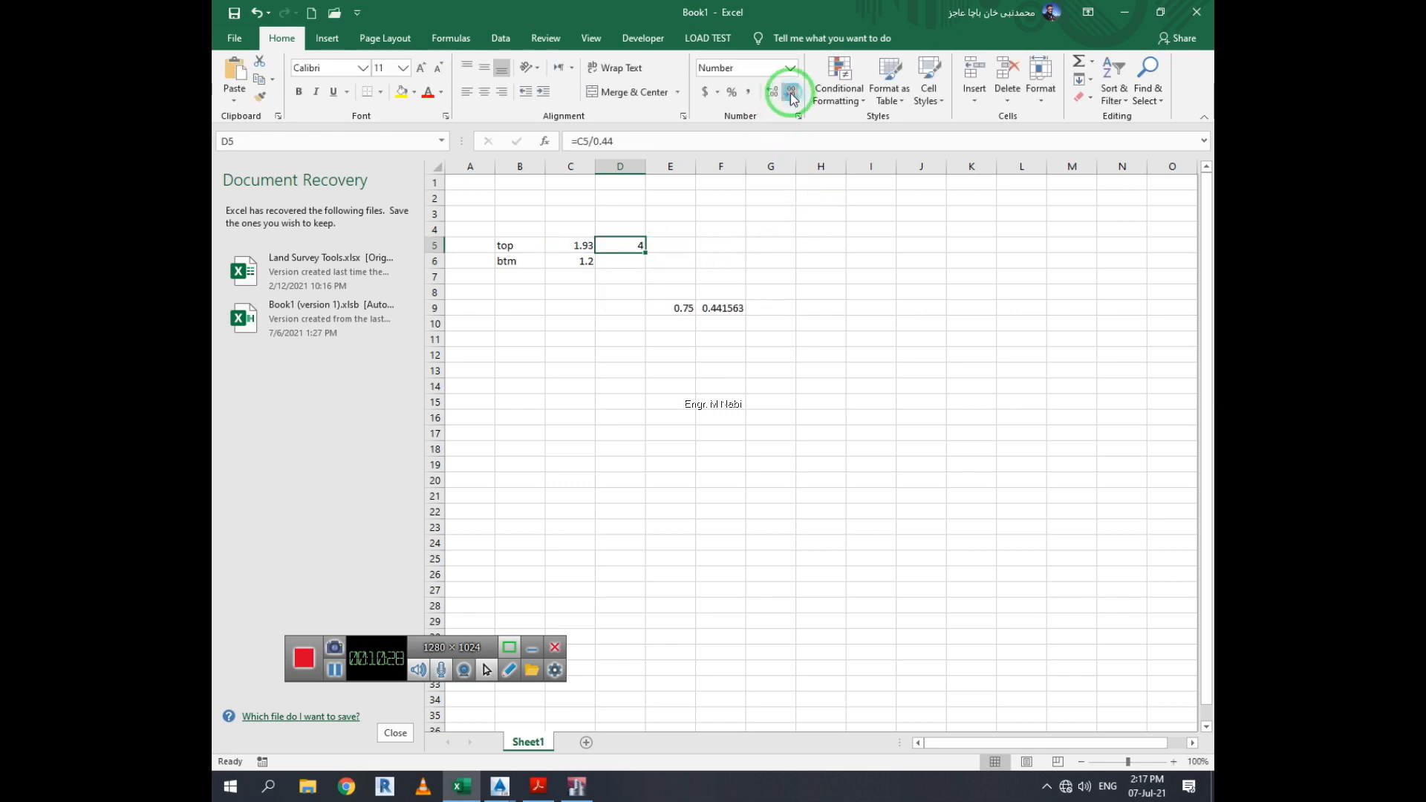
click(792, 93)
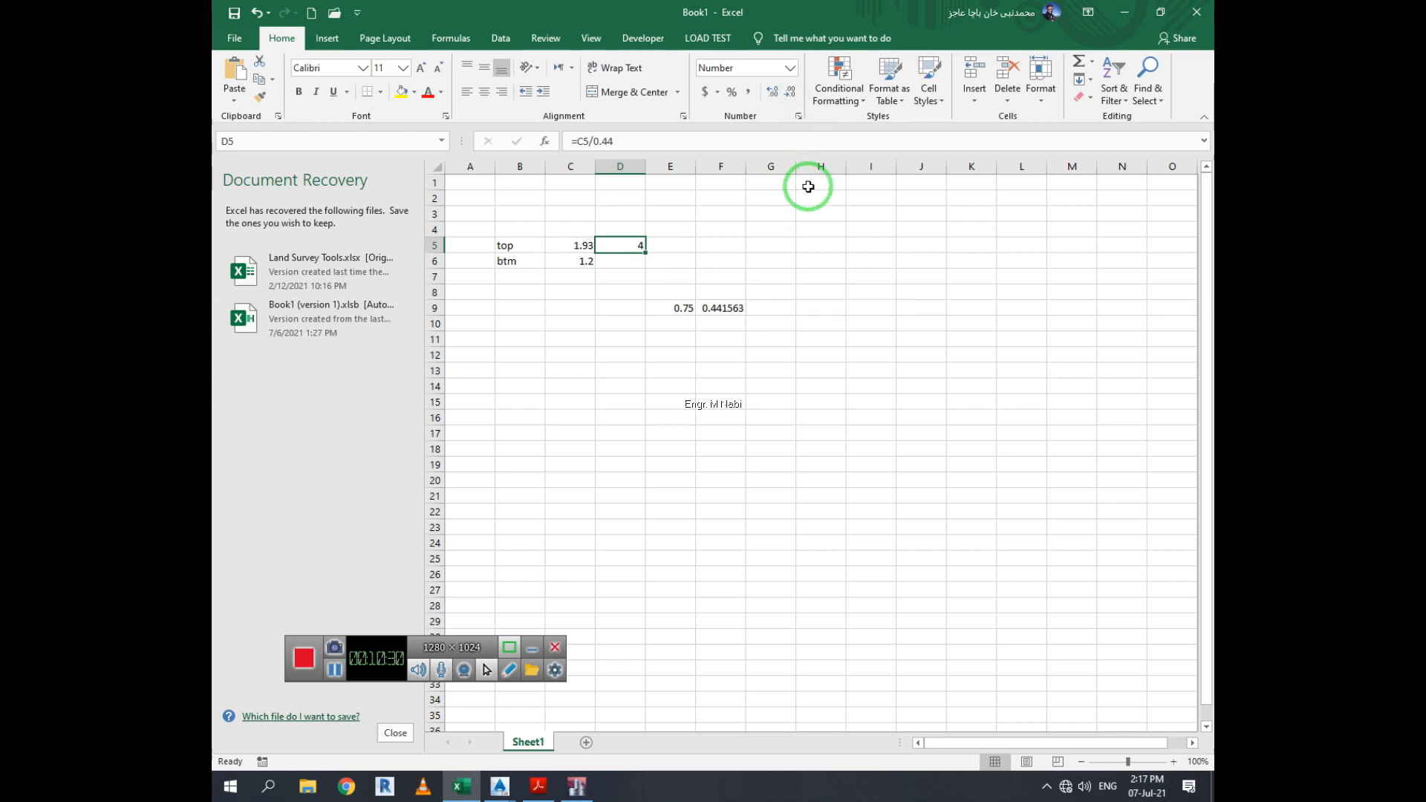
click(817, 335)
Enter the formula =C6/F9 in D6 to divide the bottom steel area by the bar area
click(644, 245)
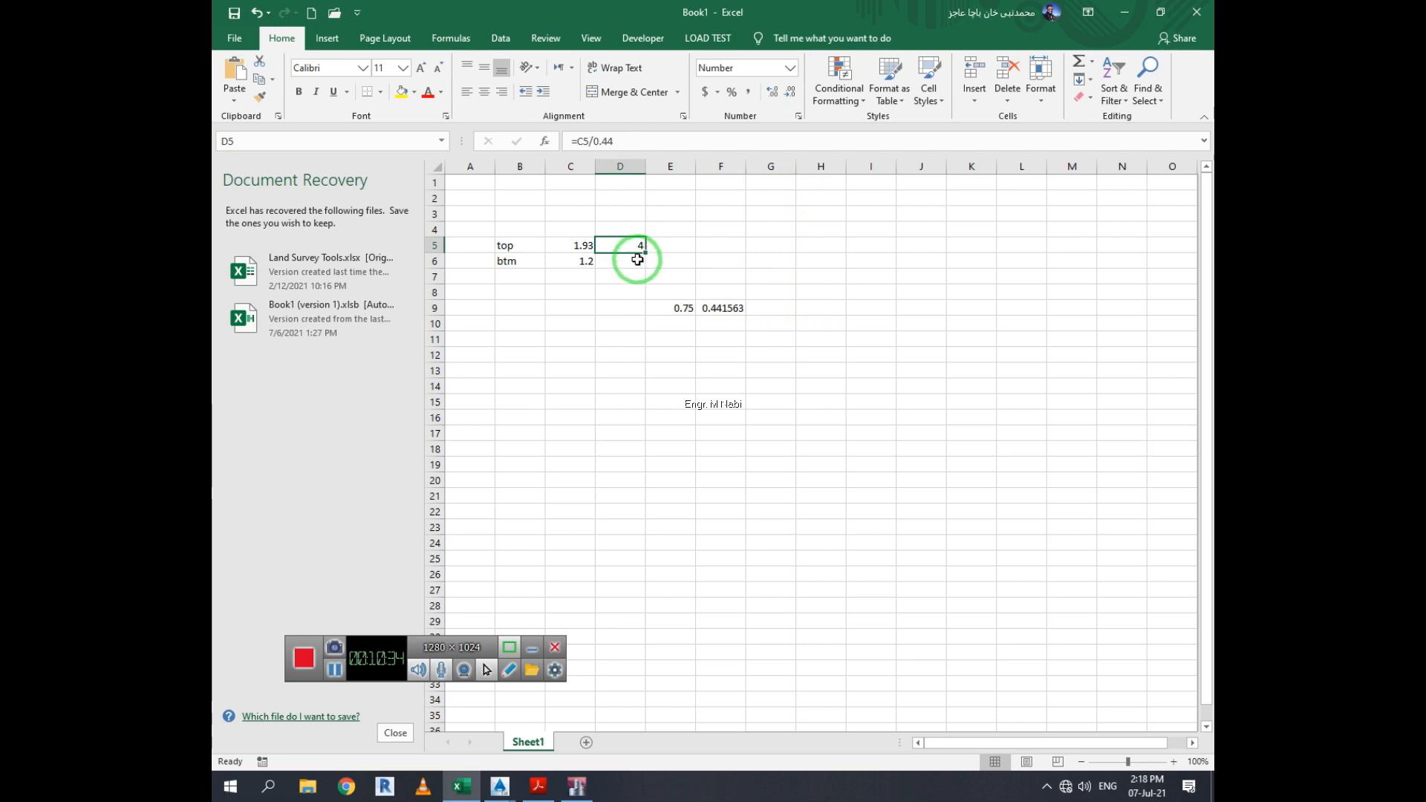
click(637, 259)
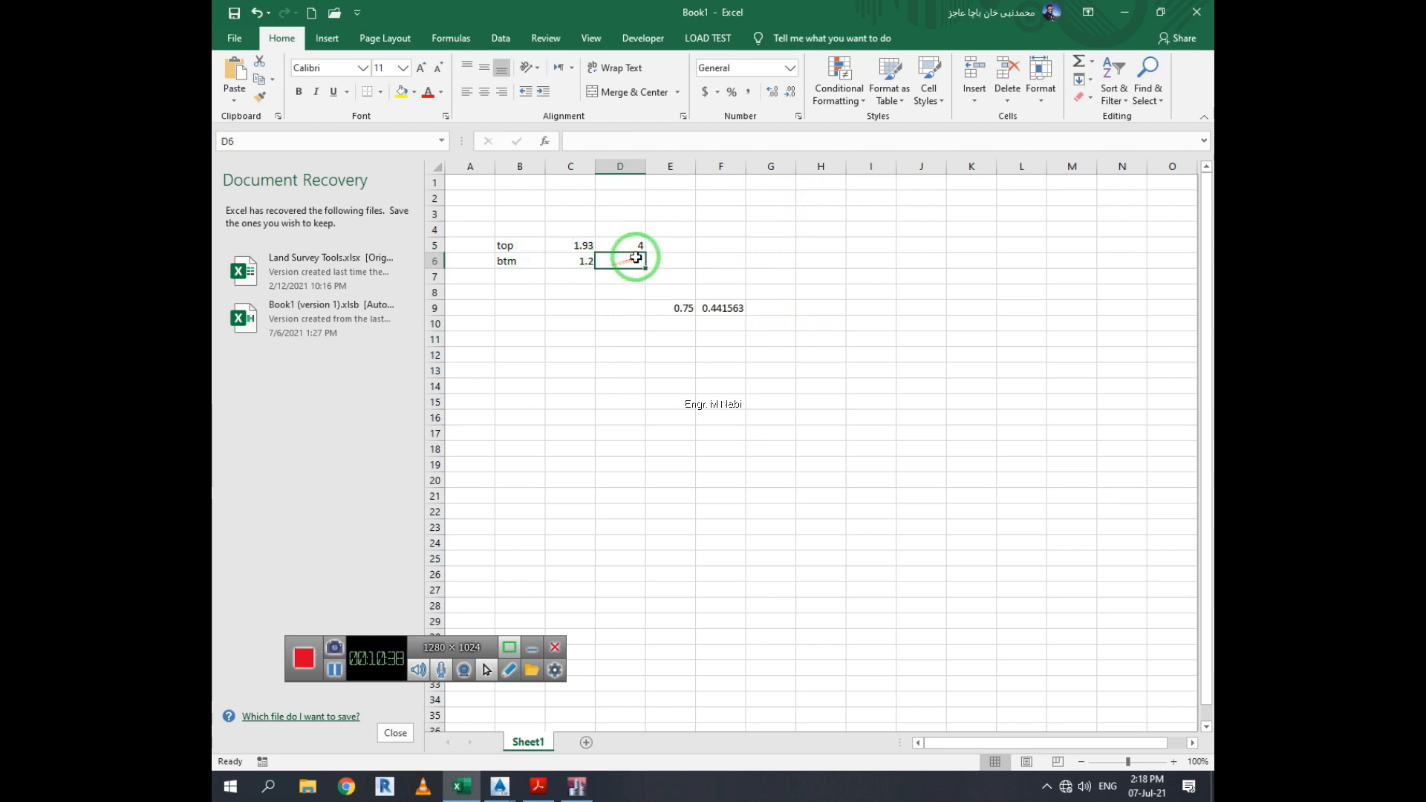
text(=)
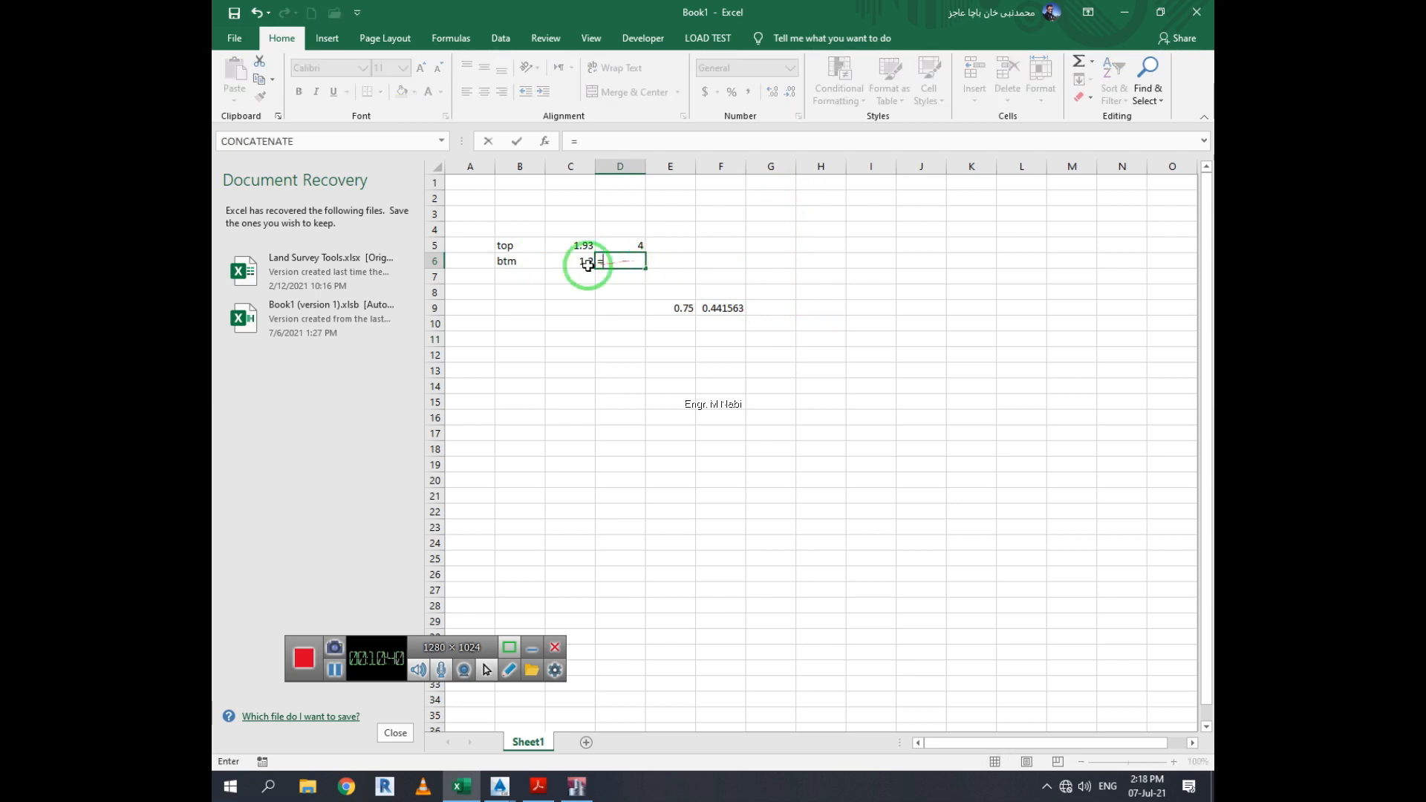
click(566, 266)
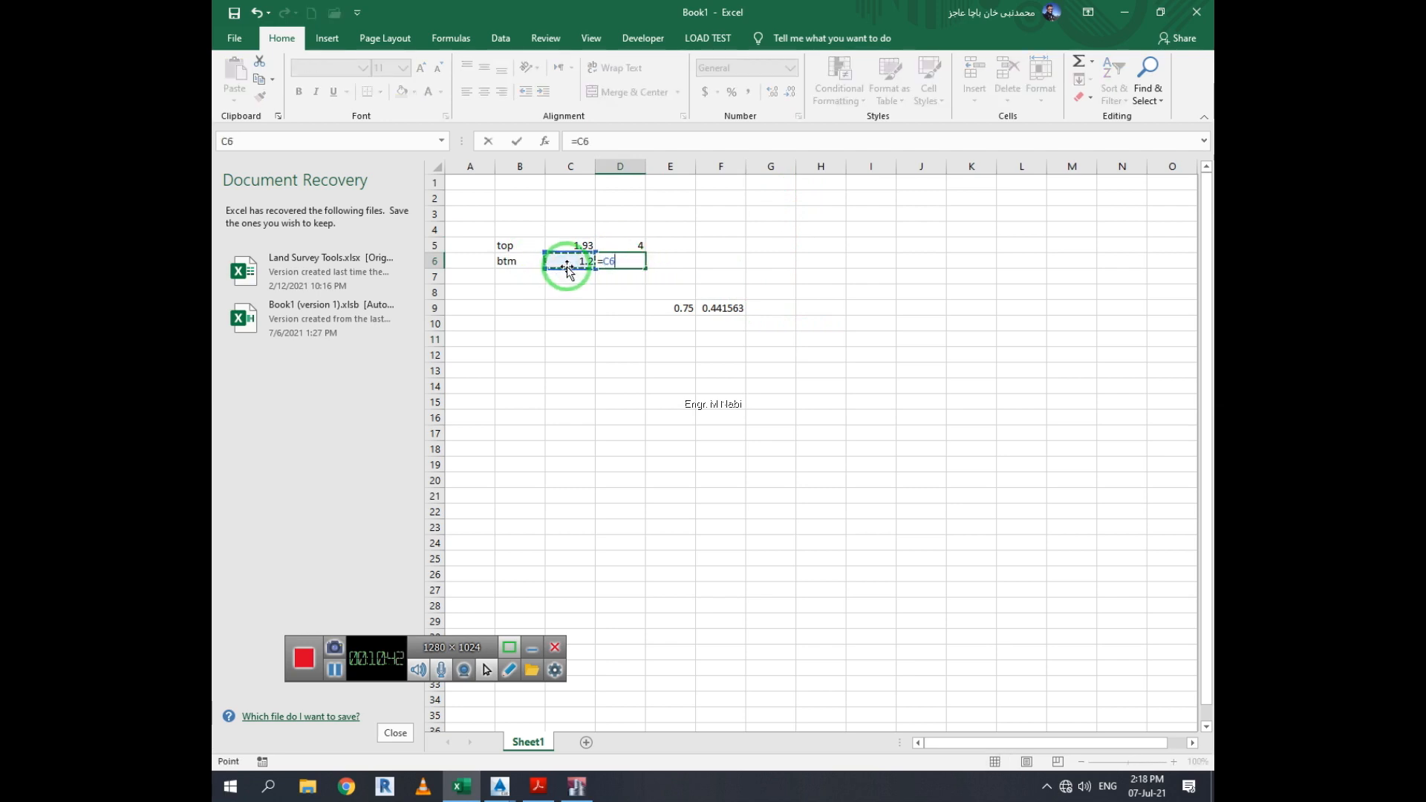
text(/)
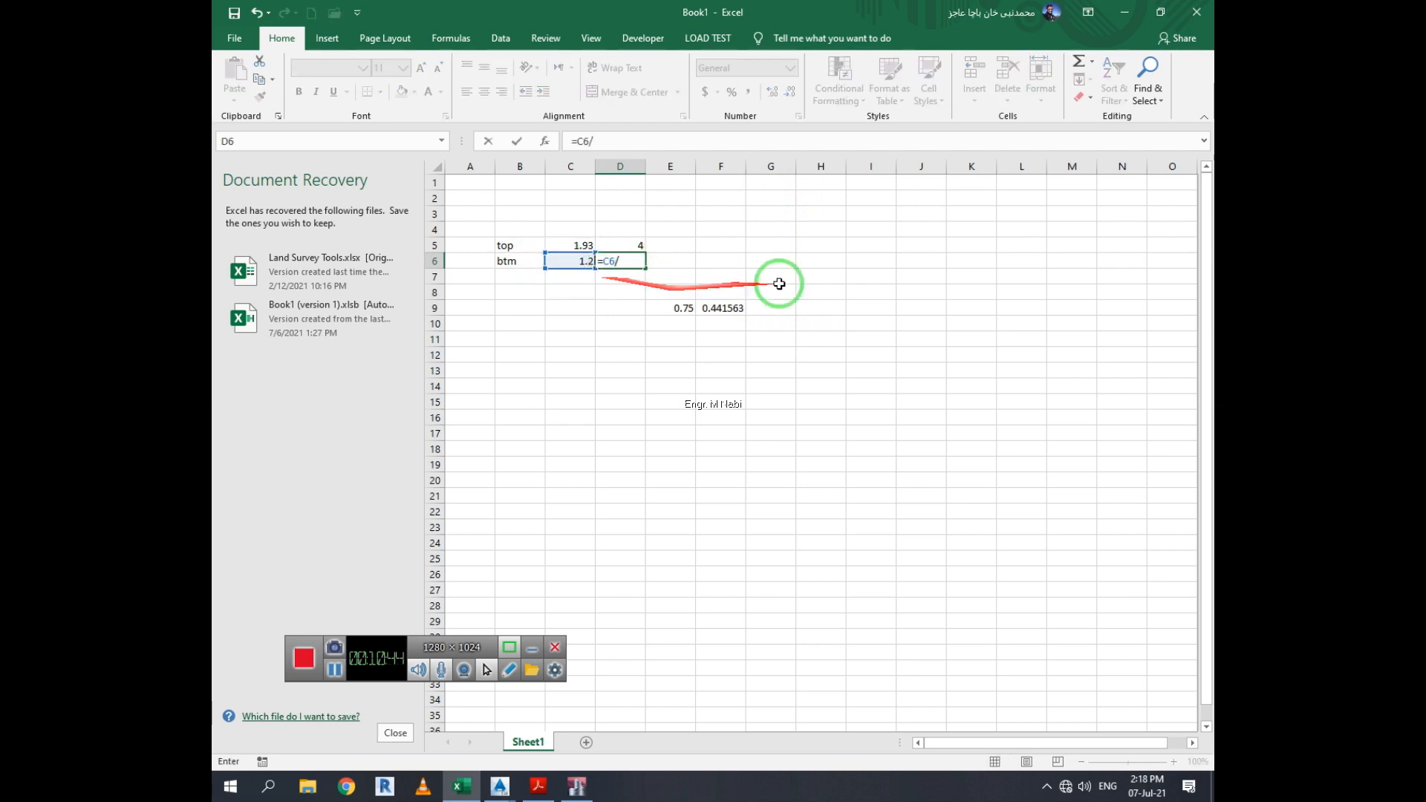
click(743, 308)
key(Return)
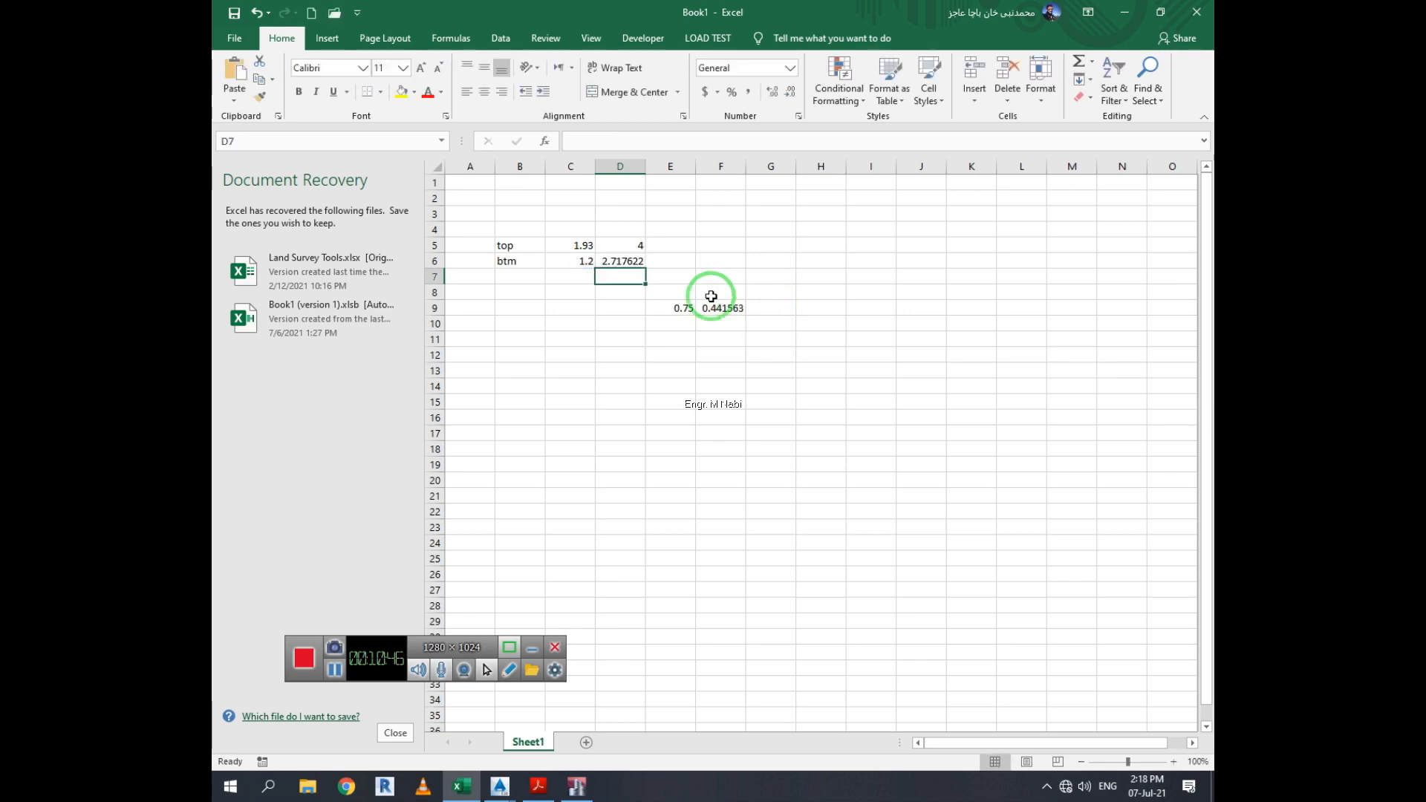
Decrease the decimal places of D6 so the bottom bar count shows as a whole number
click(631, 260)
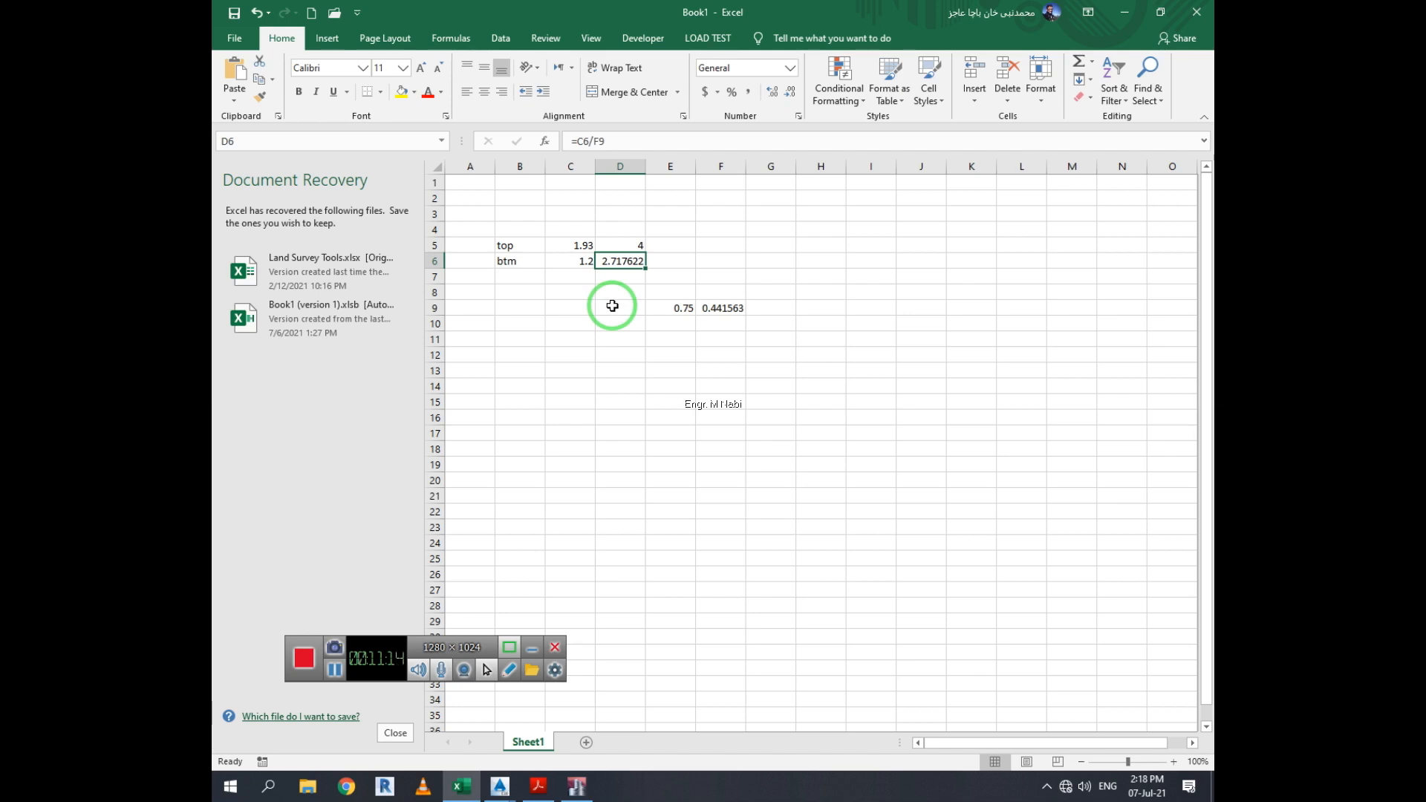
click(686, 352)
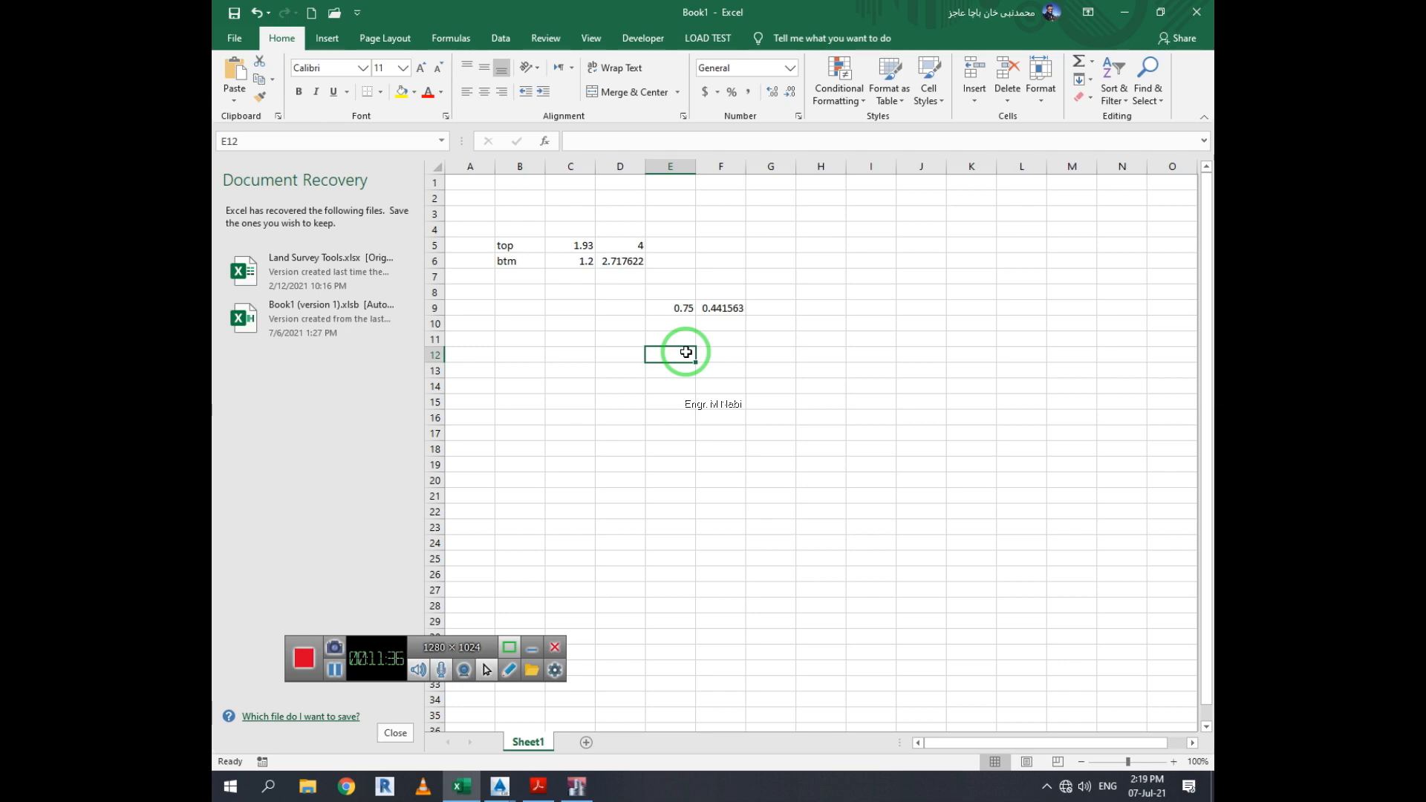
click(631, 262)
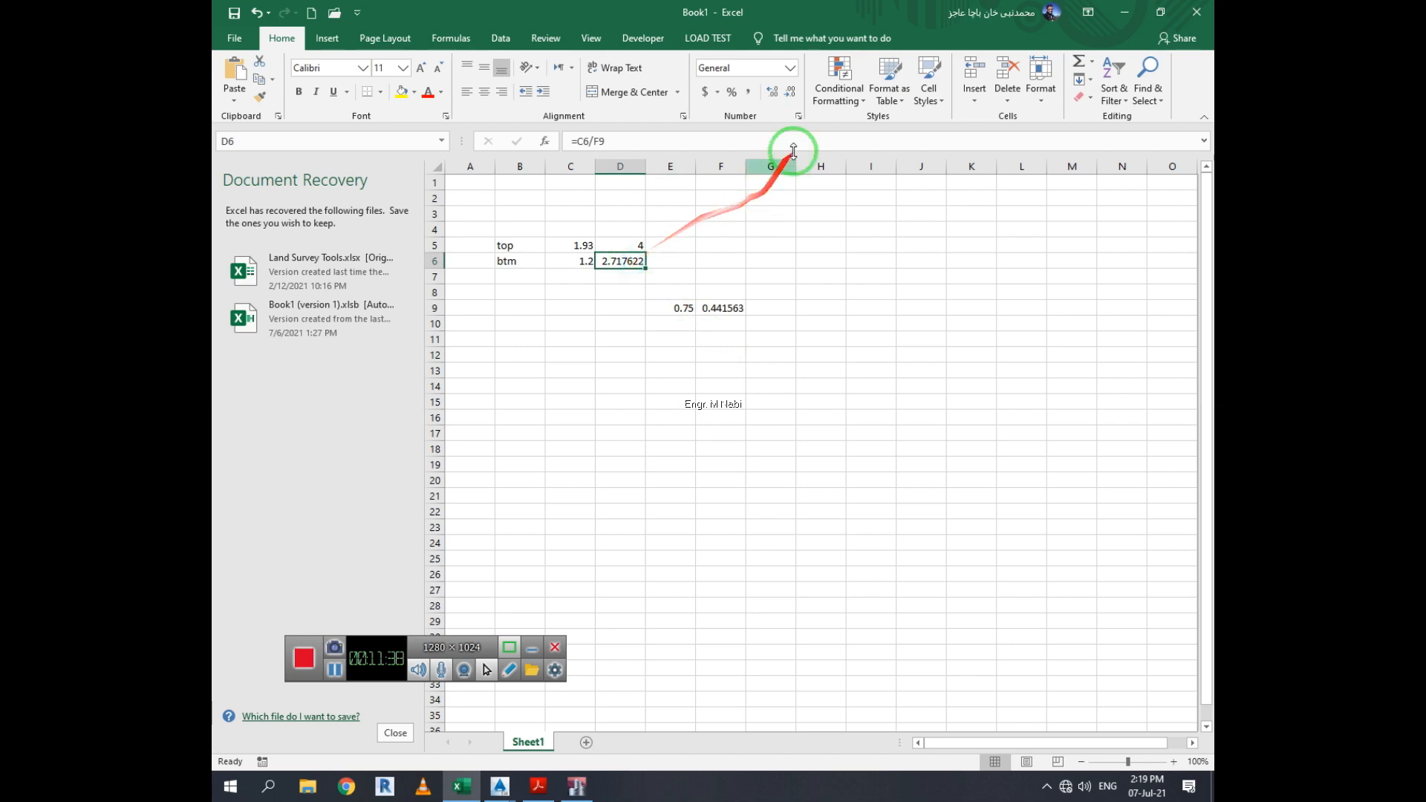
click(790, 92)
click(790, 92)
click(790, 92)
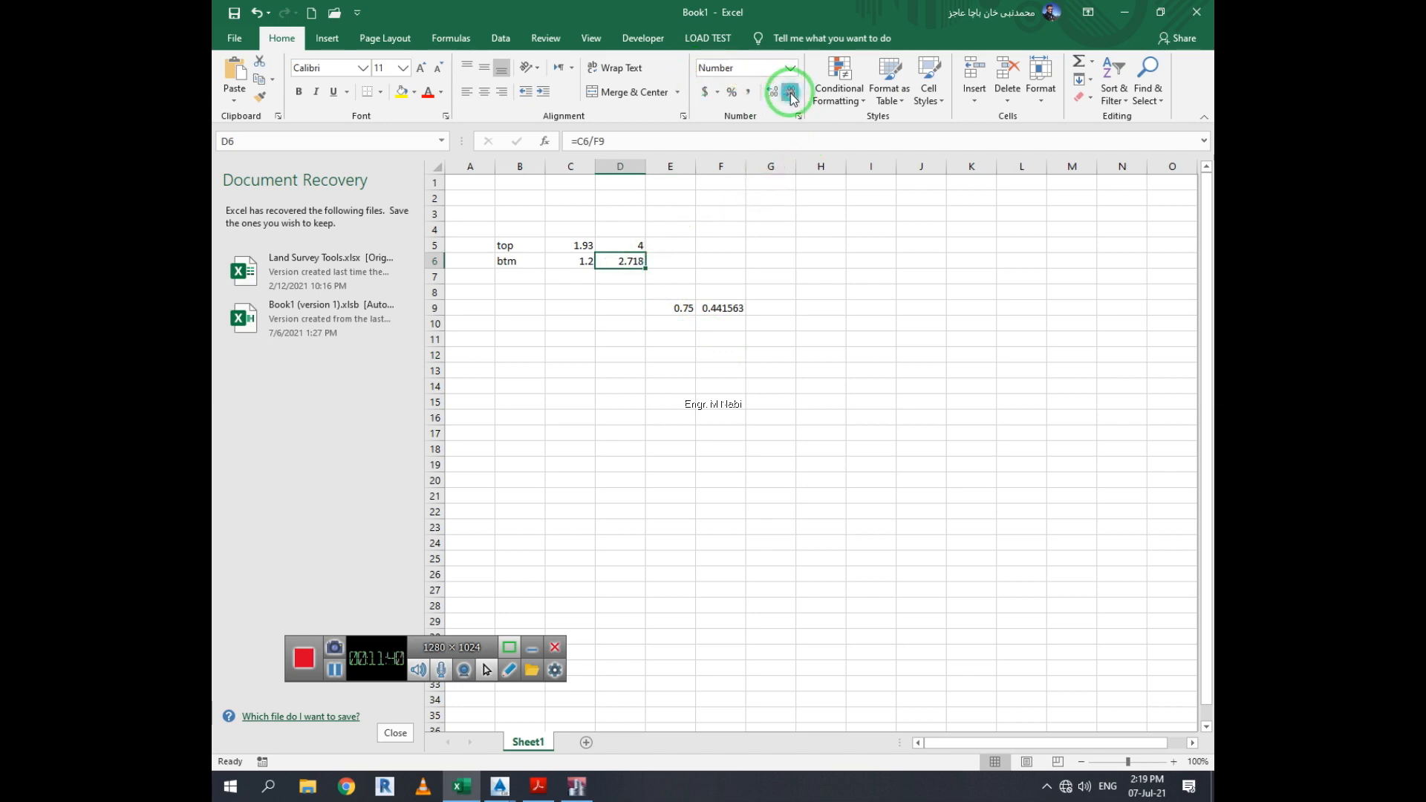
click(790, 92)
click(790, 93)
click(790, 92)
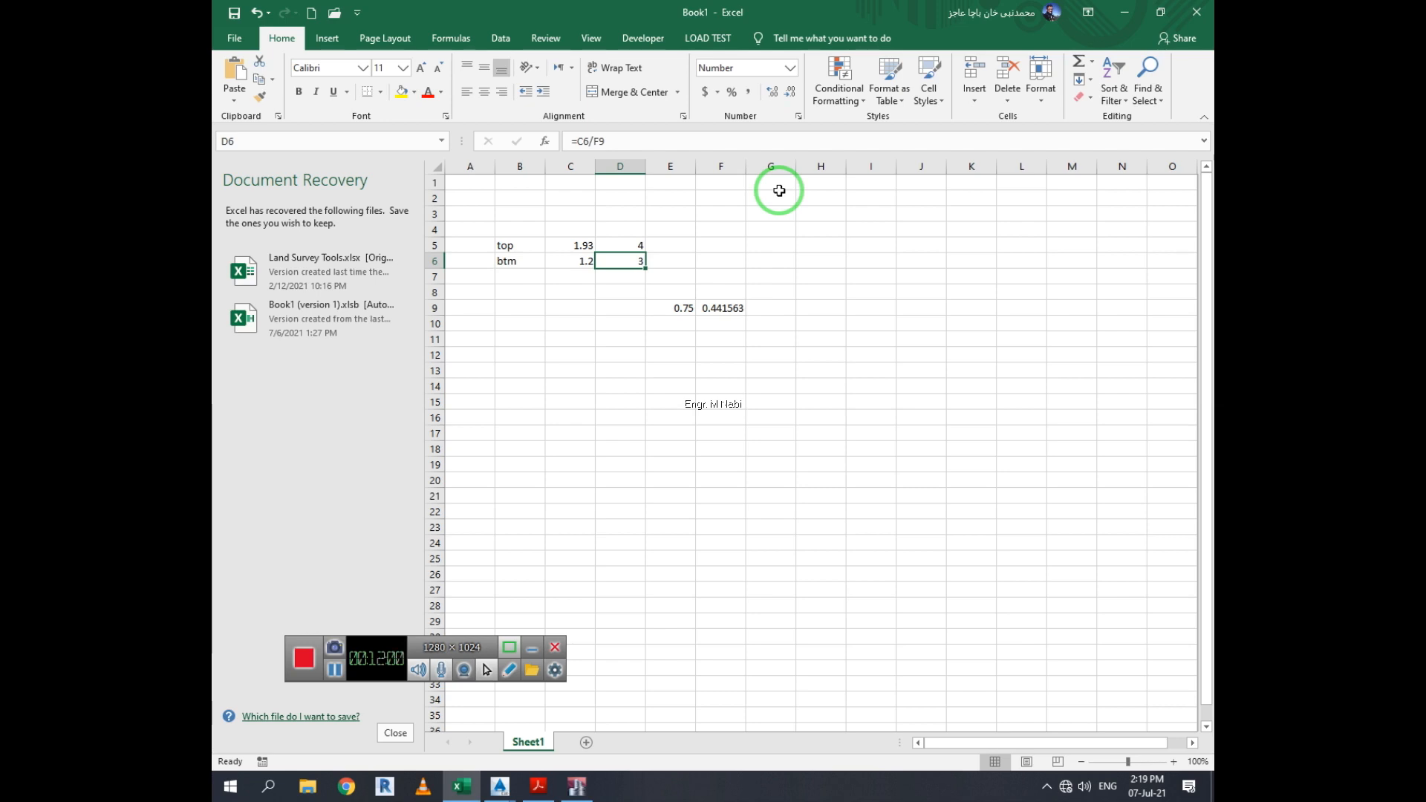
Switch to ETABS and clear the longitudinal reinforcing display from elevation view A
click(1124, 12)
click(750, 551)
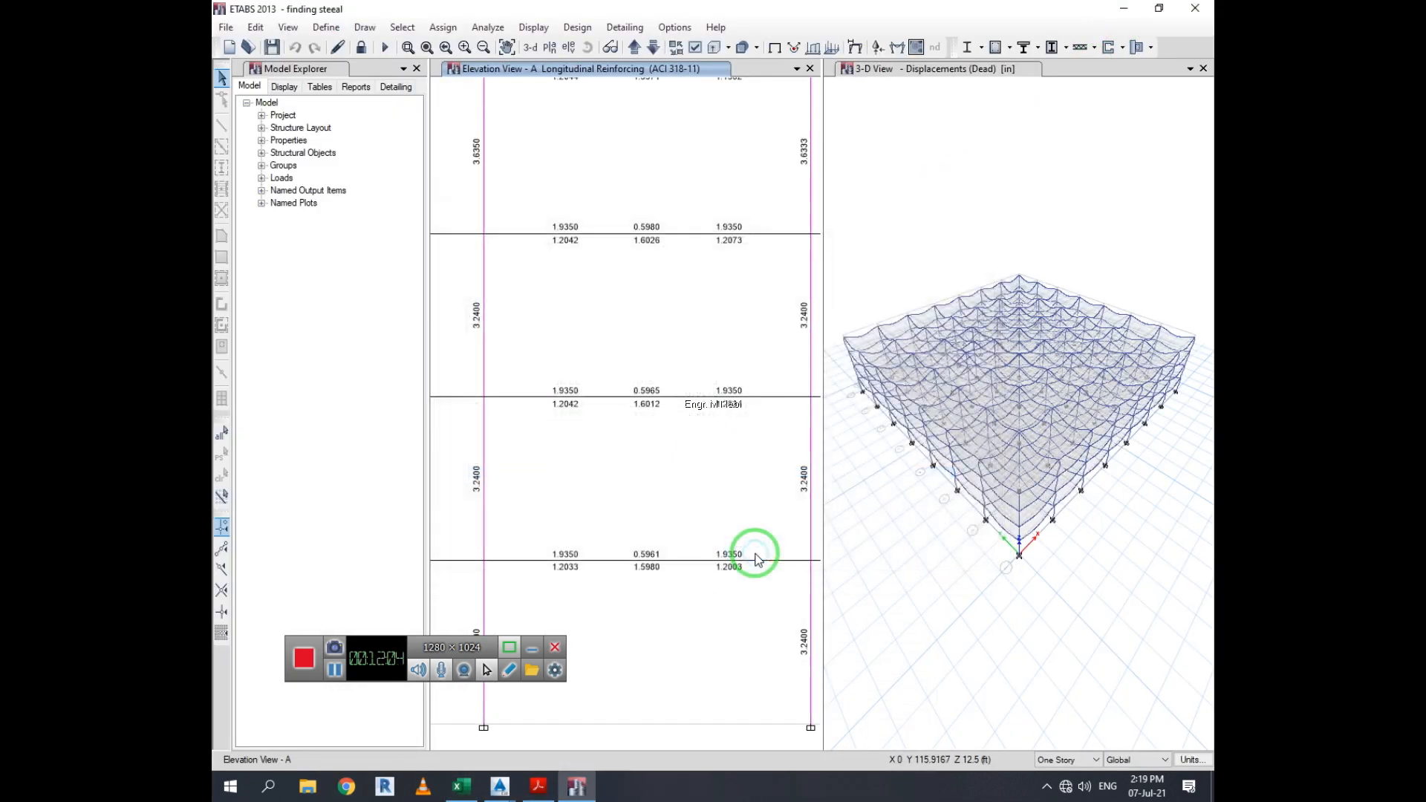
click(808, 47)
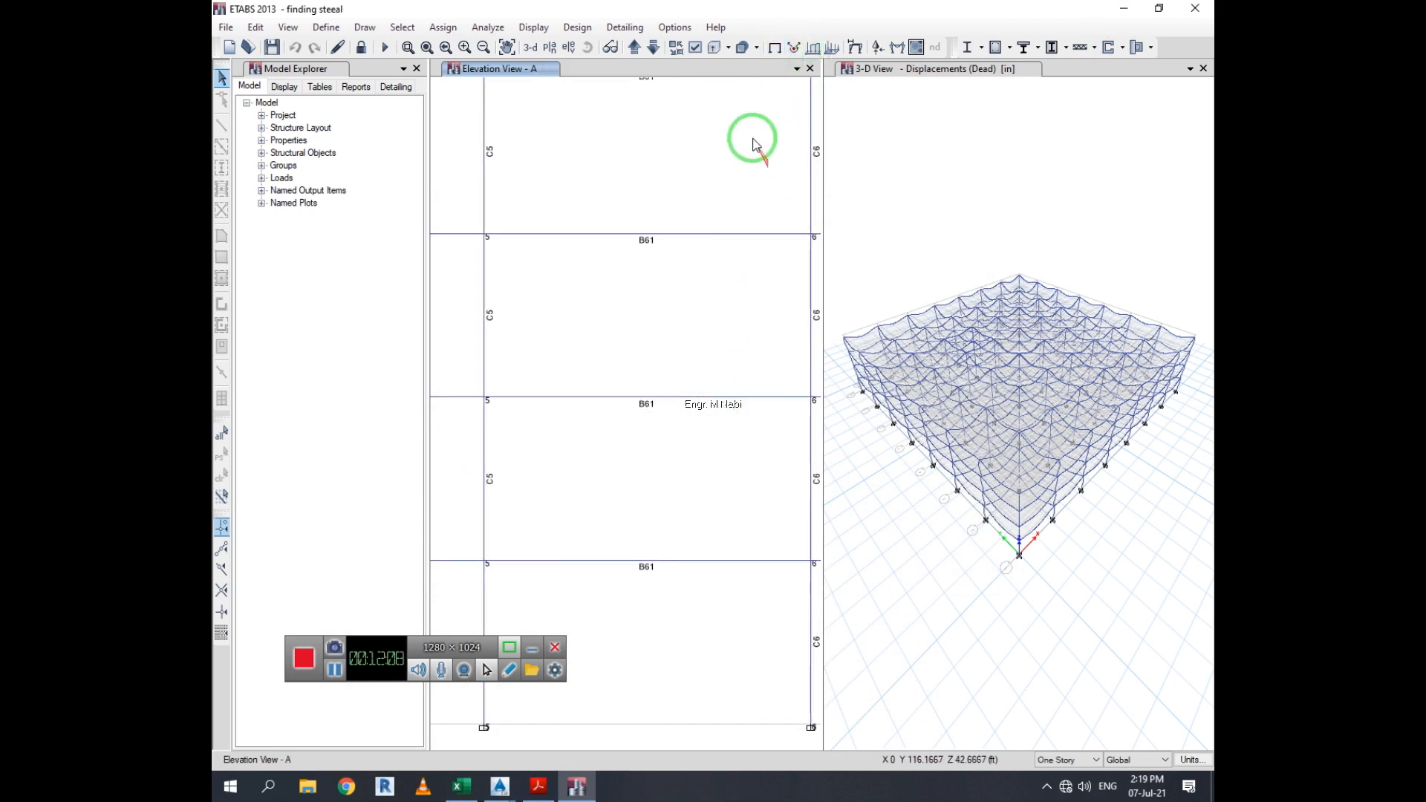
Display the deformed shape for the Dead load case in elevation view A
click(532, 29)
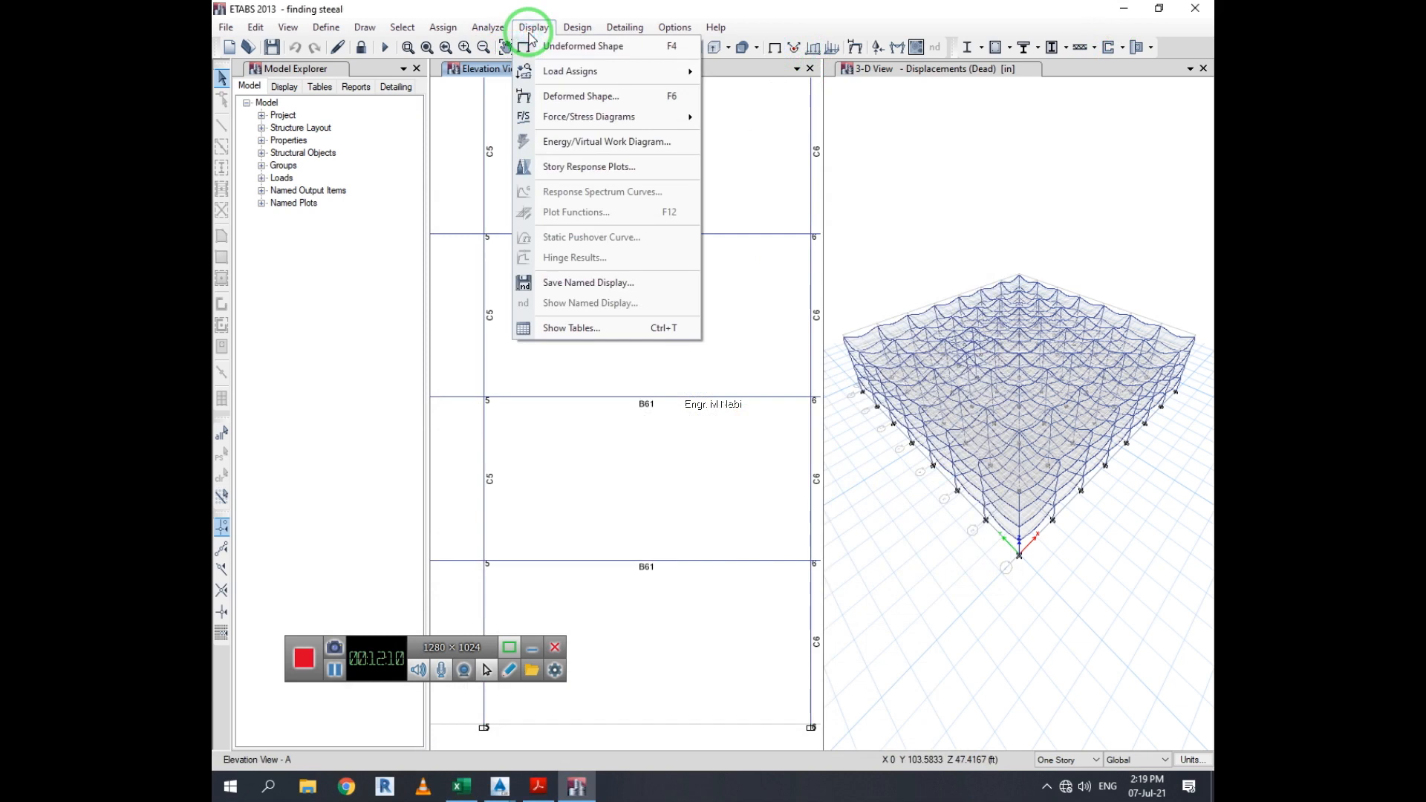
click(610, 96)
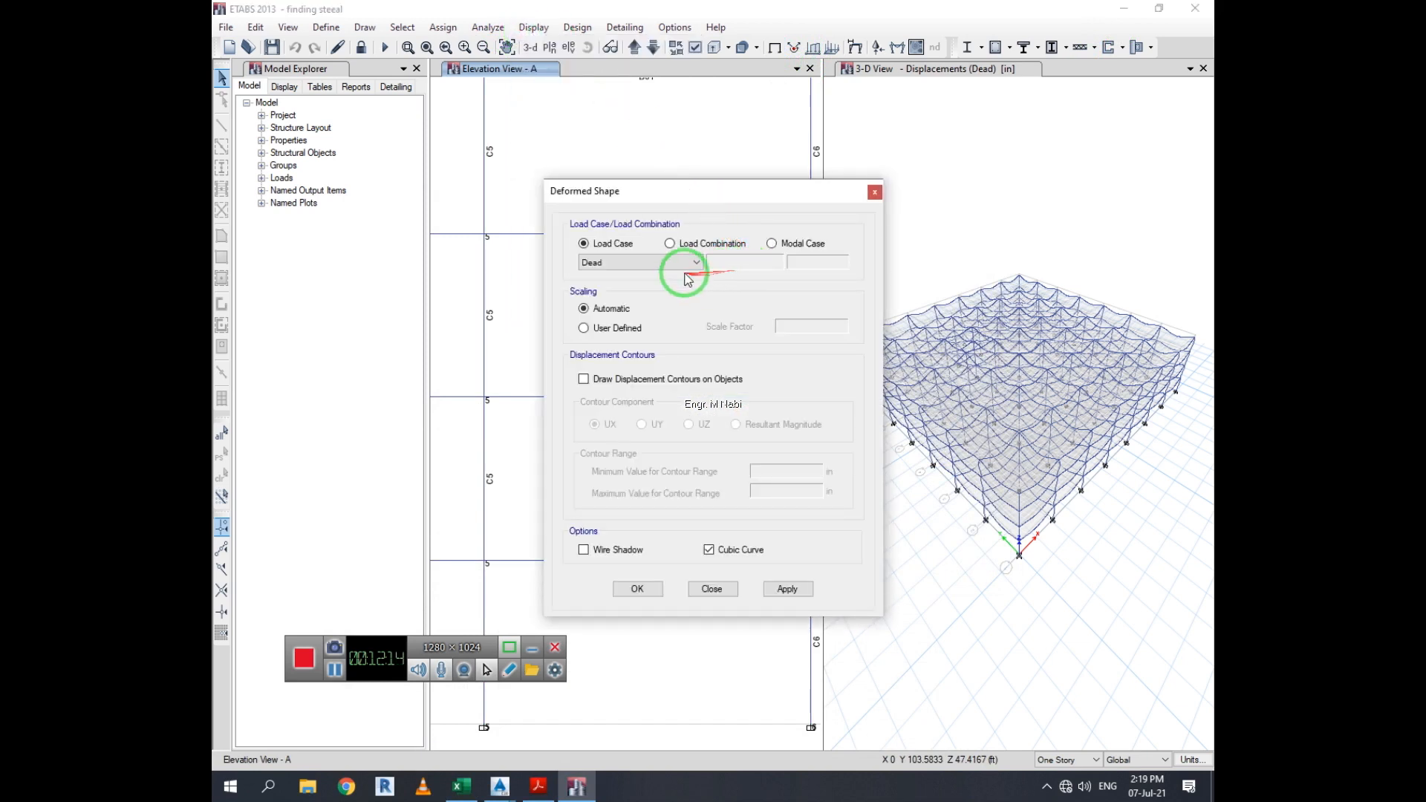
click(787, 588)
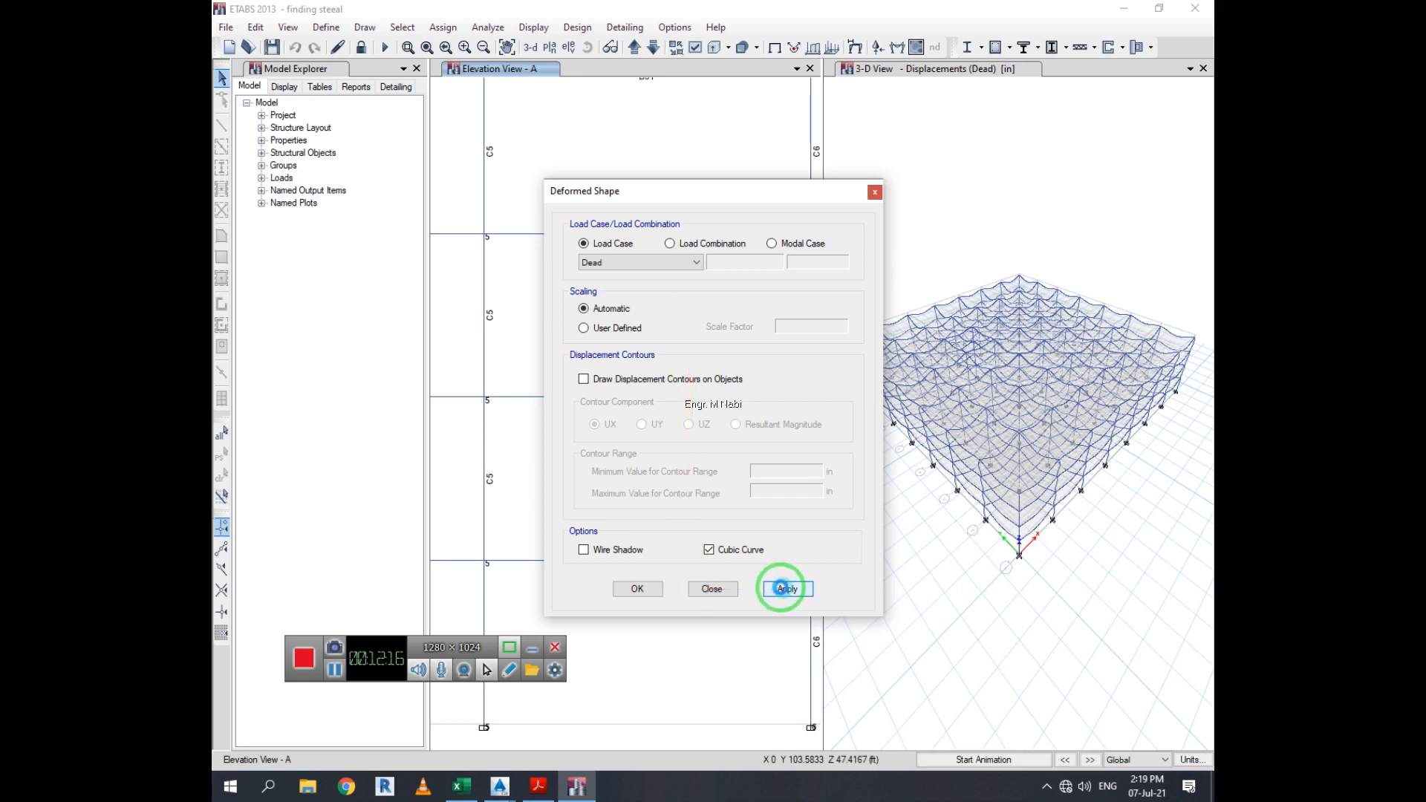
click(637, 589)
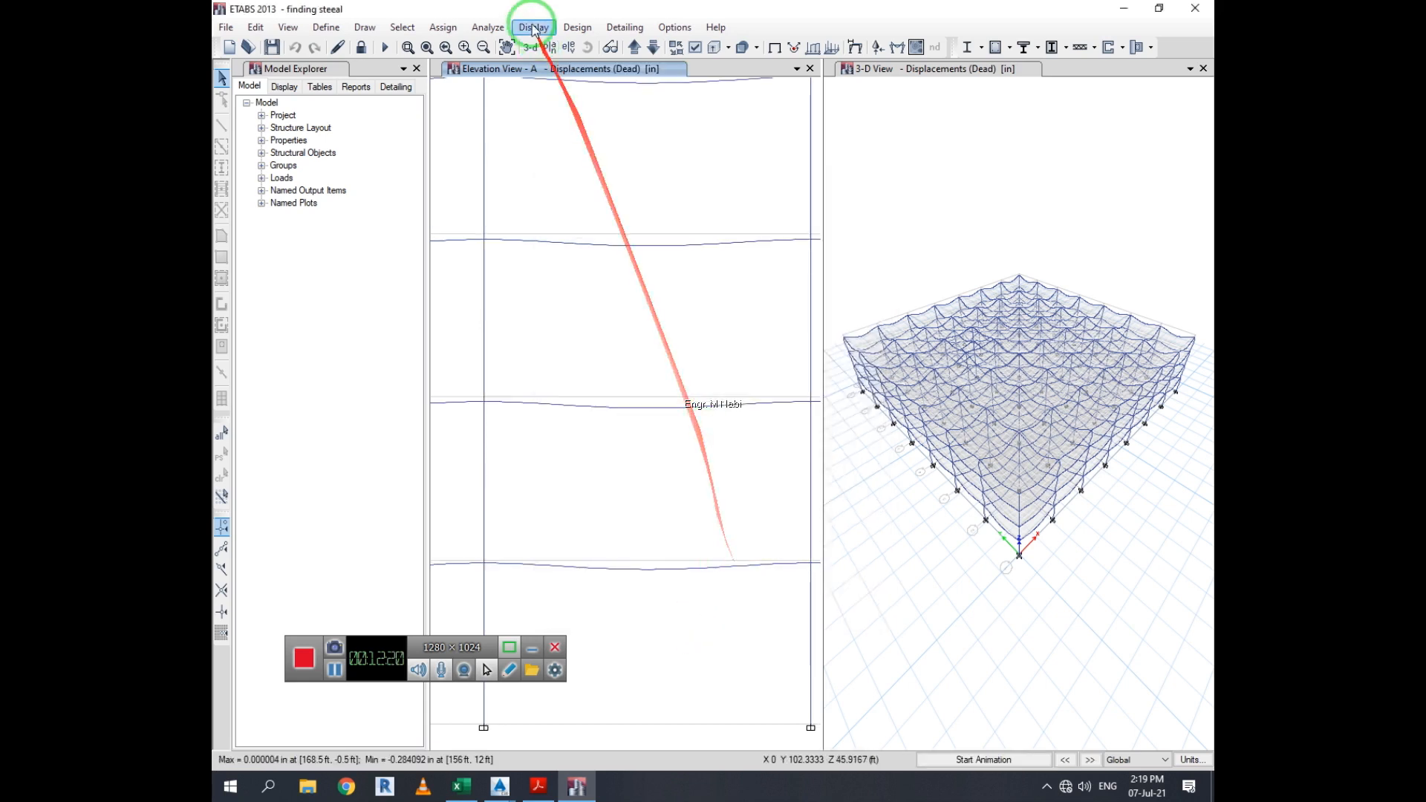
click(776, 49)
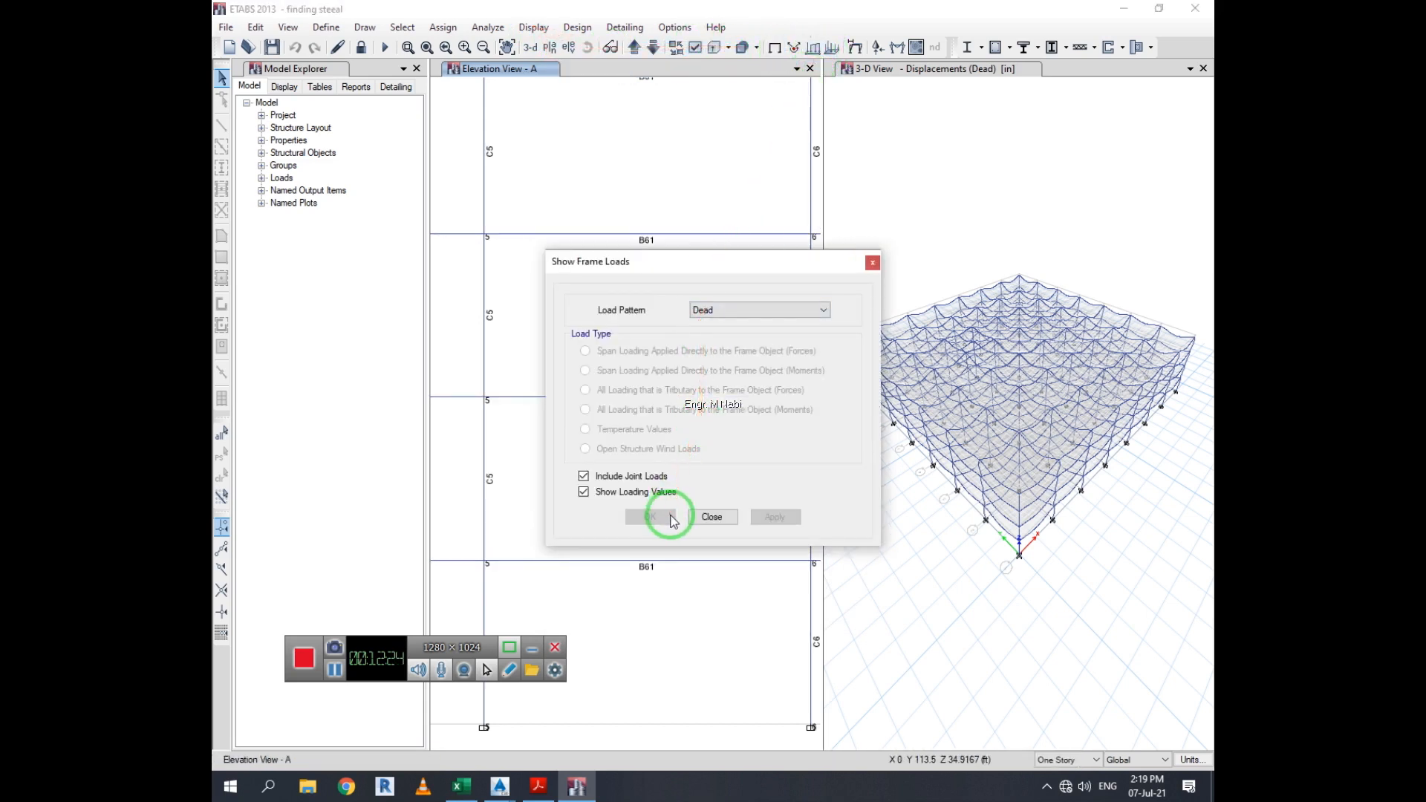
click(872, 263)
click(826, 46)
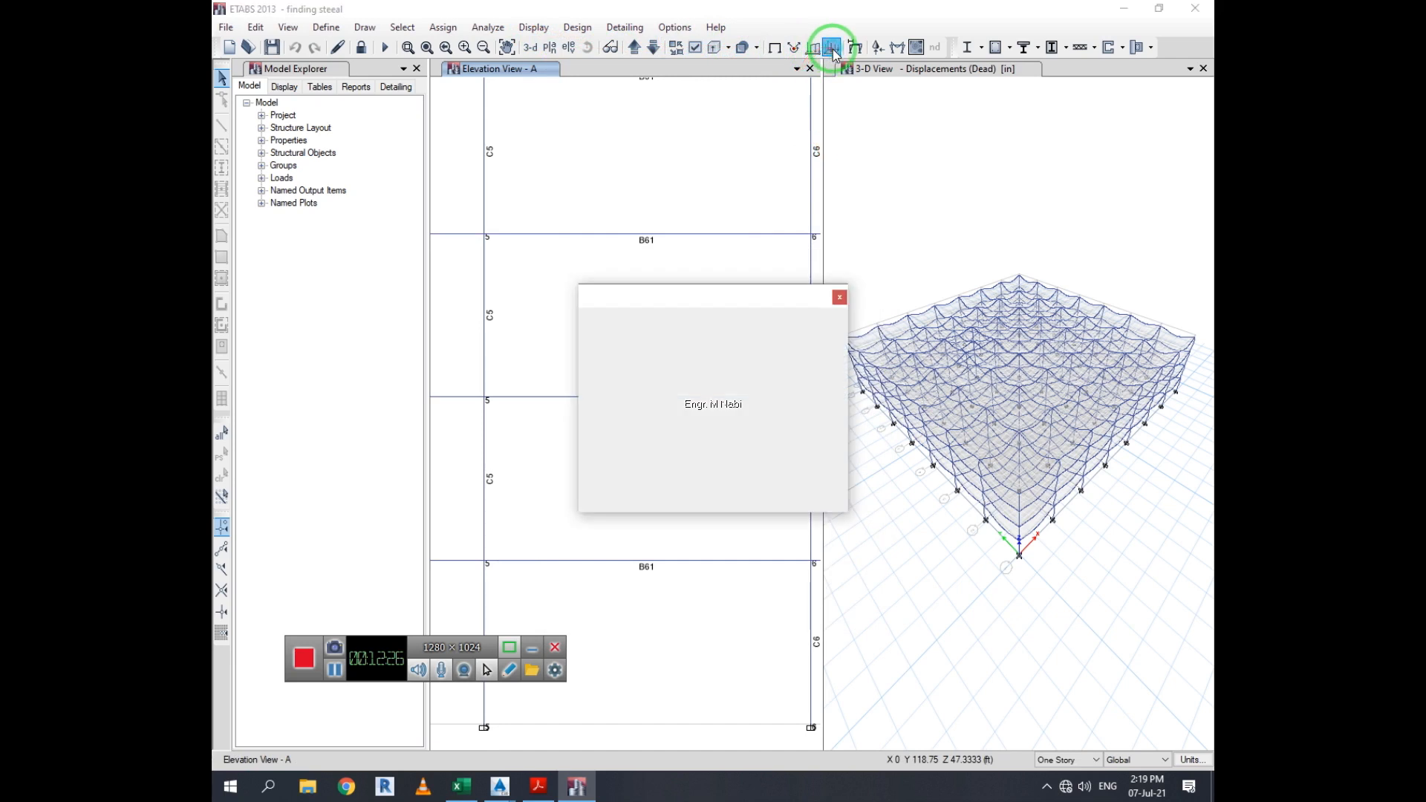
click(729, 492)
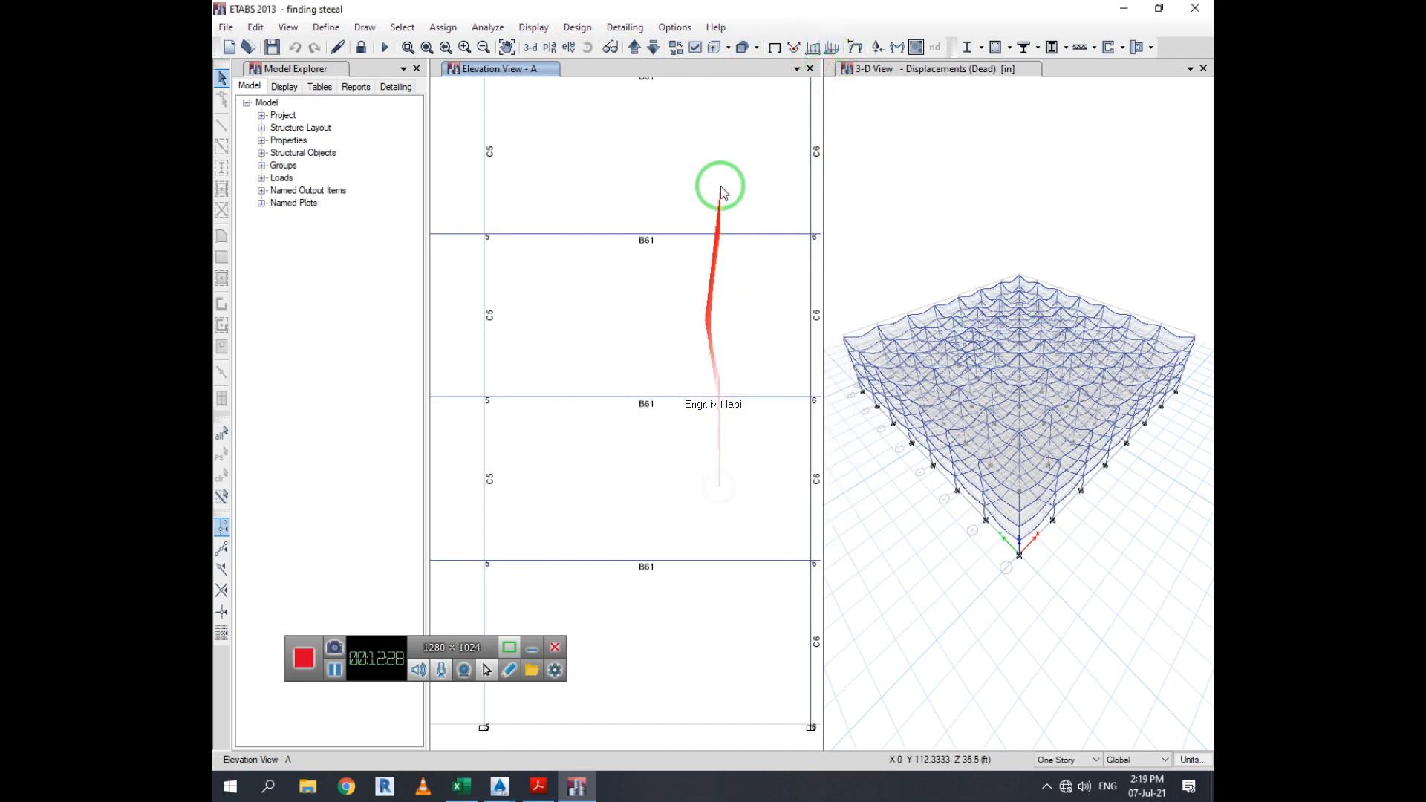
Redisplay the Dead load case deformed shape in elevation view A with the Cubic Curve option
click(855, 47)
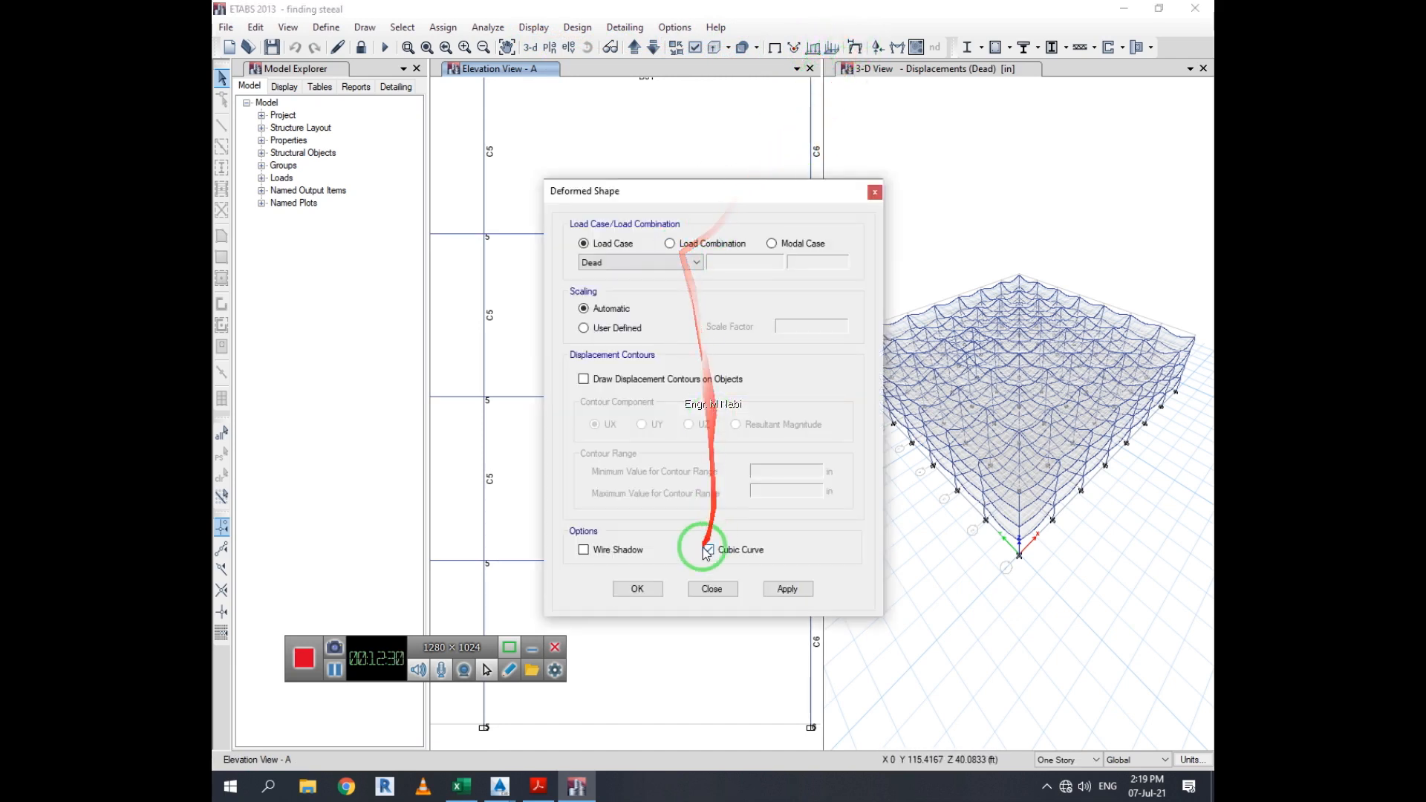
click(789, 589)
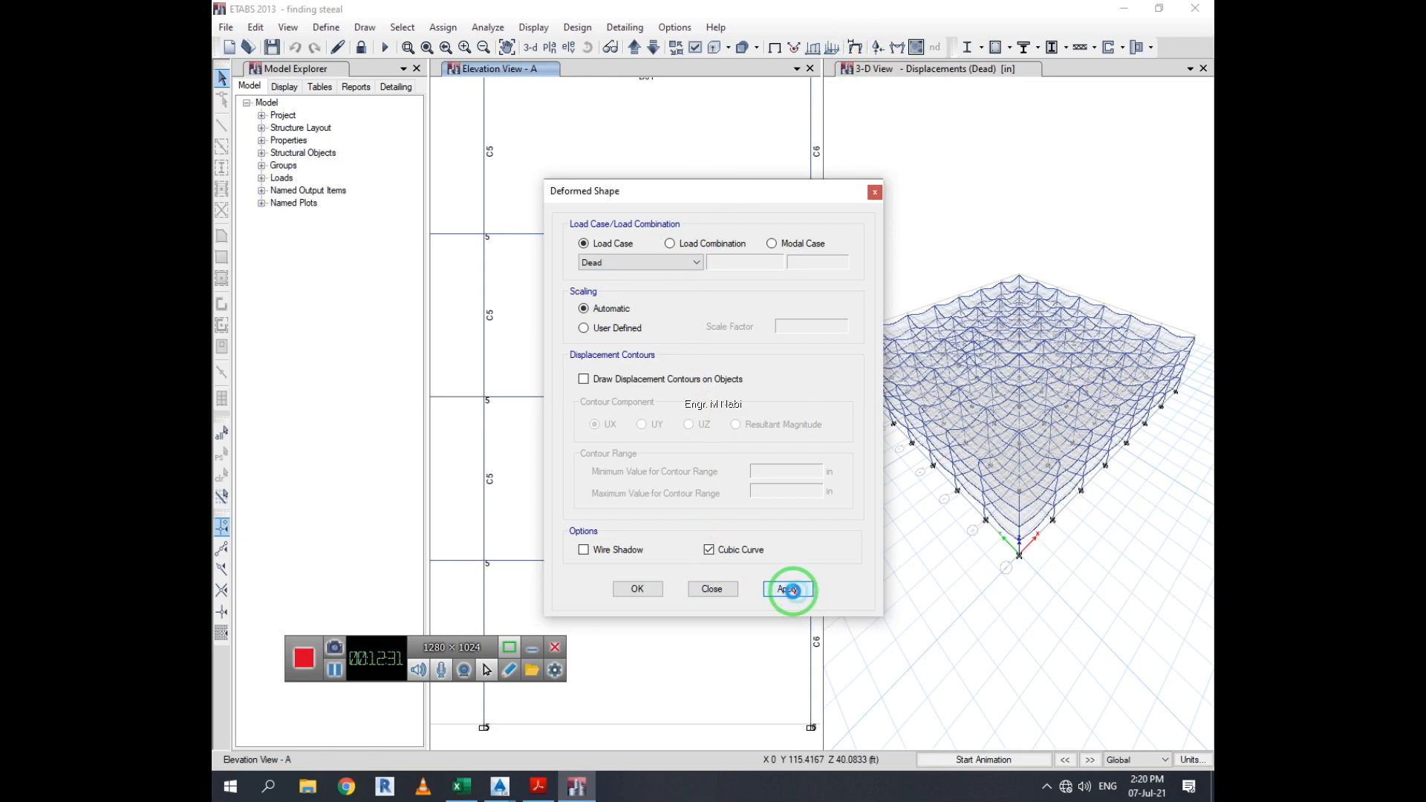
click(712, 589)
Display the Moment 3-3 member force diagram for the Dead load case in elevation view A
click(774, 47)
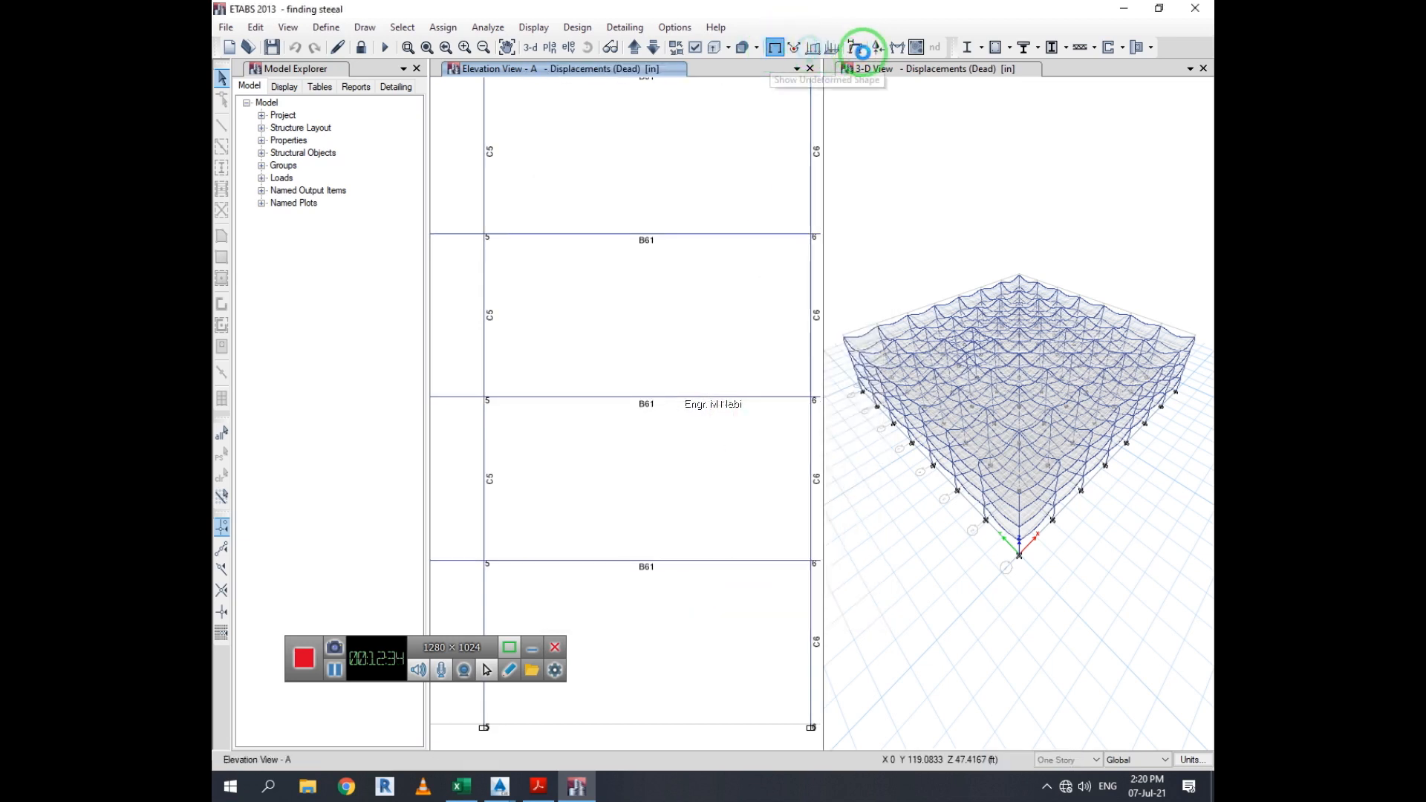
click(896, 47)
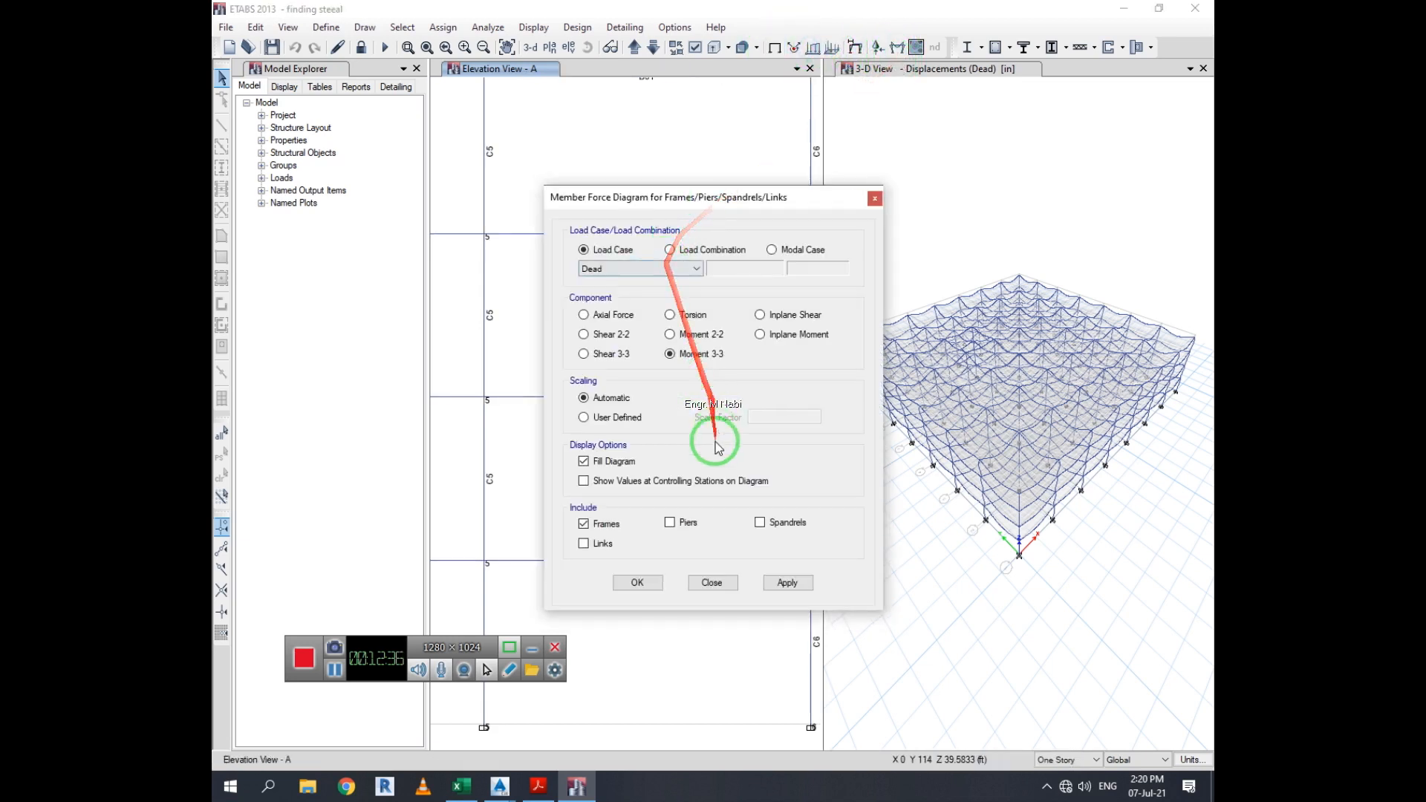
click(786, 584)
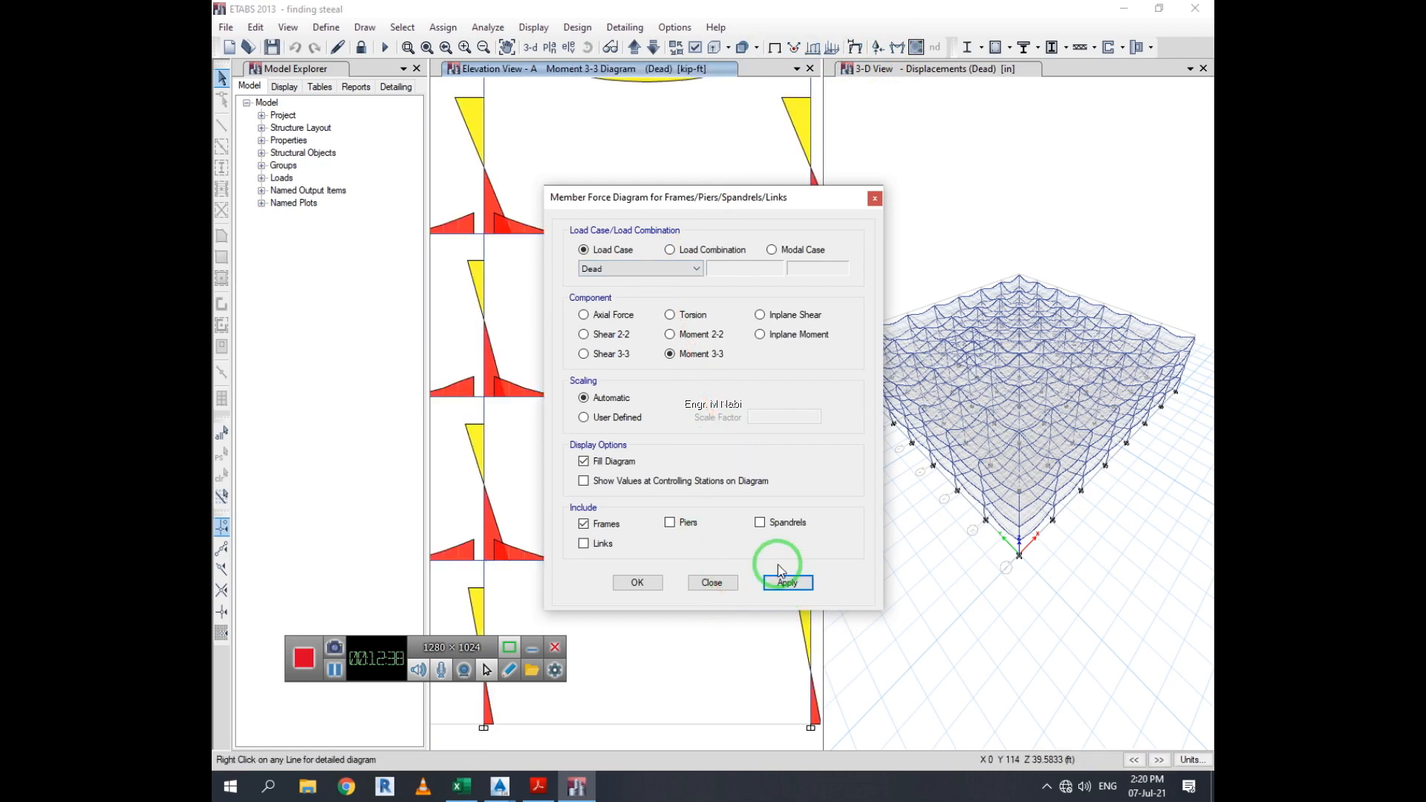
mouse_move(737, 203)
mouse_down()
mouse_move(1080, 288)
mouse_move(962, 235)
mouse_up()
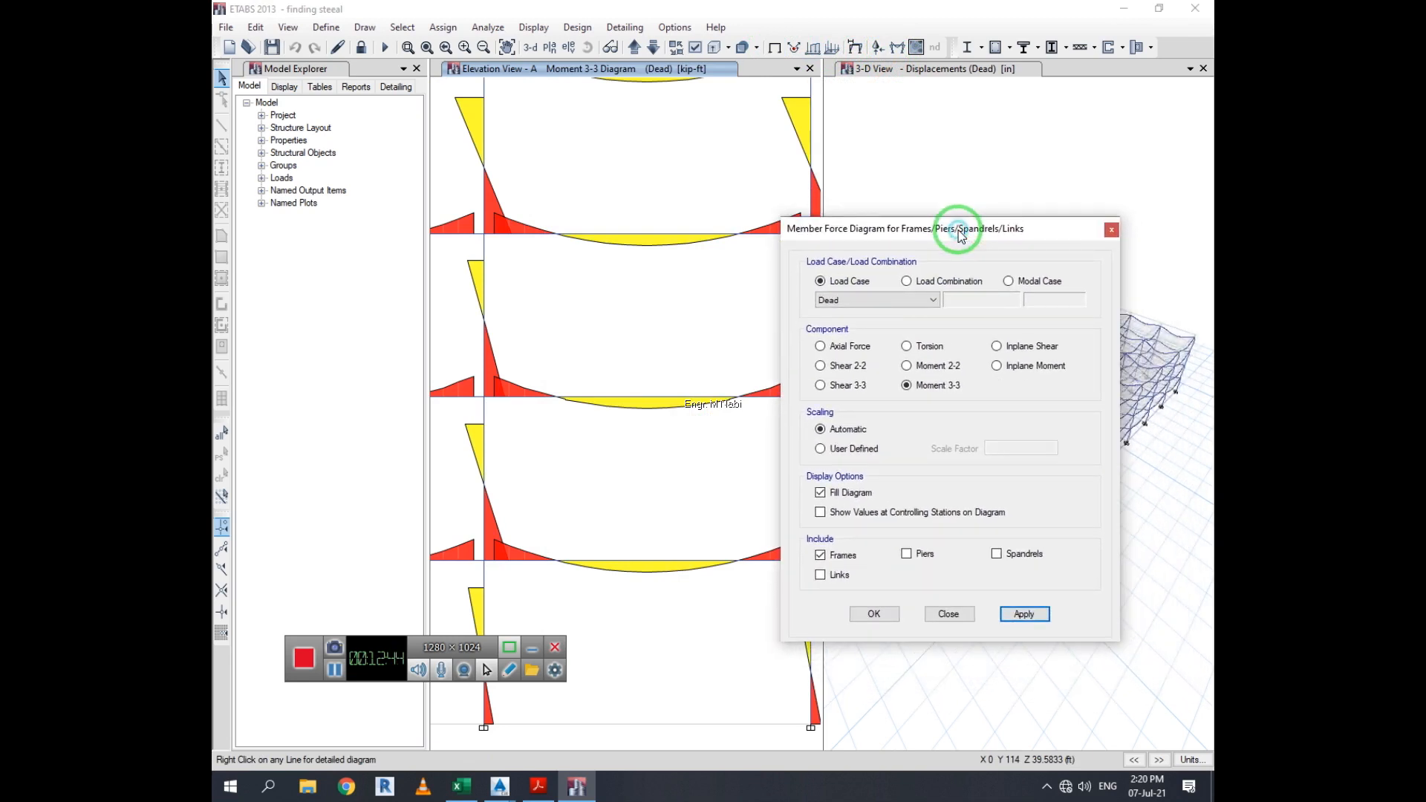
click(948, 614)
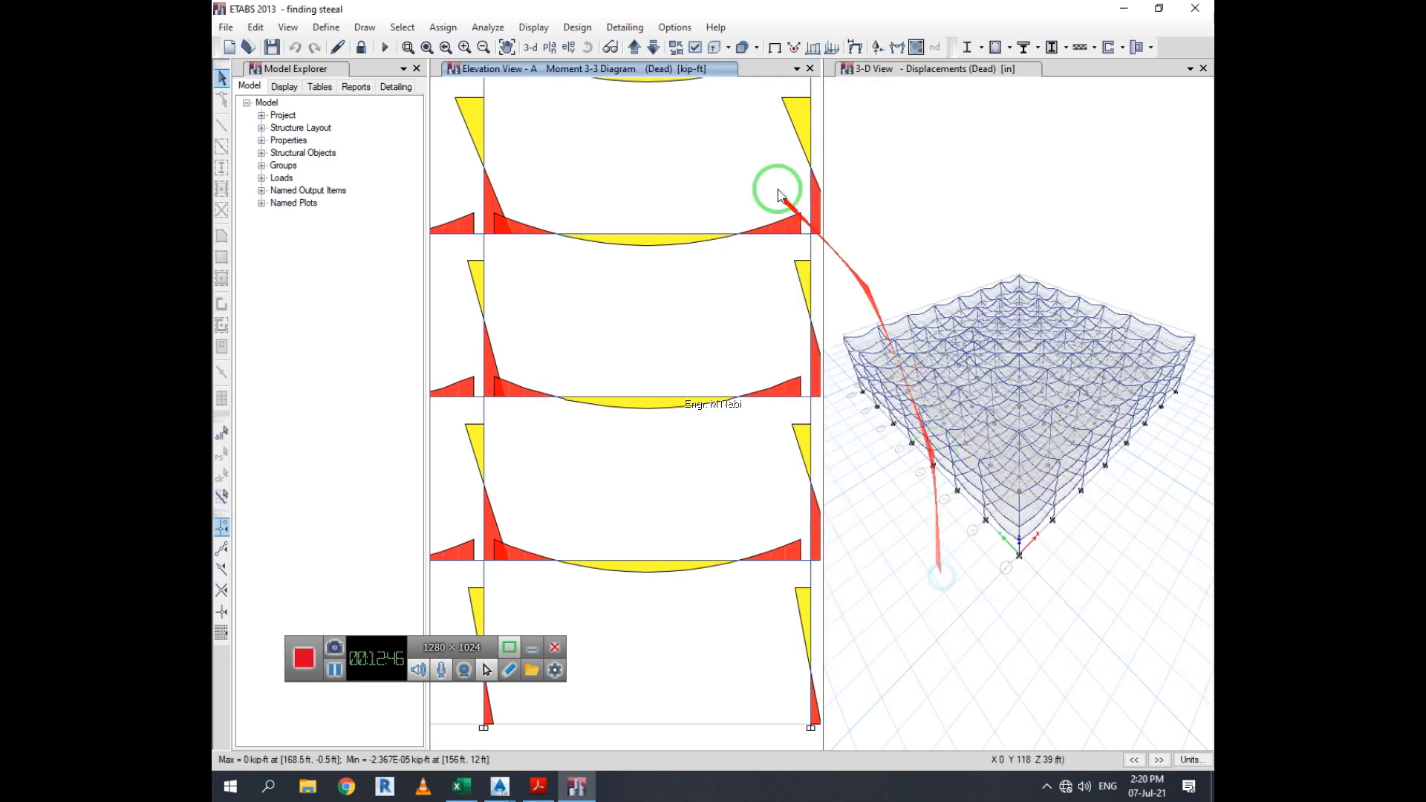
Display the shell resultant M22 force contours for the Dead load case
click(915, 46)
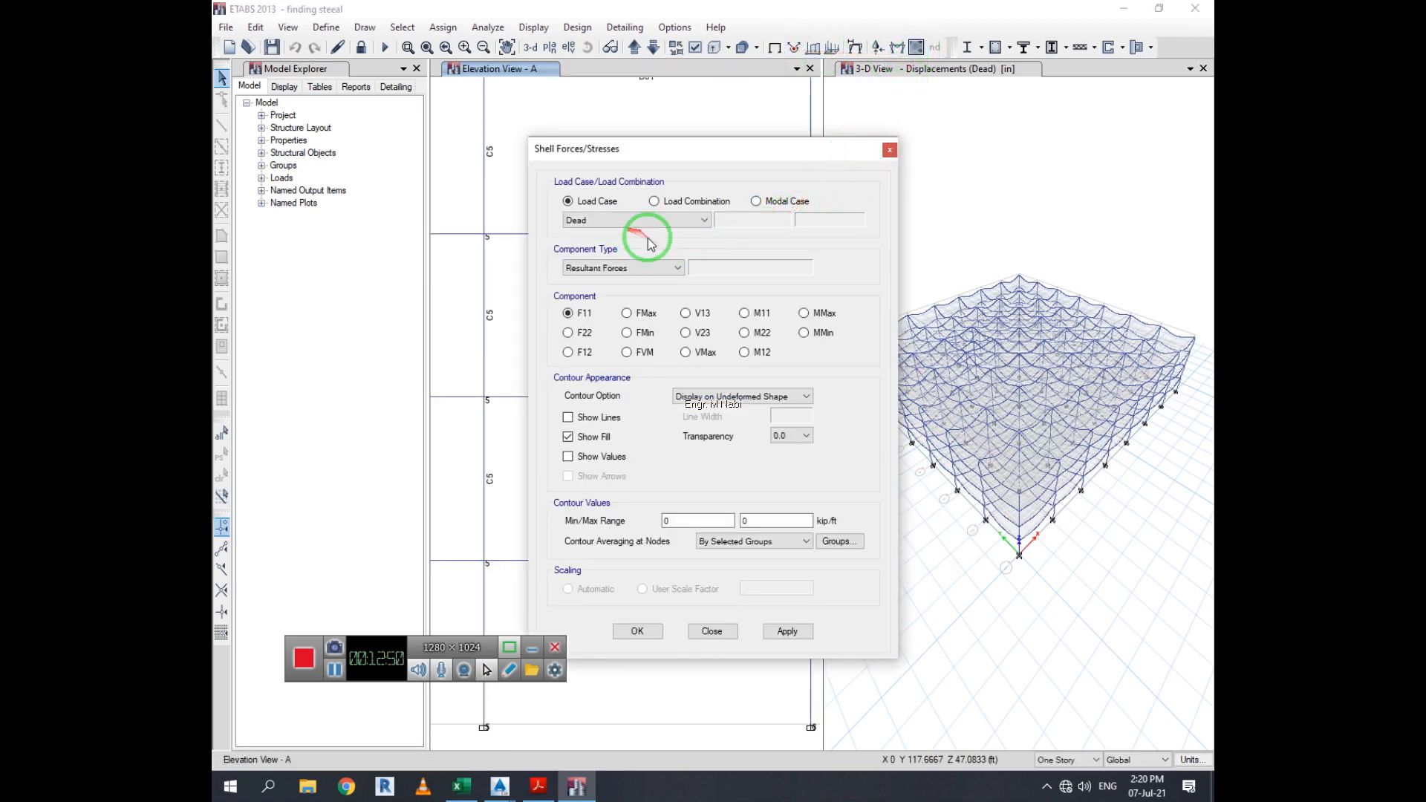
click(754, 333)
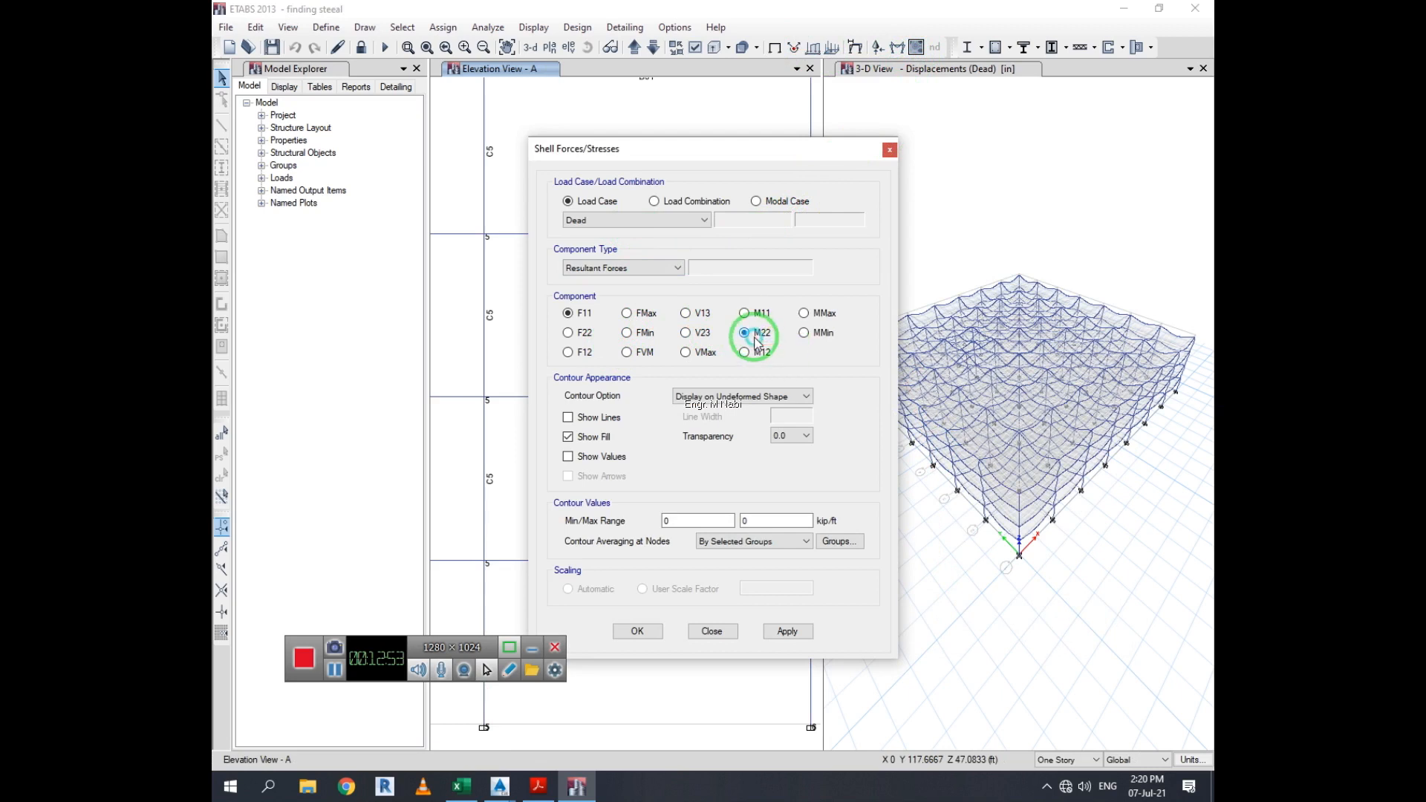
click(790, 632)
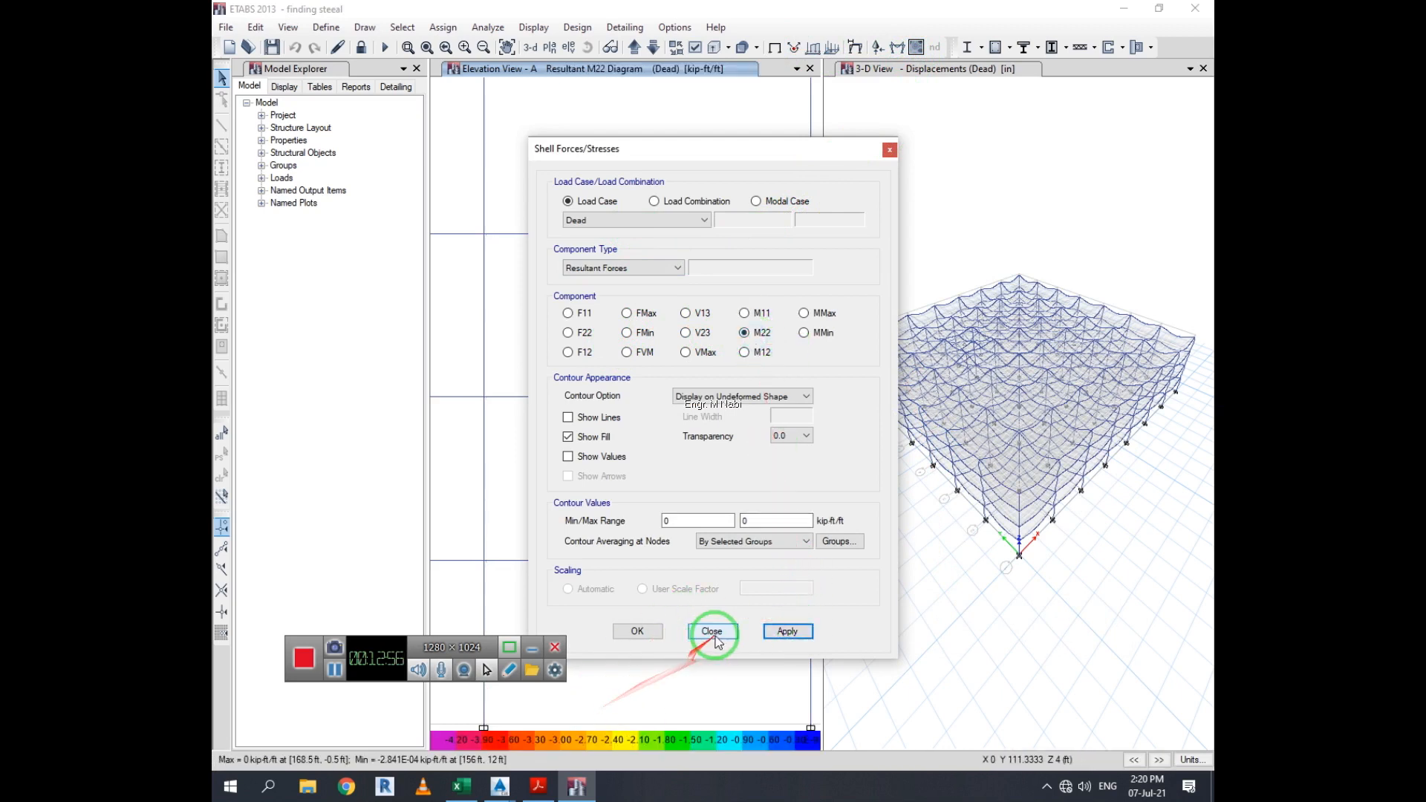
click(713, 635)
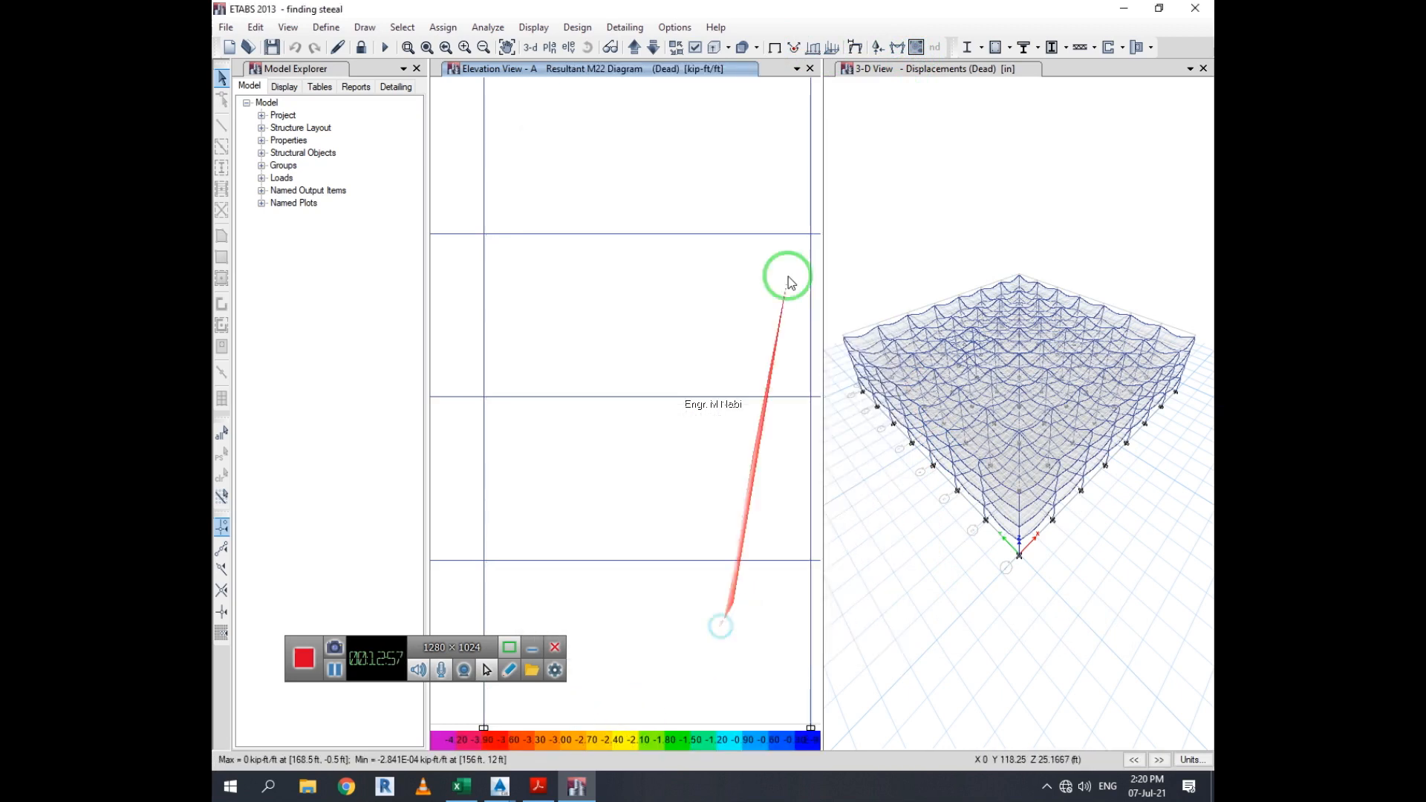
Restore the undeformed view and float elevation view A as a separate window over the 3D view
click(743, 47)
click(756, 48)
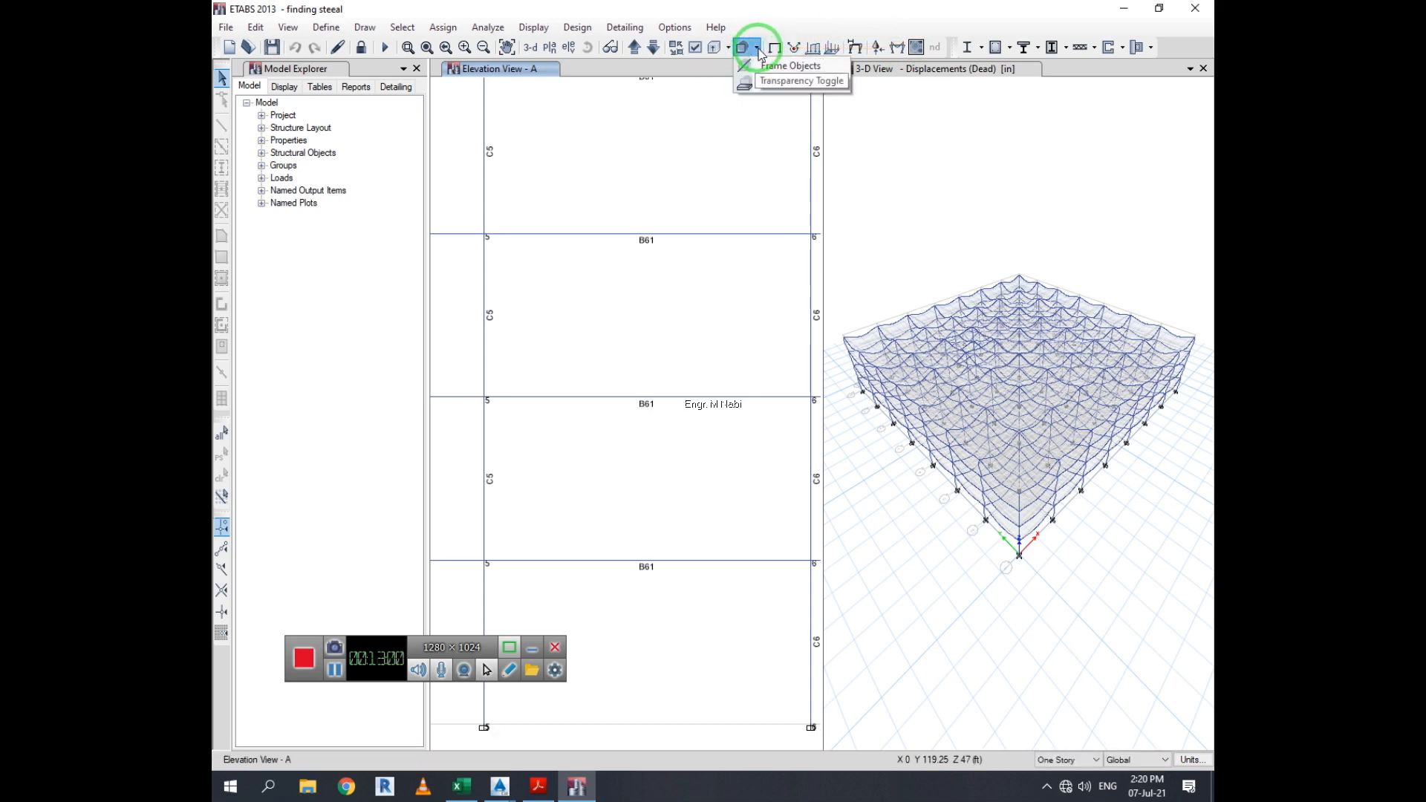
click(773, 65)
drag(773, 65, 767, 54)
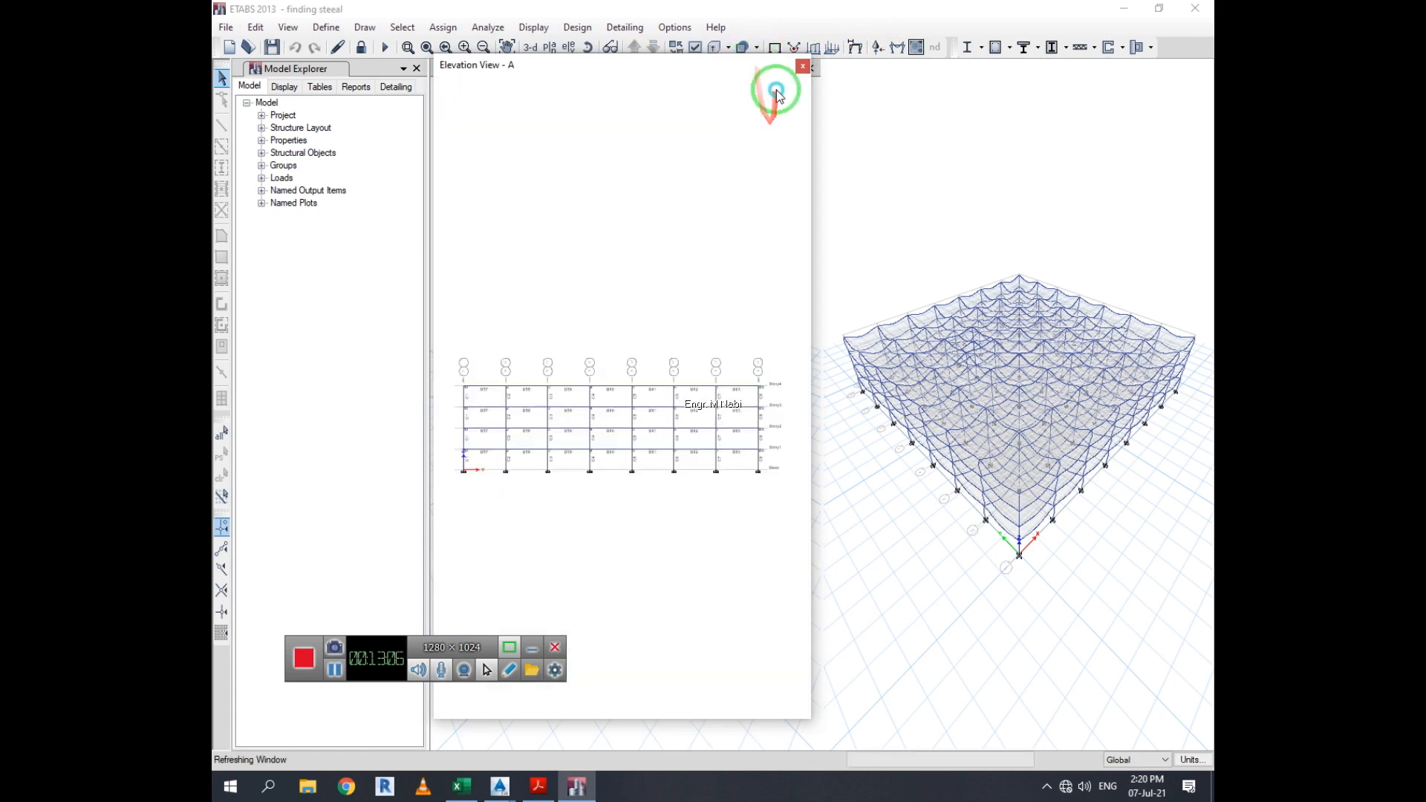
drag(566, 66, 696, 132)
drag(651, 88, 624, 77)
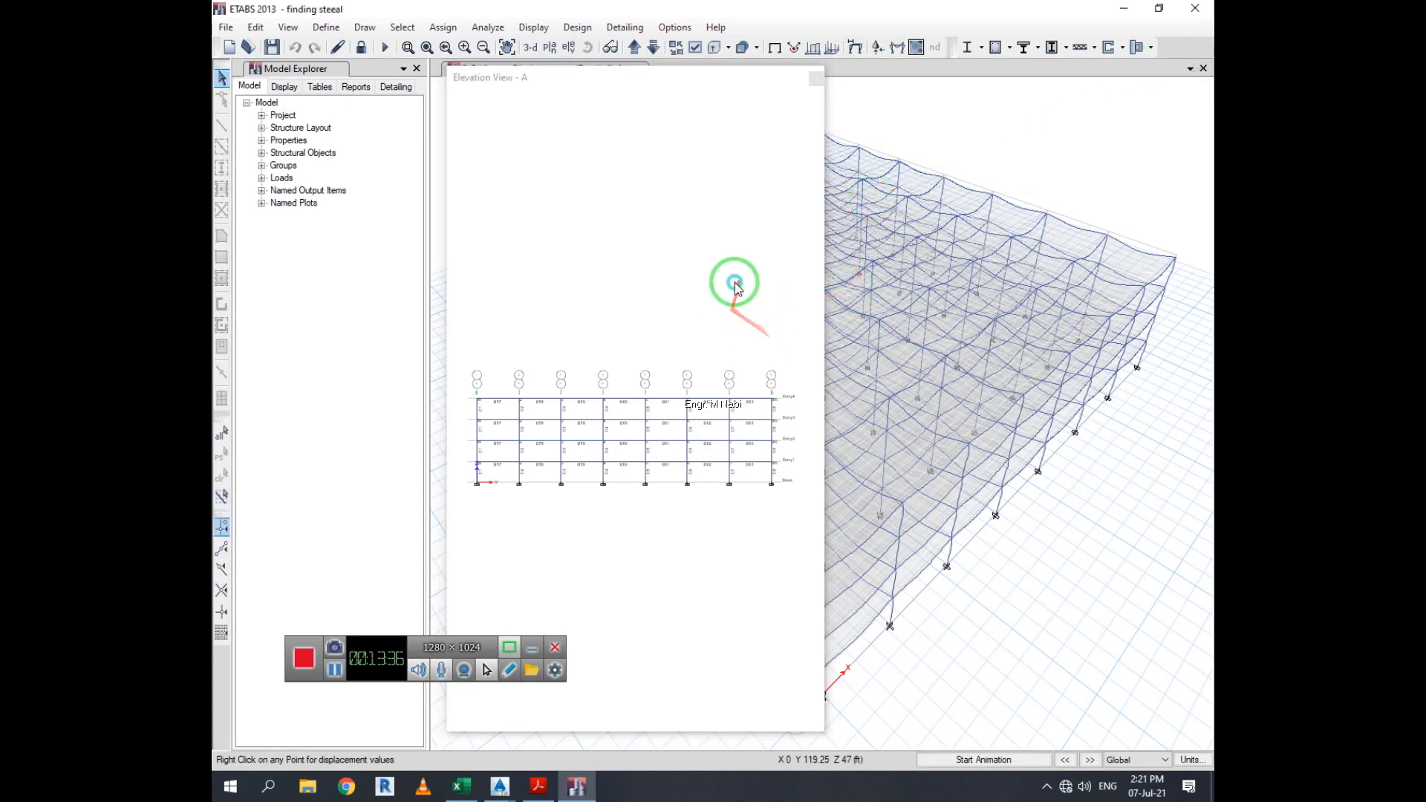
scroll(633, 434, up, 5)
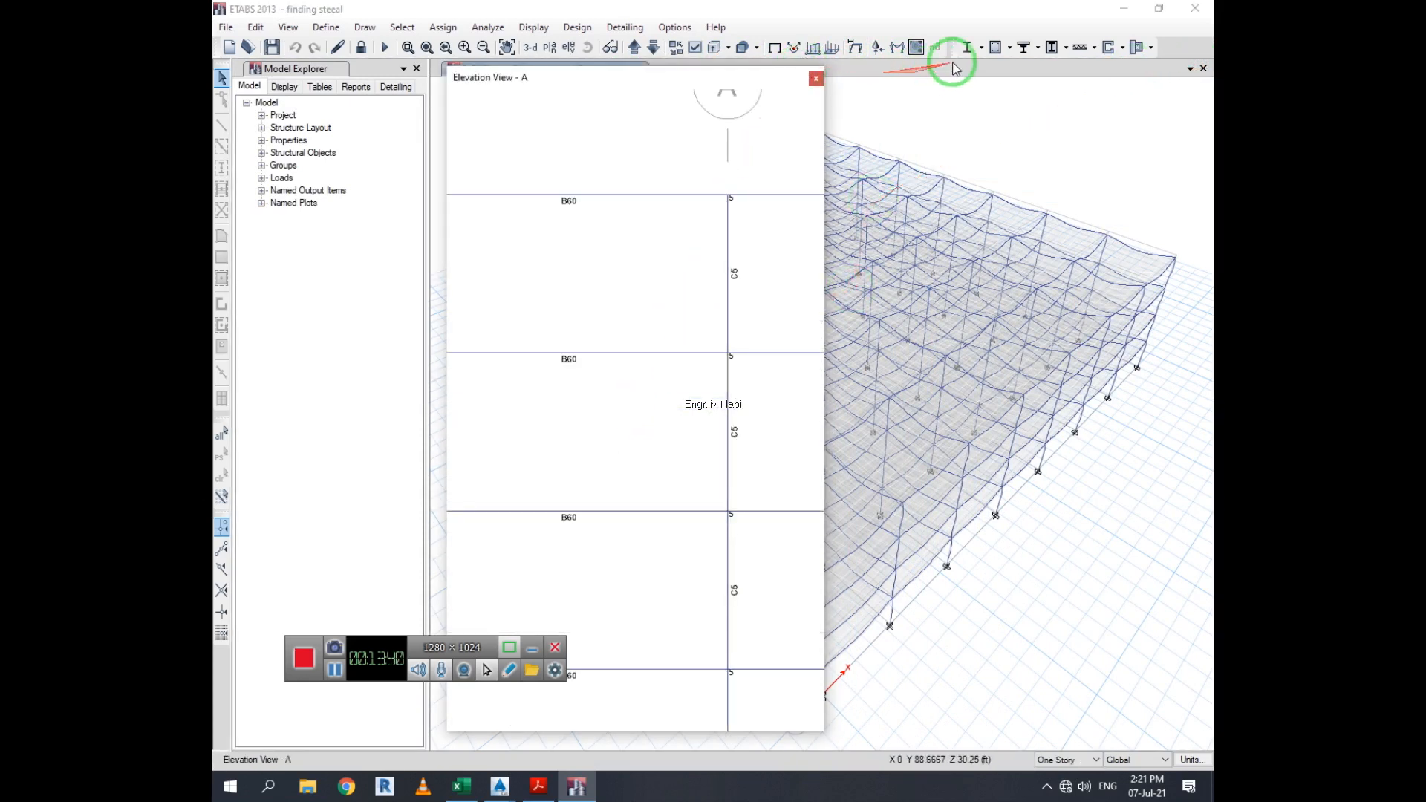
click(1010, 47)
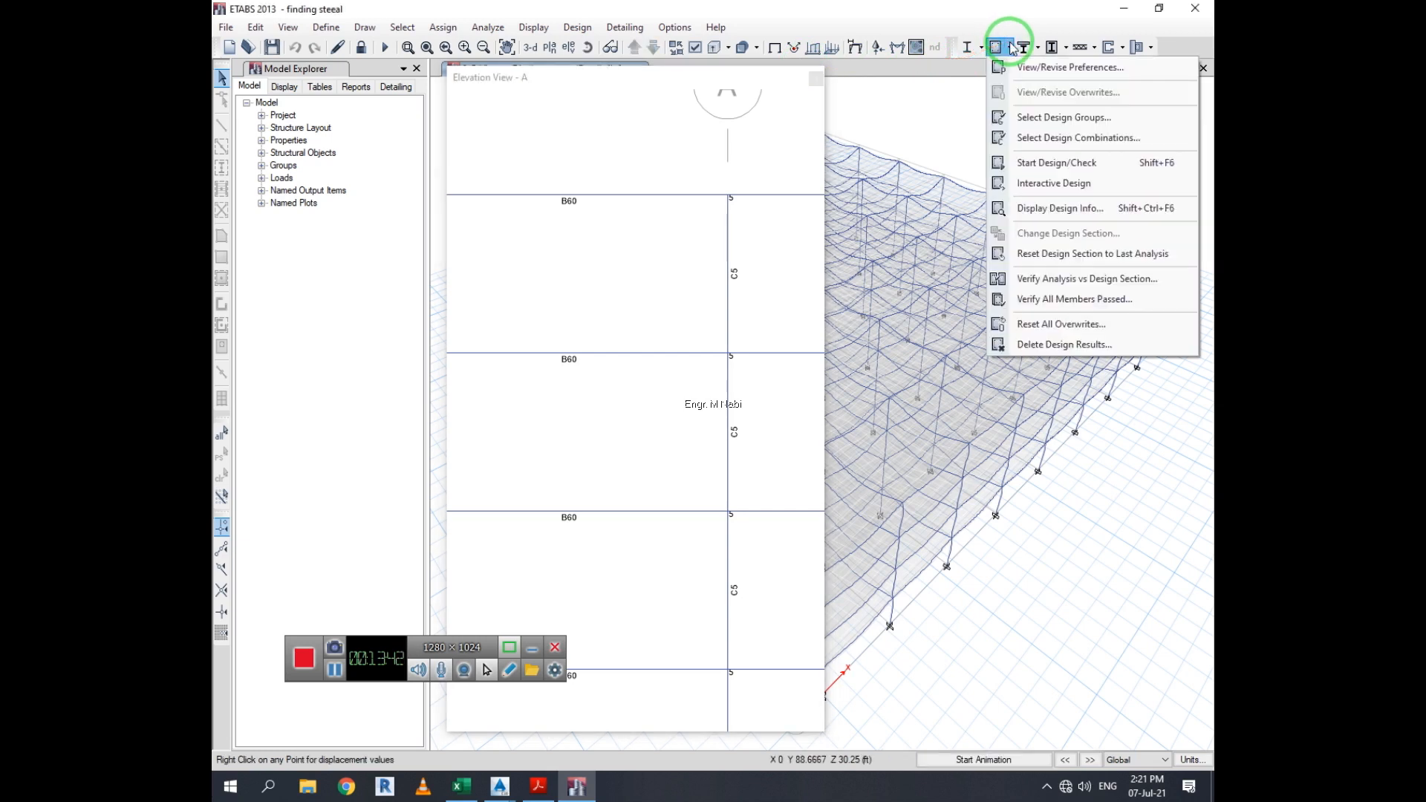
click(1099, 211)
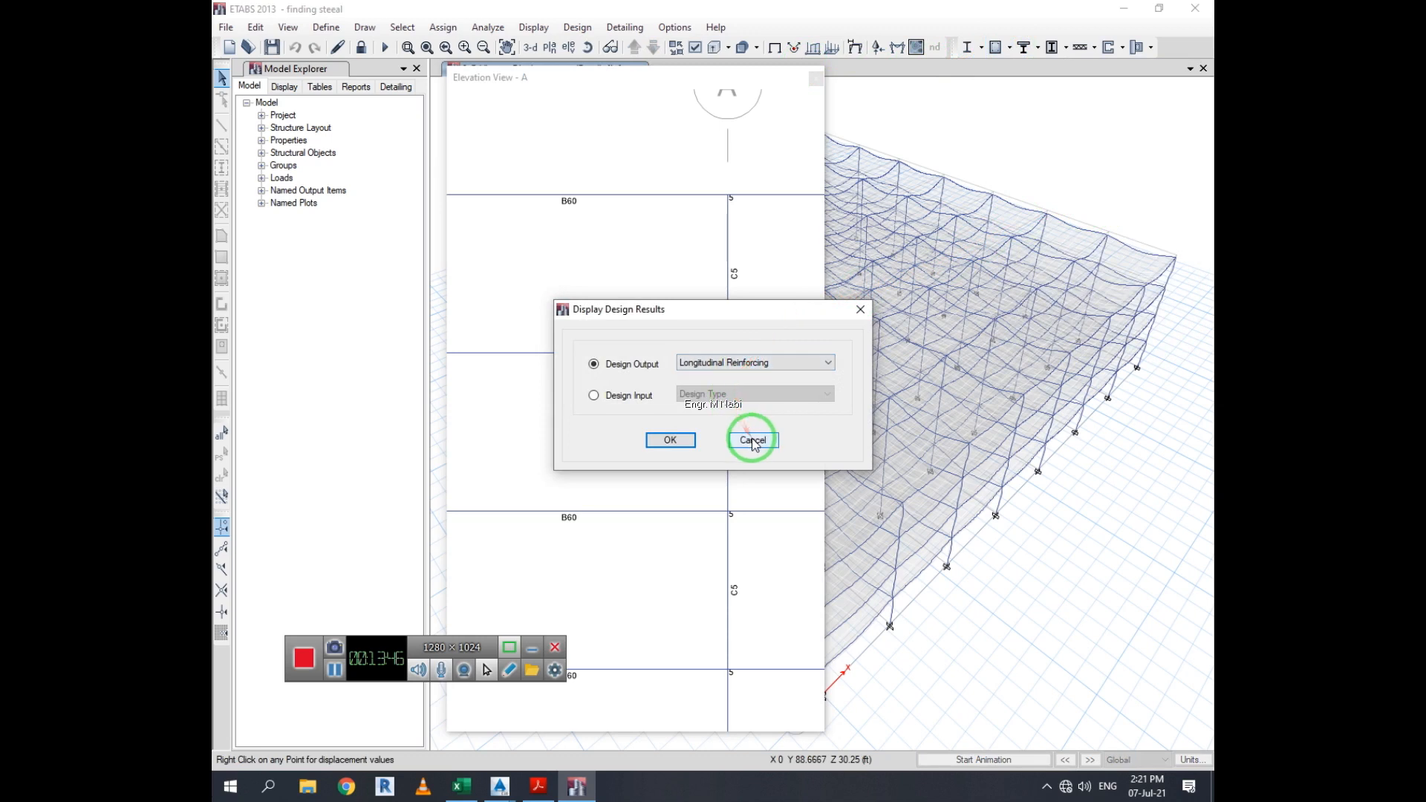
click(750, 436)
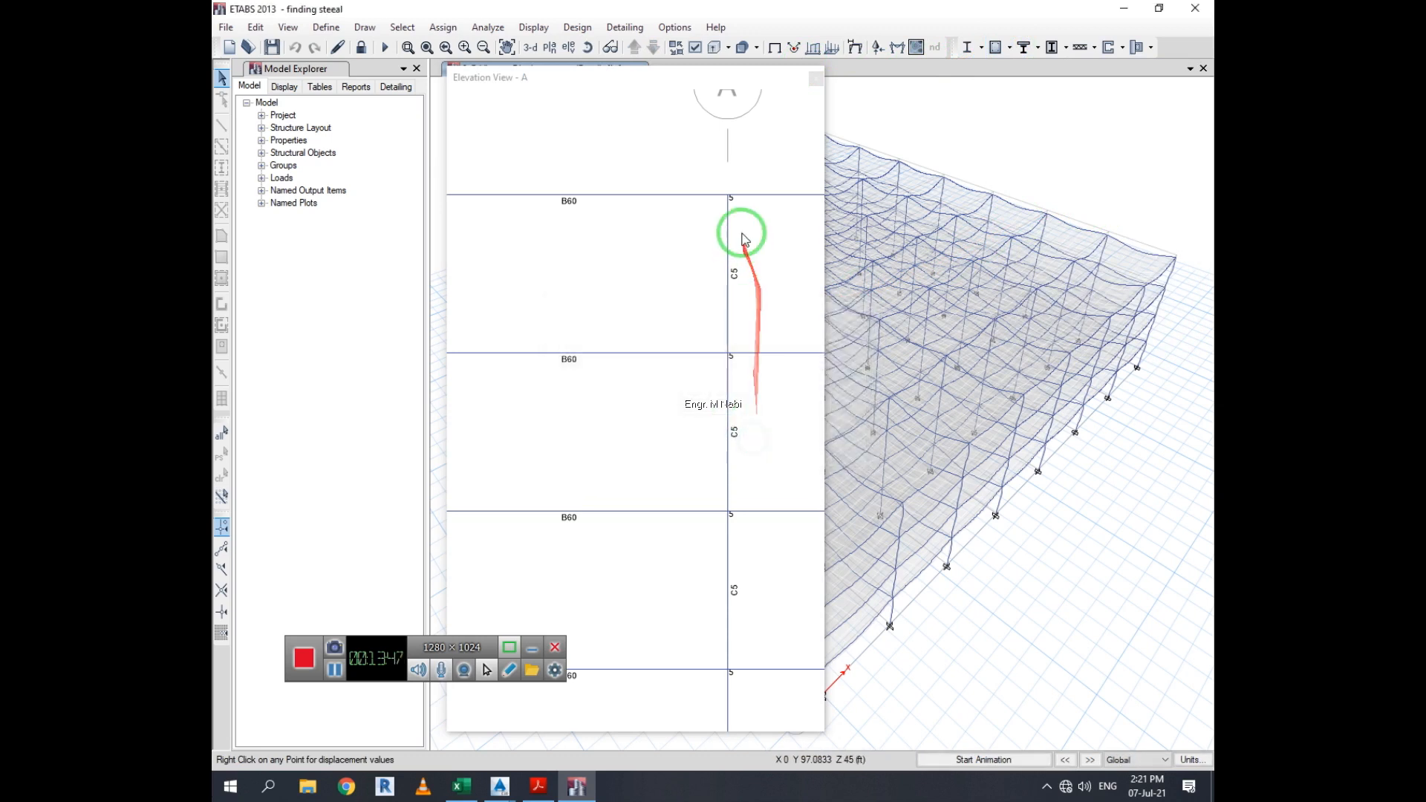
Display the Longitudinal Reinforcing design output in the 3D view
click(1008, 49)
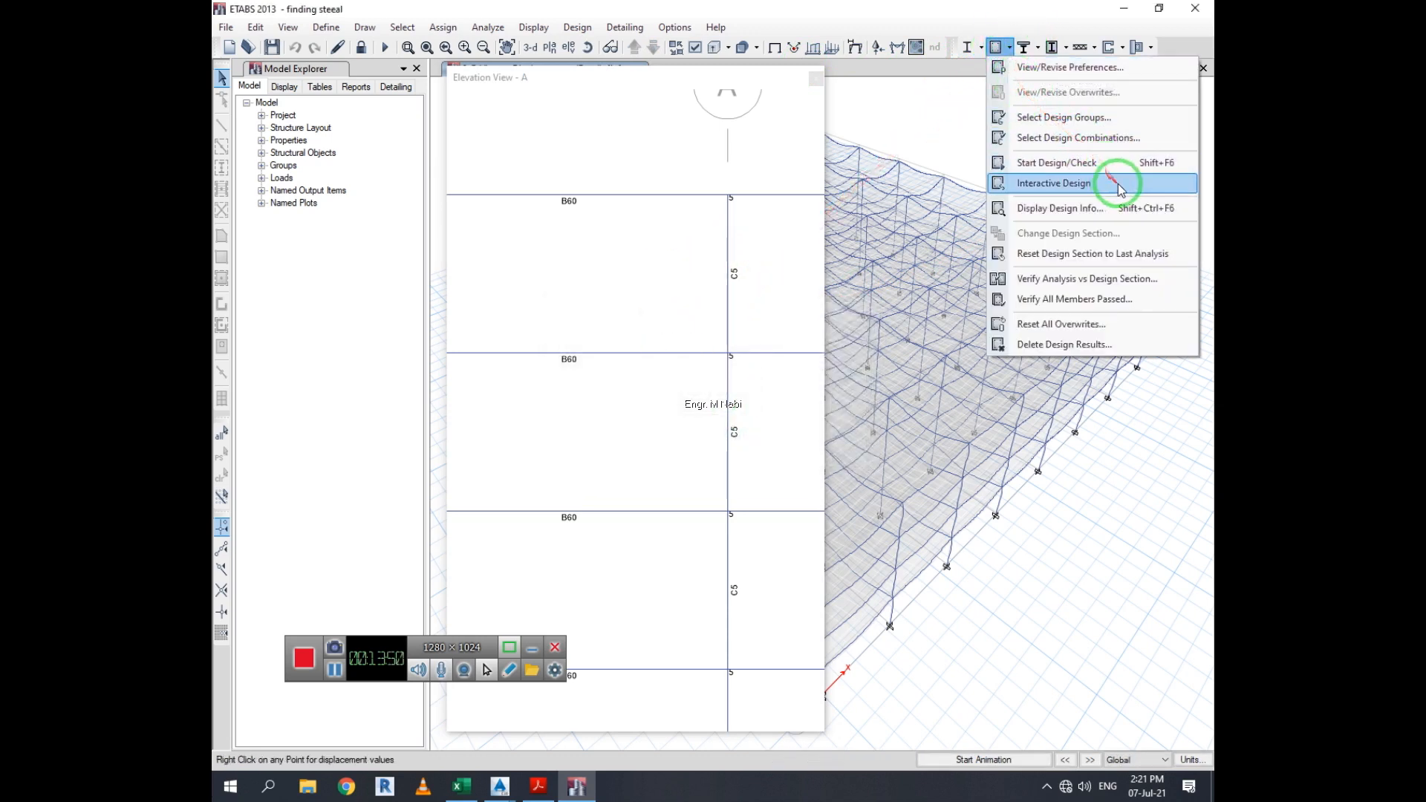
click(1154, 210)
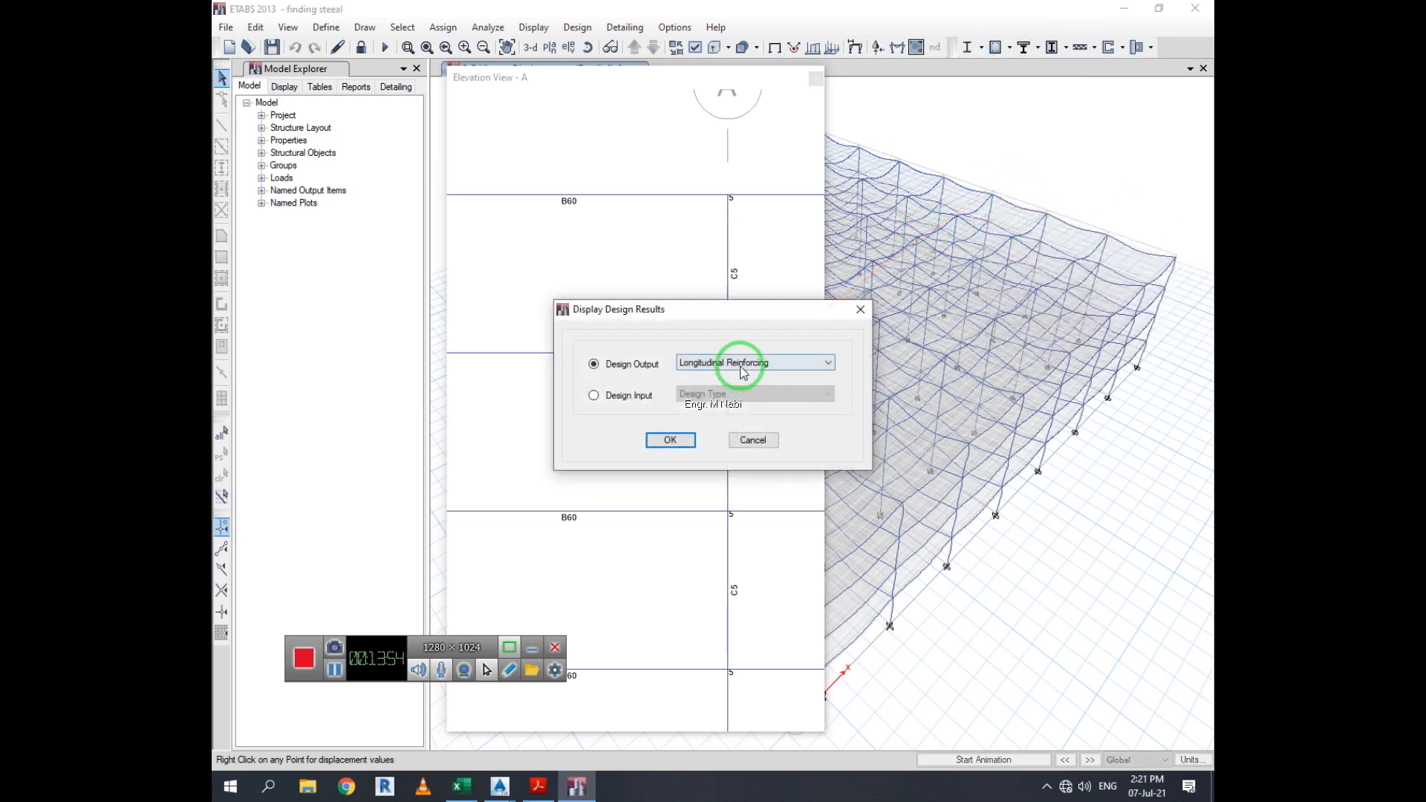
click(742, 365)
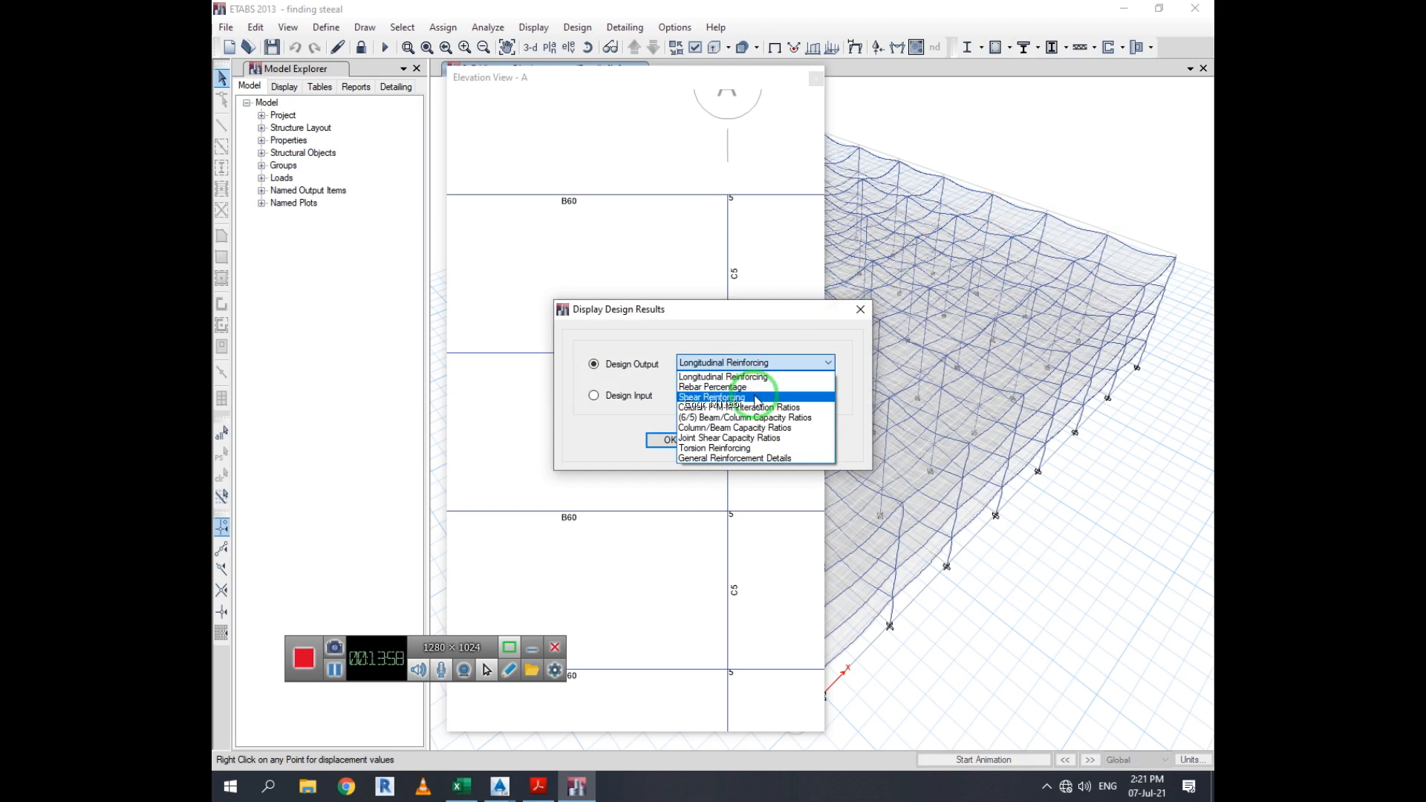
click(759, 375)
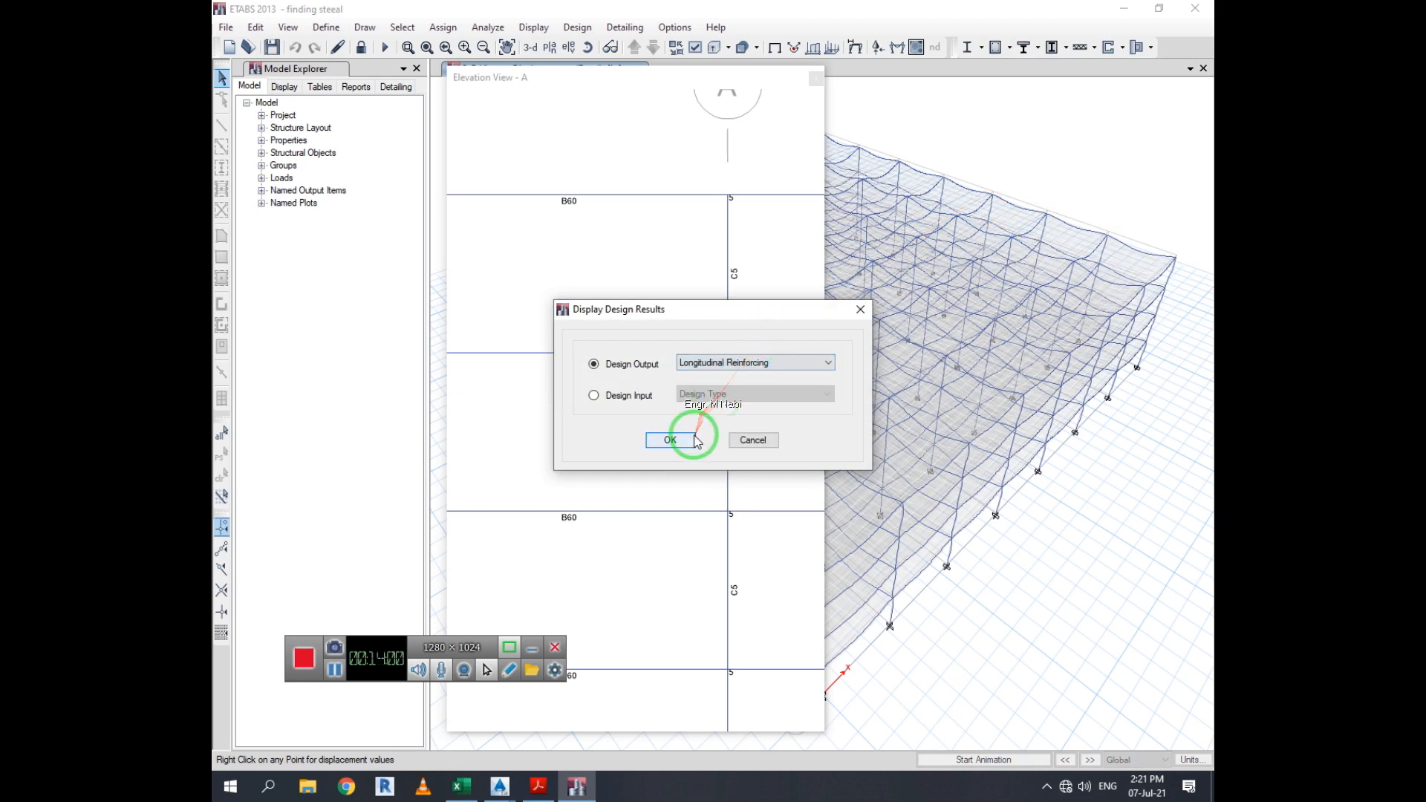
click(671, 441)
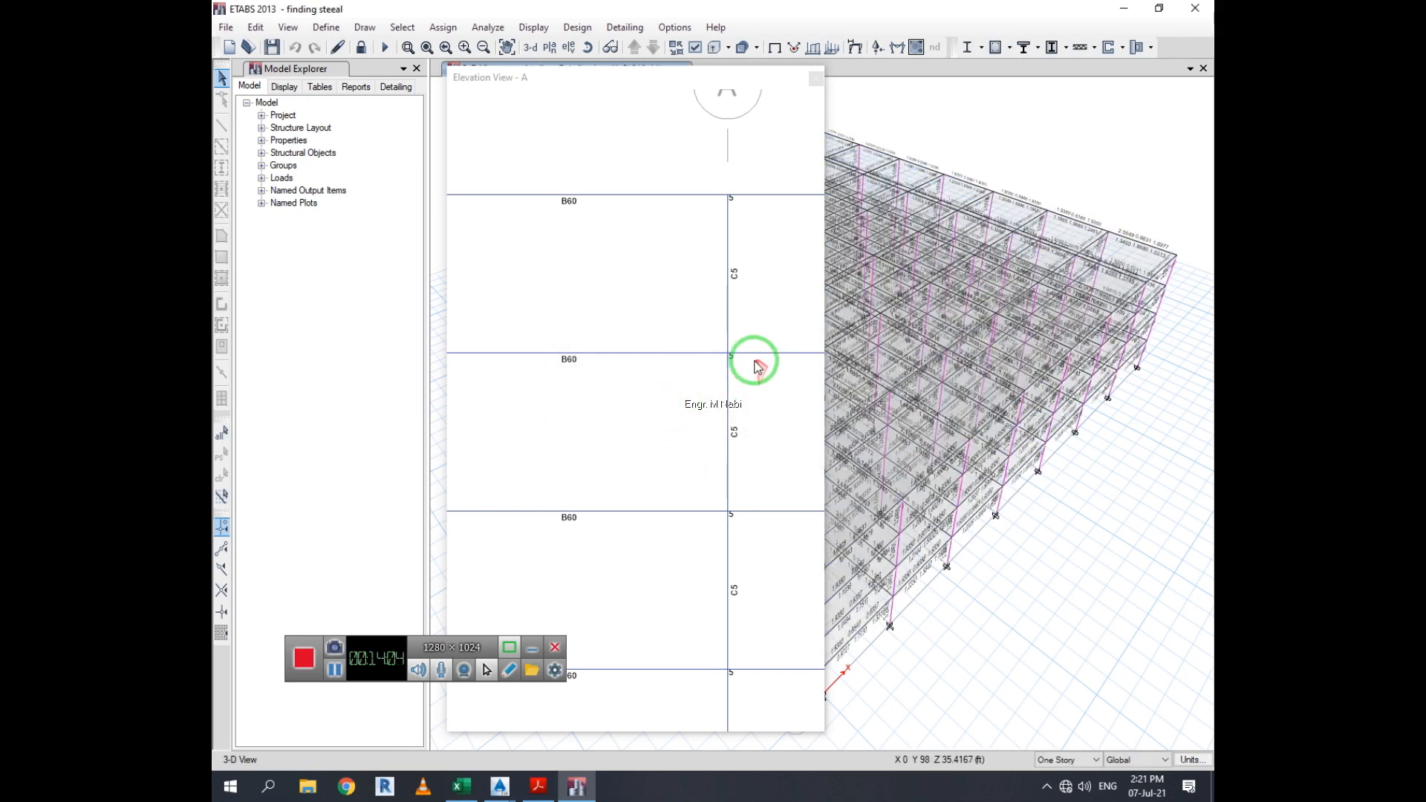
Display the Longitudinal Reinforcing design output in elevation view A
click(664, 264)
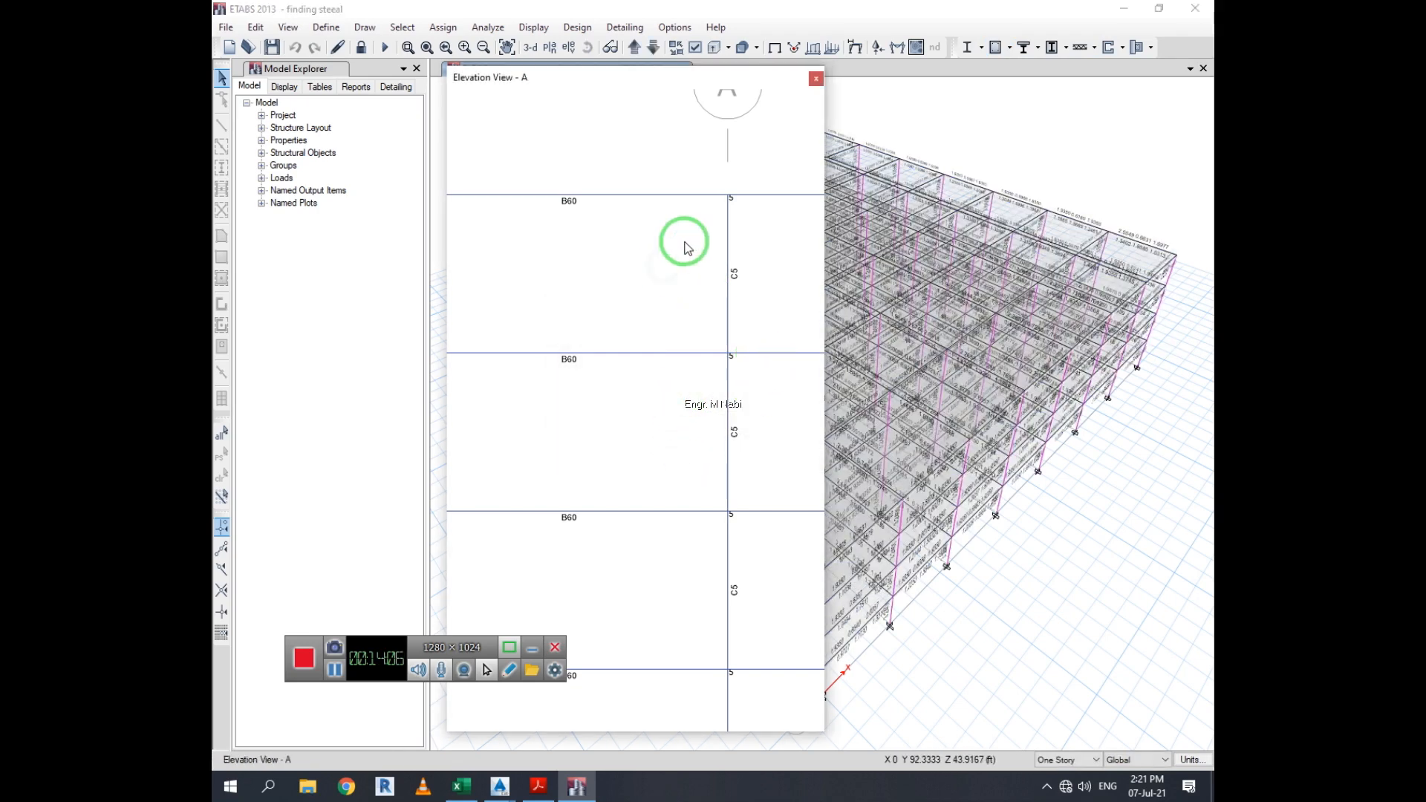
click(996, 49)
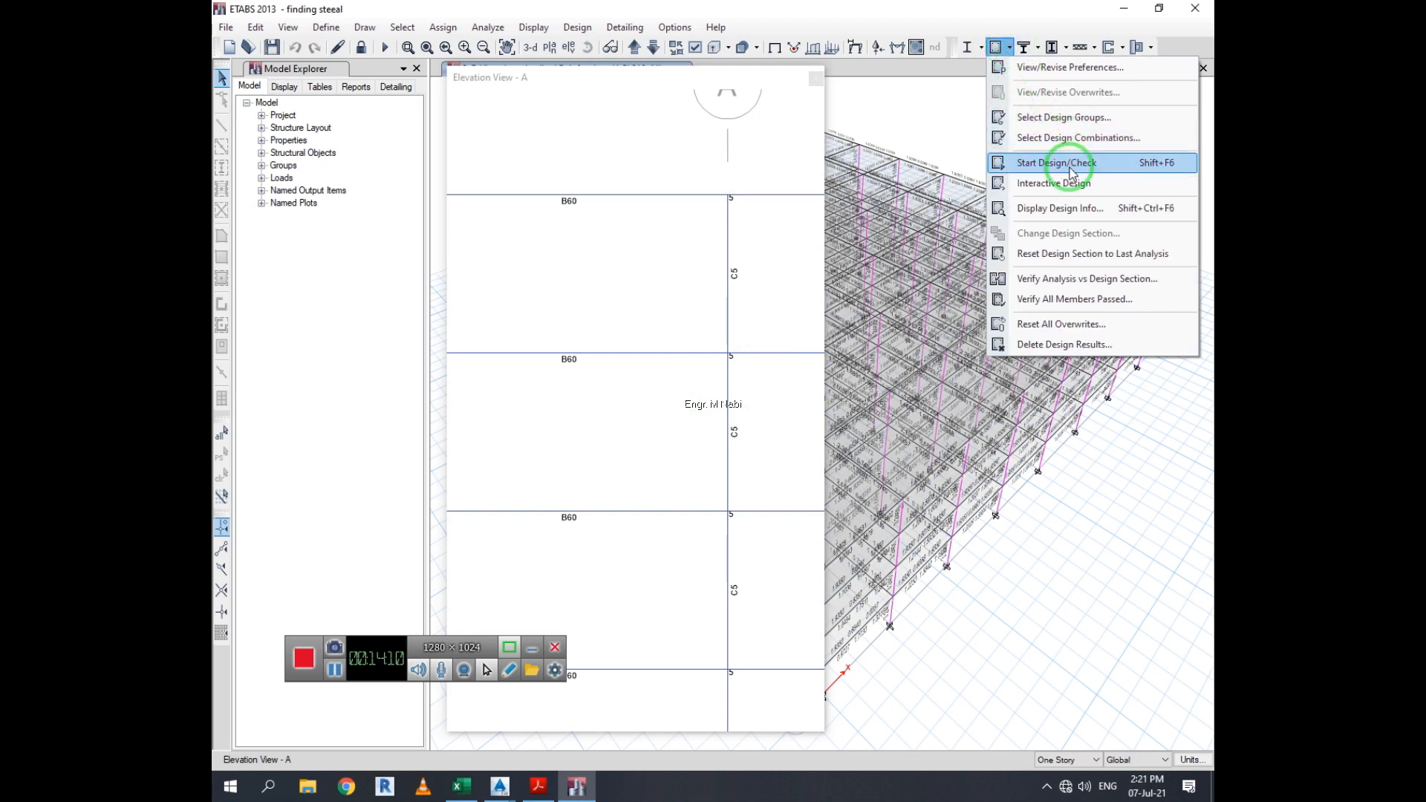
click(1081, 208)
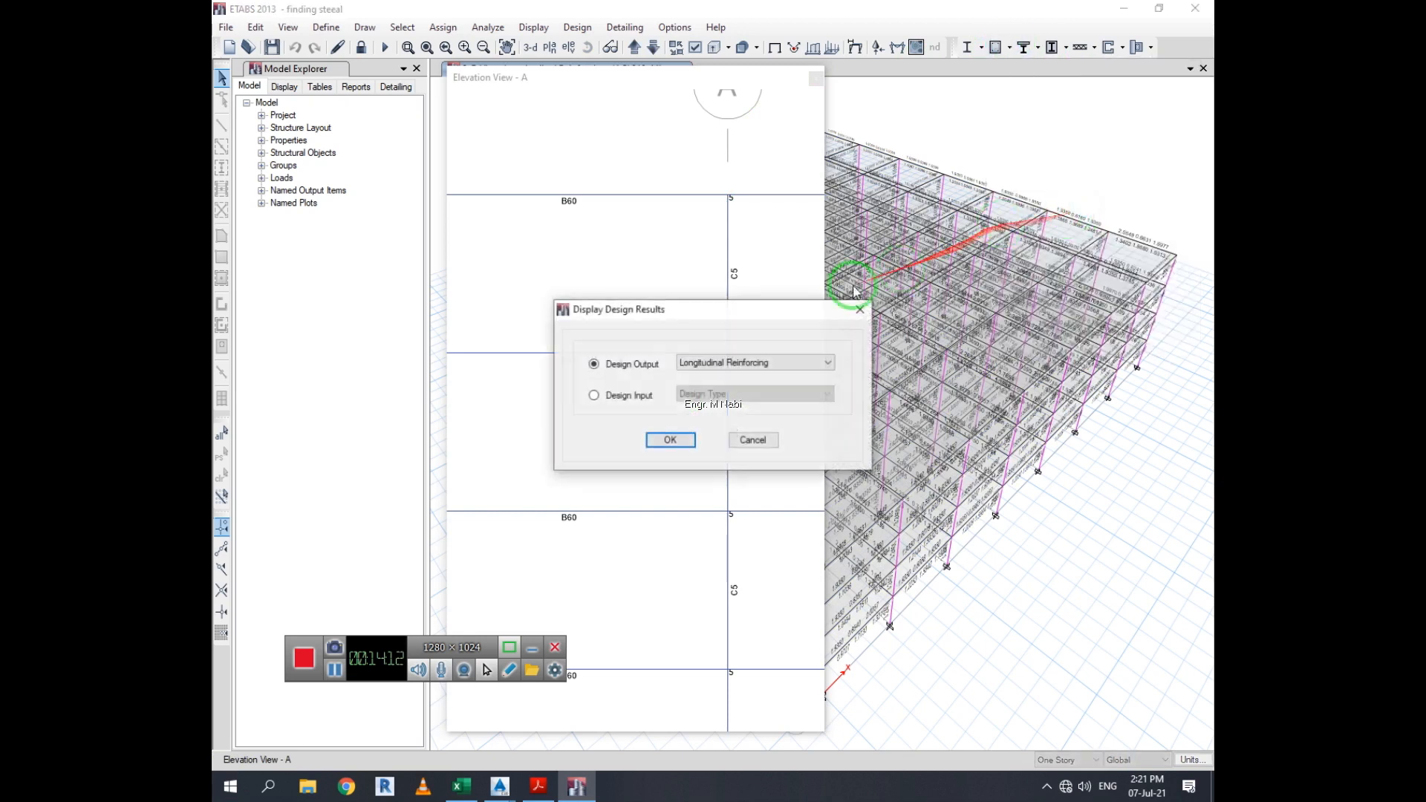
click(671, 440)
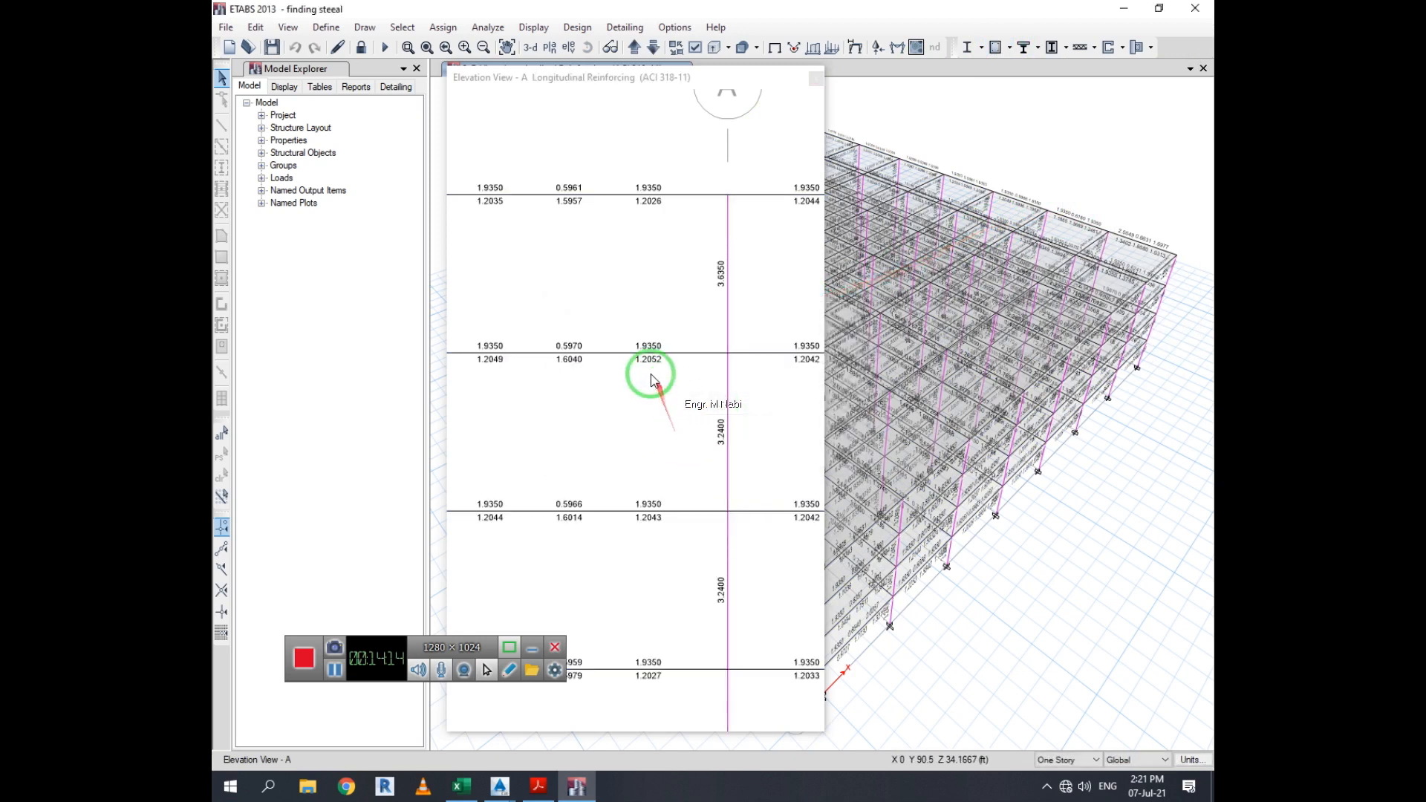
Clear the elevation view A display and show its Longitudinal Reinforcing design output again
scroll(672, 362, down, 1)
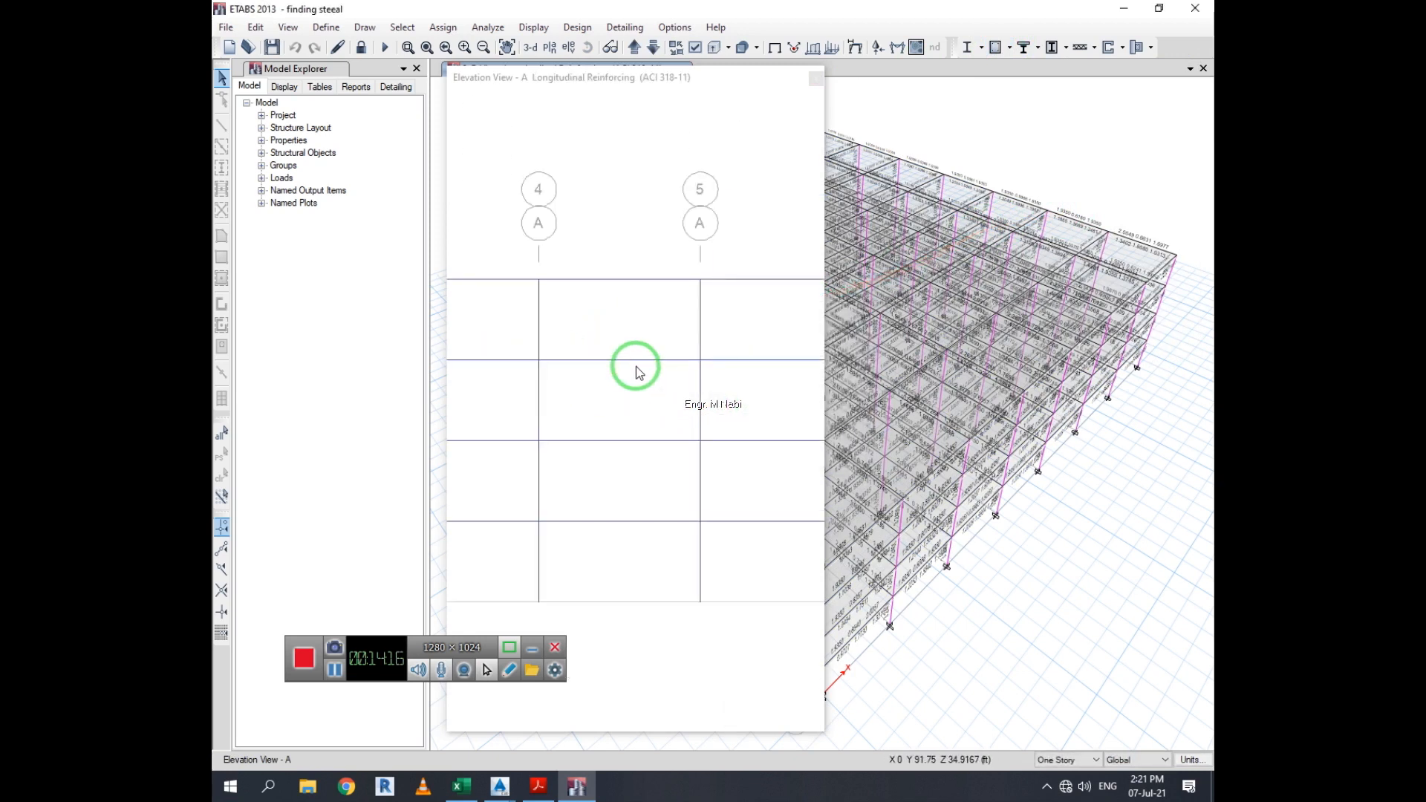
scroll(626, 358, up, 1)
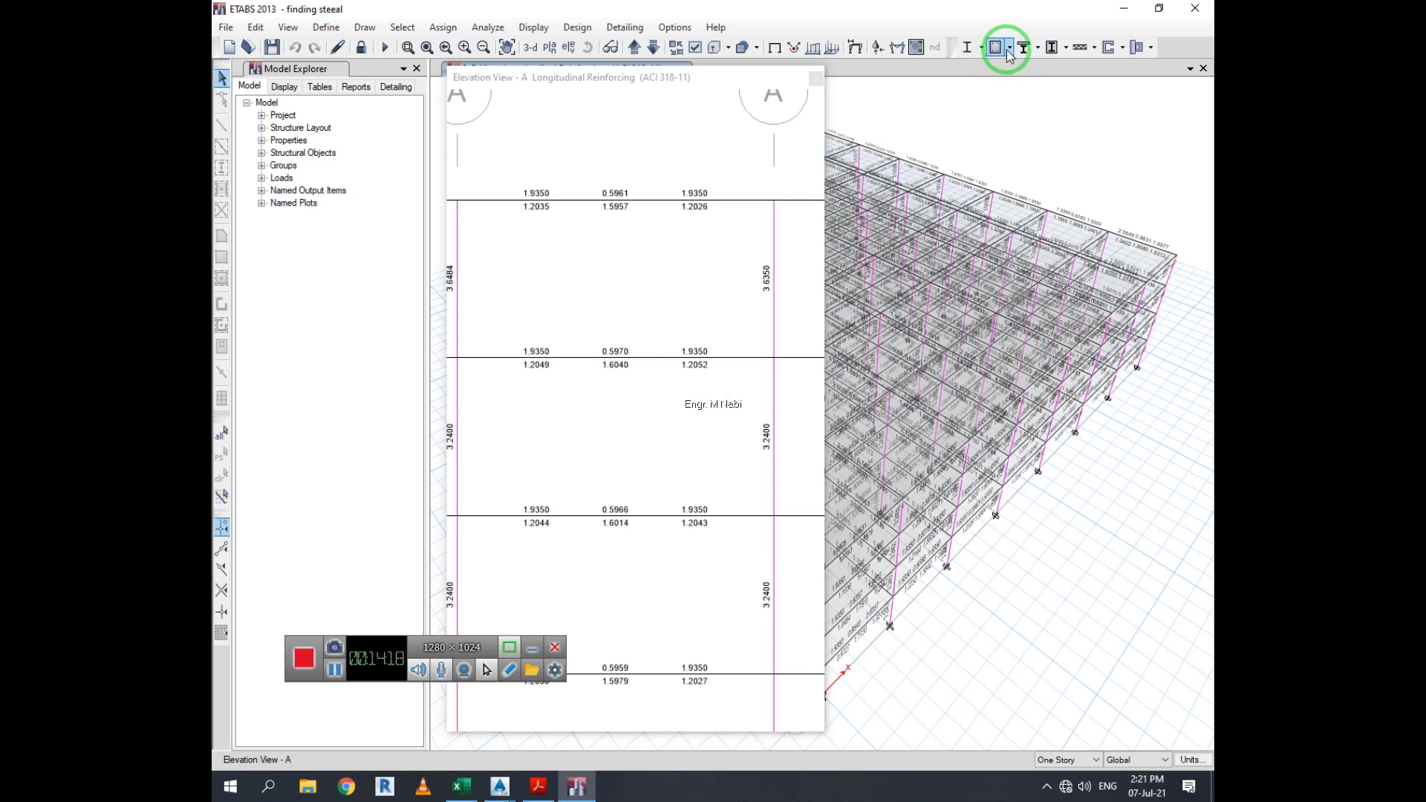
click(779, 47)
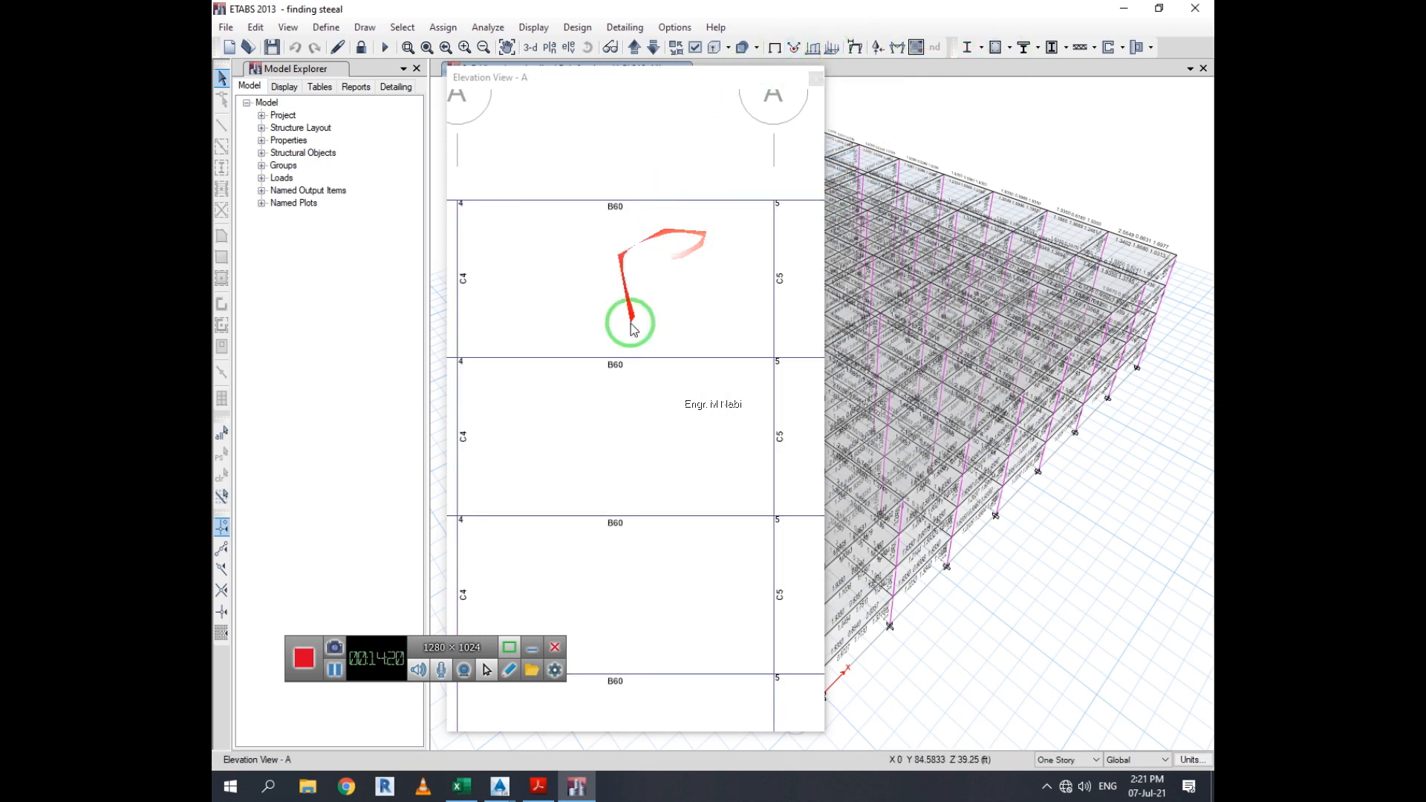
click(1055, 46)
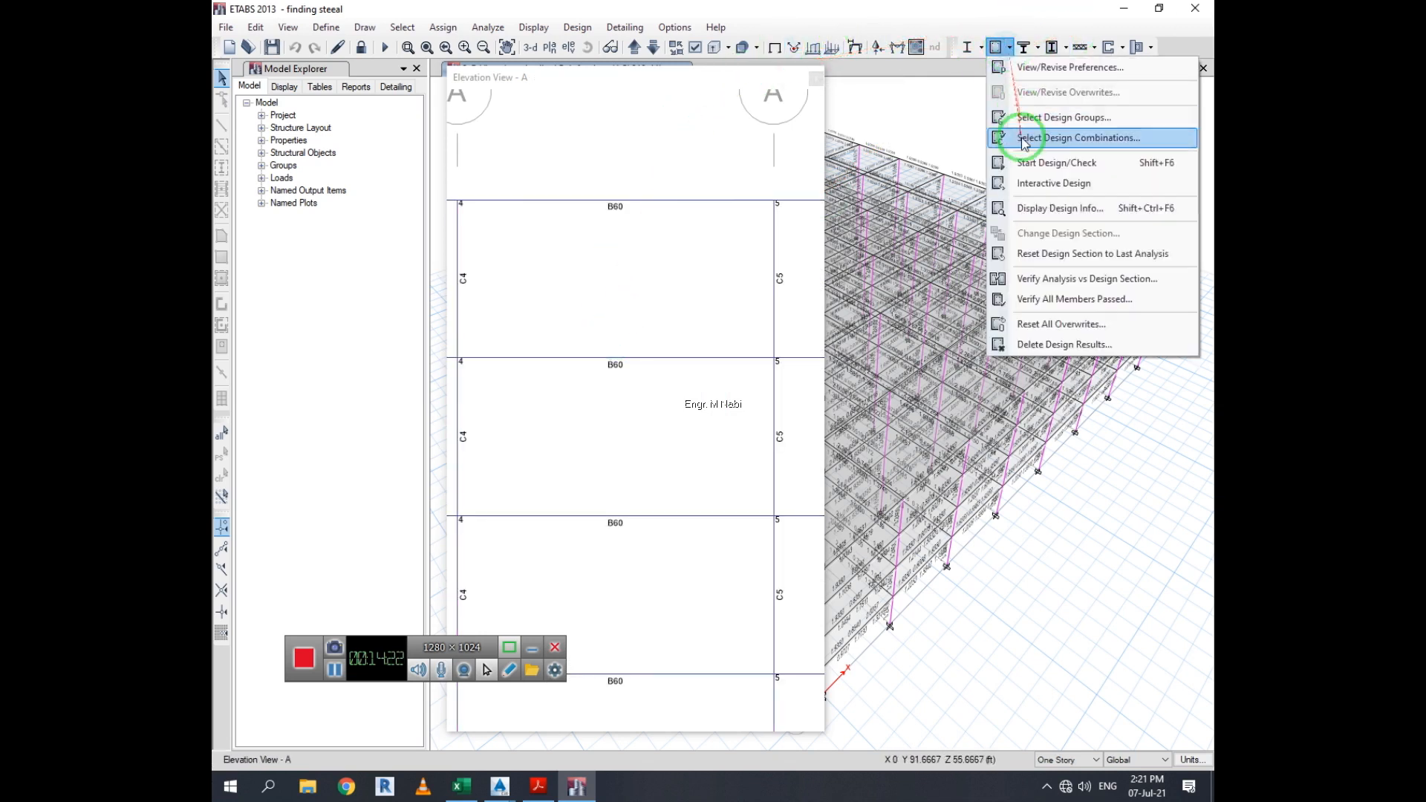
click(1055, 214)
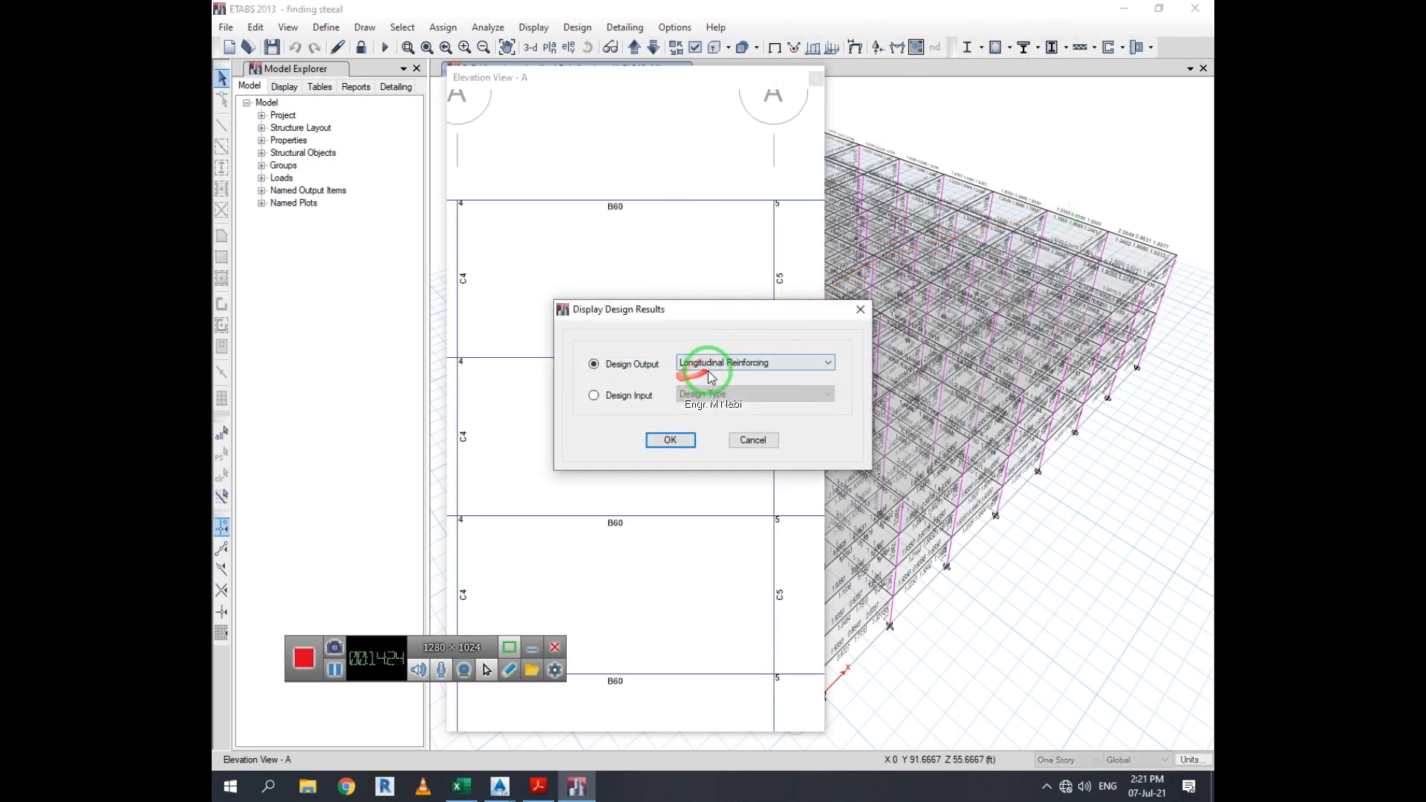
click(684, 436)
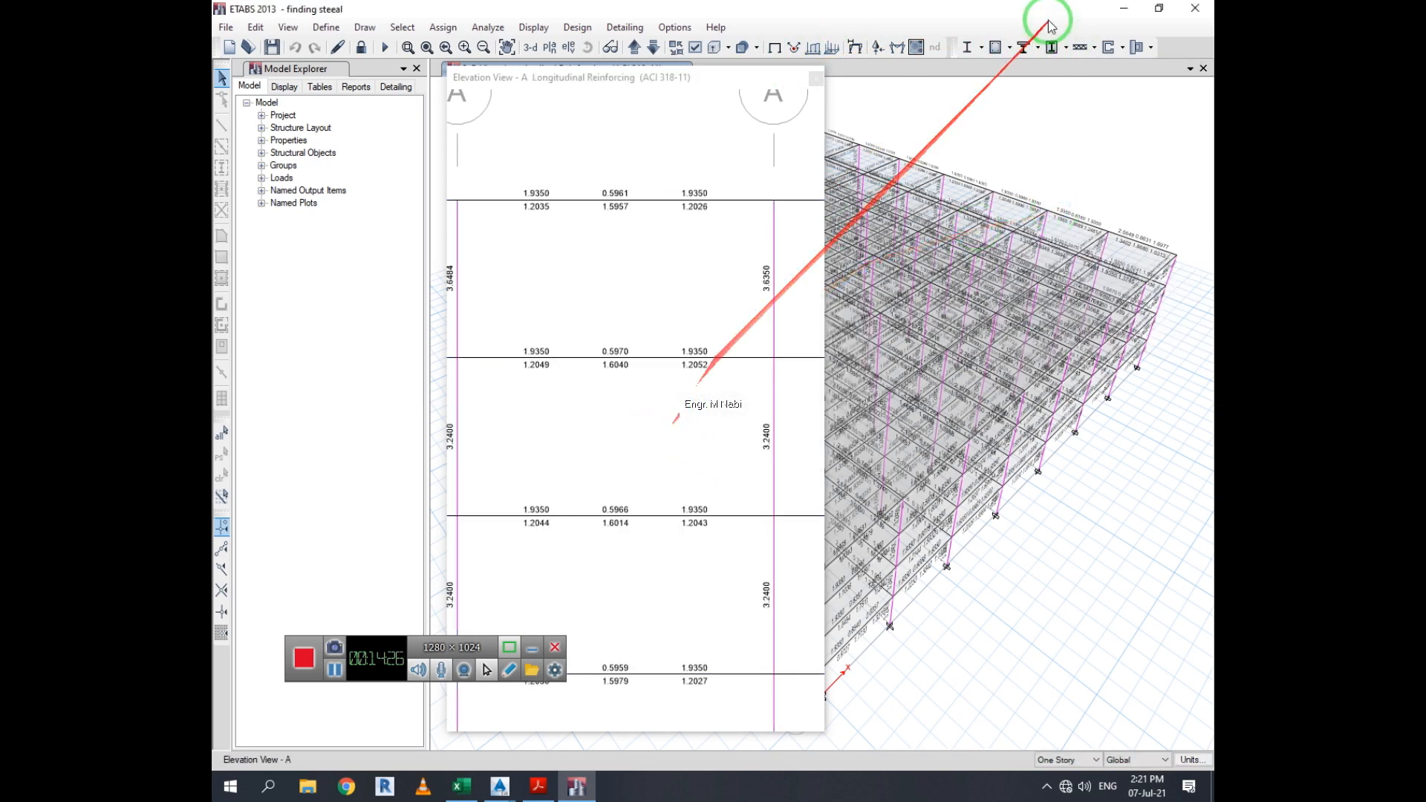
Display the Shear Reinforcing design output in elevation view A
click(1009, 47)
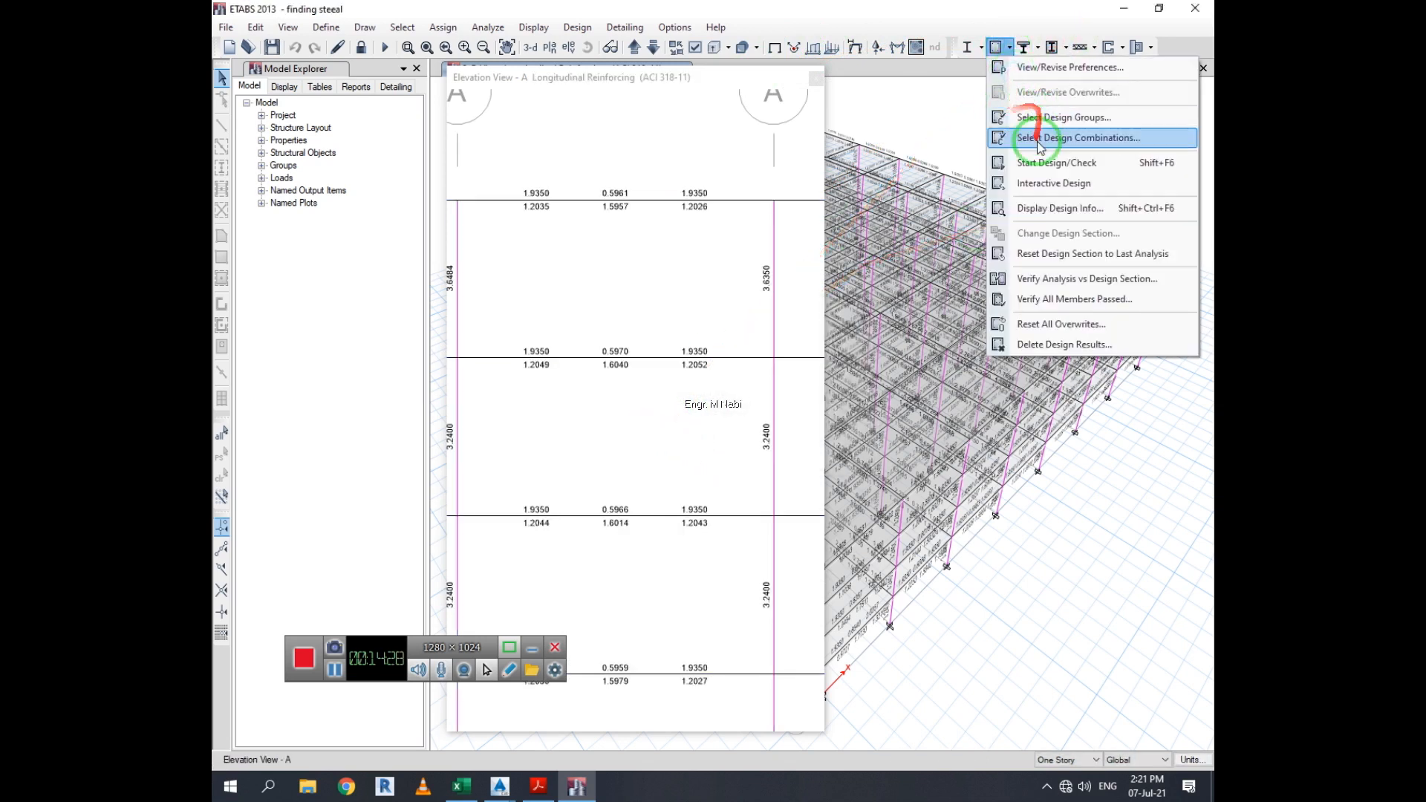
click(1045, 215)
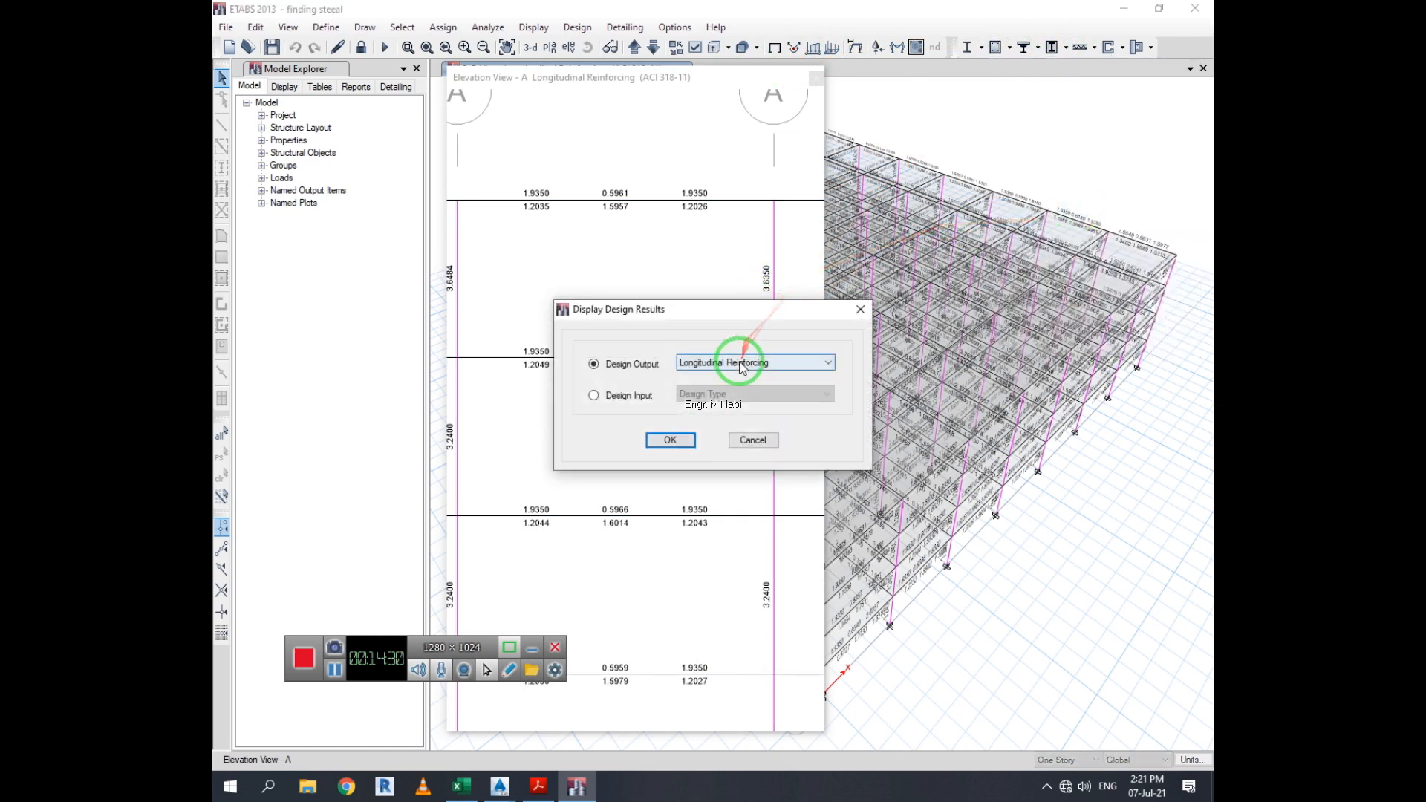
click(737, 363)
click(720, 397)
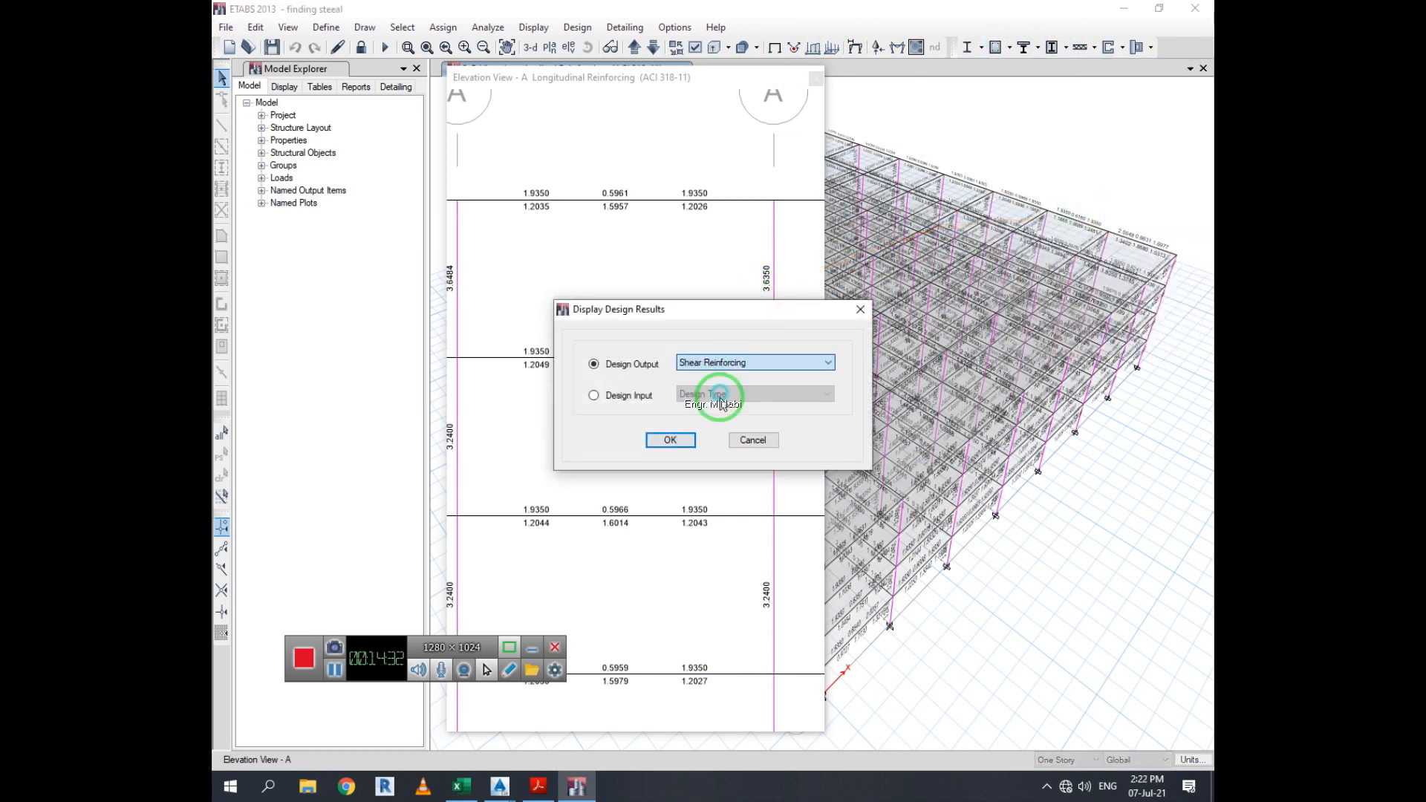
click(689, 440)
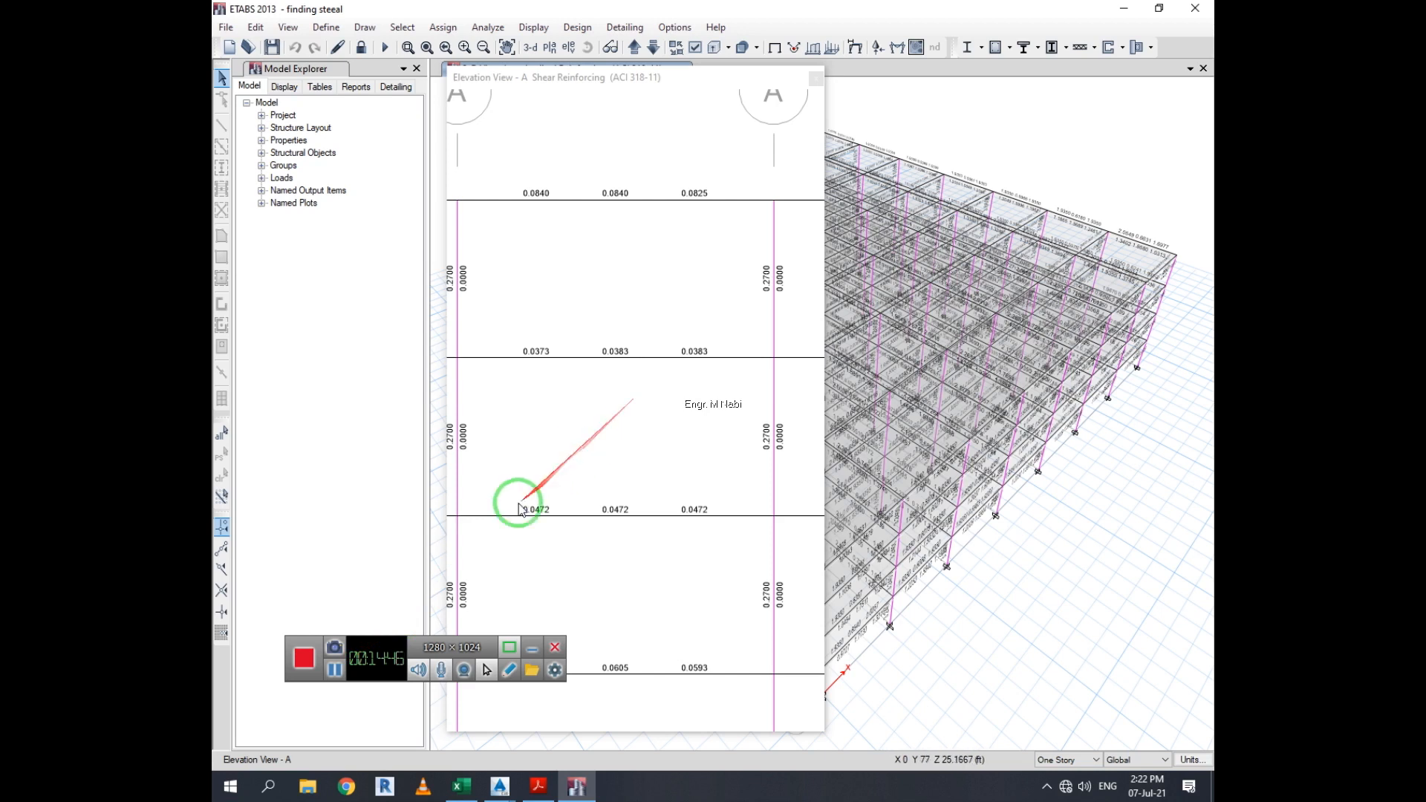
Dock elevation view A back into the main window and close the 3D view
drag(386, 658, 408, 635)
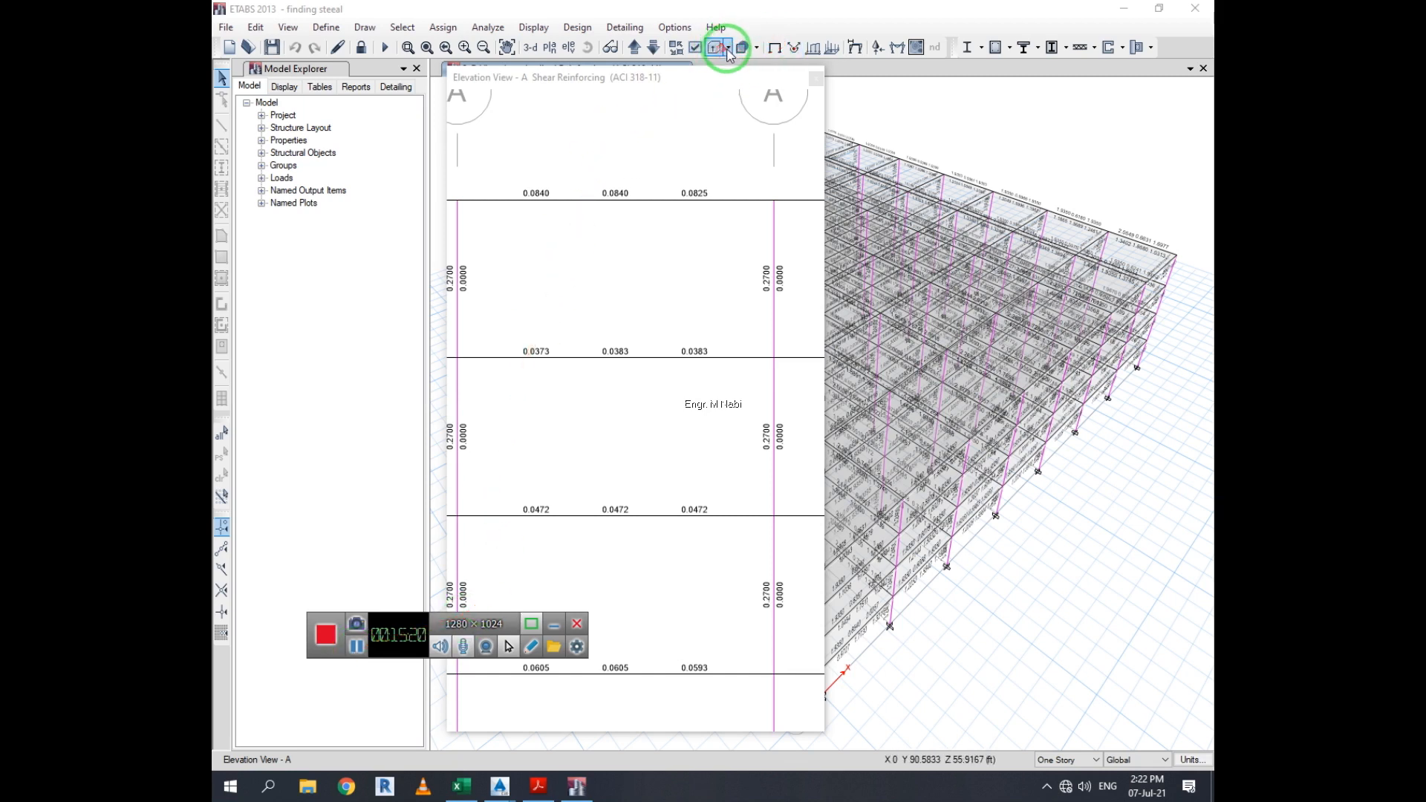
drag(679, 86, 706, 83)
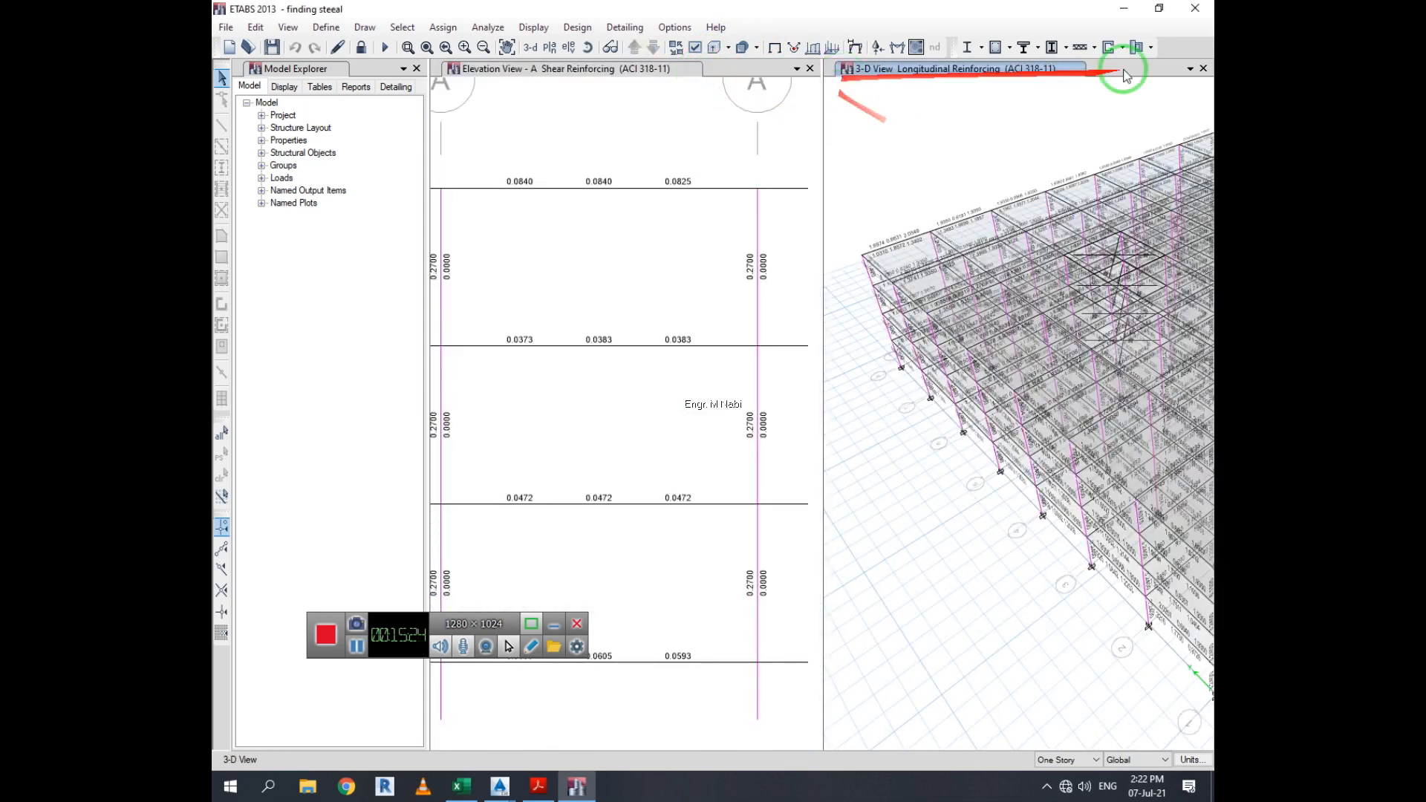
click(1203, 67)
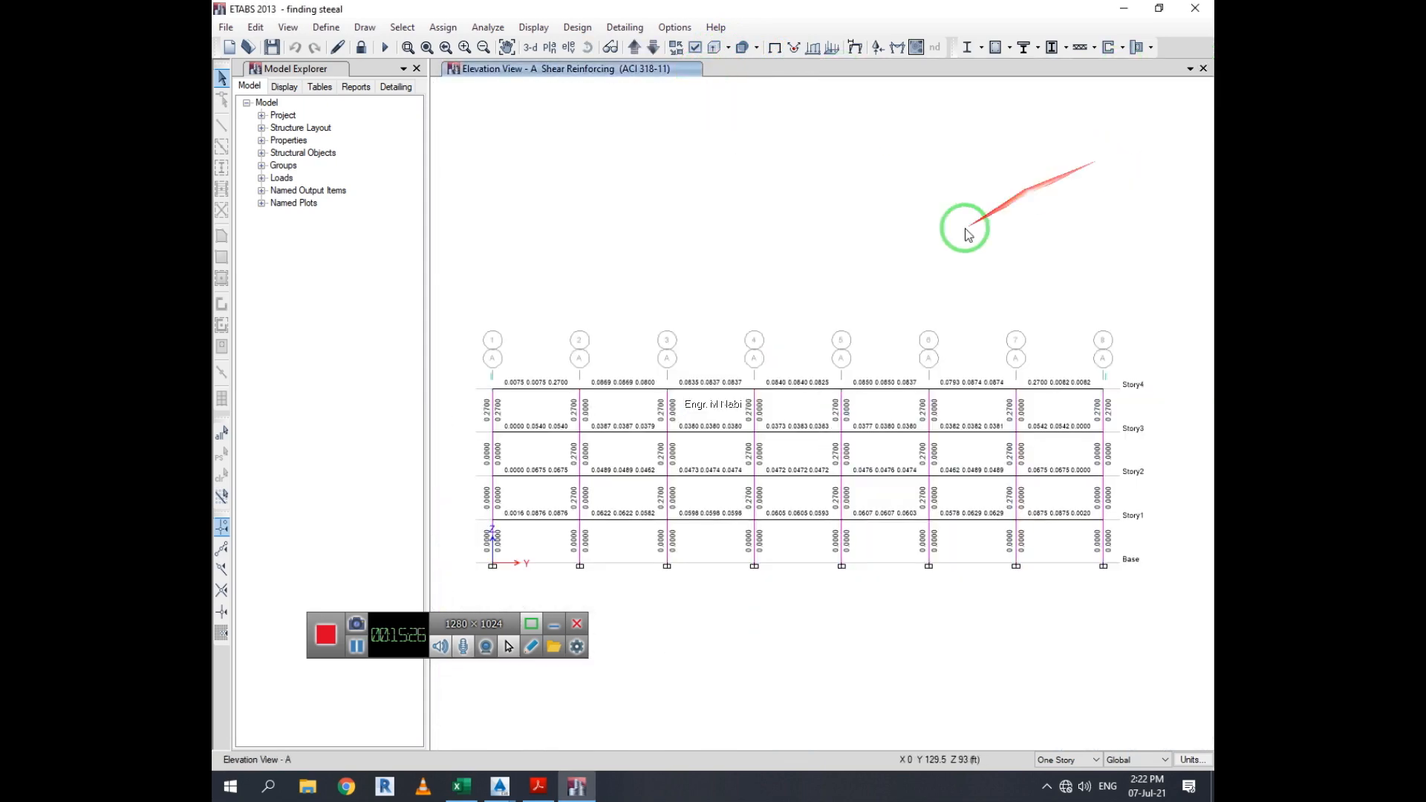
click(663, 28)
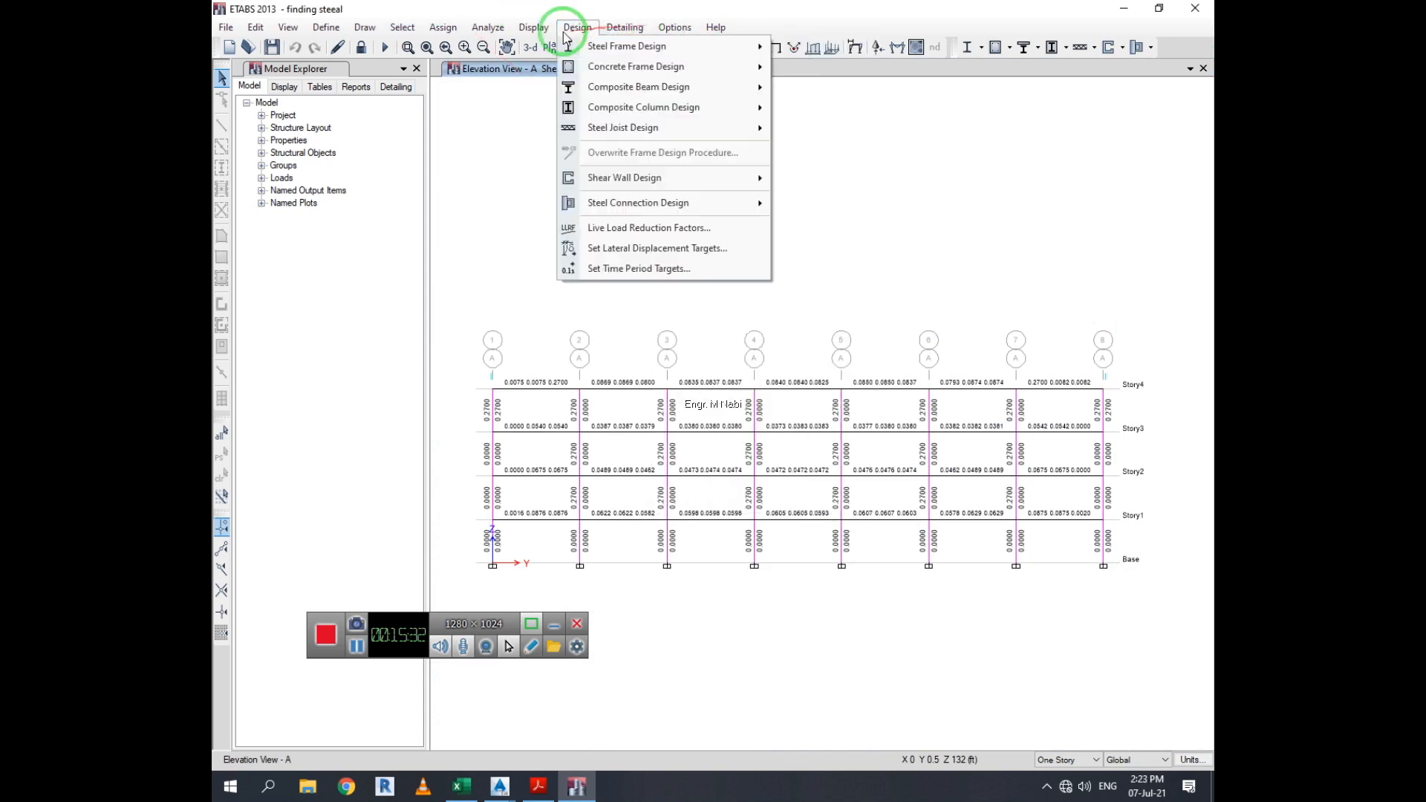
click(535, 30)
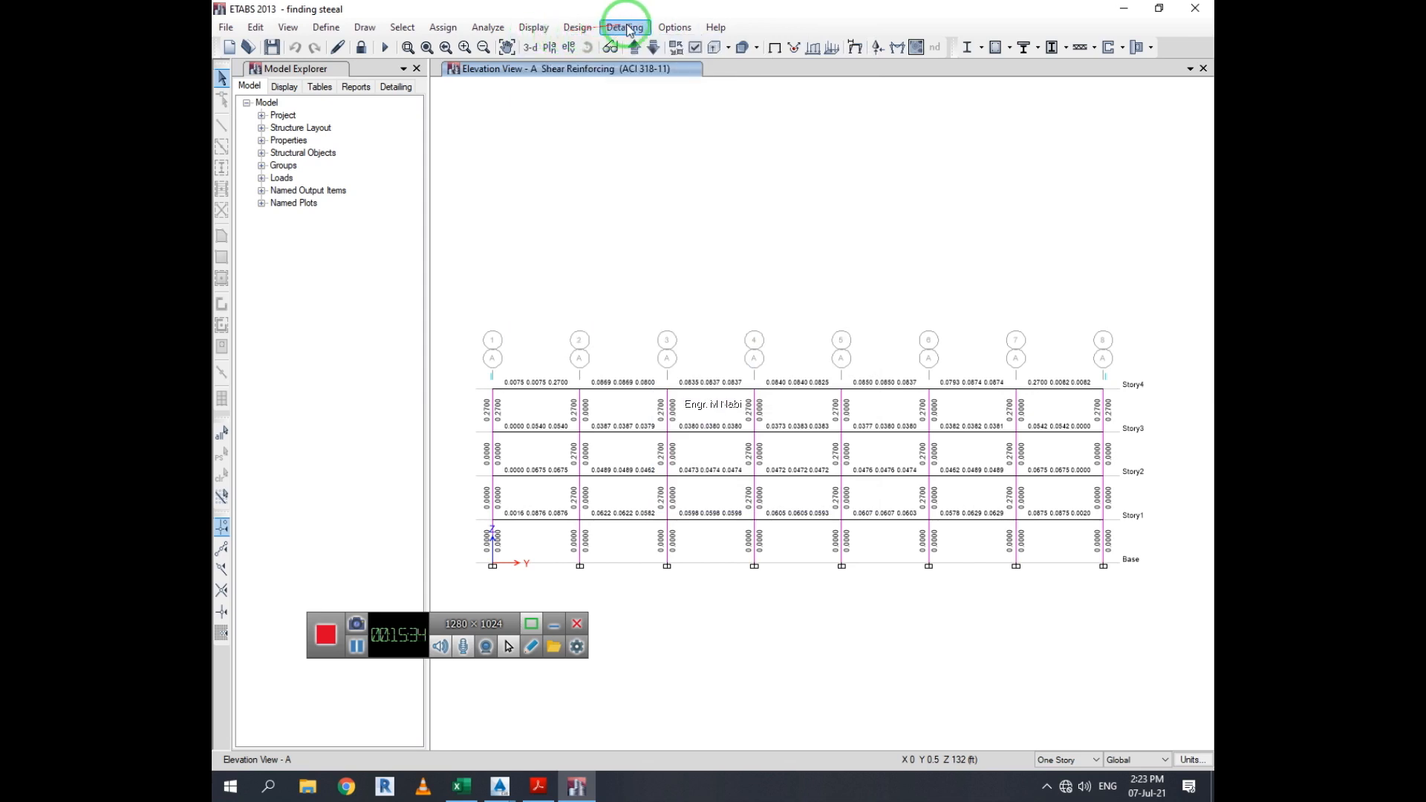
click(710, 28)
click(707, 30)
click(676, 30)
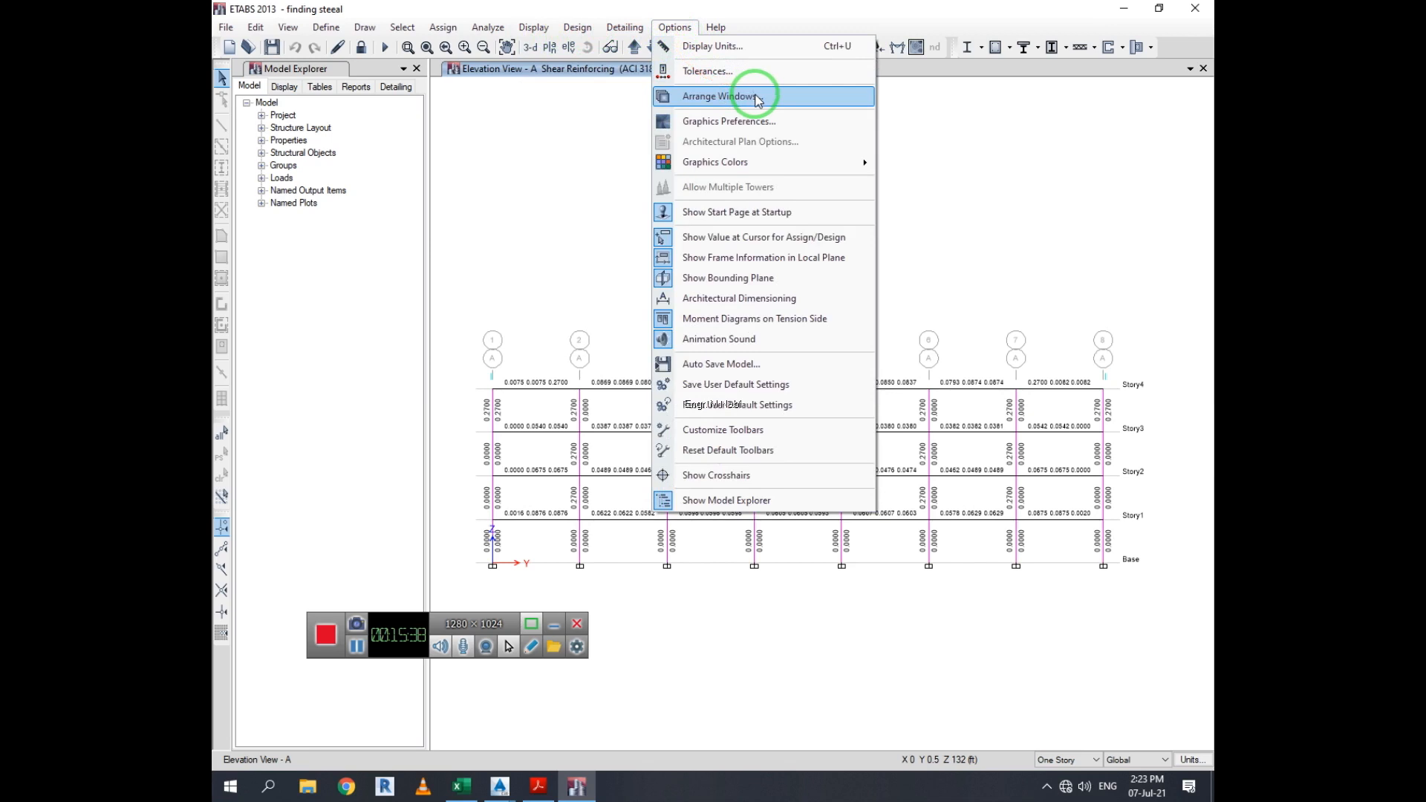
click(776, 121)
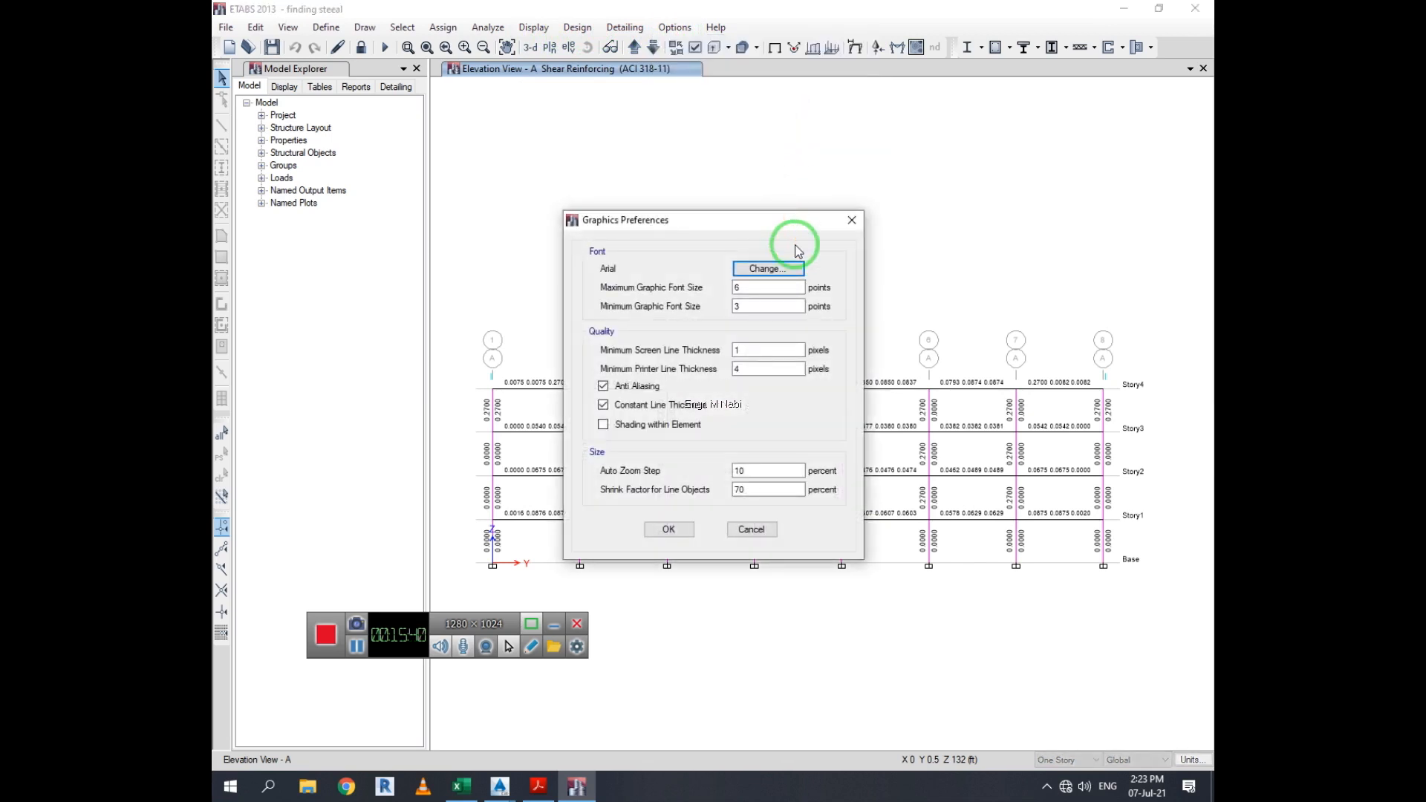
click(853, 227)
Open the concrete frame design preferences and inspect the Multi-Response Case Design options
scroll(929, 449, up, 5)
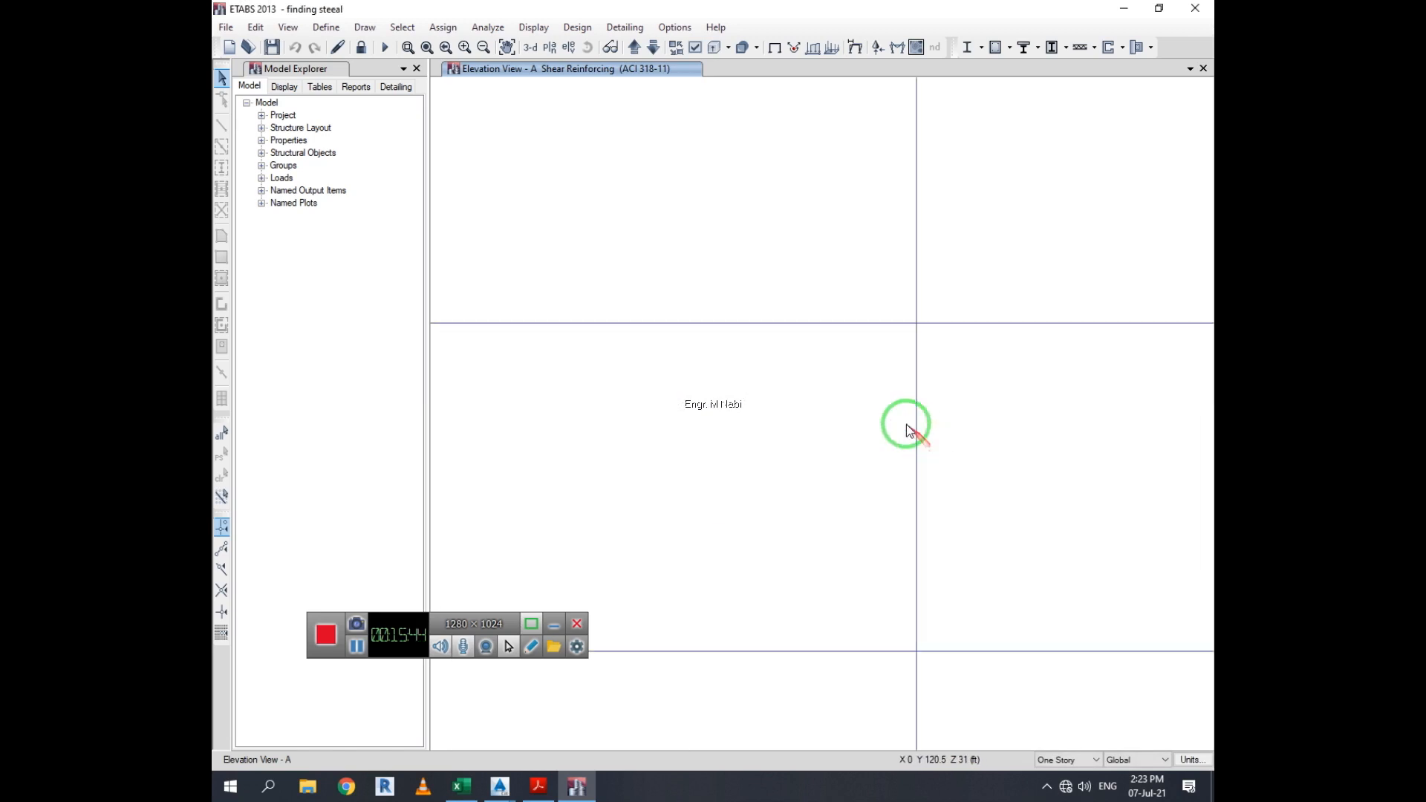
scroll(895, 436, down, 2)
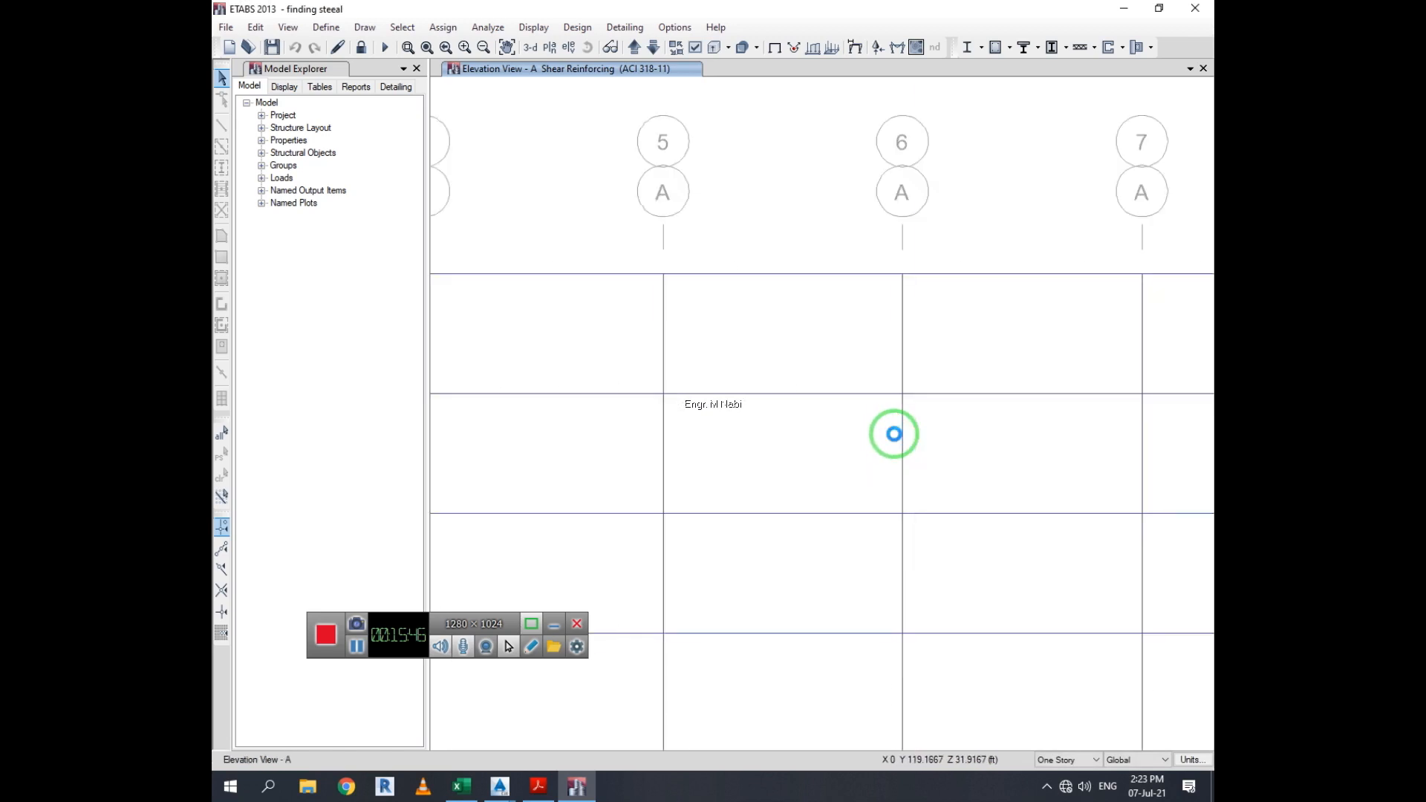
click(1010, 47)
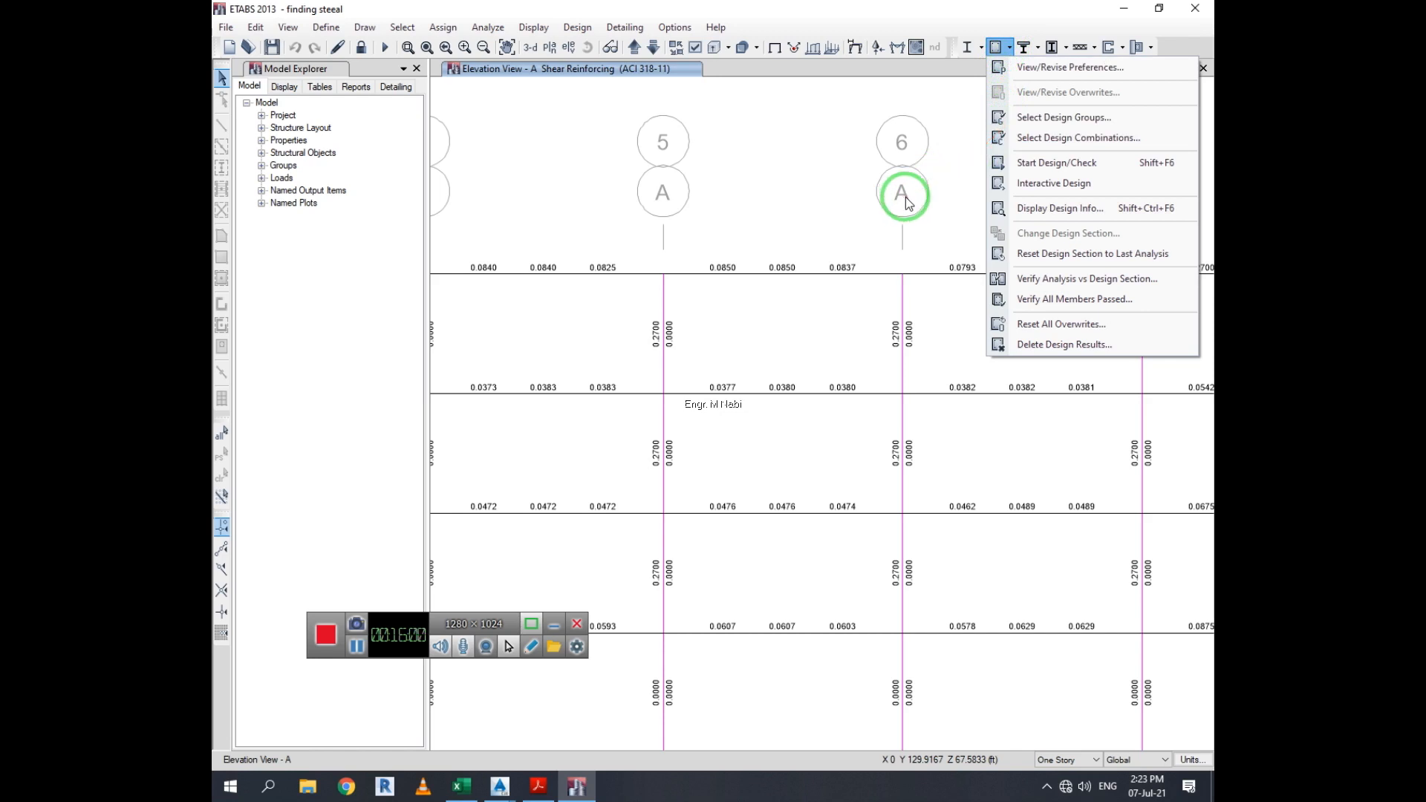
click(1016, 67)
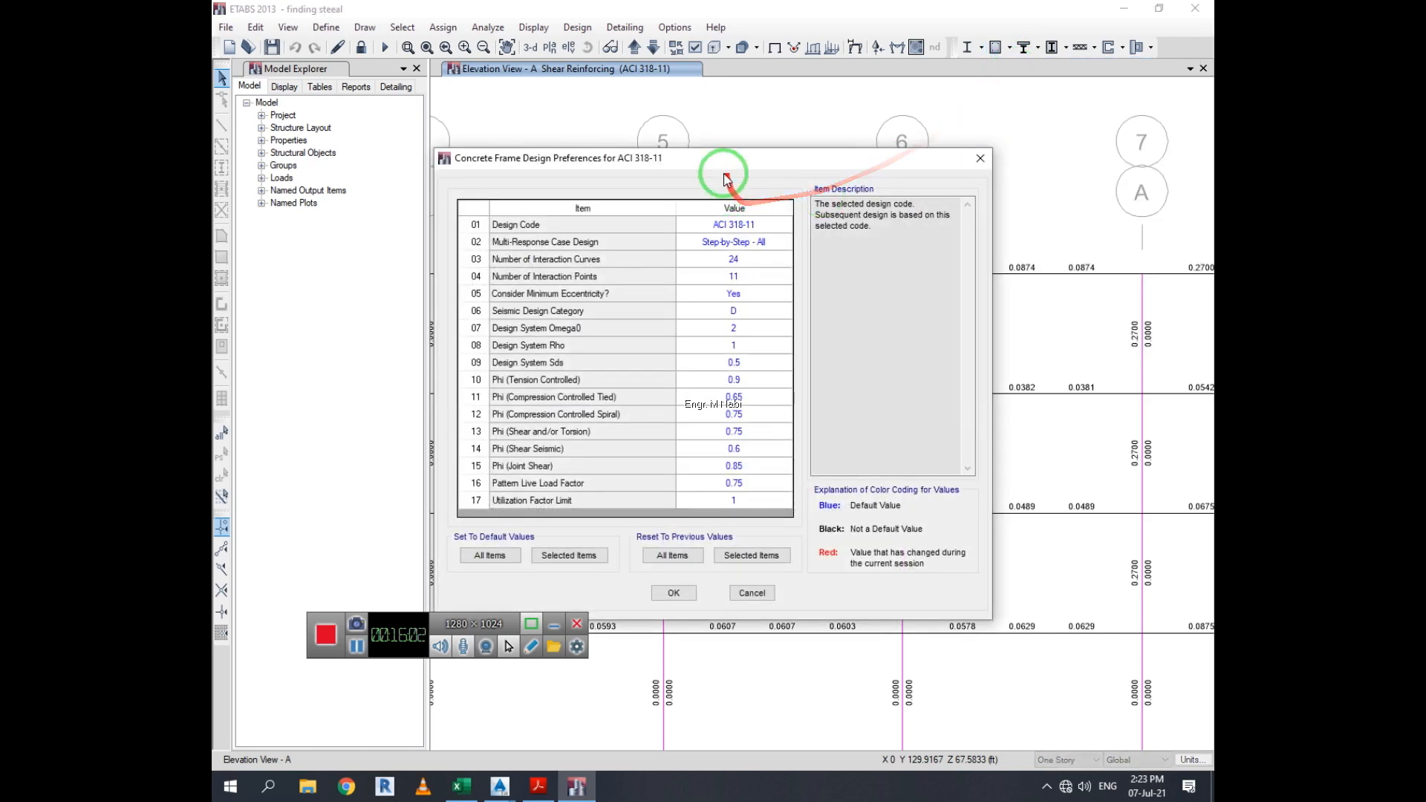
drag(727, 167, 671, 153)
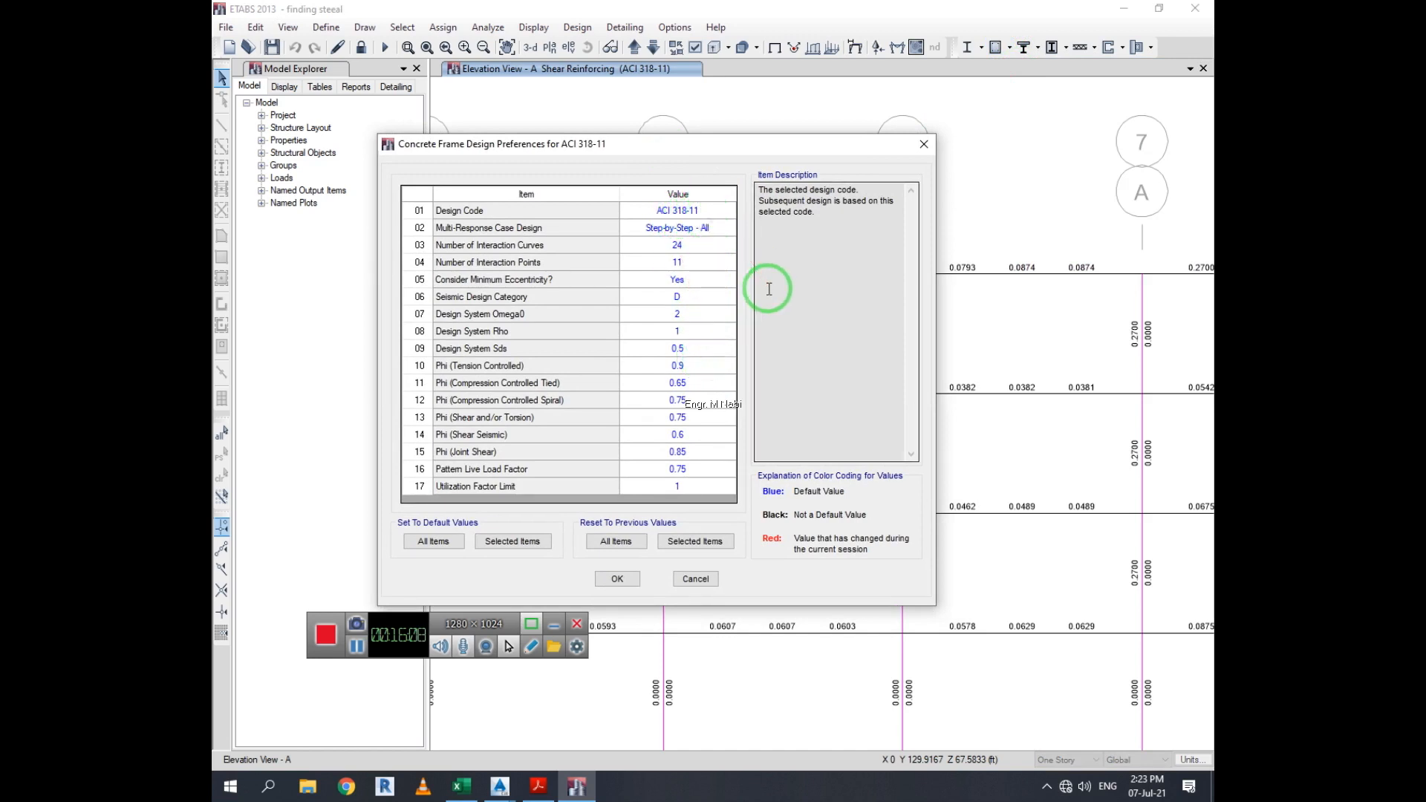
click(716, 228)
click(729, 229)
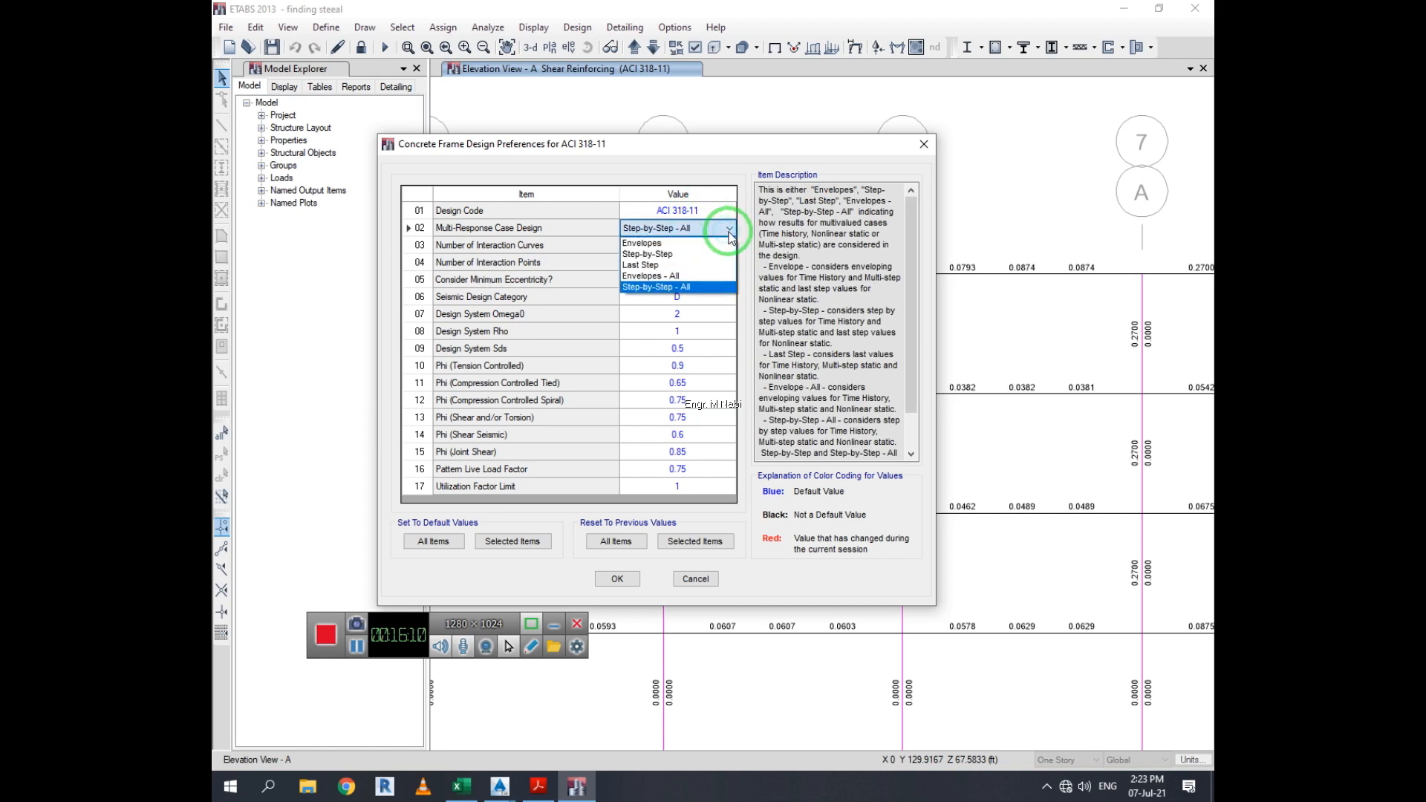
click(729, 232)
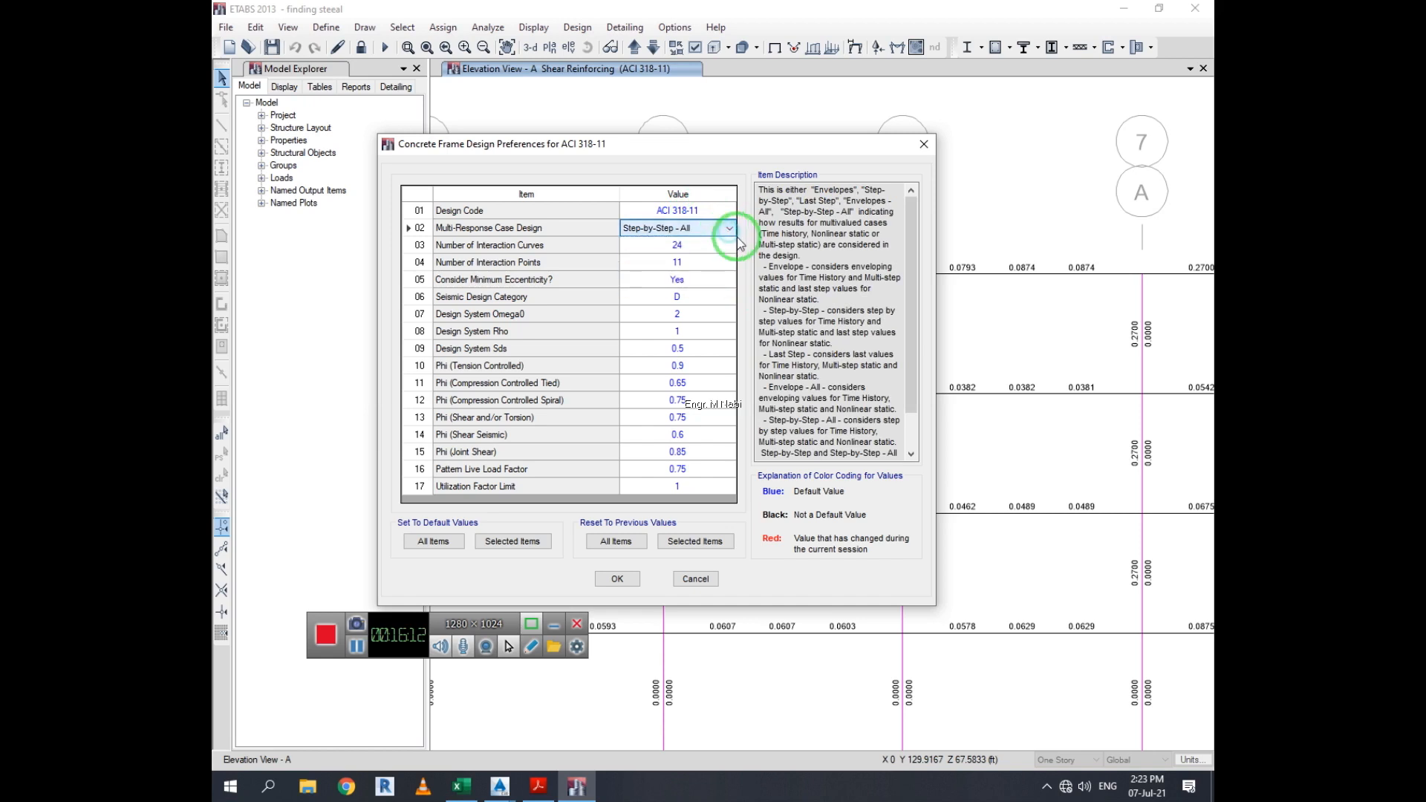
drag(911, 358, 701, 274)
Inspect the Design Code choices and the default and reset options, then cancel the design preferences
click(717, 213)
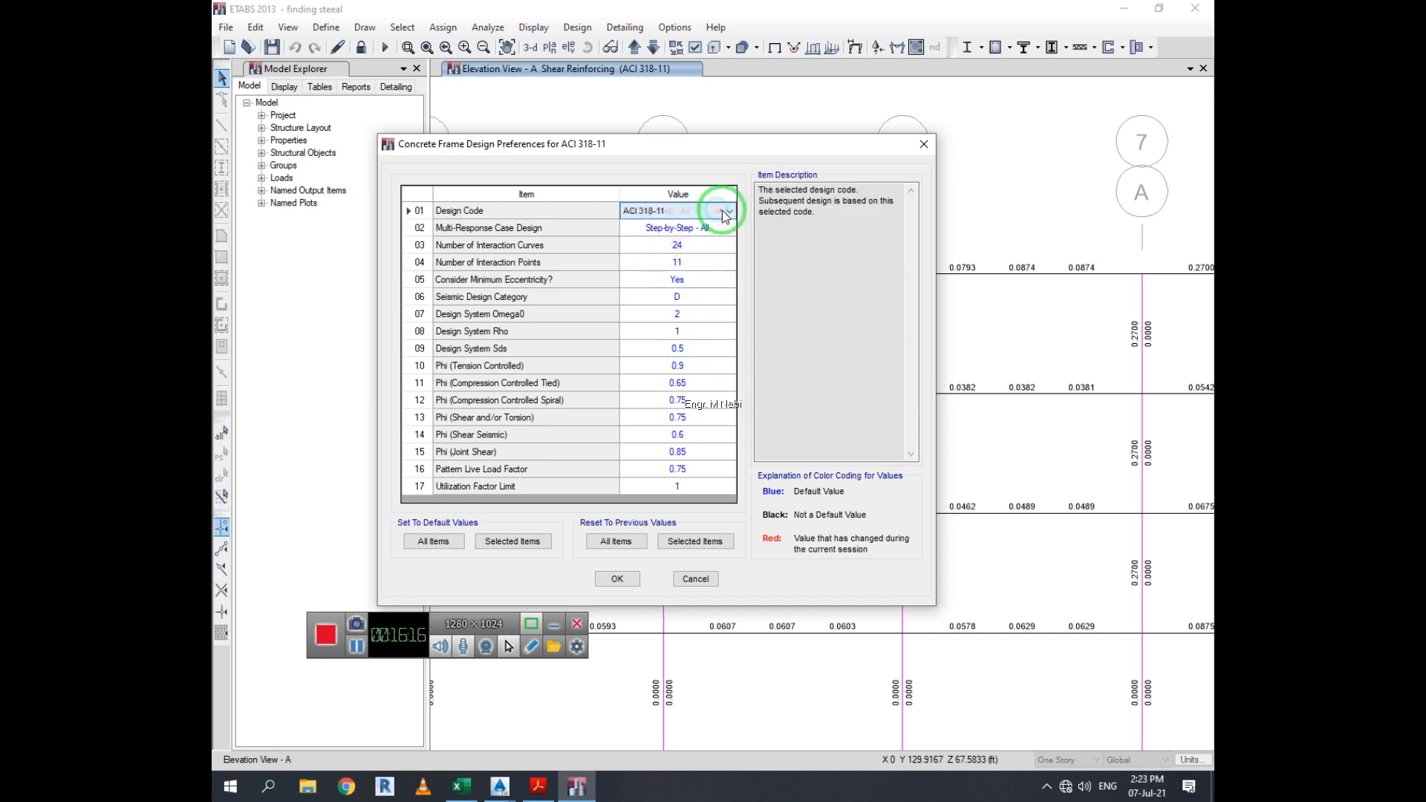
click(727, 211)
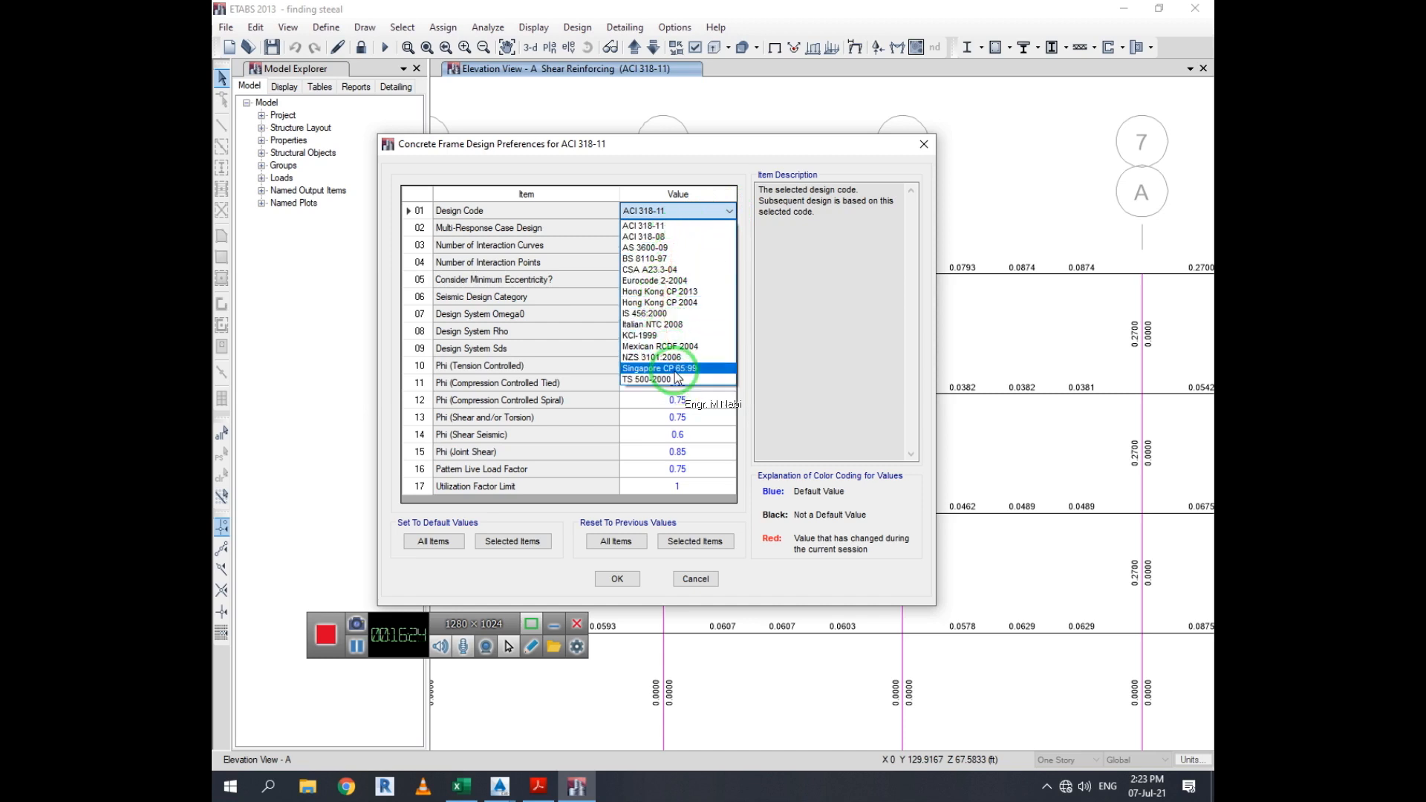
click(704, 154)
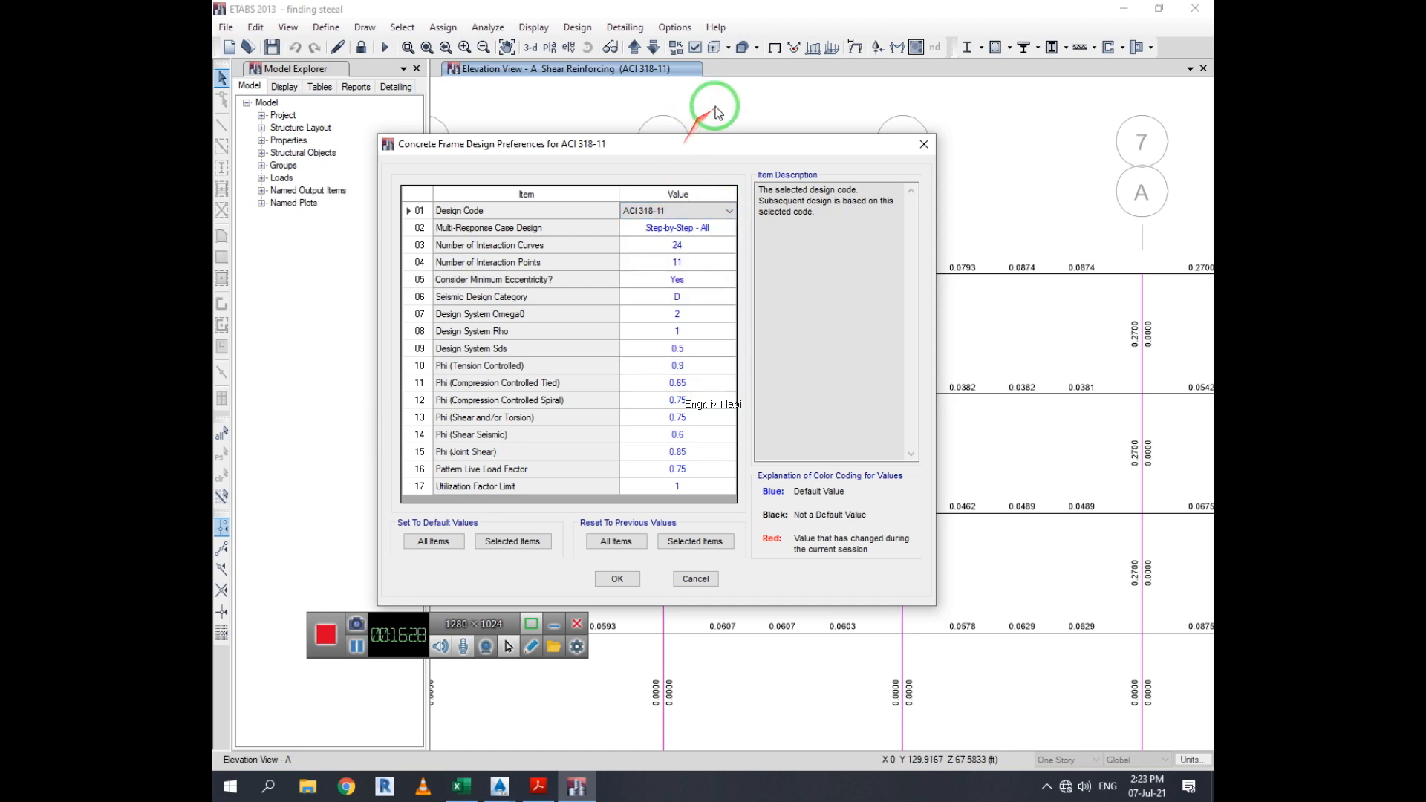
drag(712, 110, 572, 181)
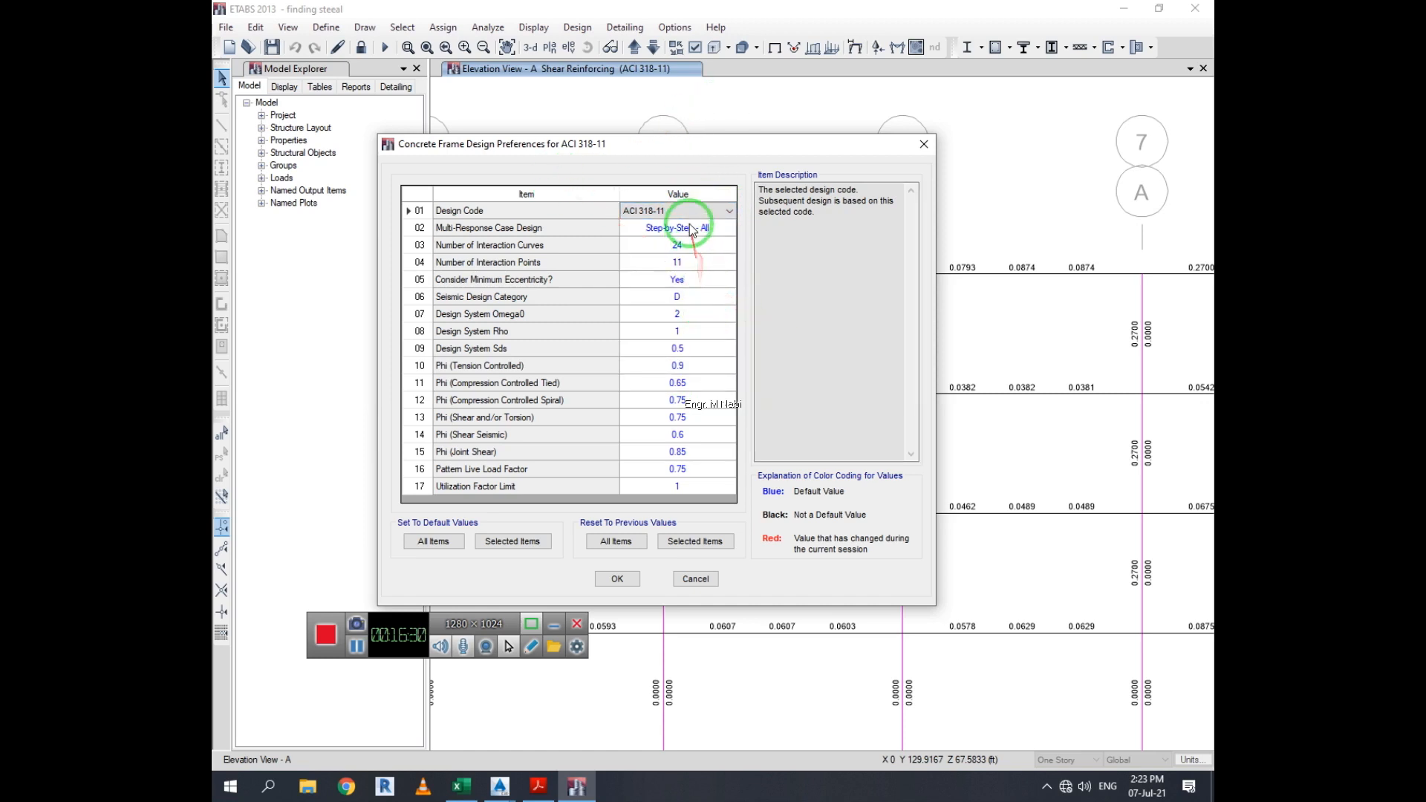
click(446, 548)
click(512, 541)
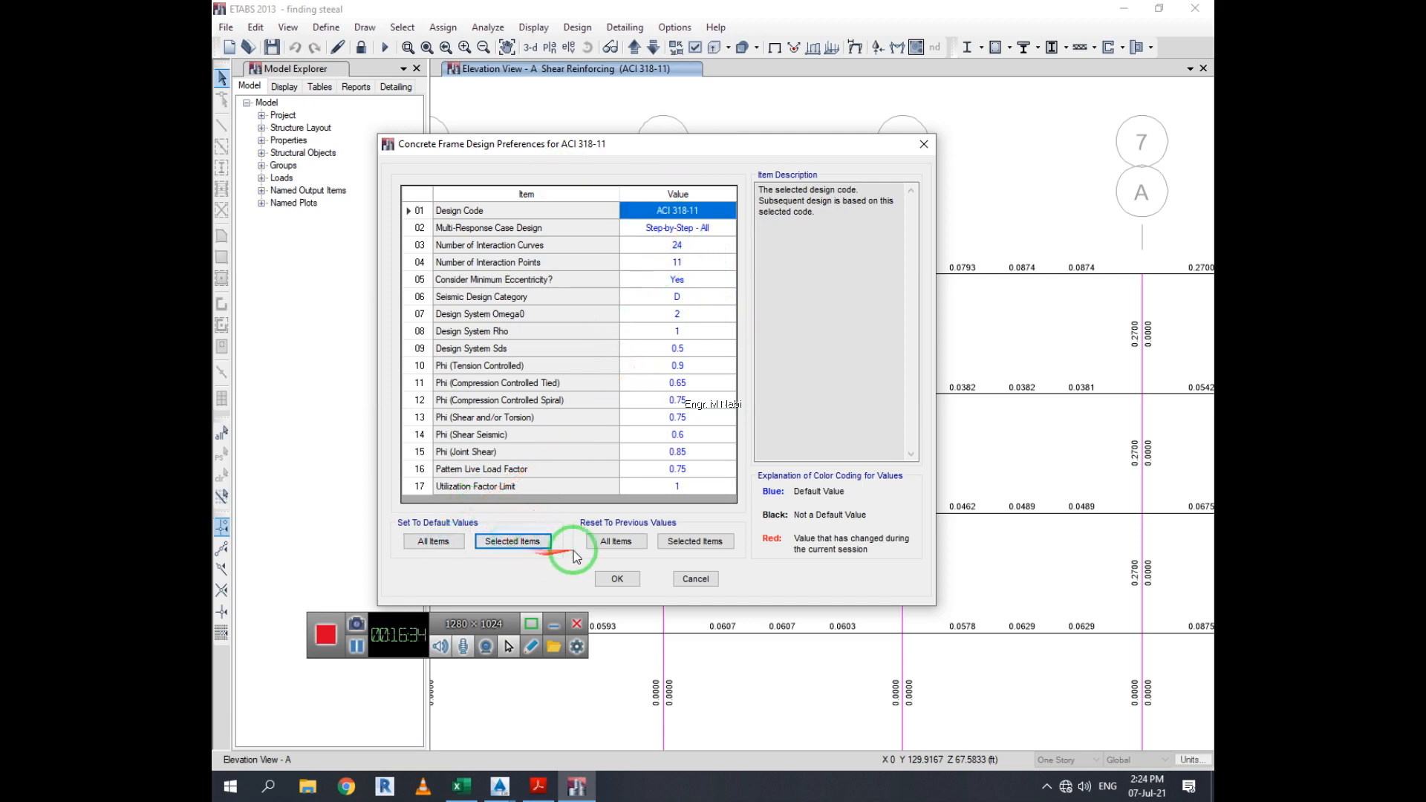
click(606, 547)
click(698, 544)
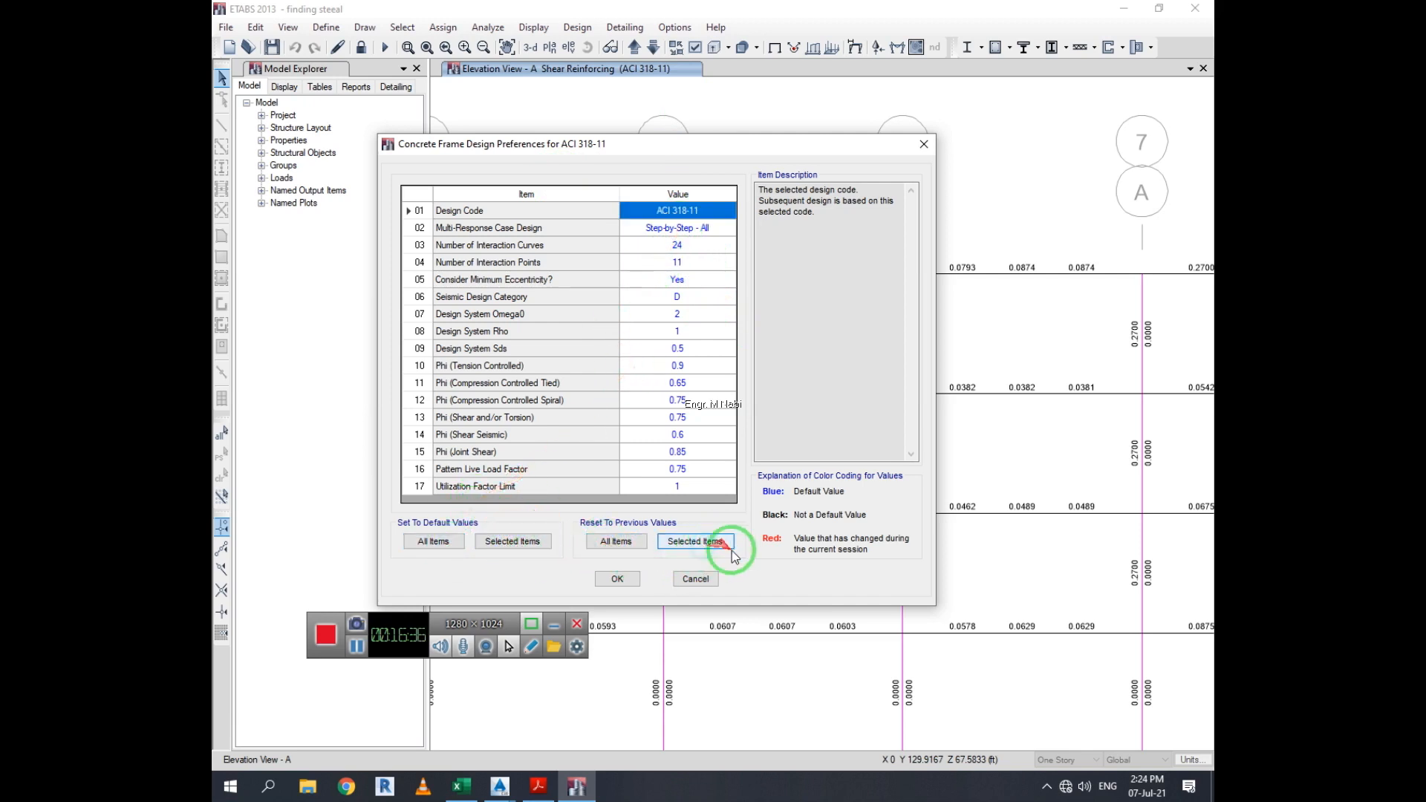
click(695, 578)
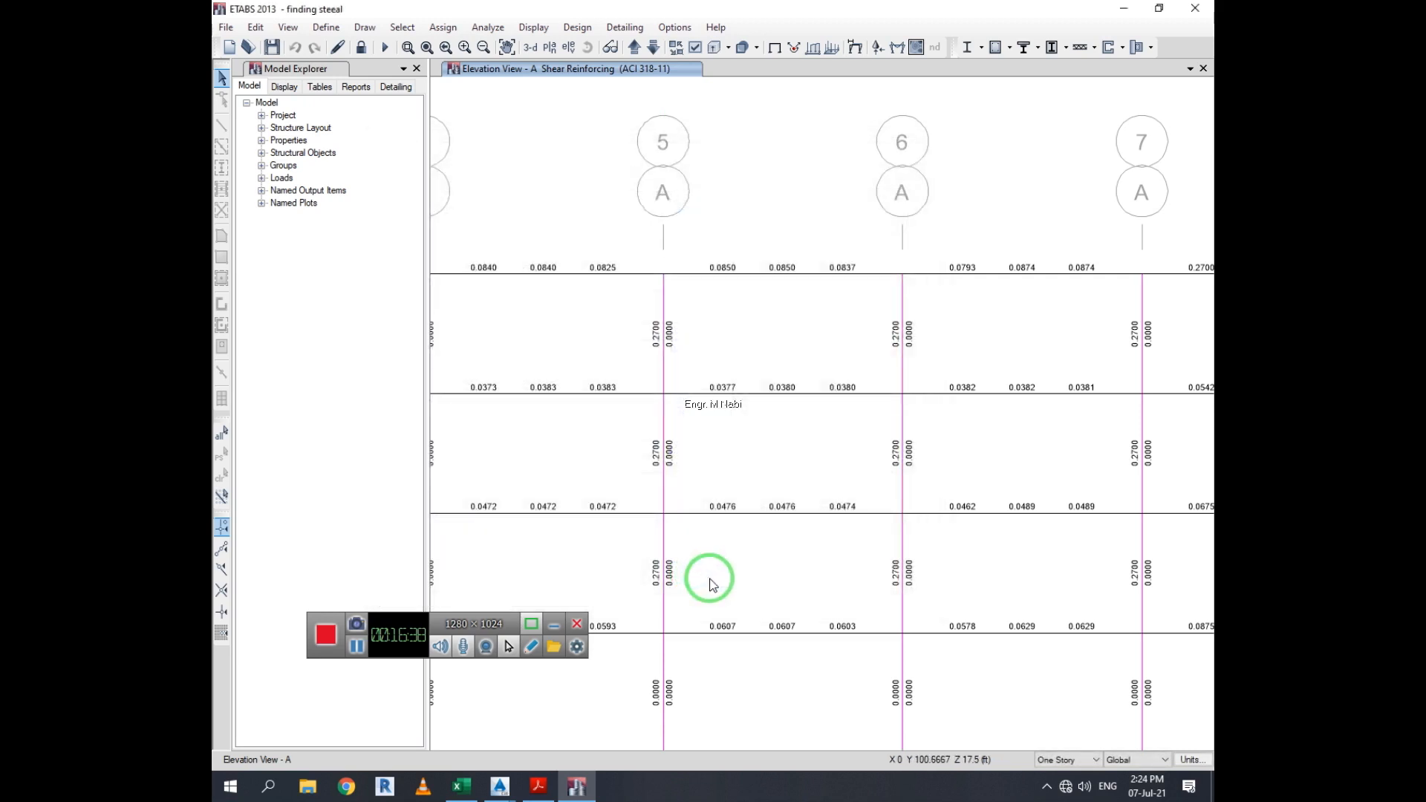
Show the Moment 3-3 diagram for the Dead load case on the frames of elevation view A
scroll(637, 498, up, 3)
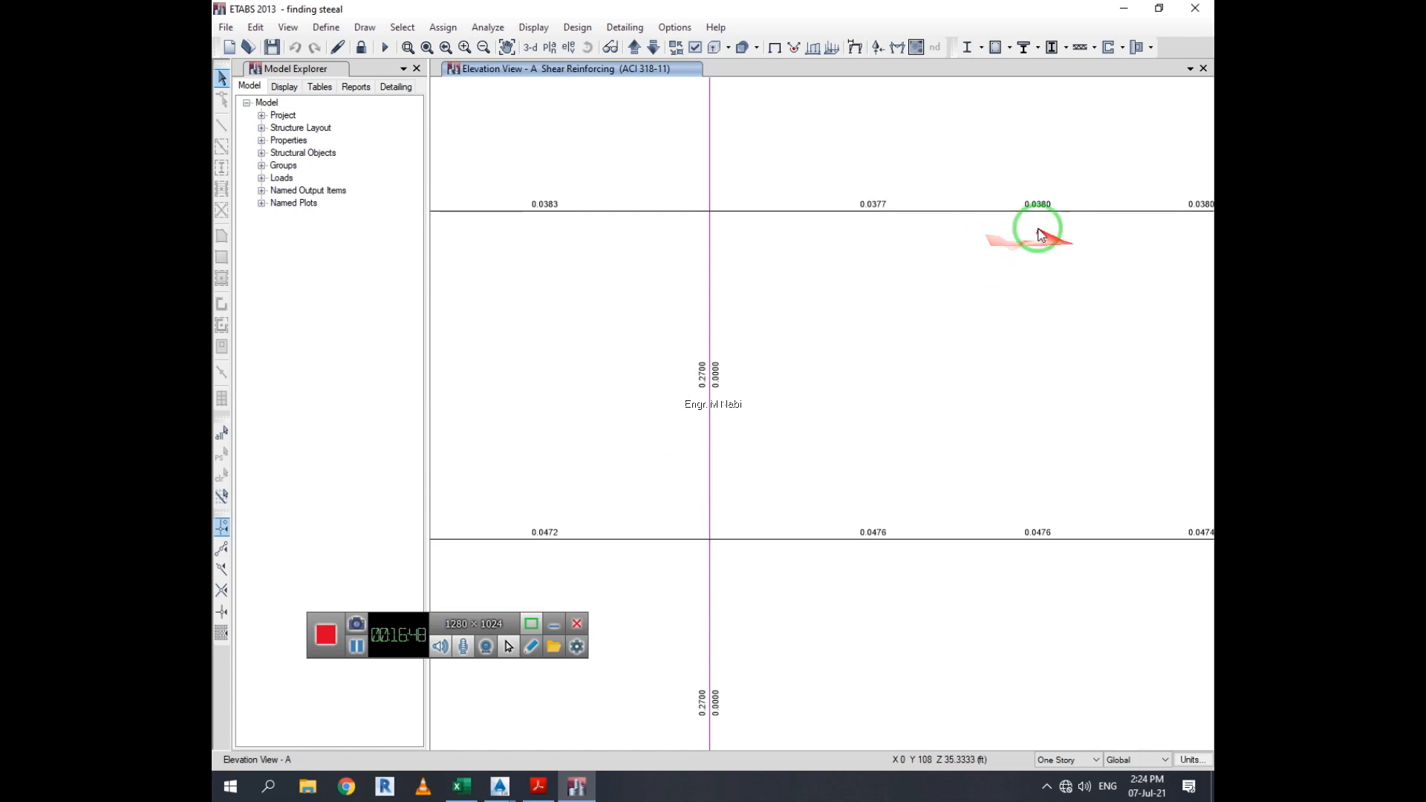
scroll(1021, 242, down, 5)
scroll(925, 298, up, 3)
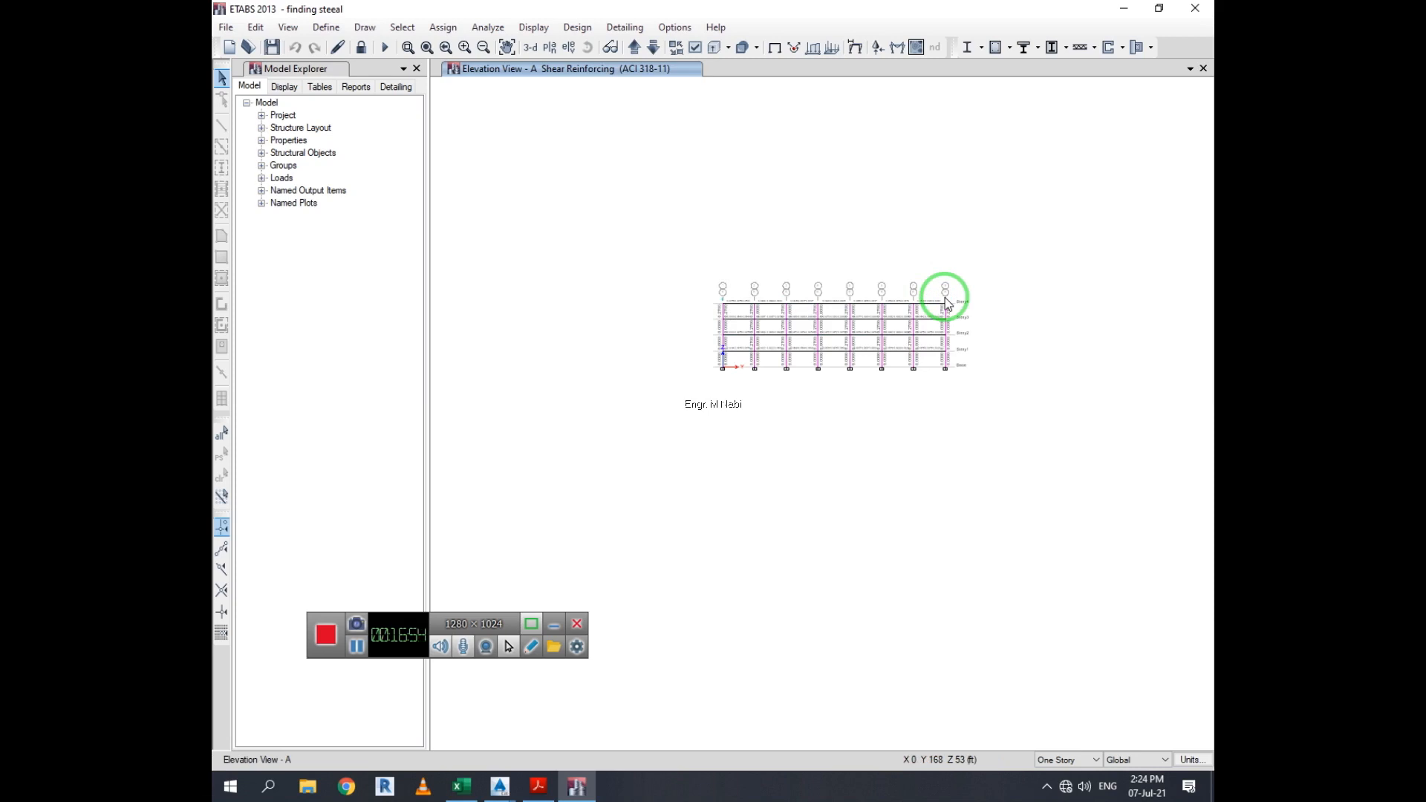
scroll(964, 316, up, 6)
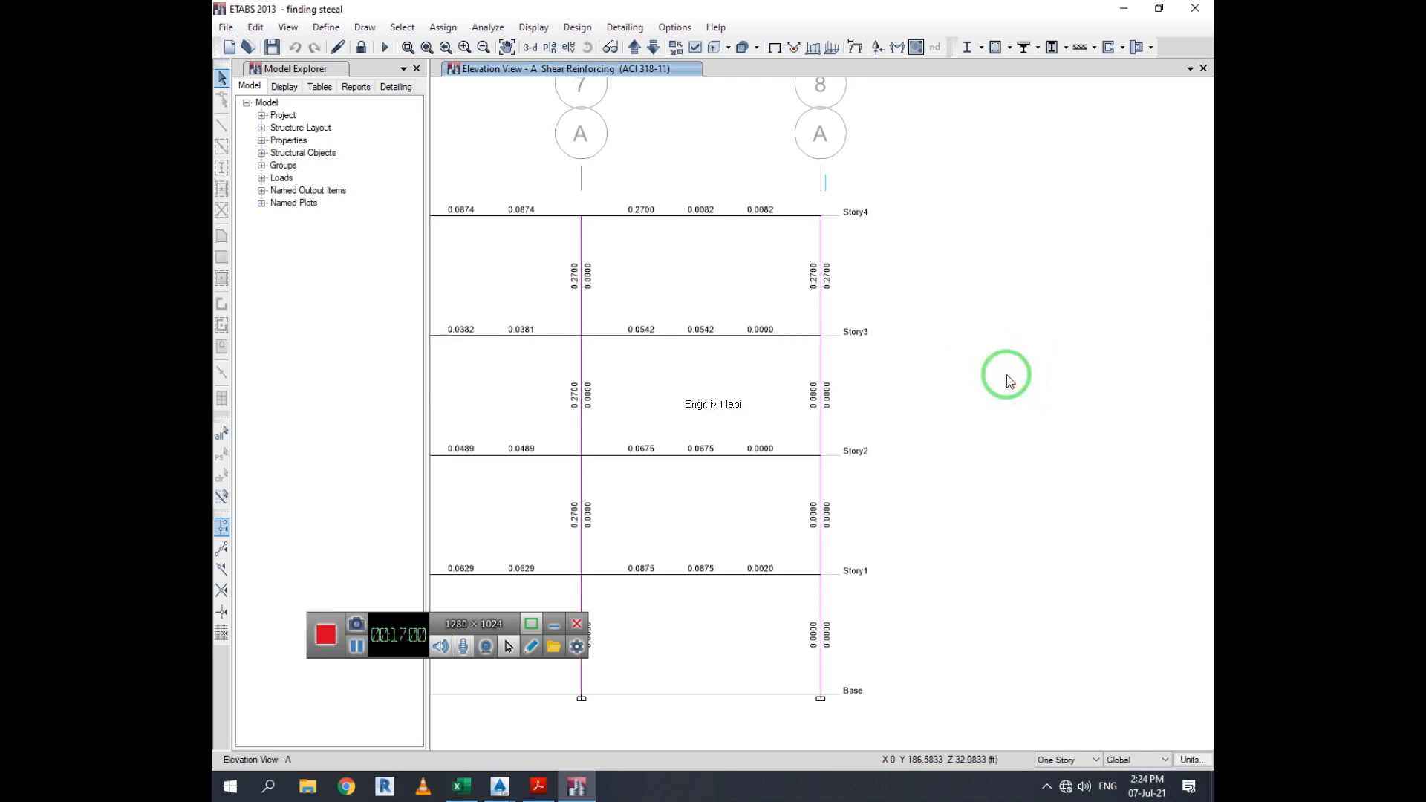
click(814, 47)
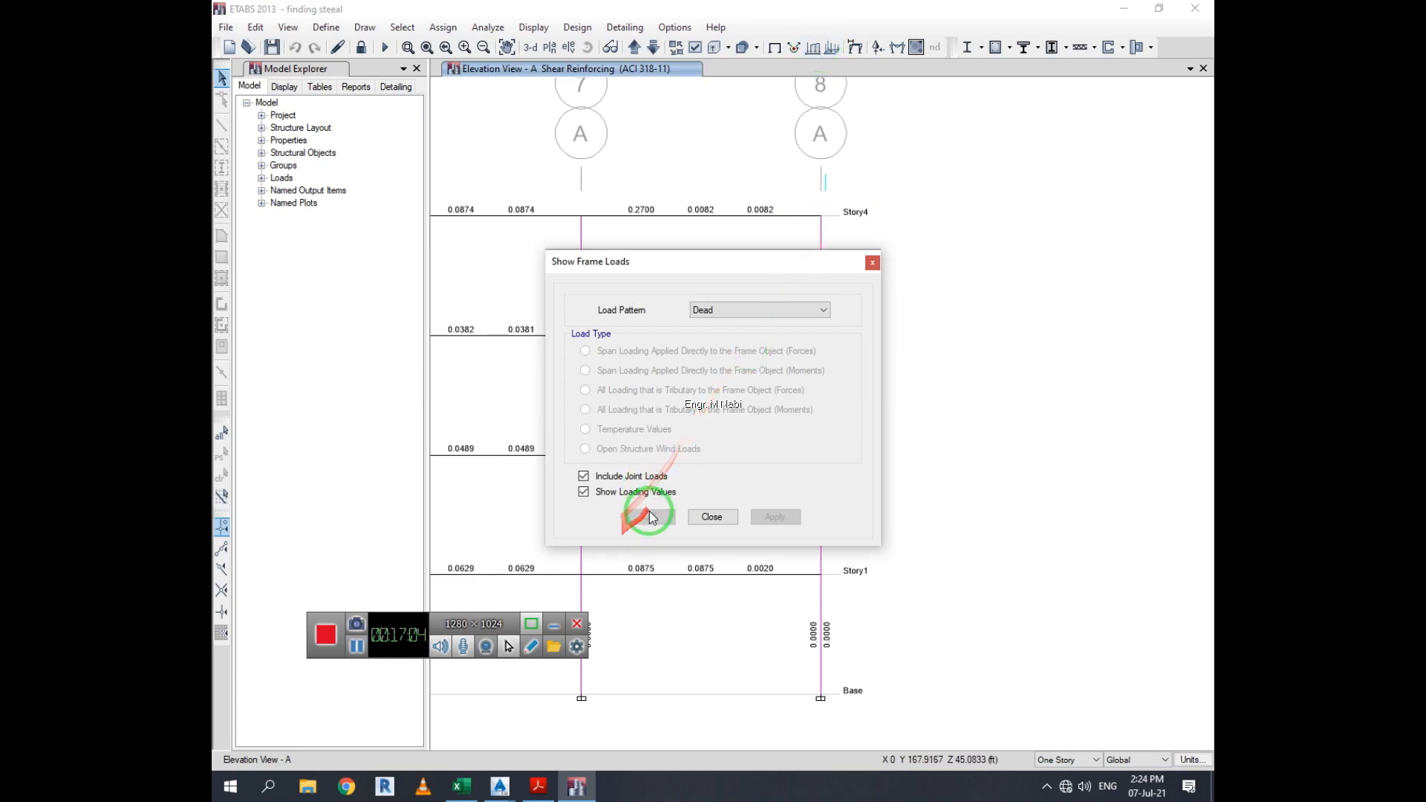
click(872, 263)
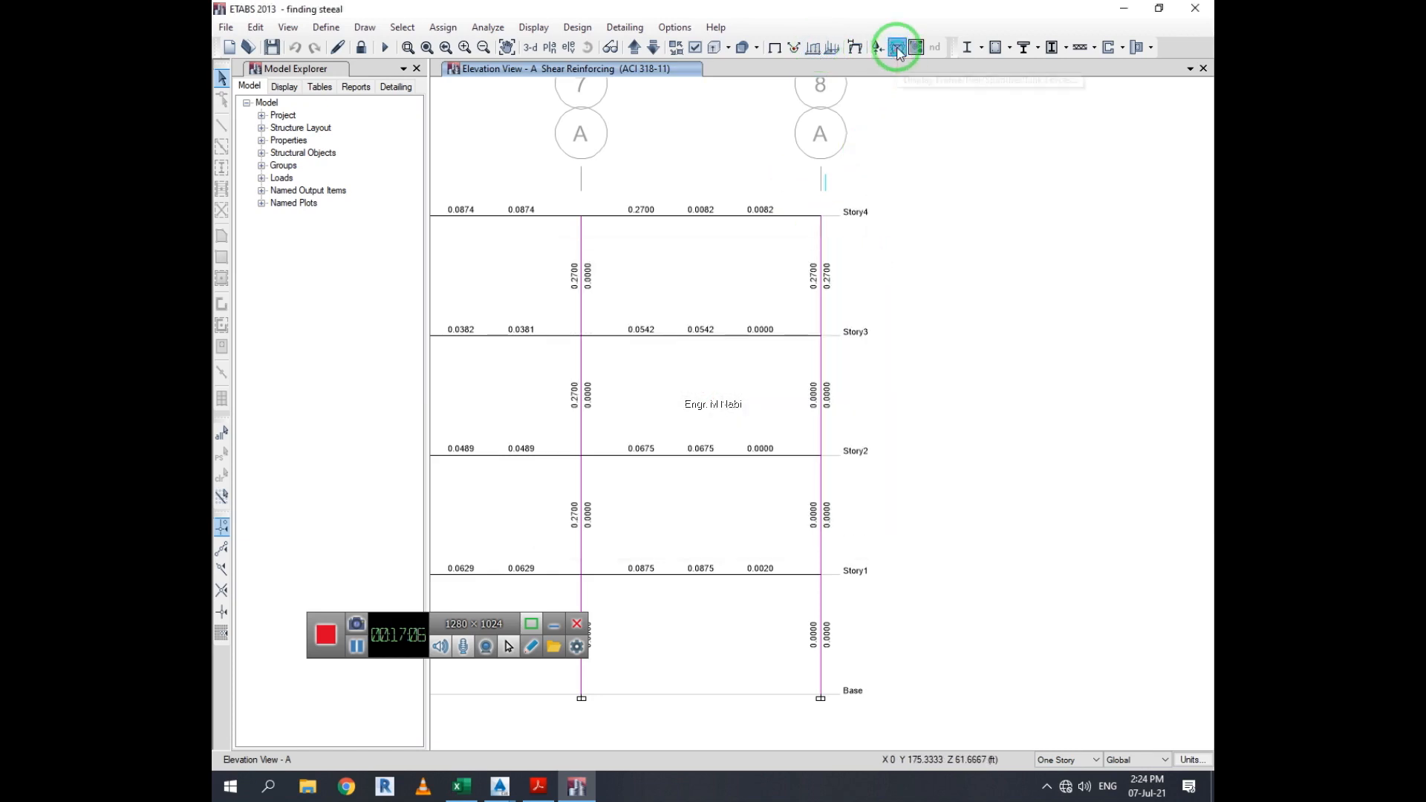
click(897, 47)
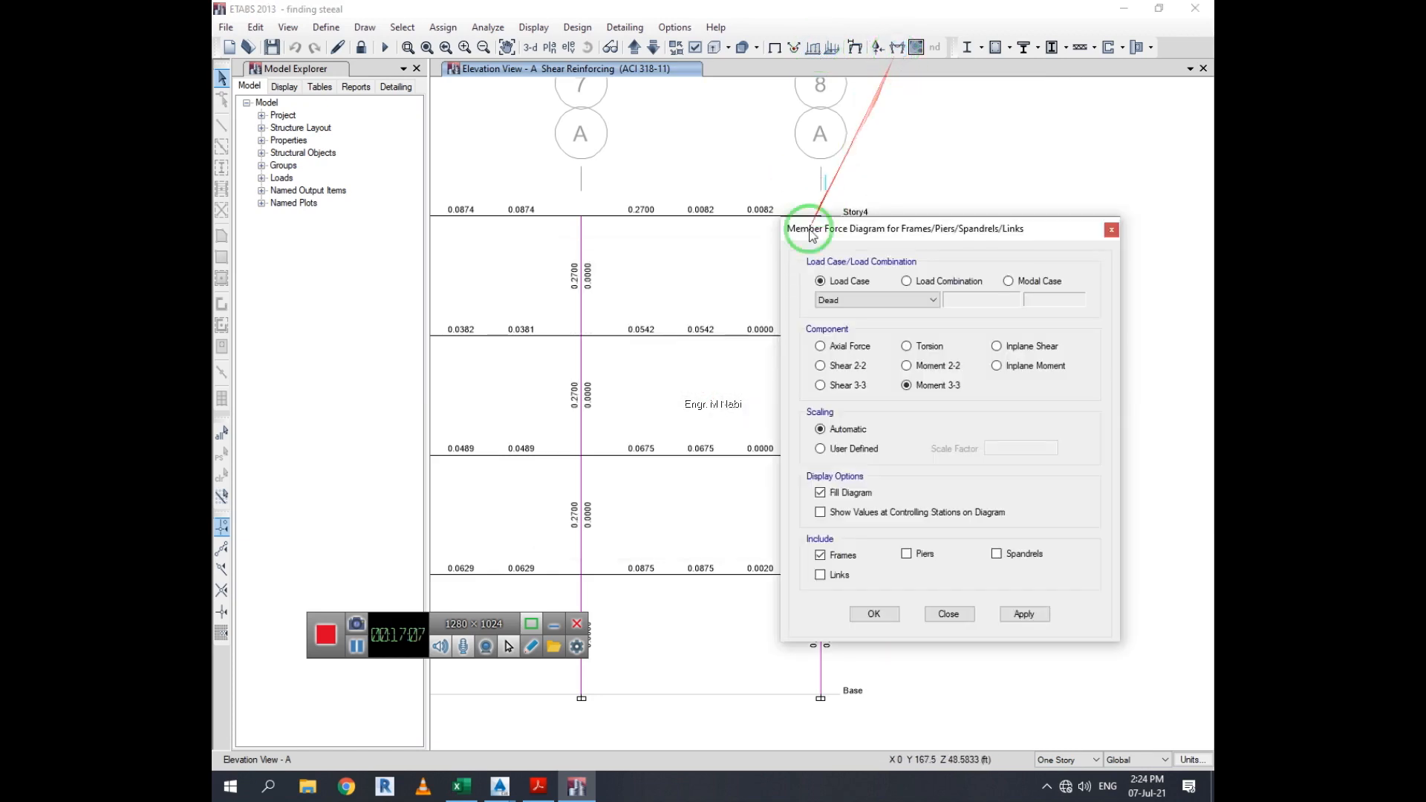
click(1019, 615)
drag(841, 230, 923, 148)
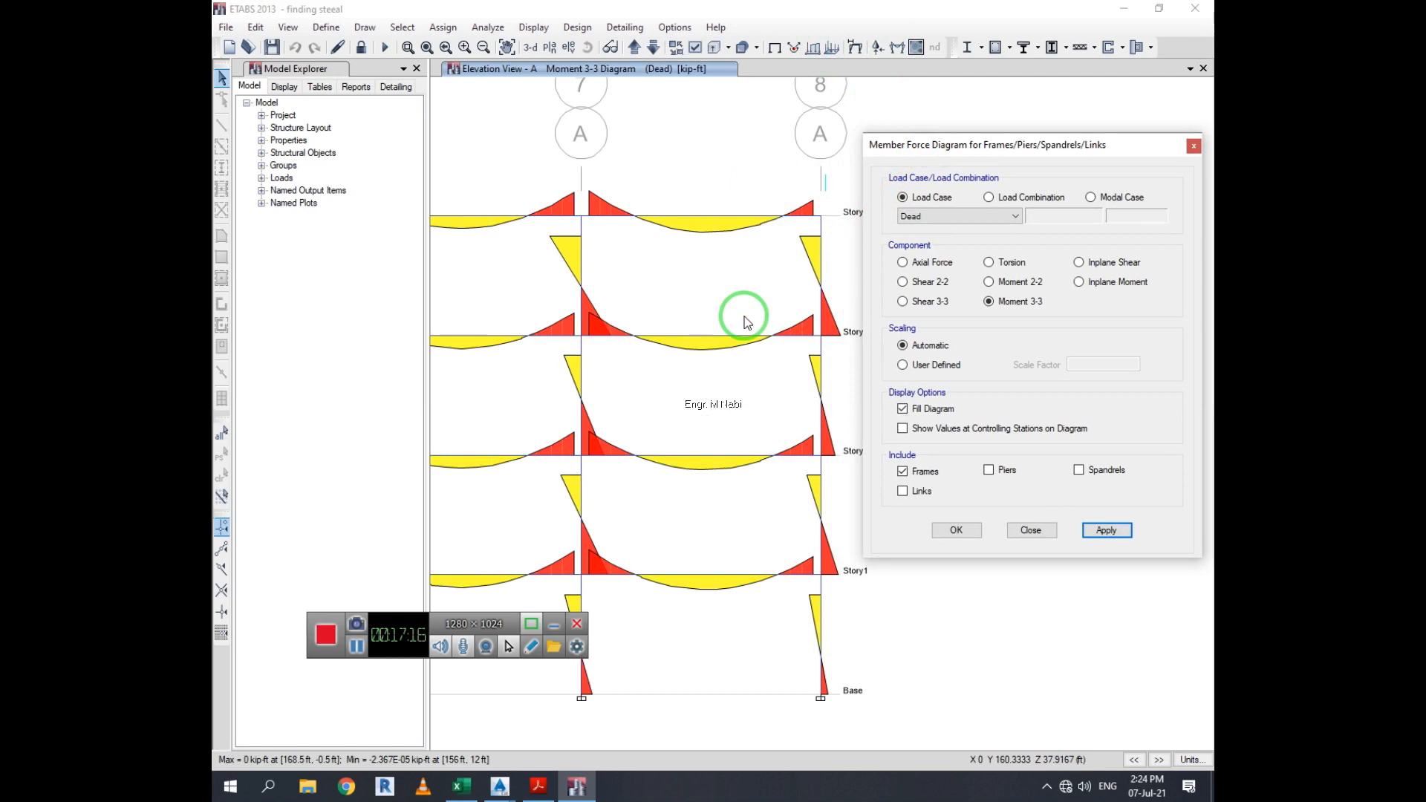
click(976, 532)
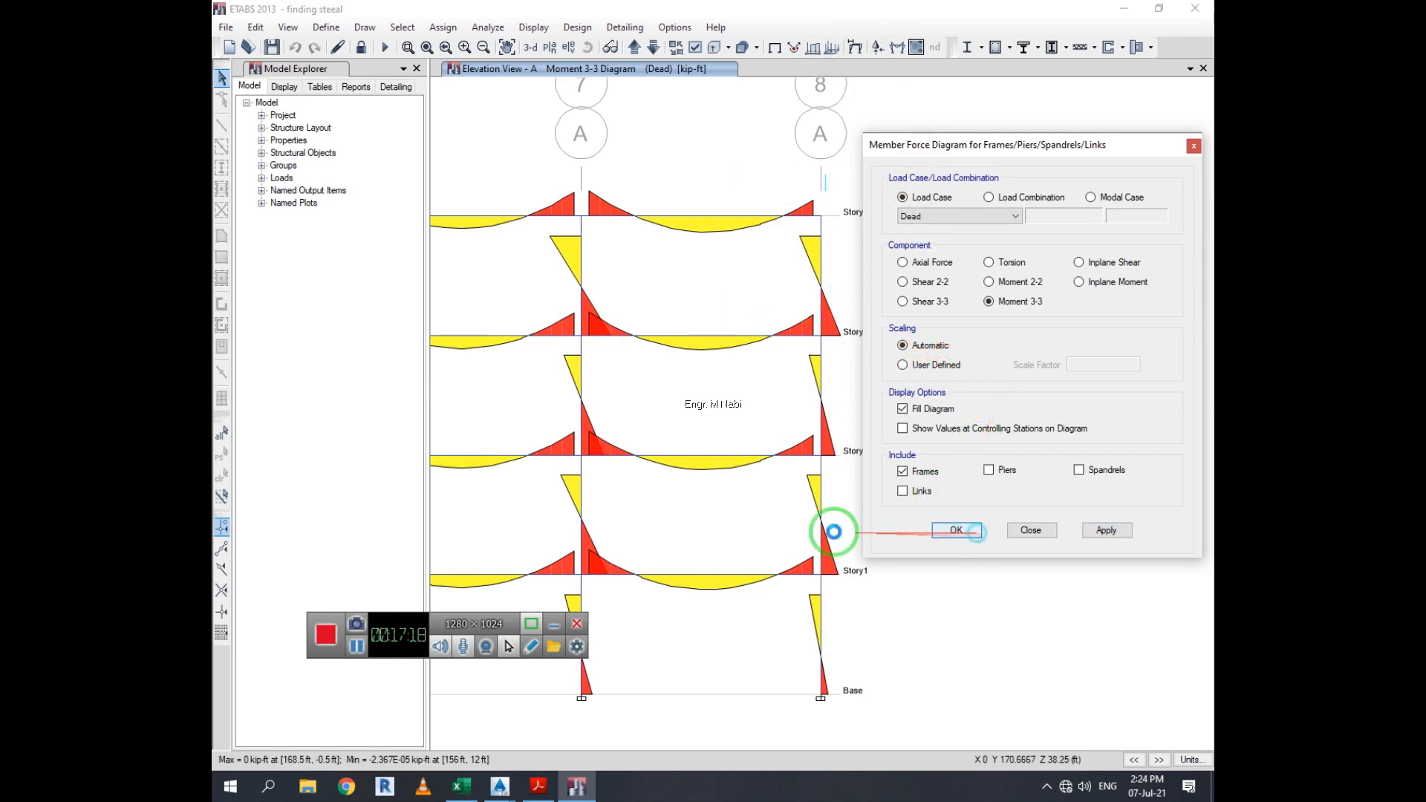